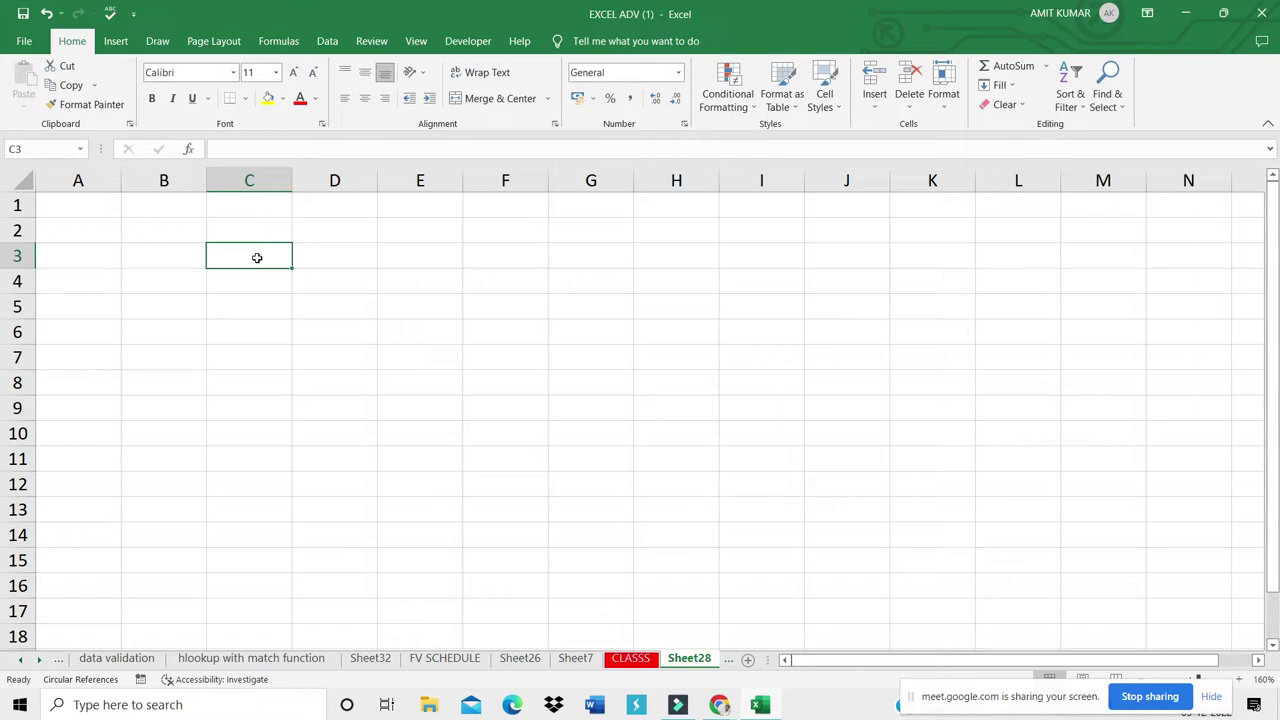
click(245, 281)
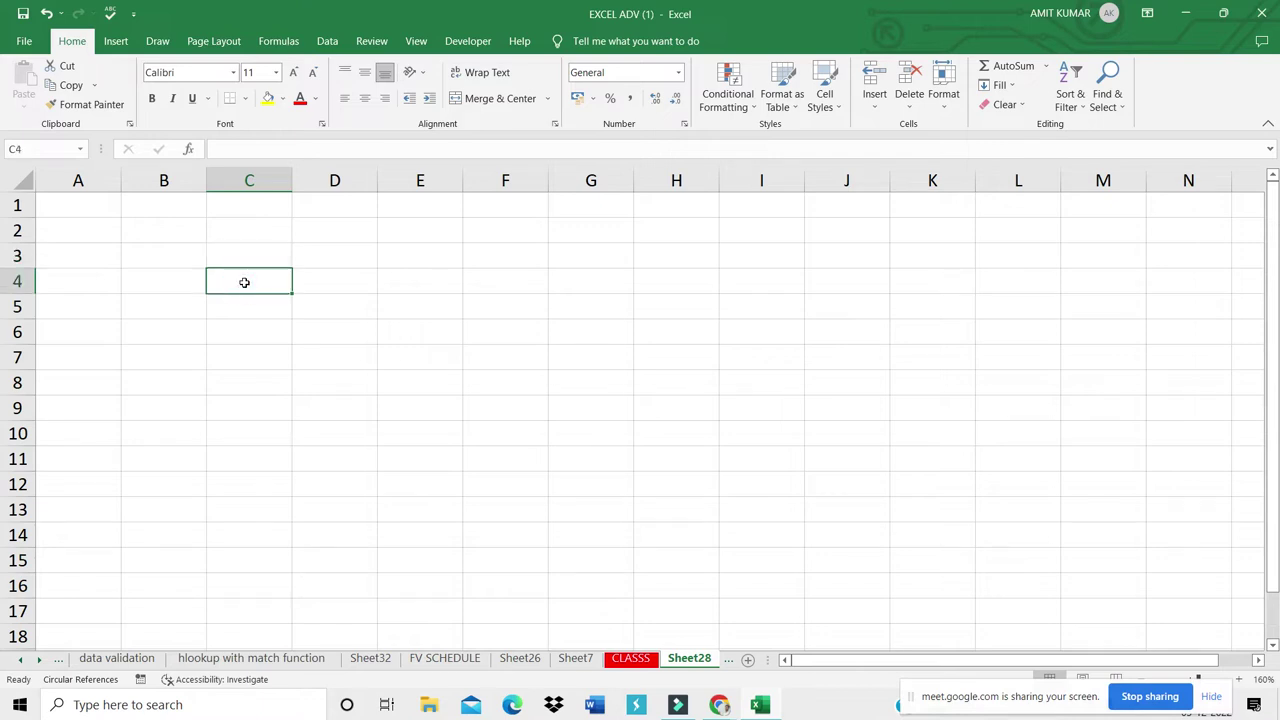
text(D)
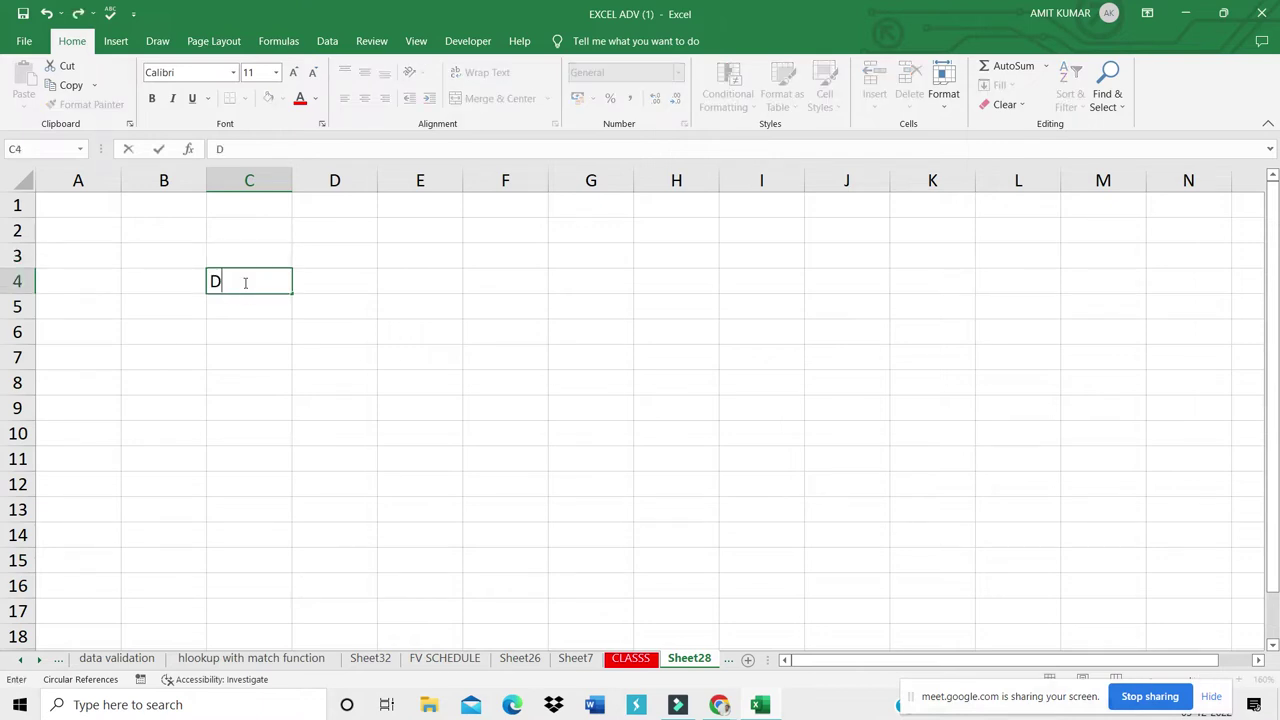
text(IFFERE)
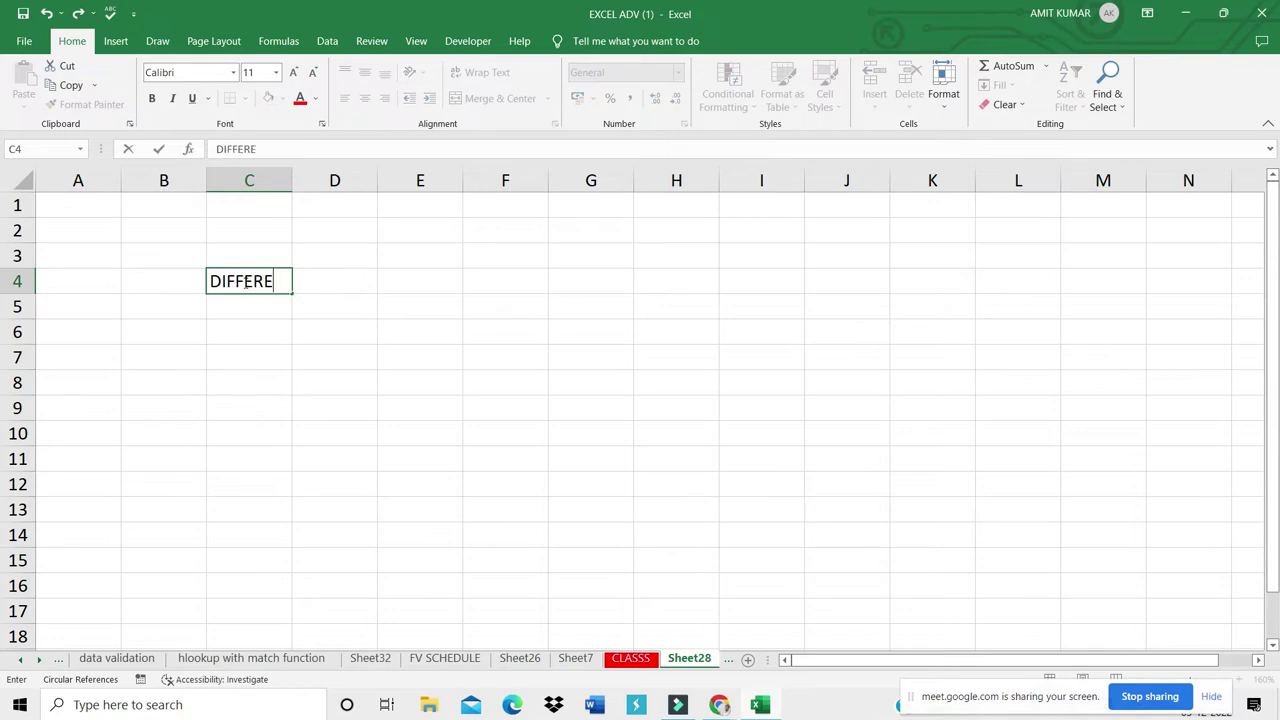
text(NT)
key(BackSpace)
key(BackSpace)
key(BackSpace)
key(BackSpace)
key(BackSpace)
key(BackSpace)
key(BackSpace)
key(BackSpace)
key(BackSpace)
key(BackSpace)
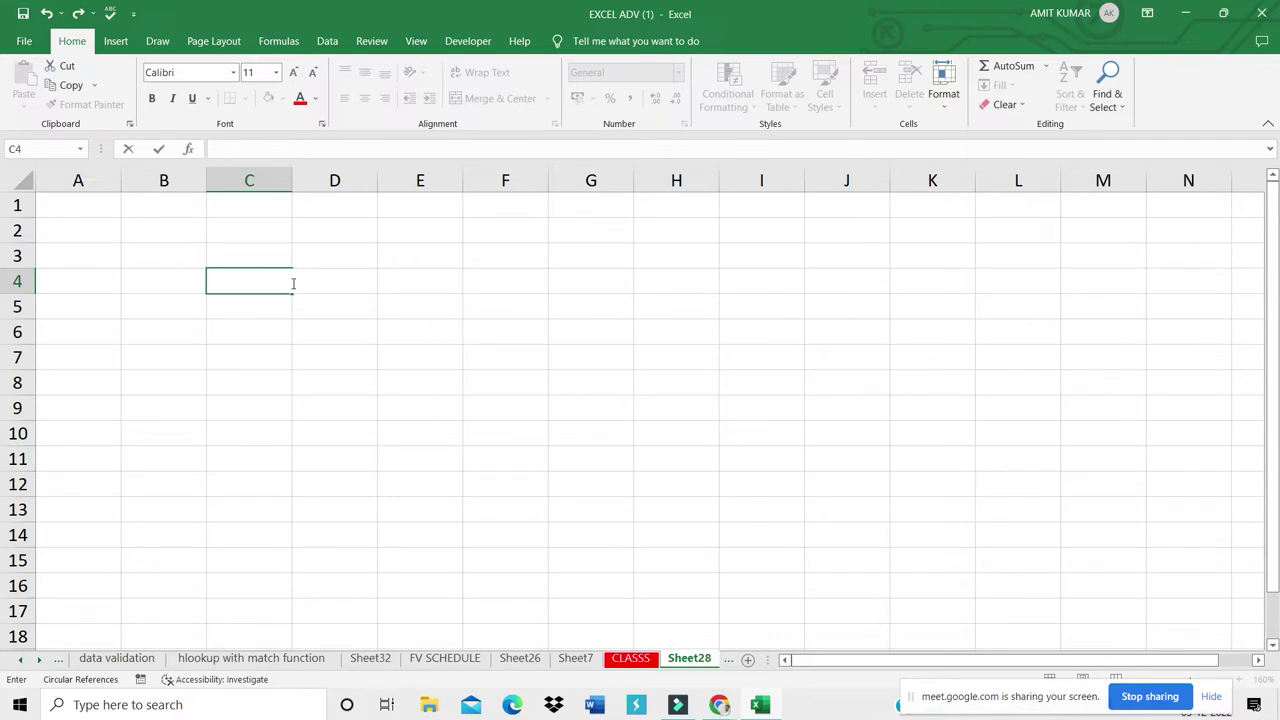
Step: Enter the heading "Difference in days" in cell C4
text(Difffere)
key(BackSpace)
key(BackSpace)
key(BackSpace)
key(BackSpace)
text(erence)
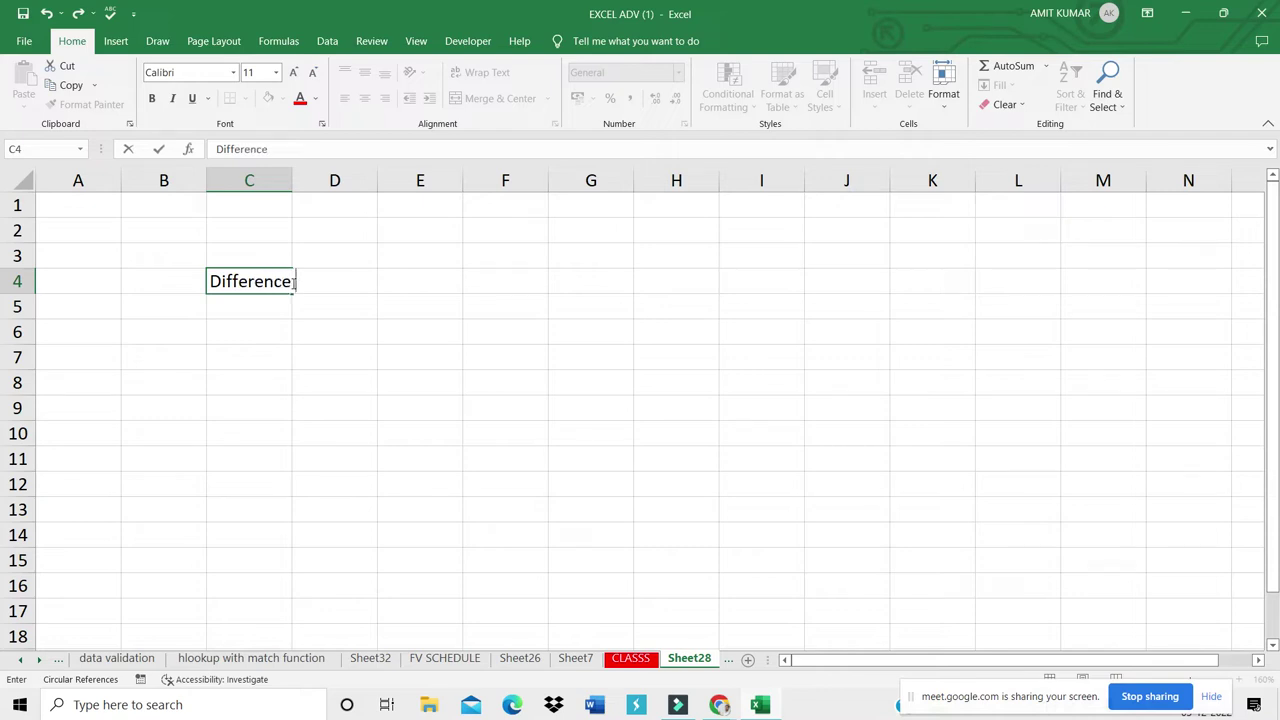
text( in days)
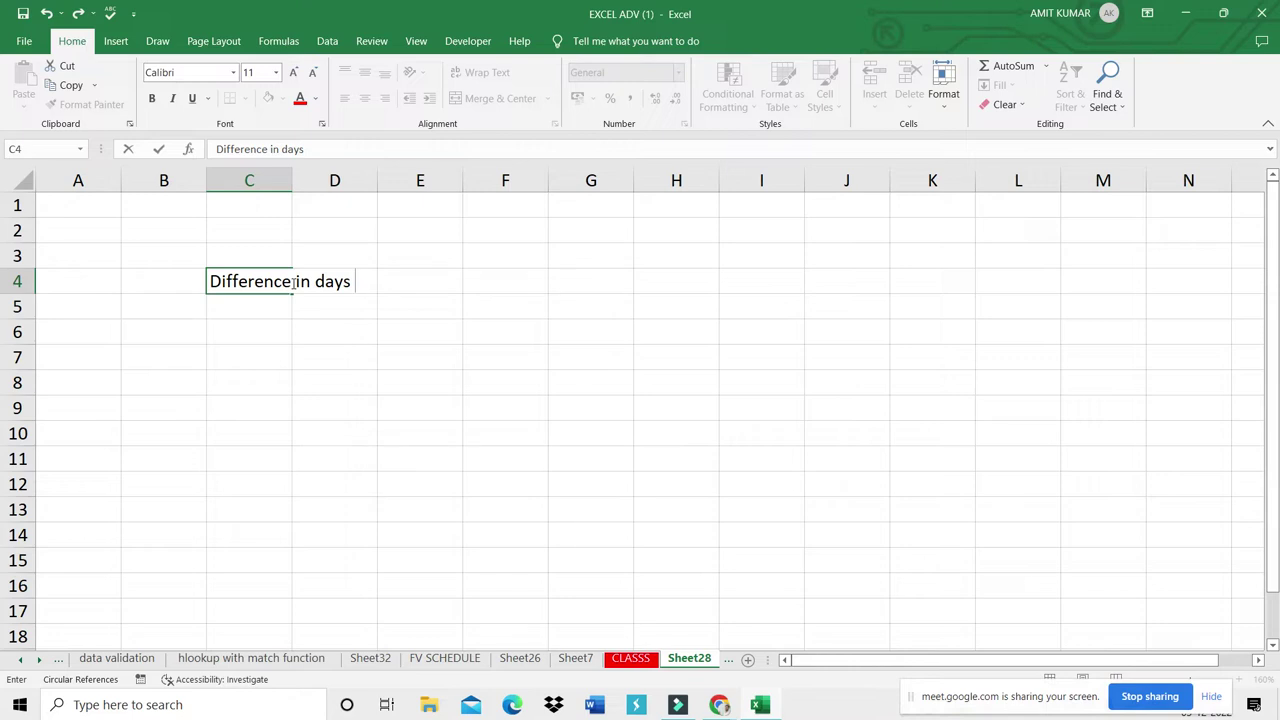
click(455, 298)
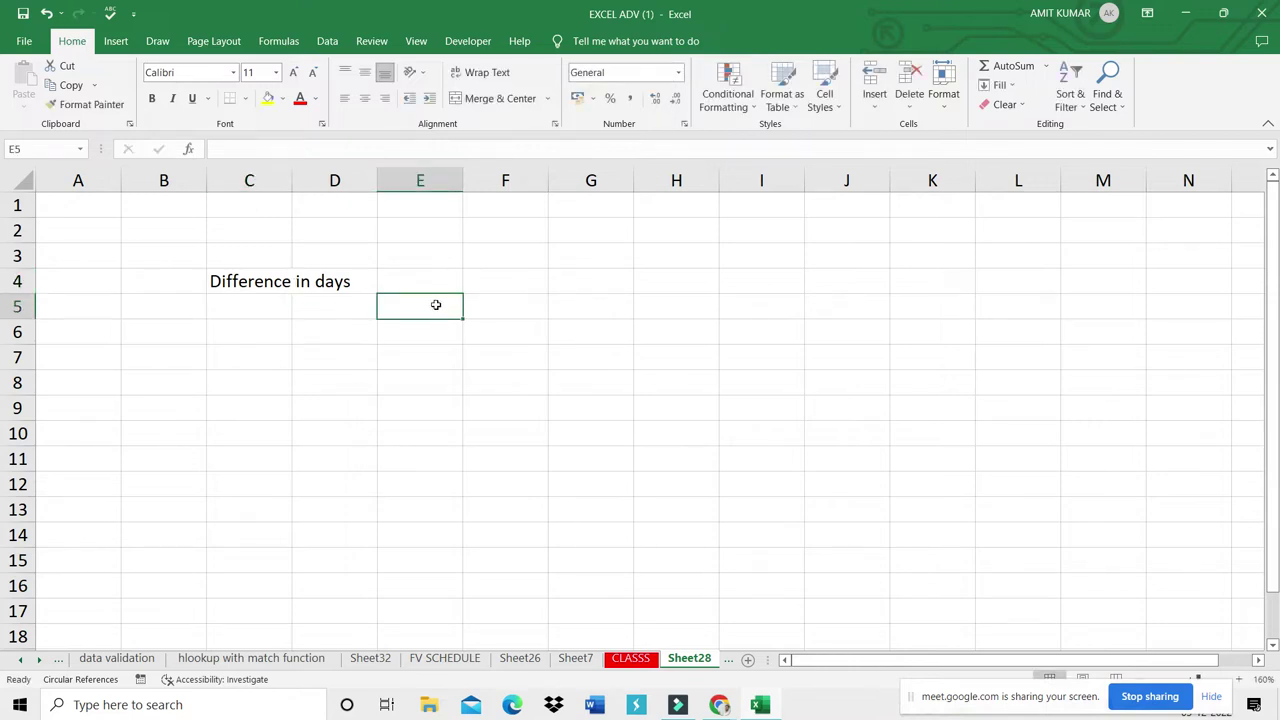
Step: Enter the column headers "start date" in F5 and "end date" in G5
click(503, 305)
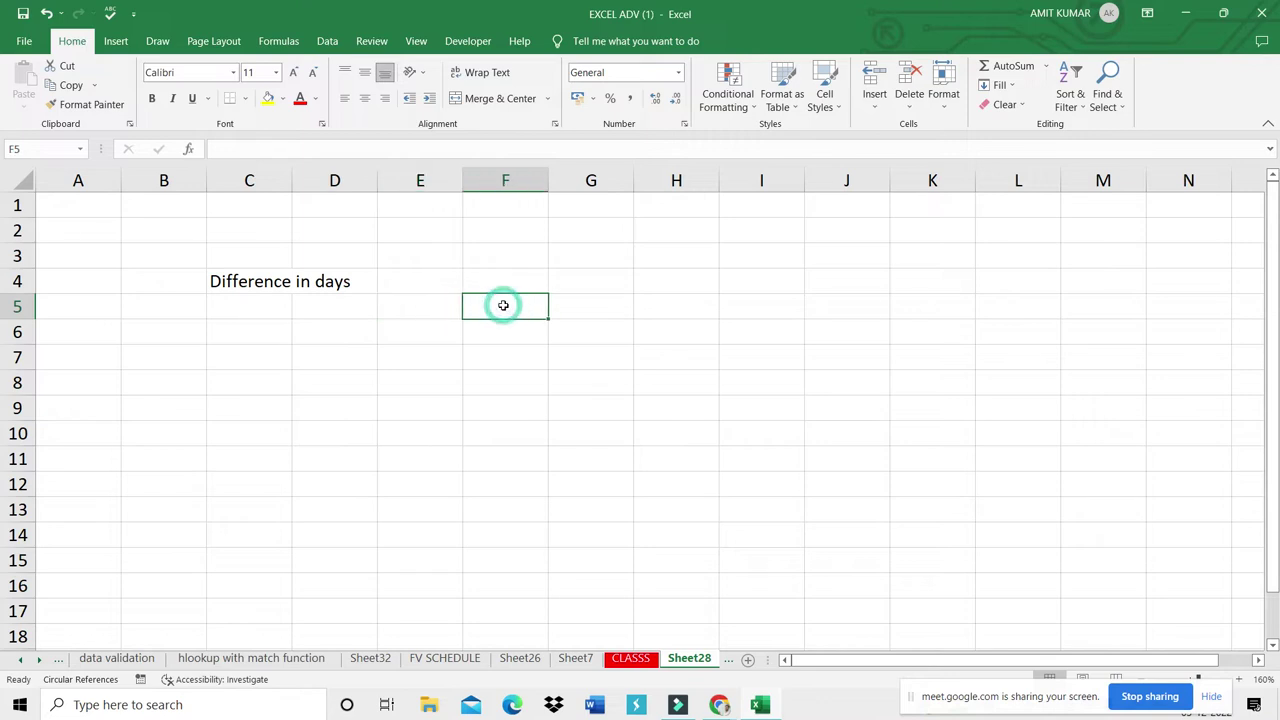
text(start)
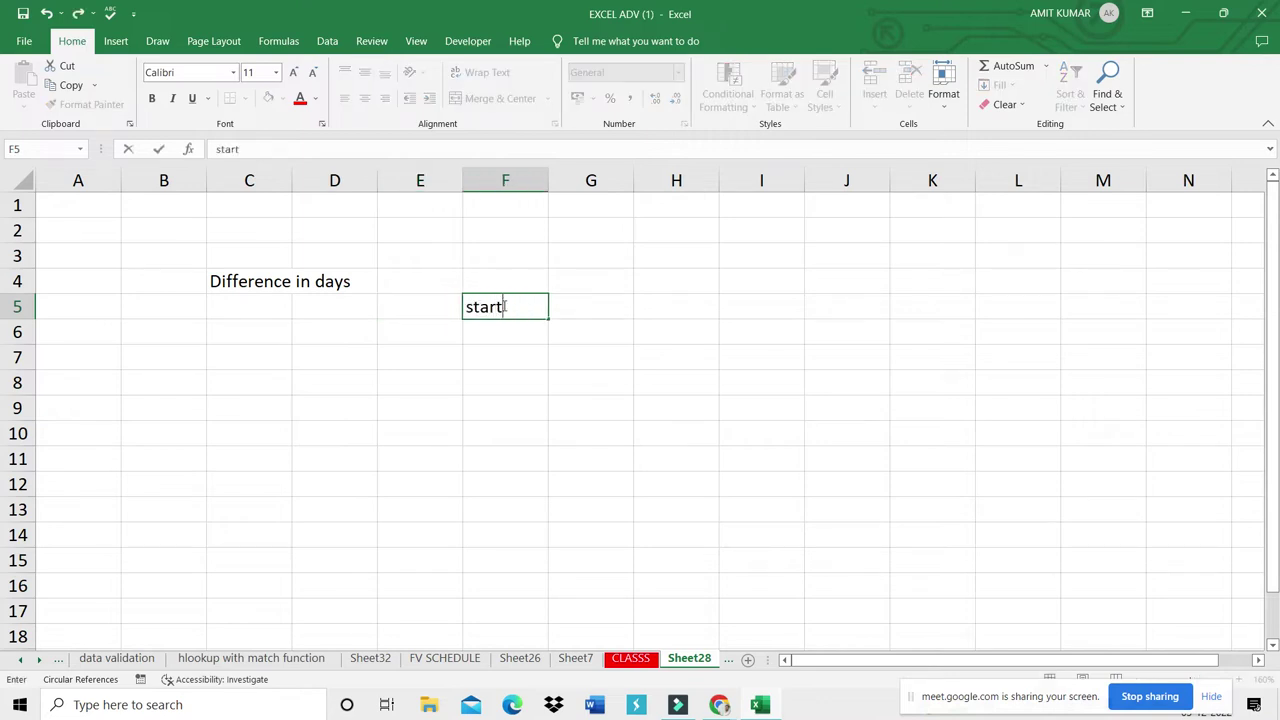
text( date)
key(Tab)
text(end date)
key(Return)
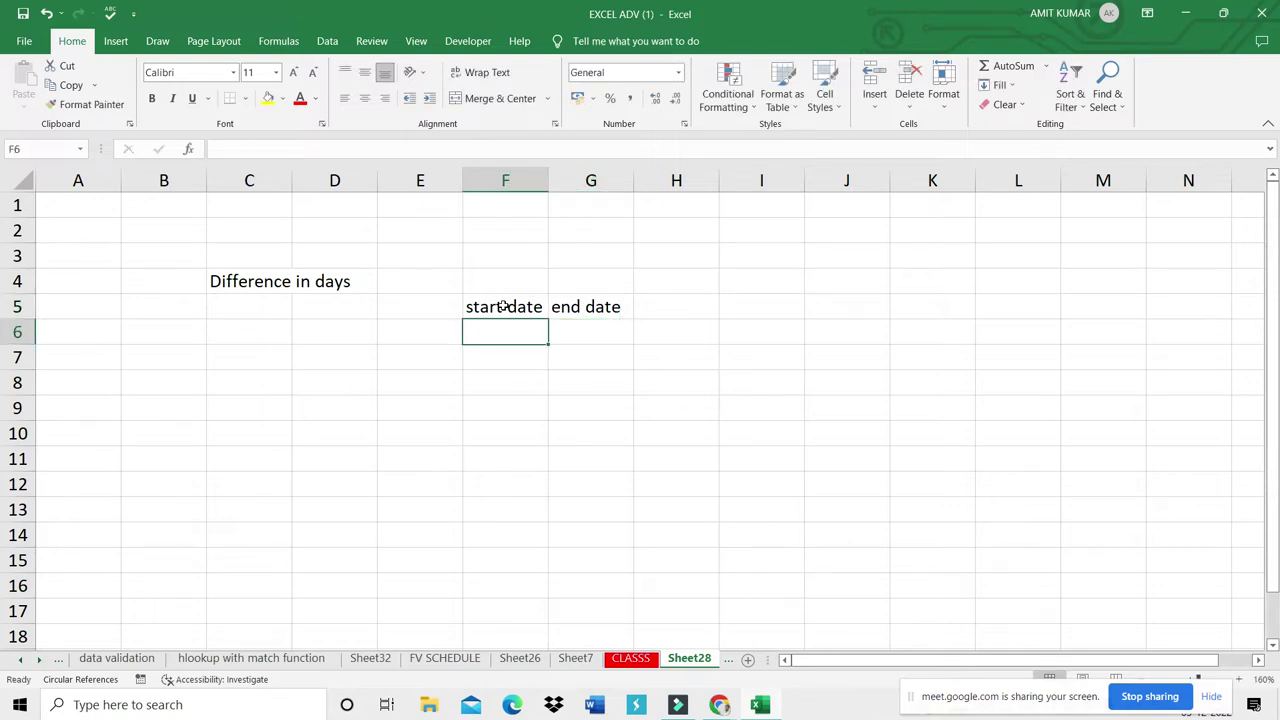
Step: Enter 1-1-2014 as the start date in F6 and 5-6-2016 as the end date in G6
text(1-1-2014)
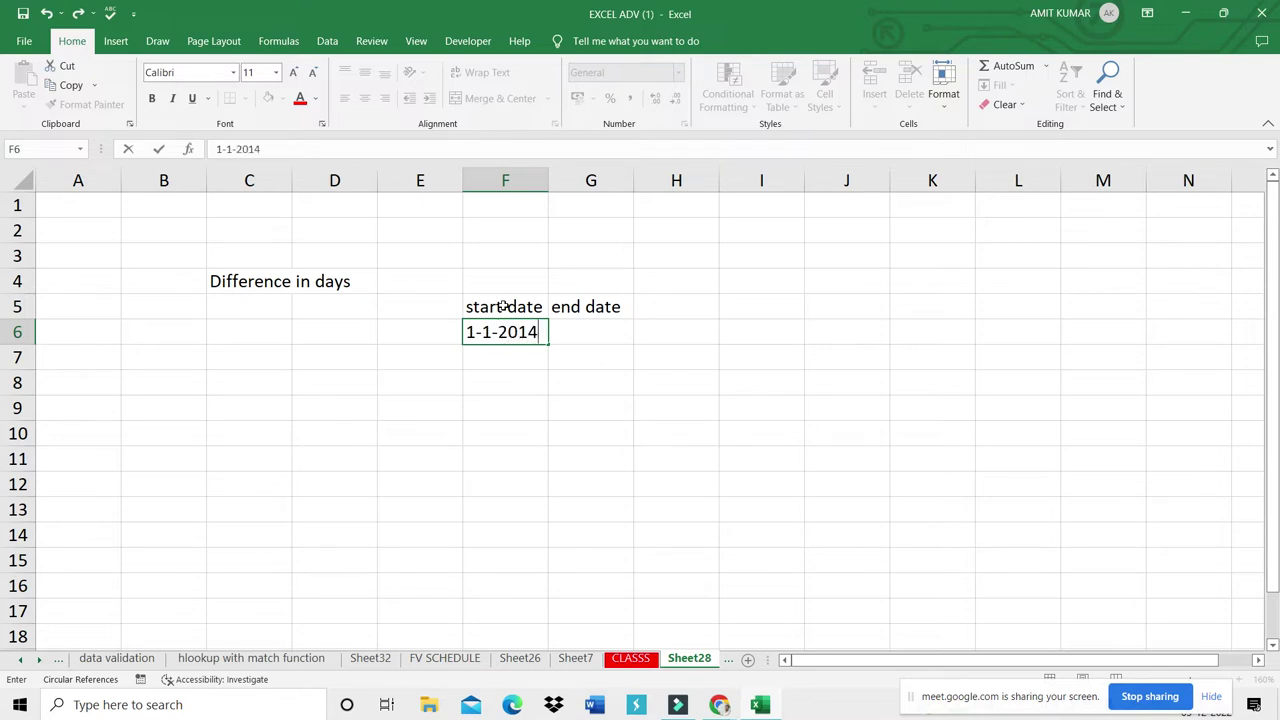
key(Tab)
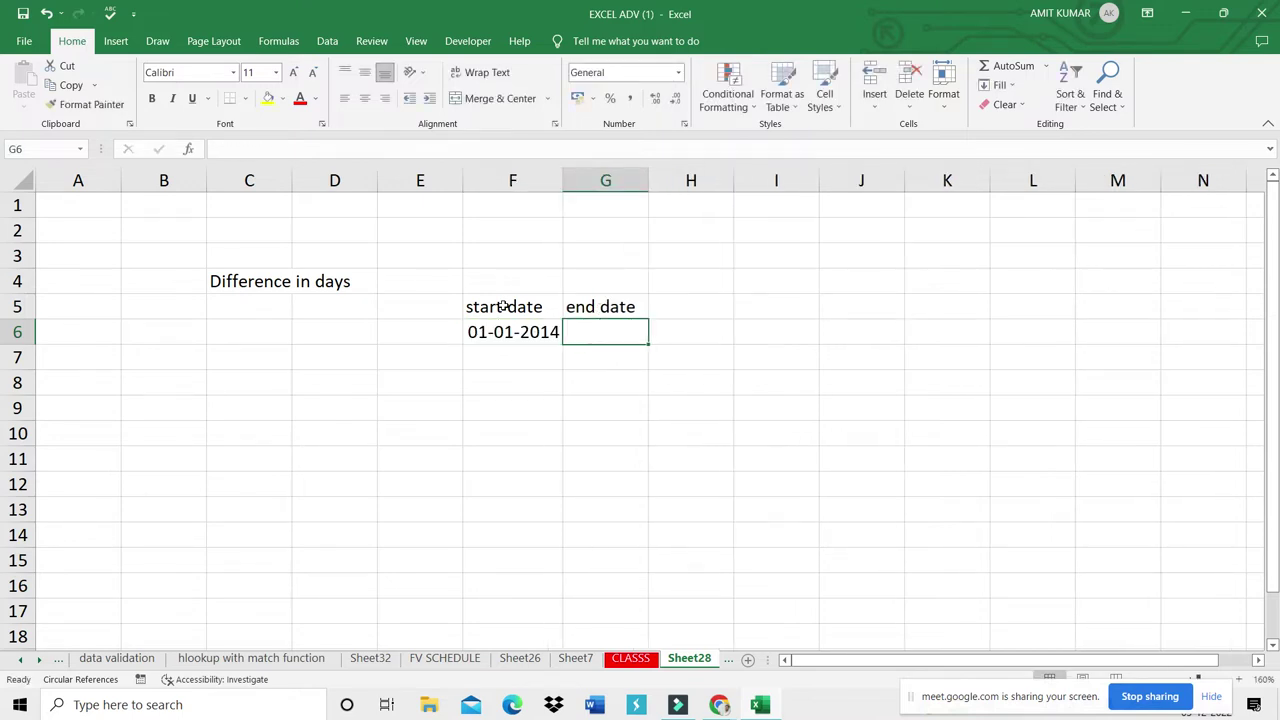
text(5*-)
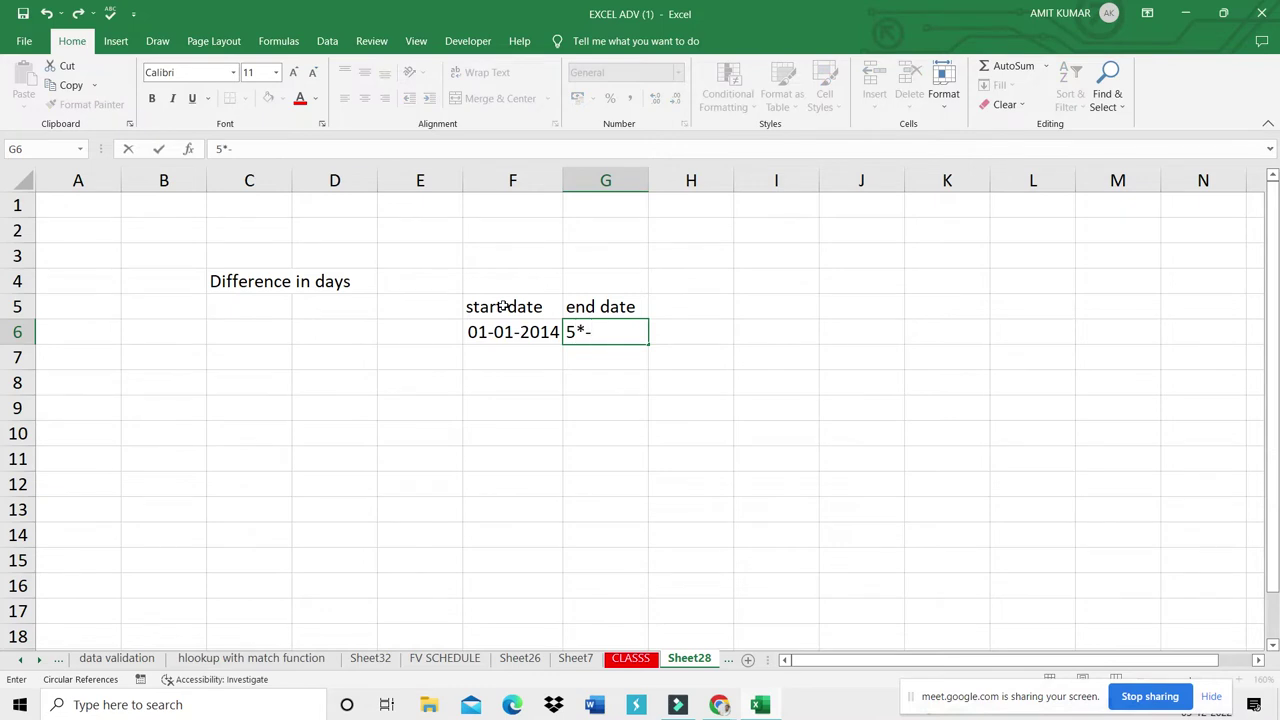
key(BackSpace)
key(BackSpace)
text(-6-2016)
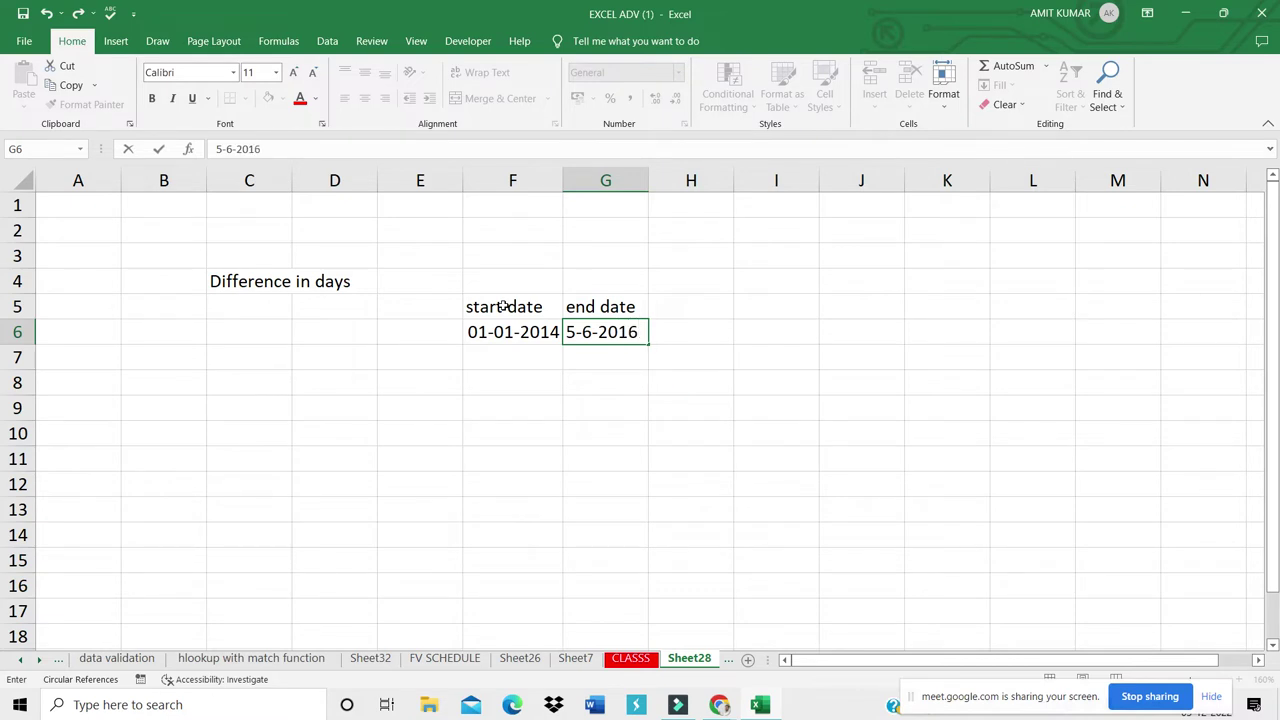
key(Tab)
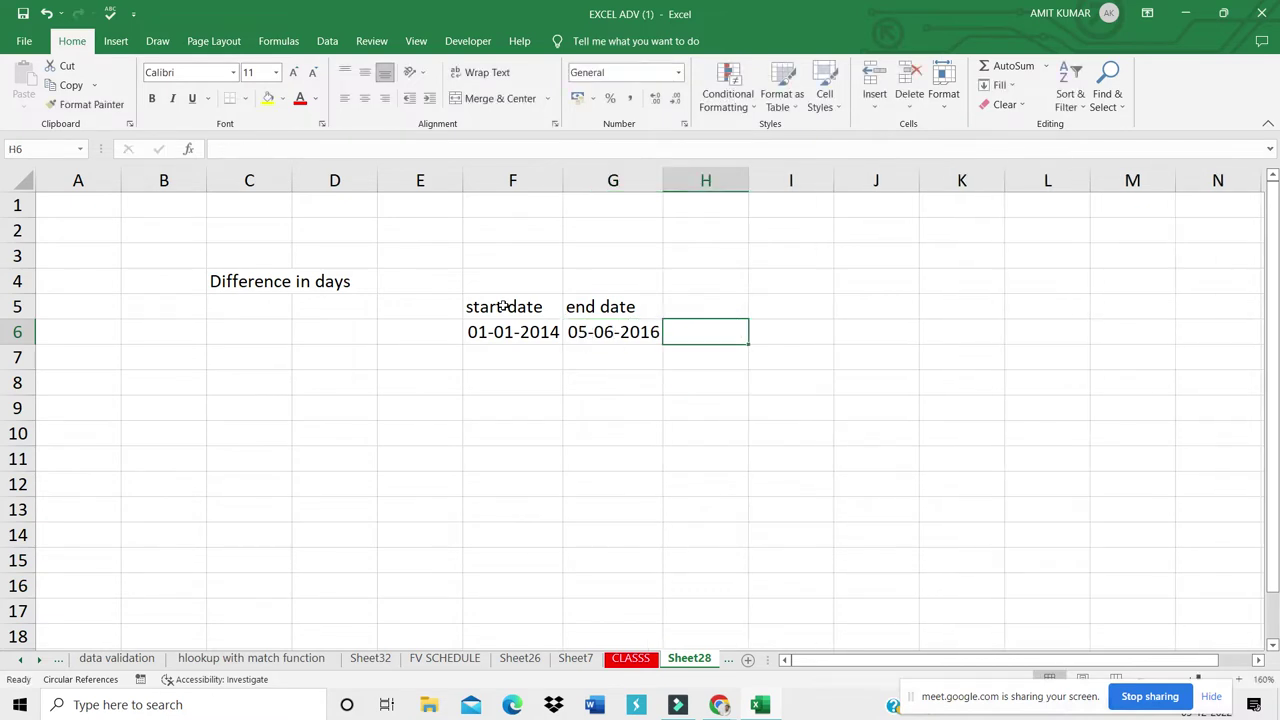
Step: Enter the header "total days" in cell I5
click(792, 314)
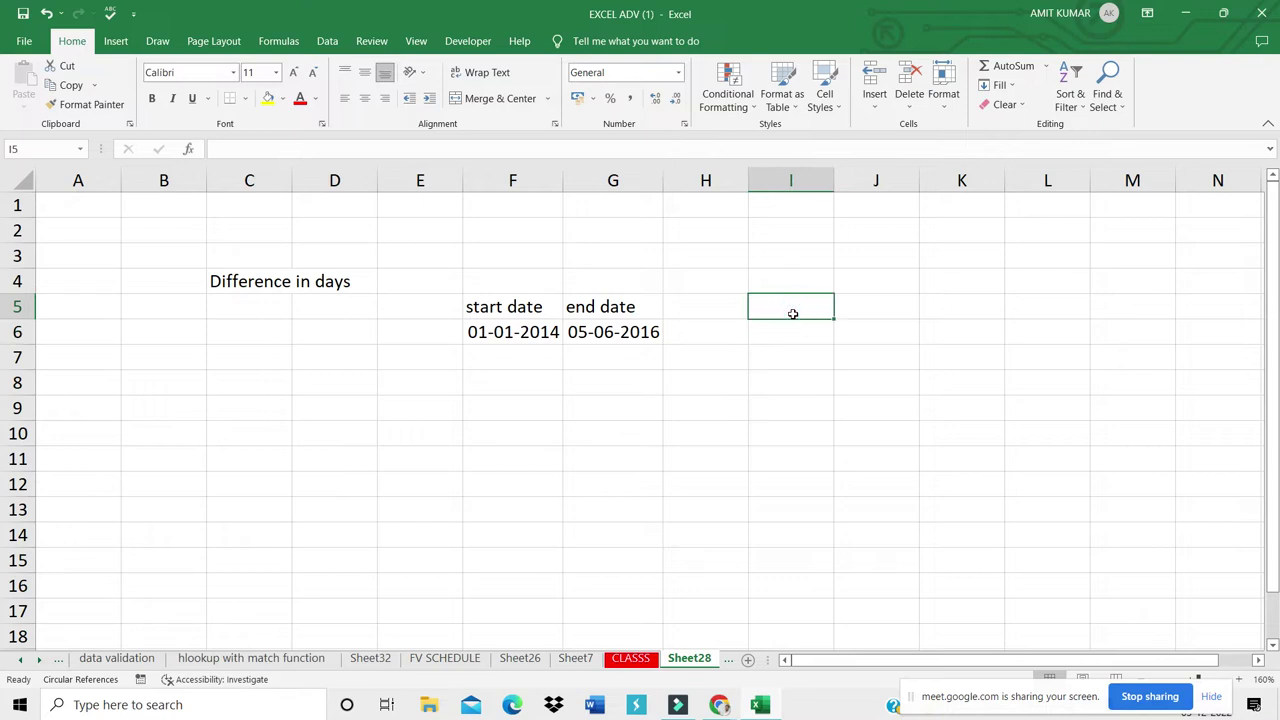
text(total)
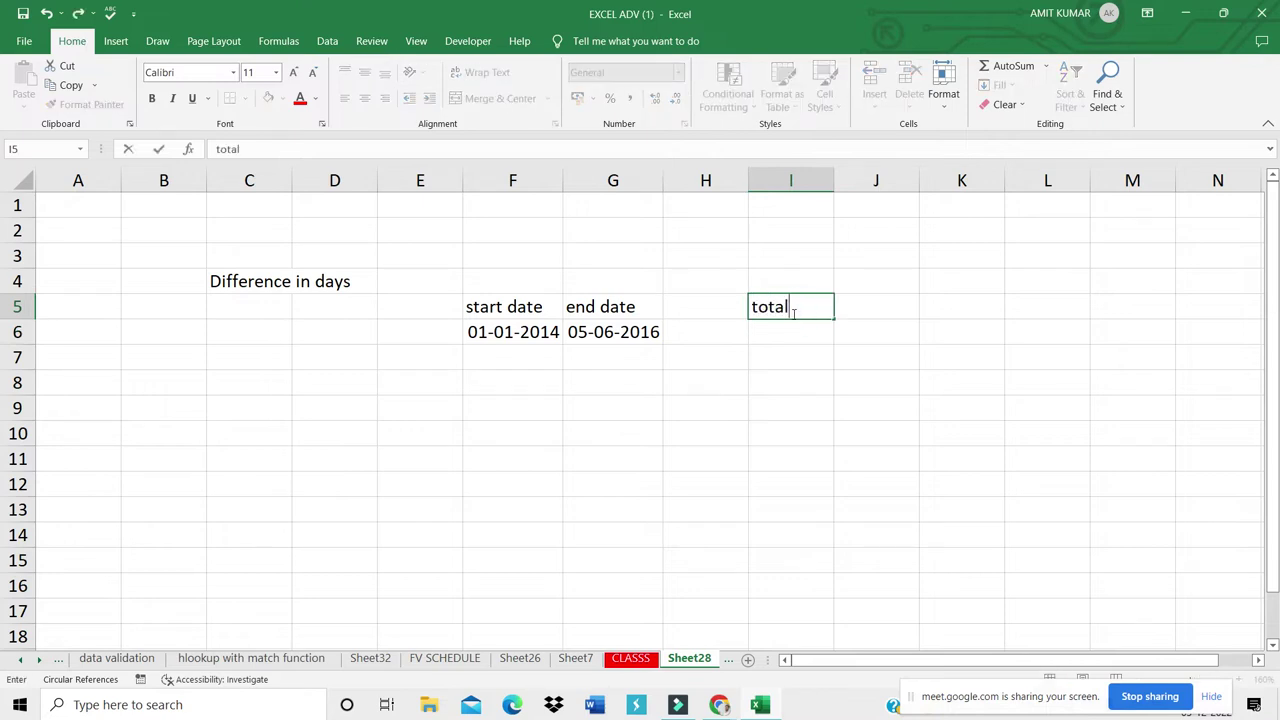
text( days)
key(Return)
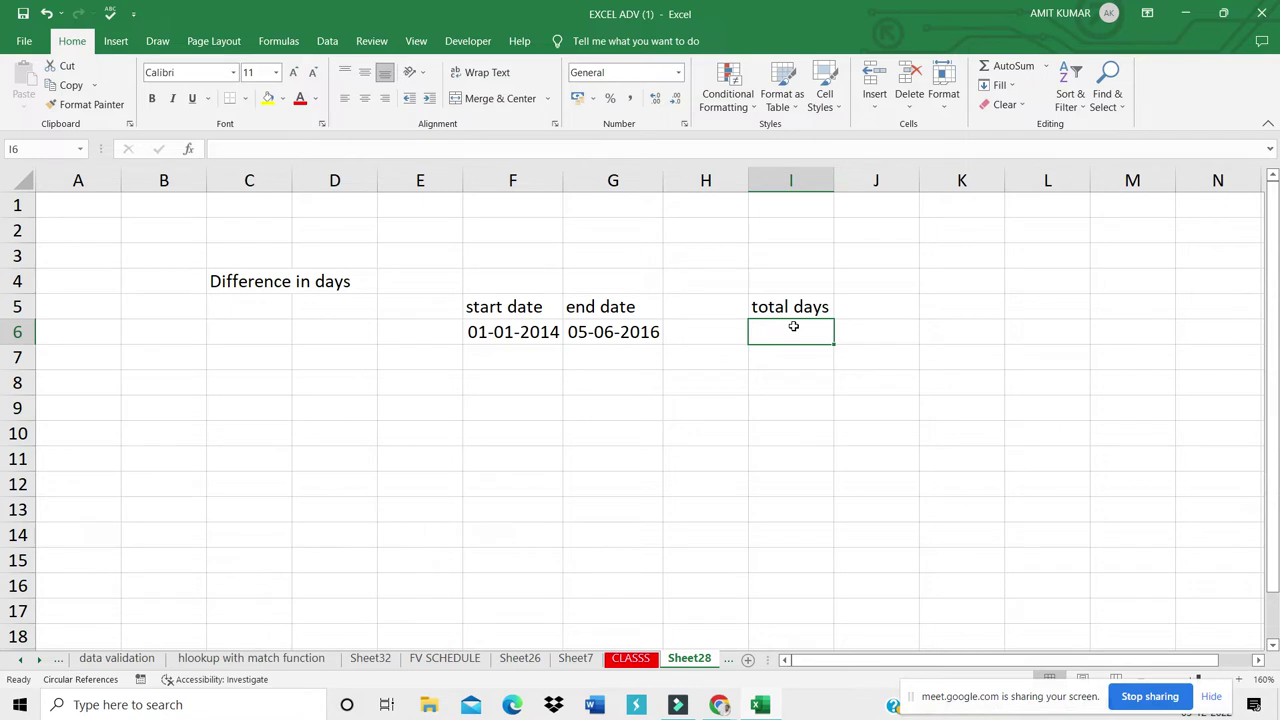
click(706, 381)
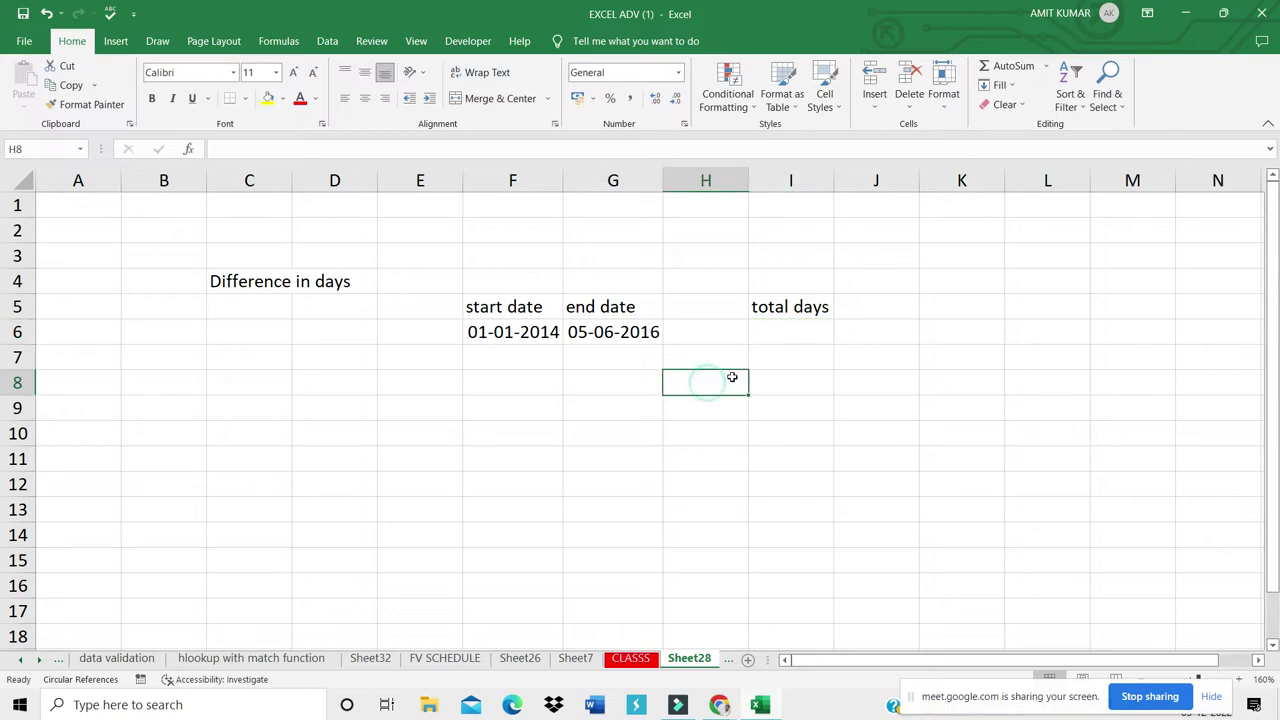
Step: Calculate the days between the start and end dates in I6 with the formula =datedif(F6,G6,"d")
click(790, 325)
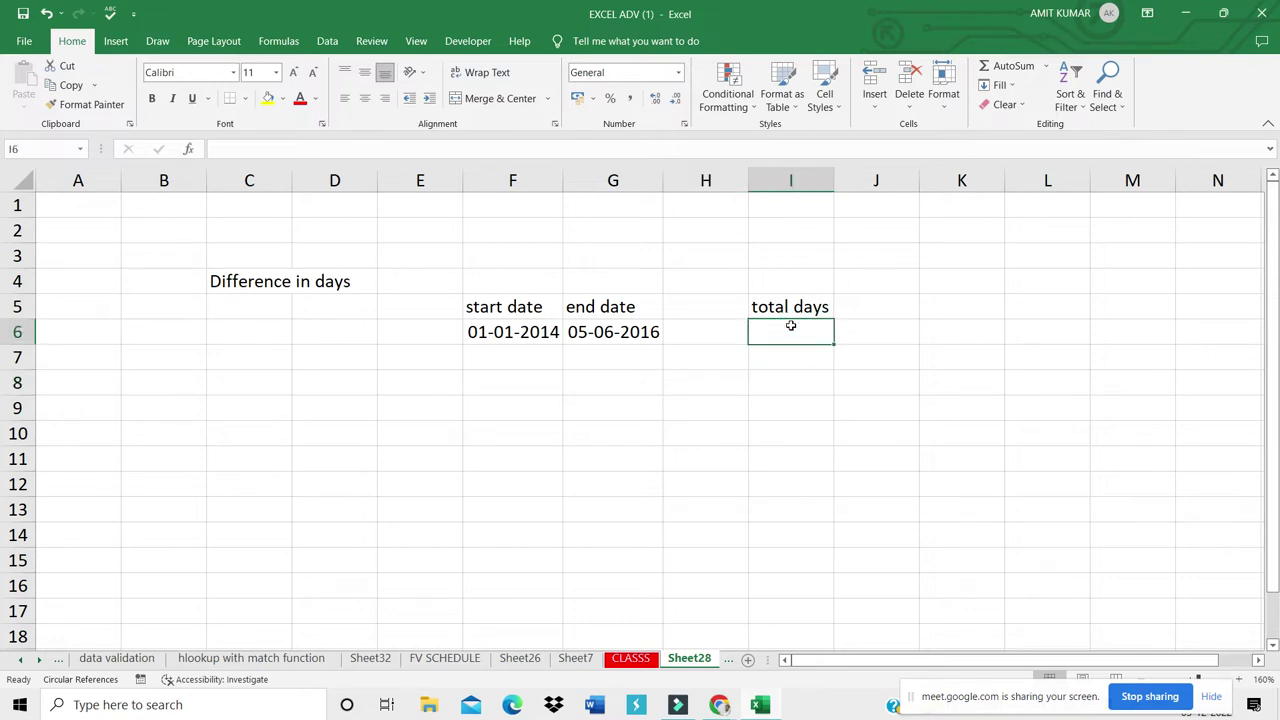
text(=)
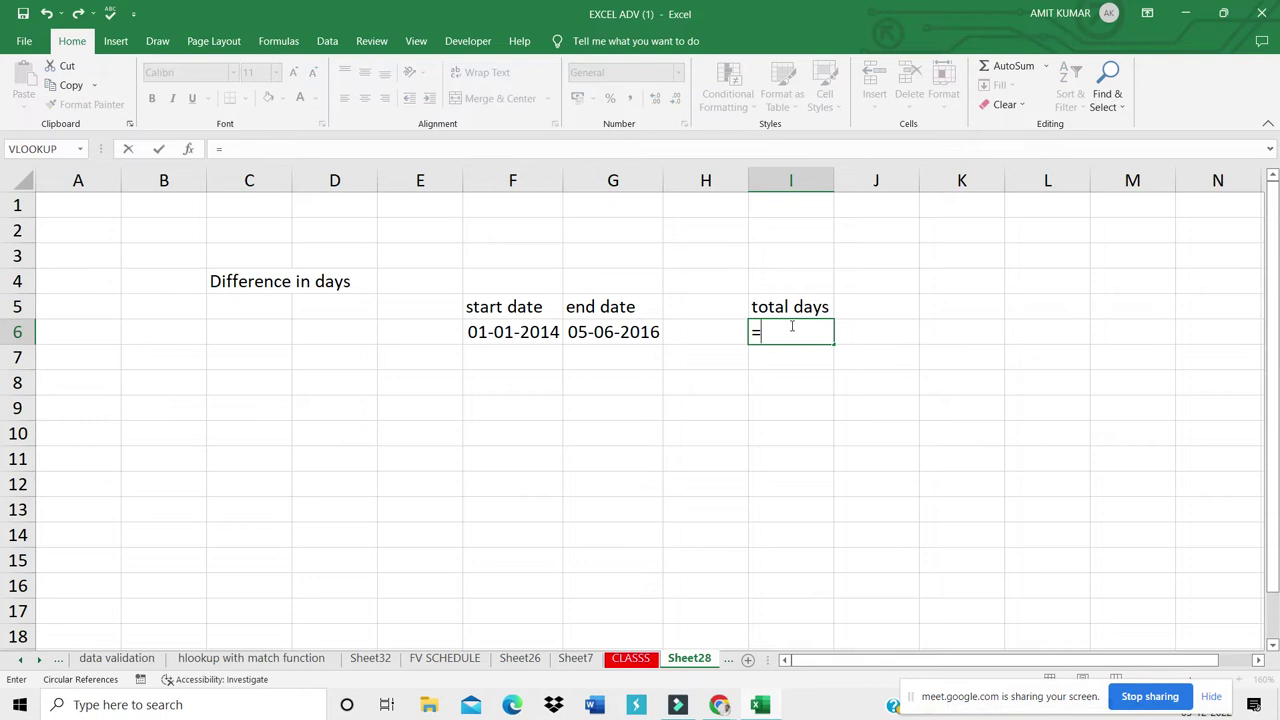
text(date)
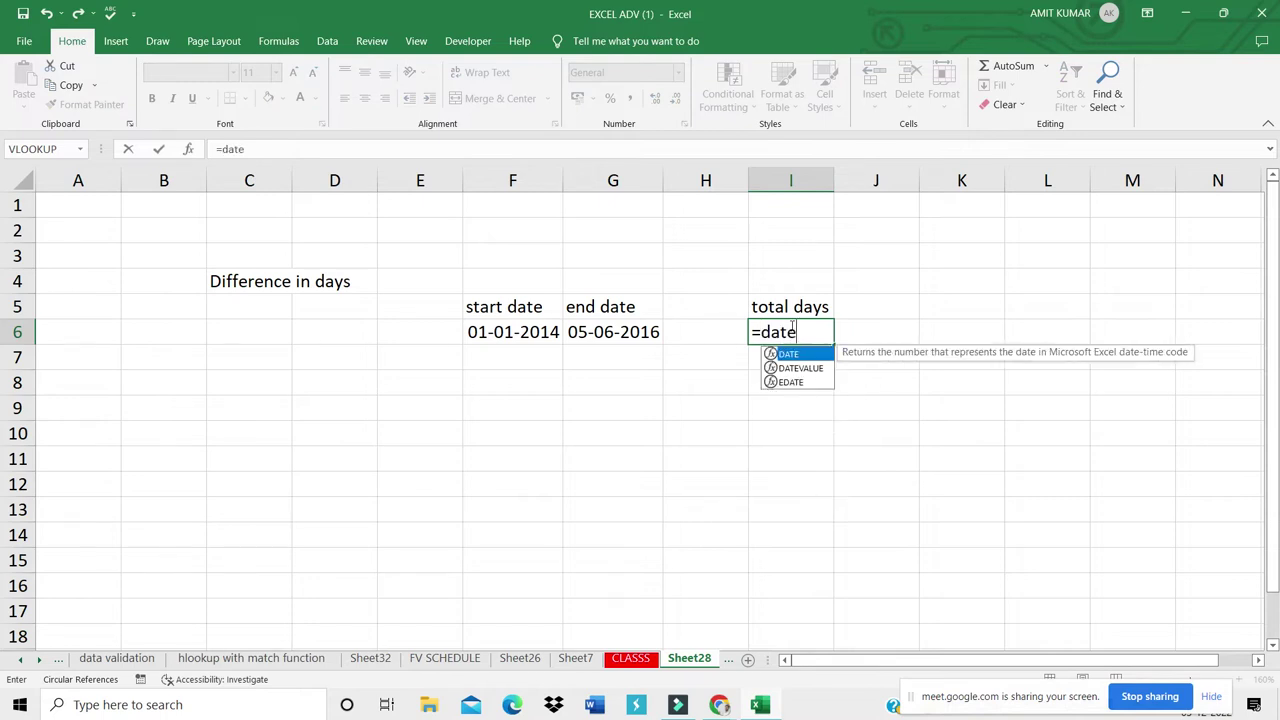
text(dif)
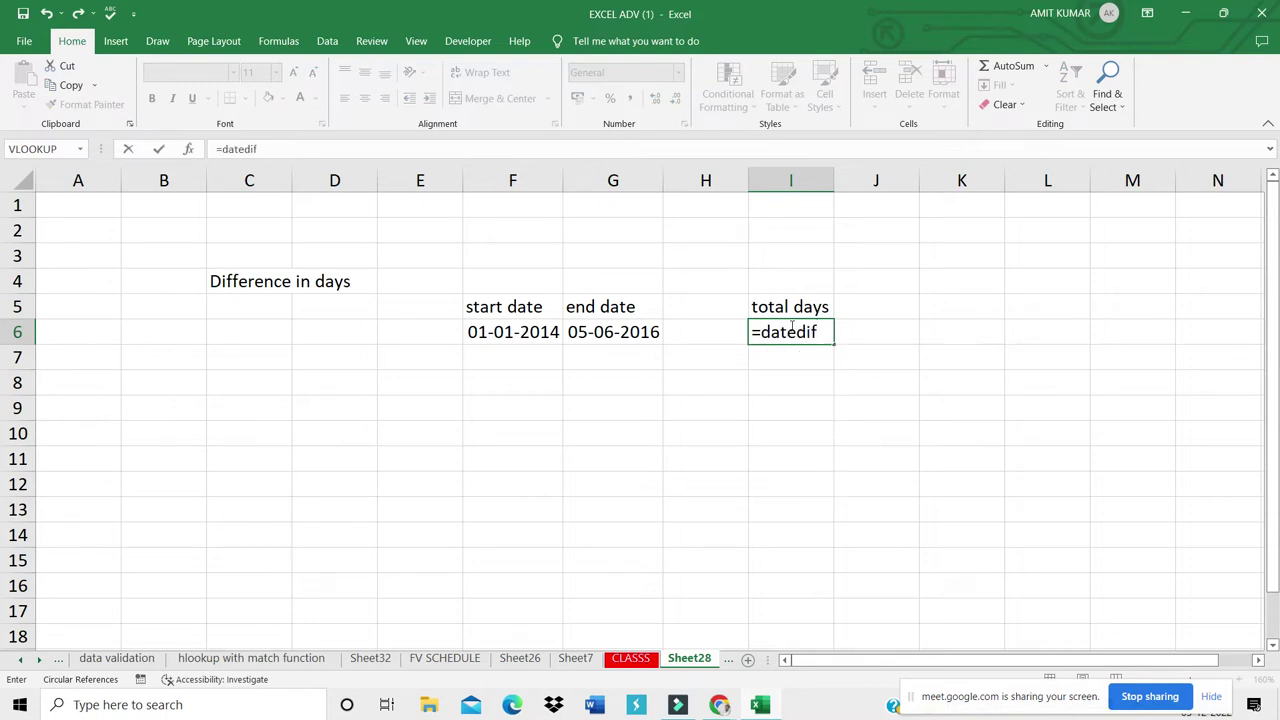
text(()
click(510, 332)
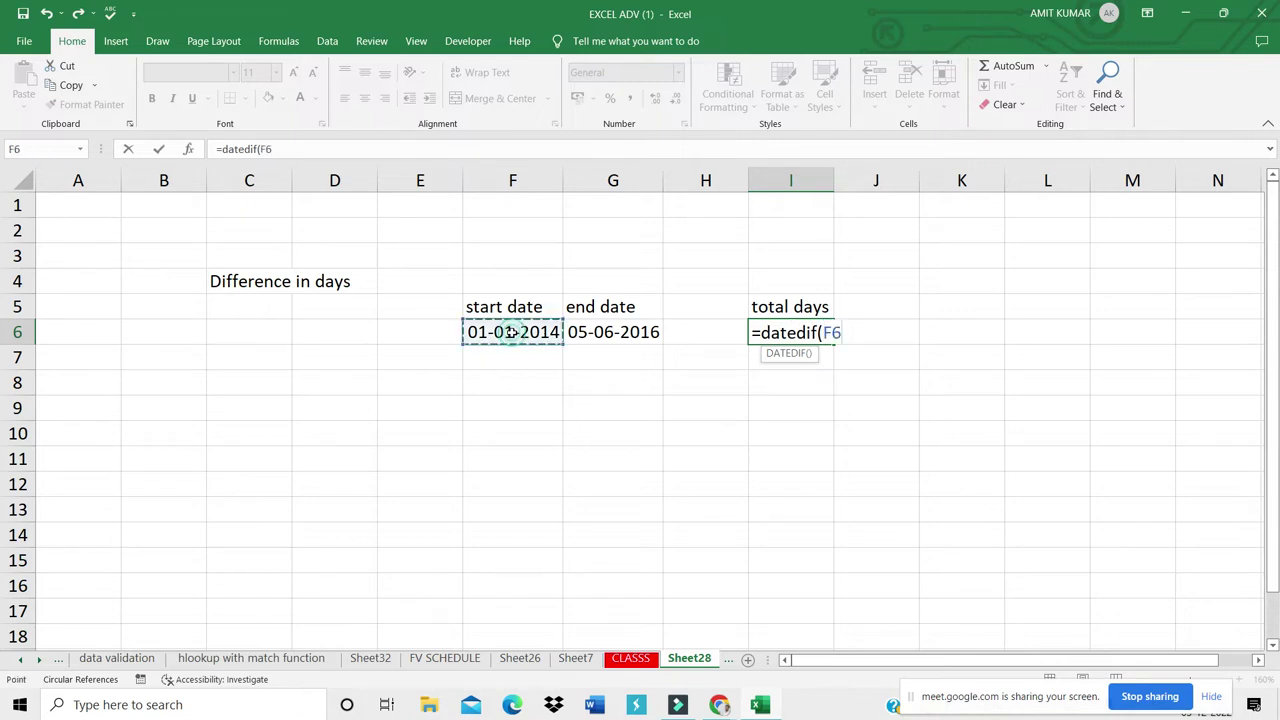
text(,)
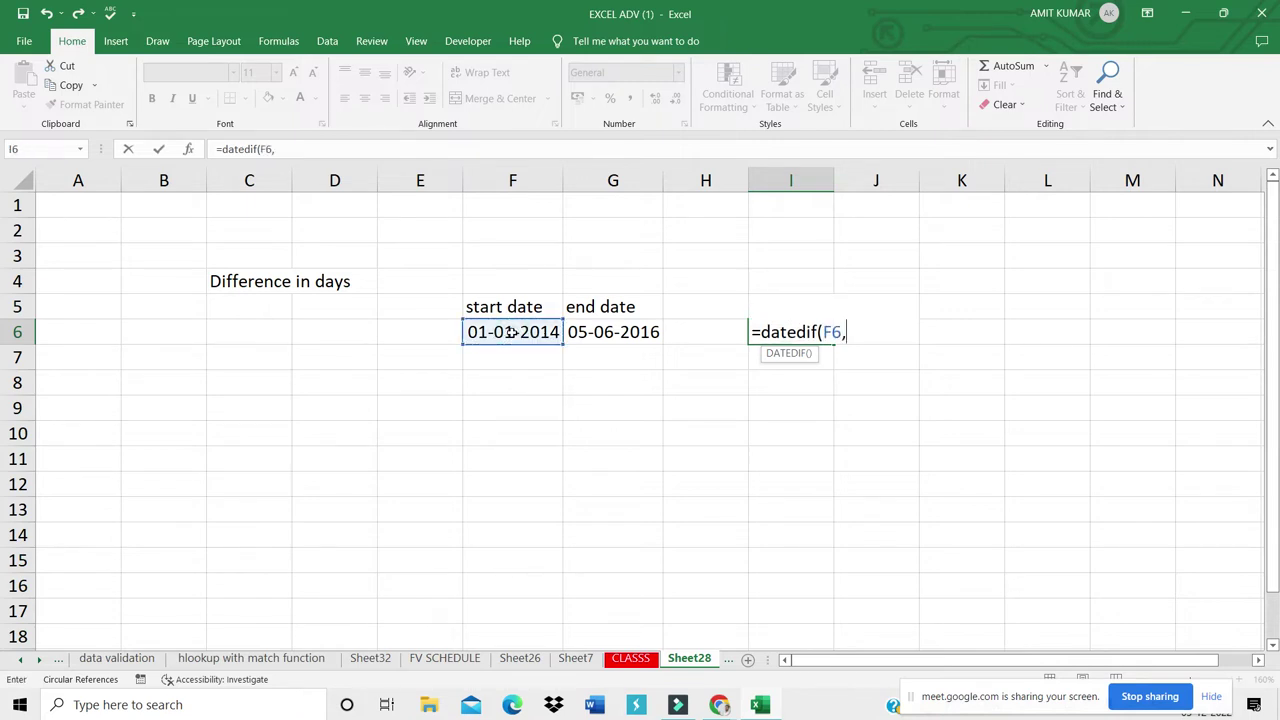
click(602, 337)
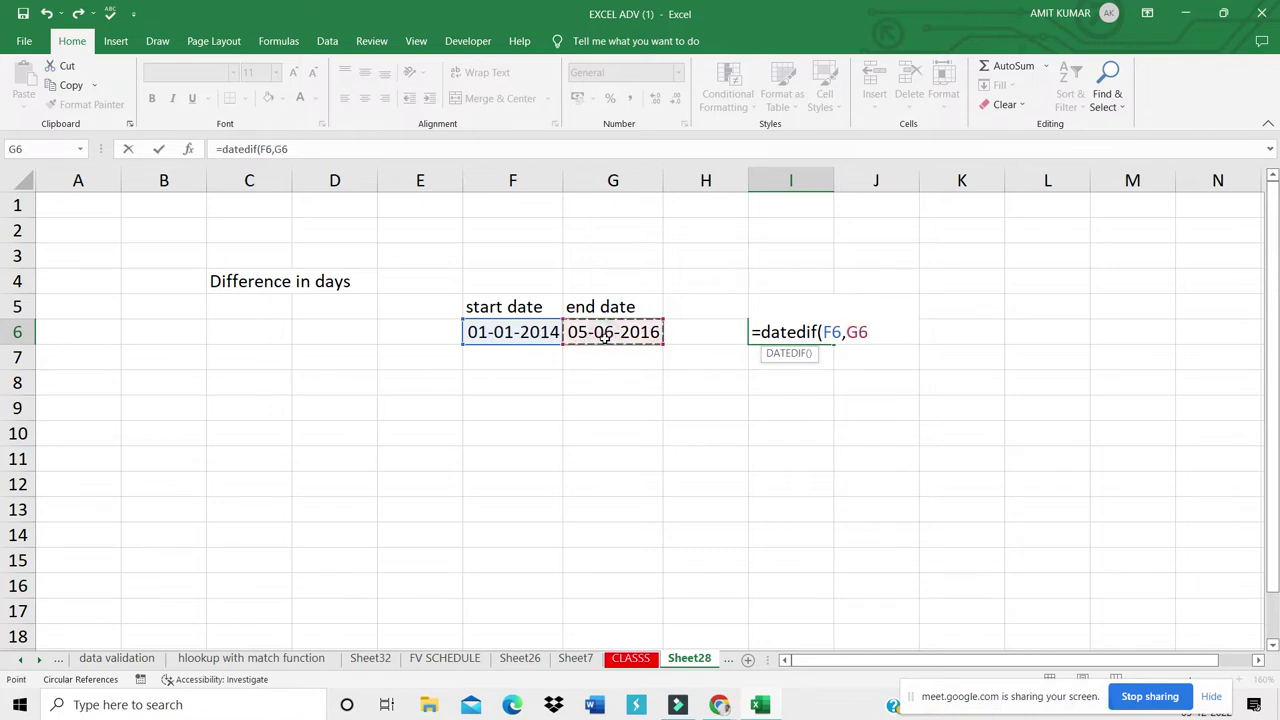
text(,)
text("d"))
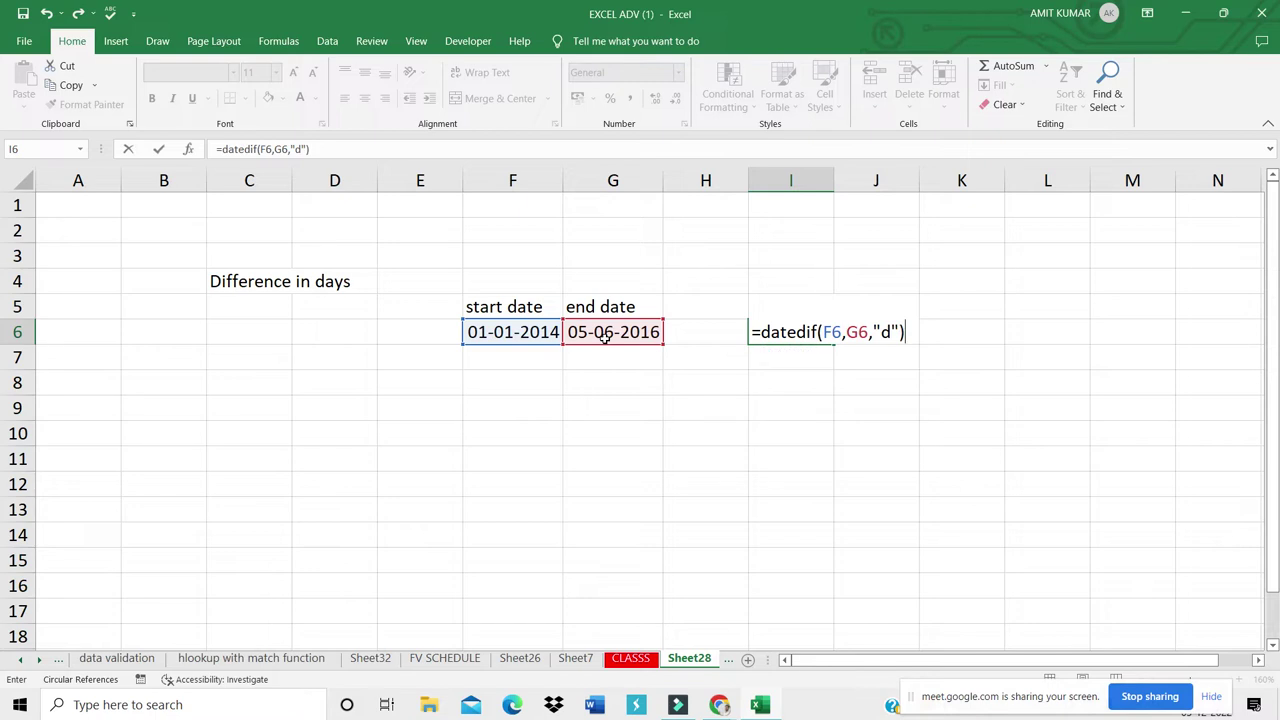
key(Return)
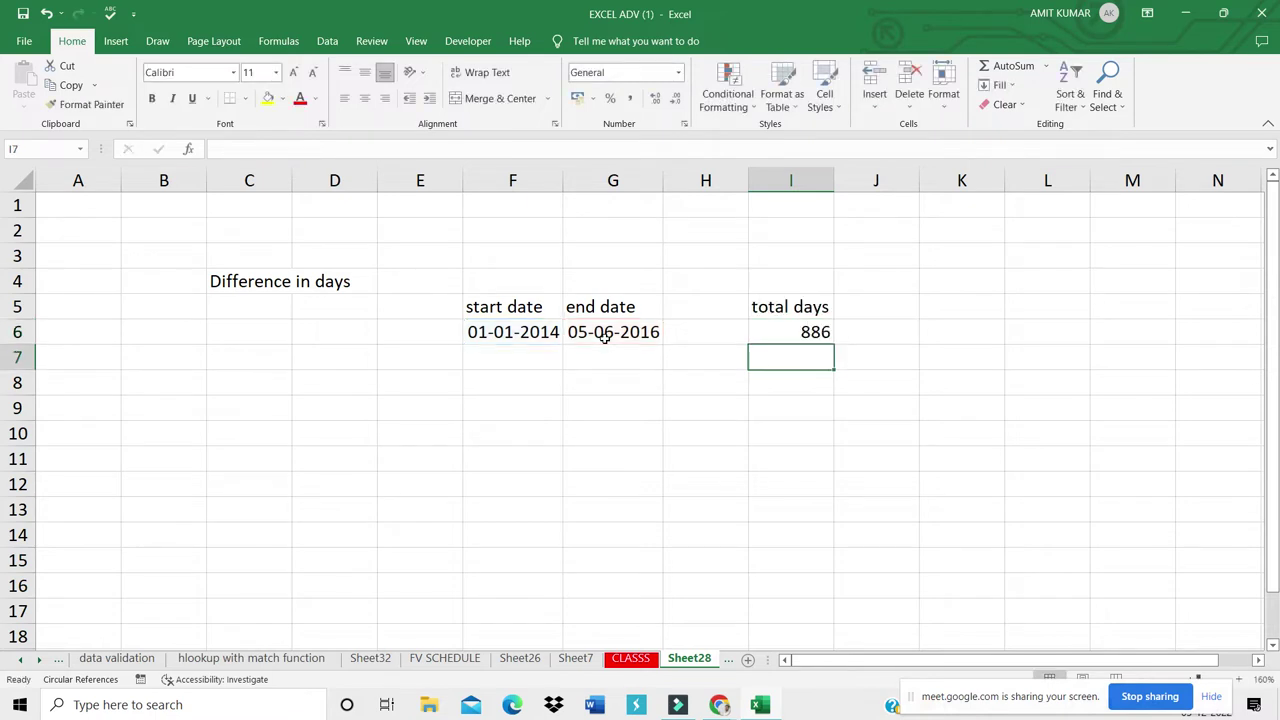
click(502, 346)
drag(527, 345, 513, 330)
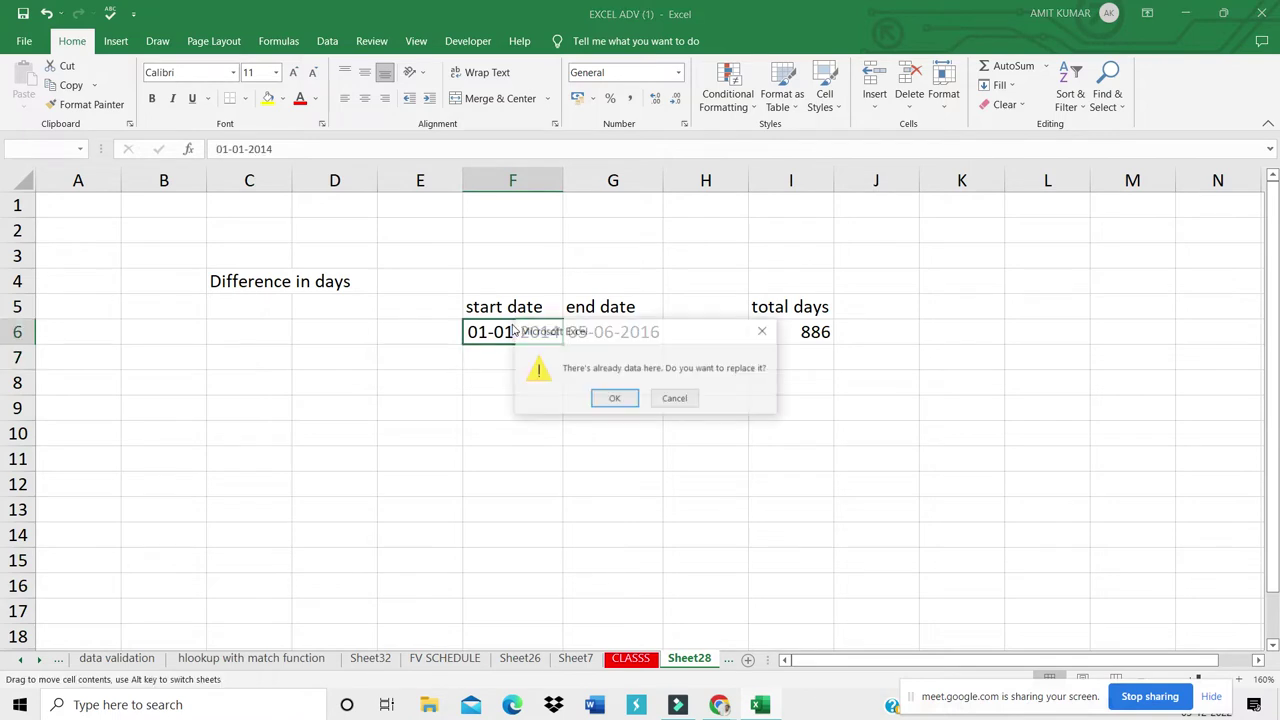
click(762, 331)
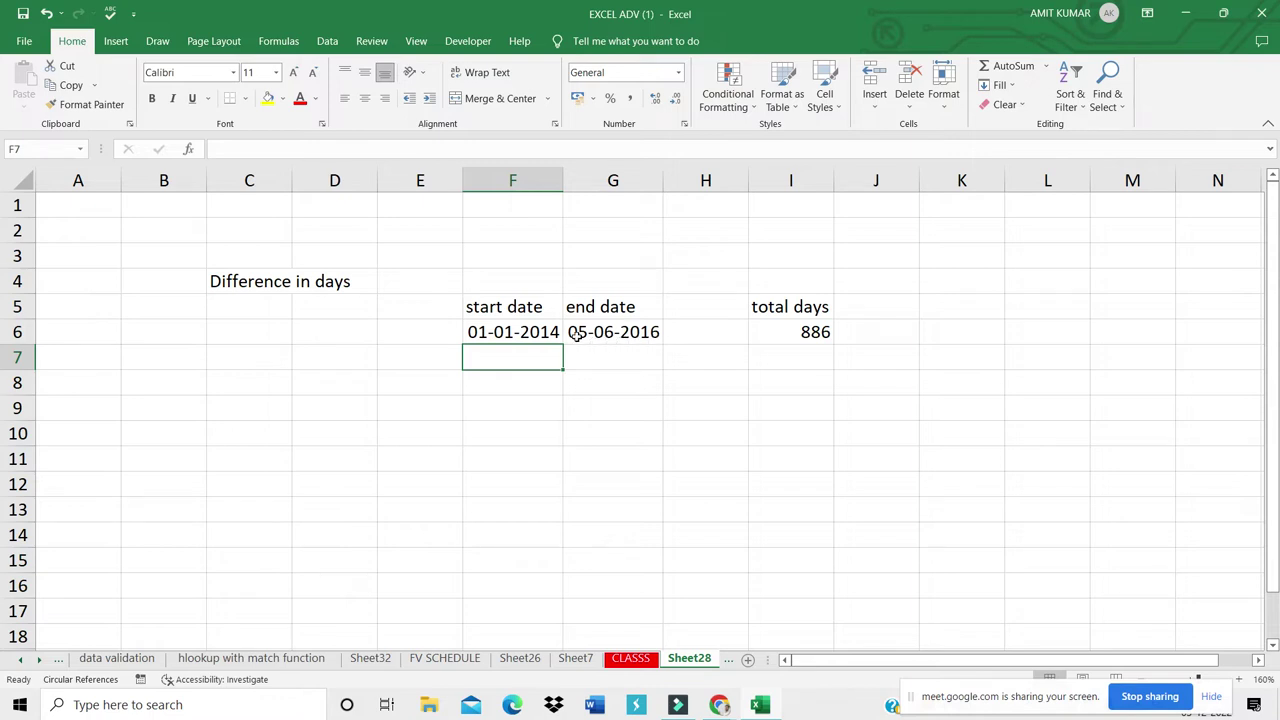
Step: Copy the start and end date block F5:G6 and paste it at F10
drag(490, 306, 601, 328)
key(ctrl+c)
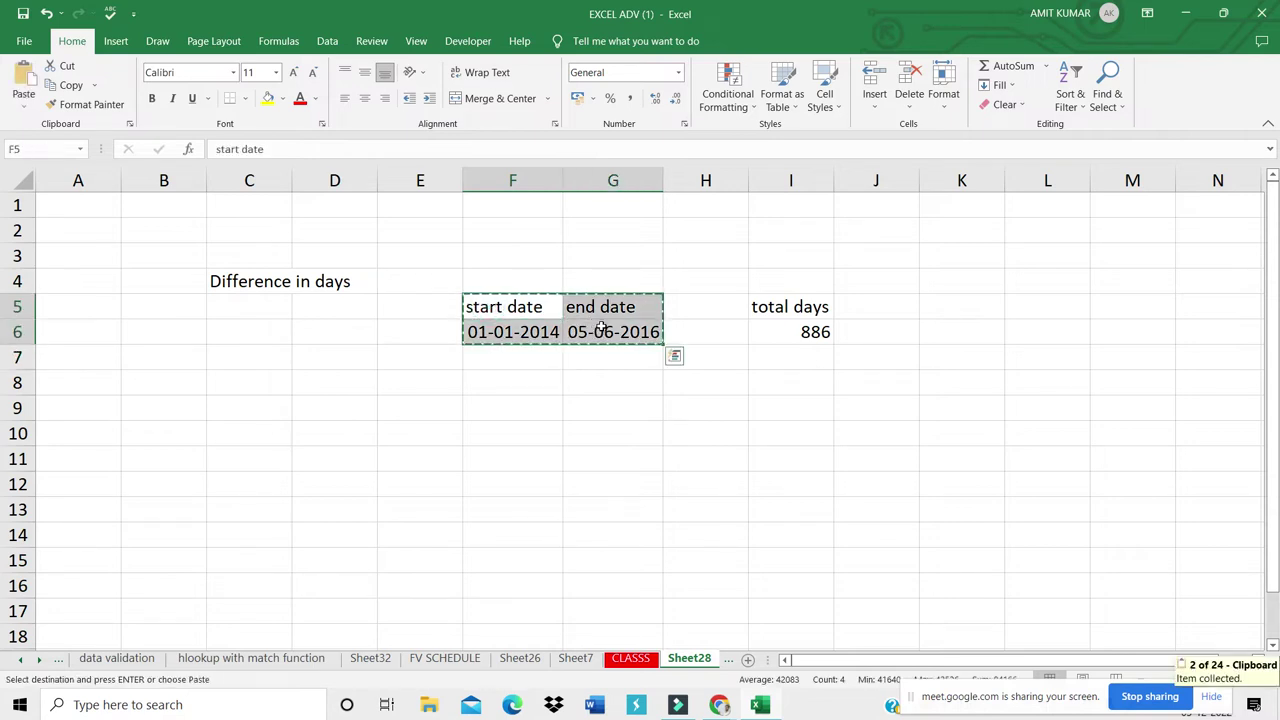
click(513, 433)
key(ctrl+v)
key(Escape)
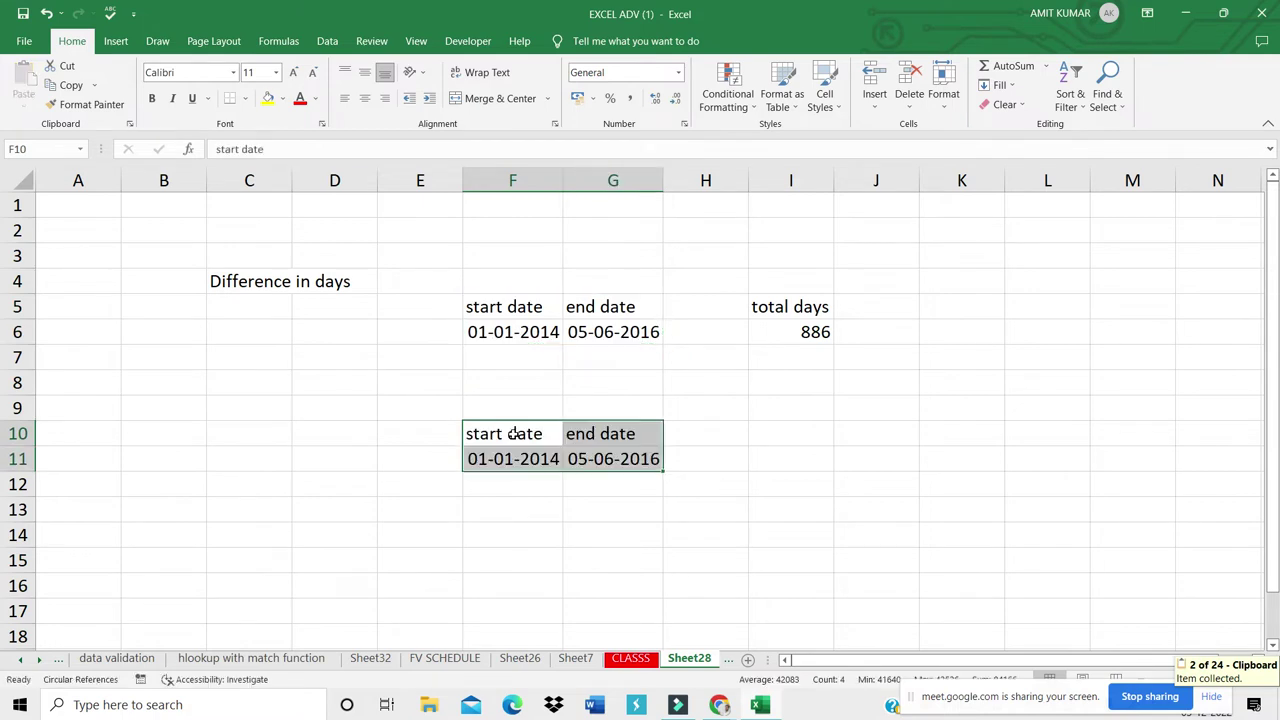
Step: Label the second example with the title "difference in weeks" in cell C9
click(223, 405)
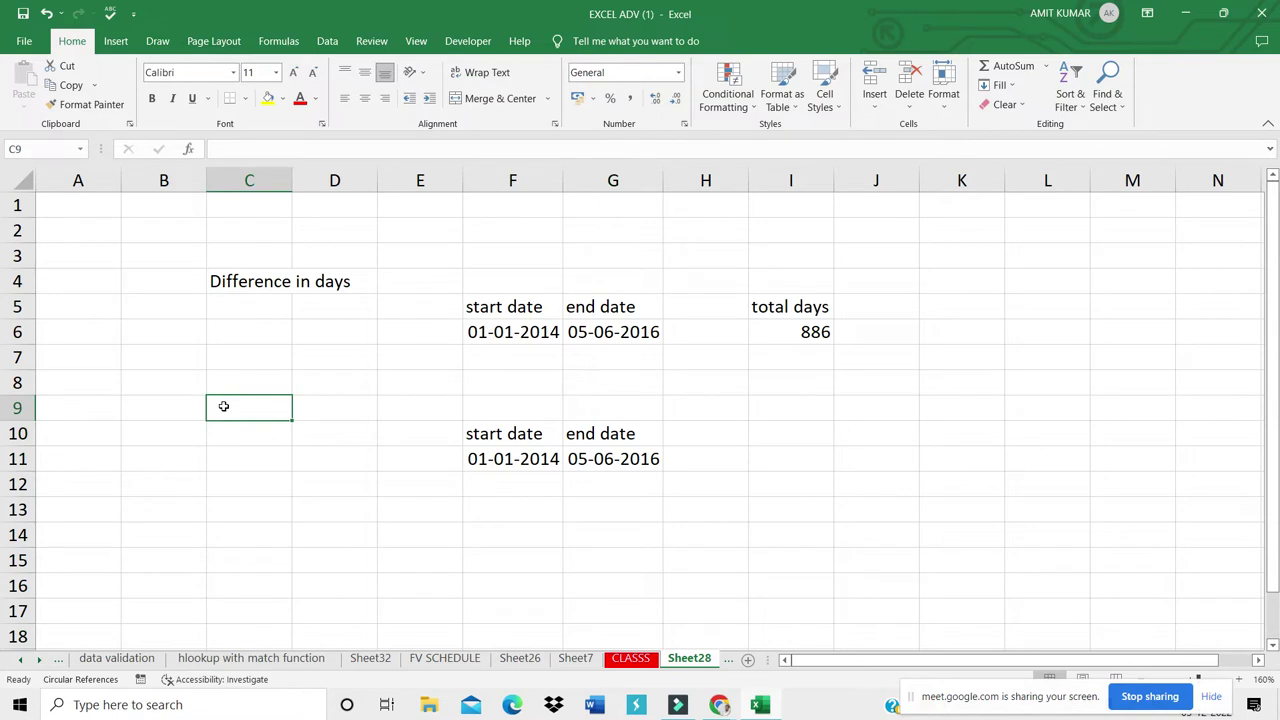
text(di)
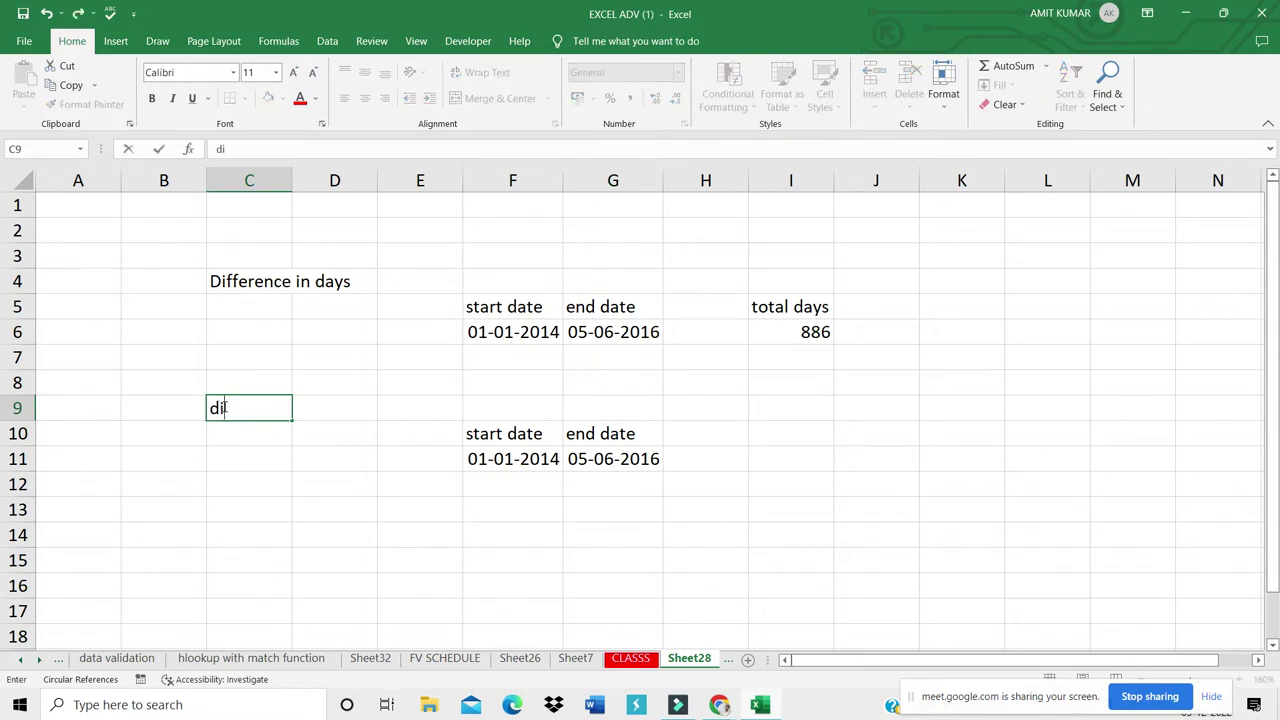
text(fference in)
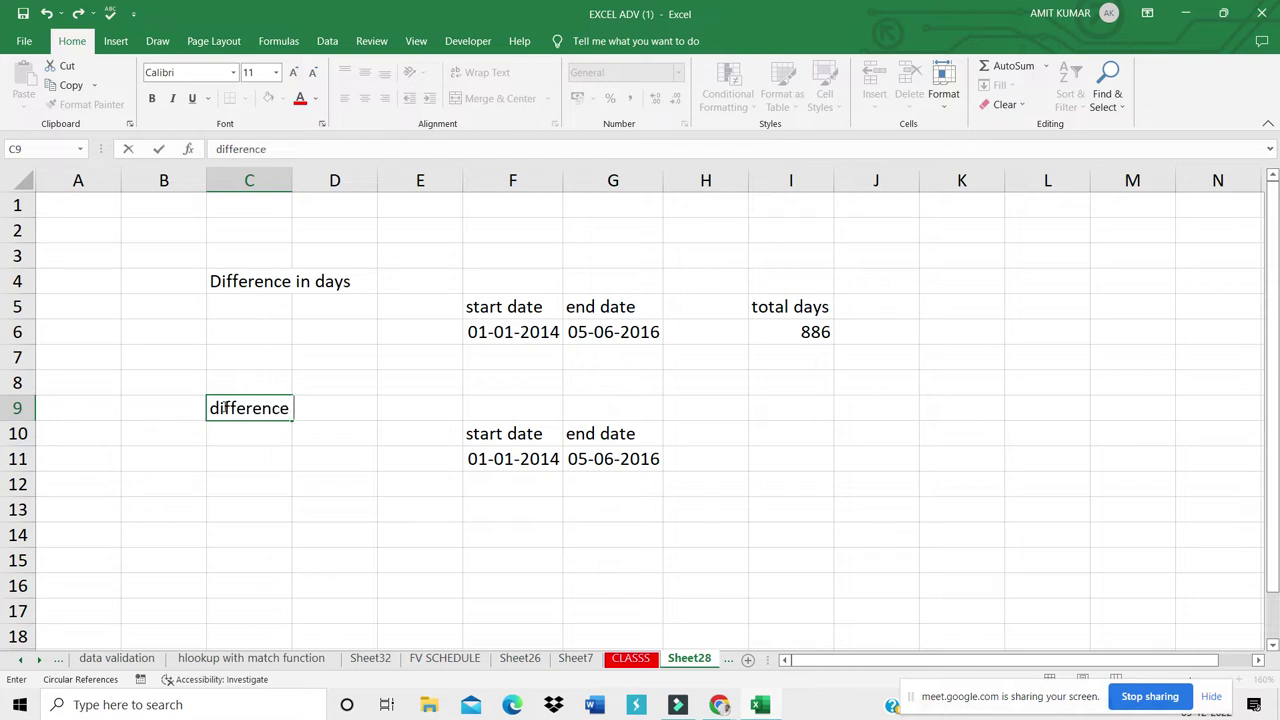
text( weeks)
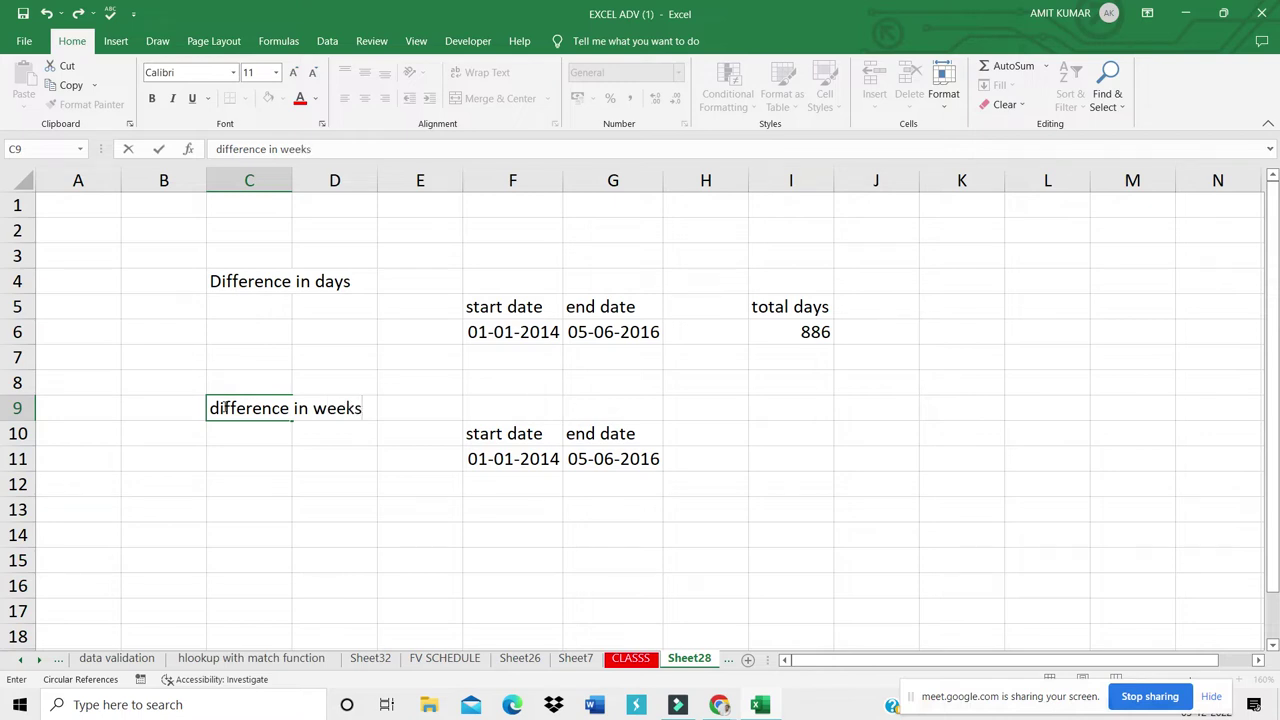
key(Return)
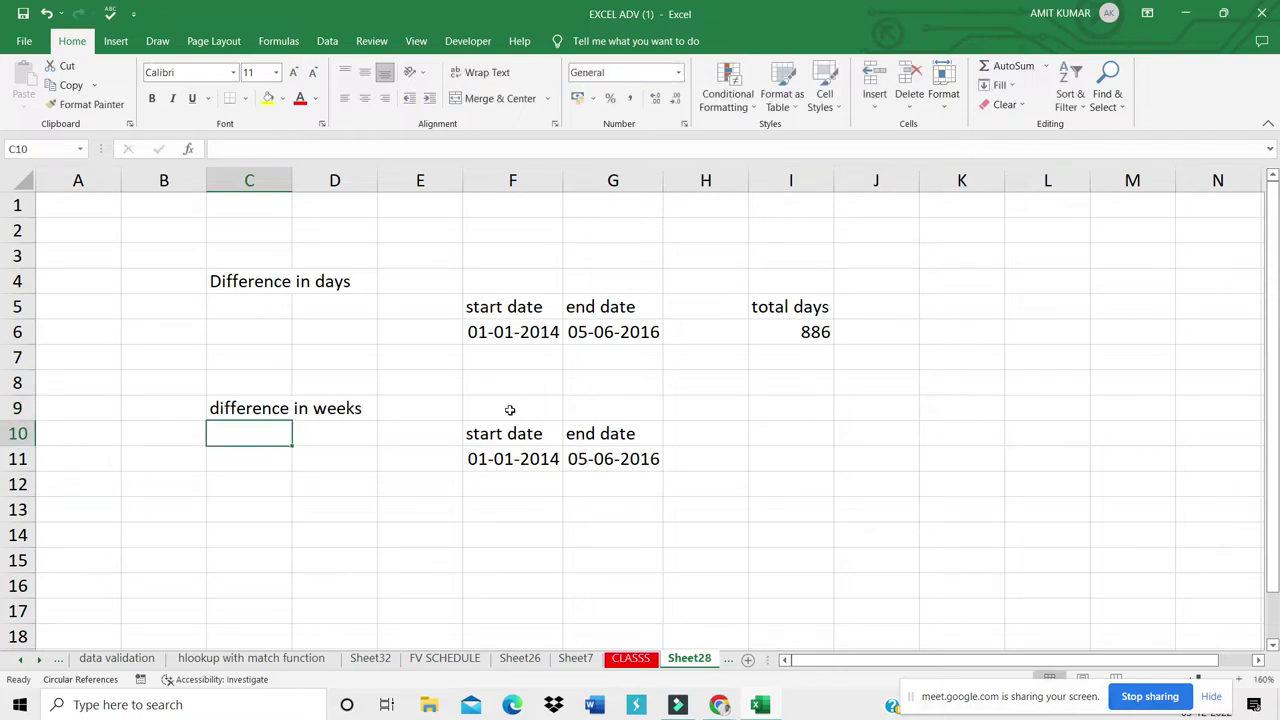
Step: Enter the header "total weeks" in cell I10
click(778, 434)
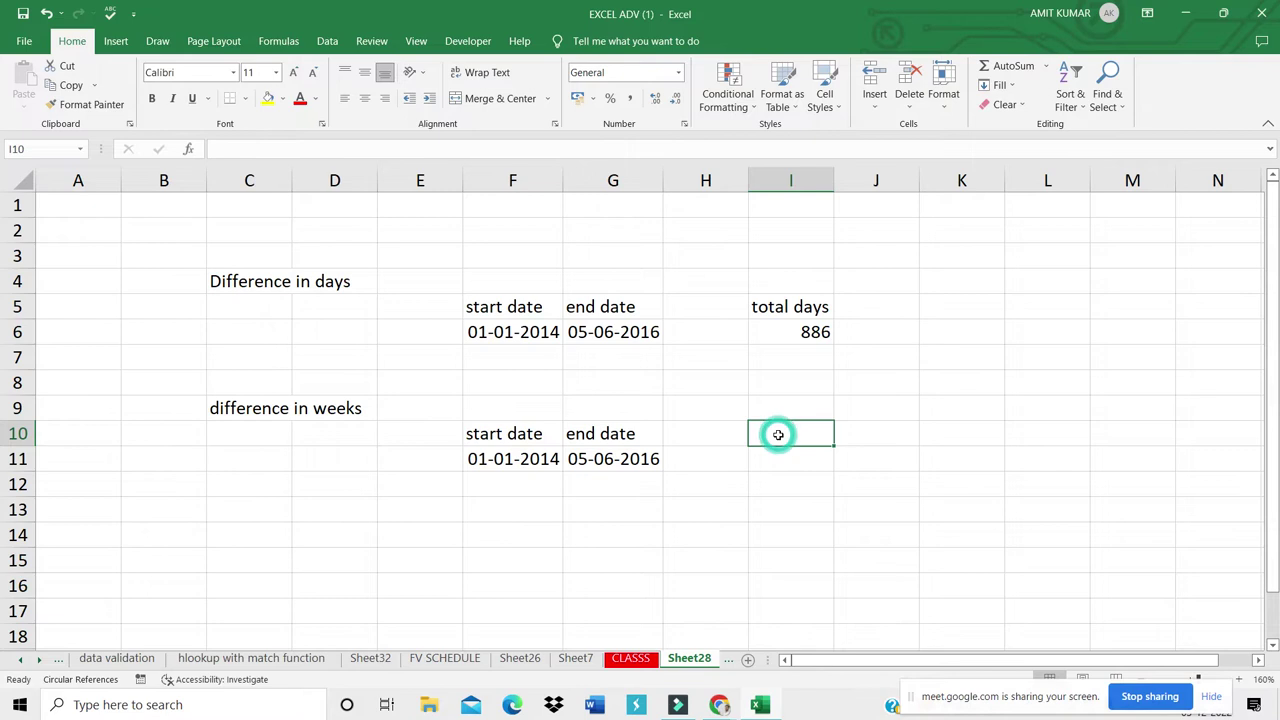
text(tota)
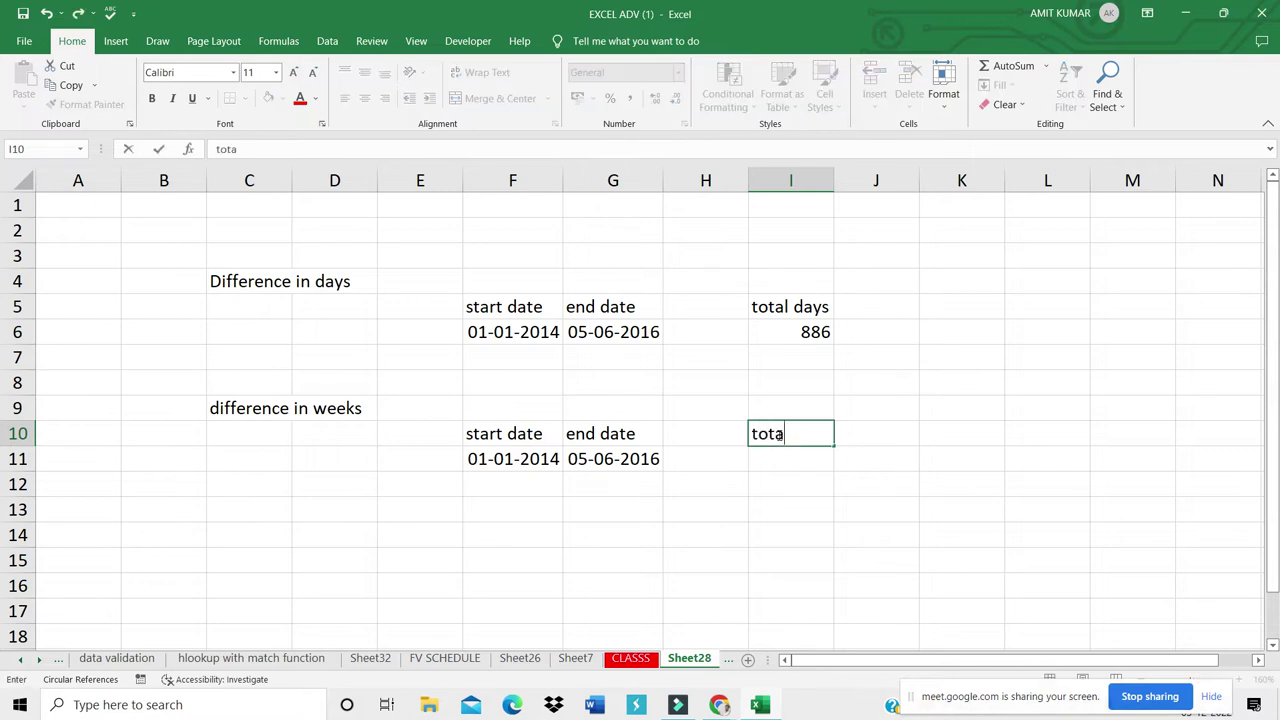
text(l weeks)
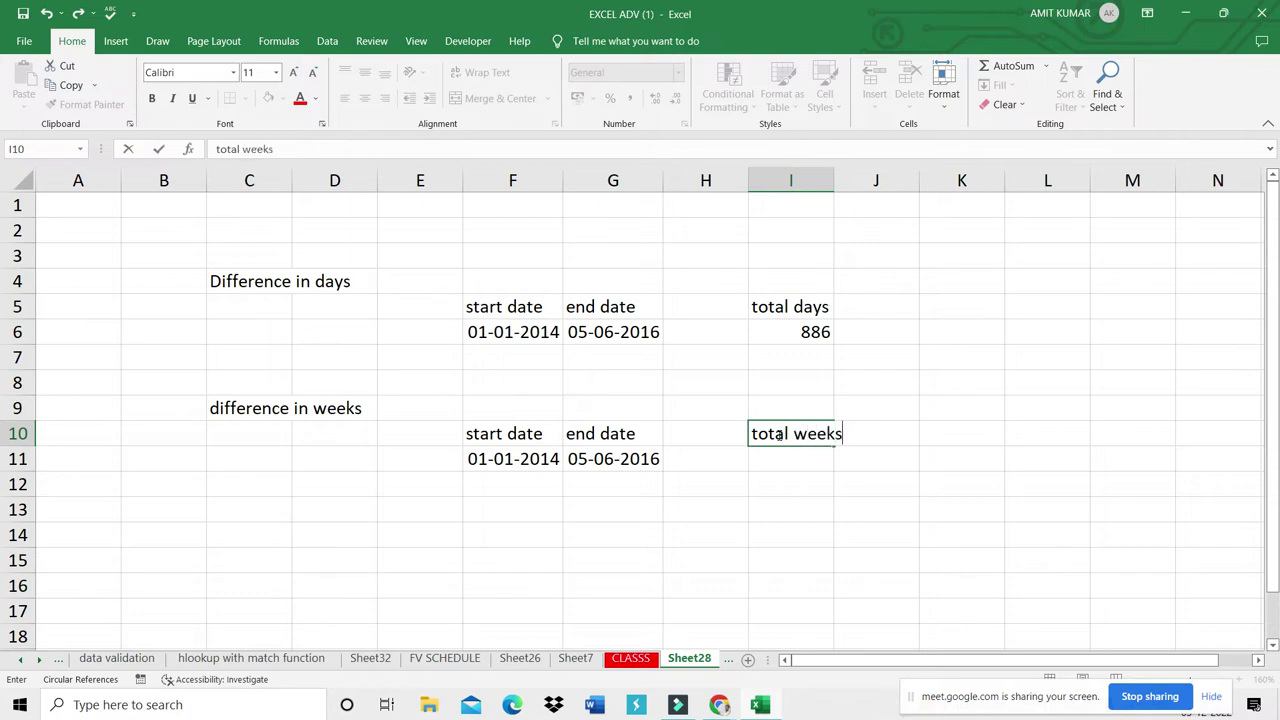
key(Return)
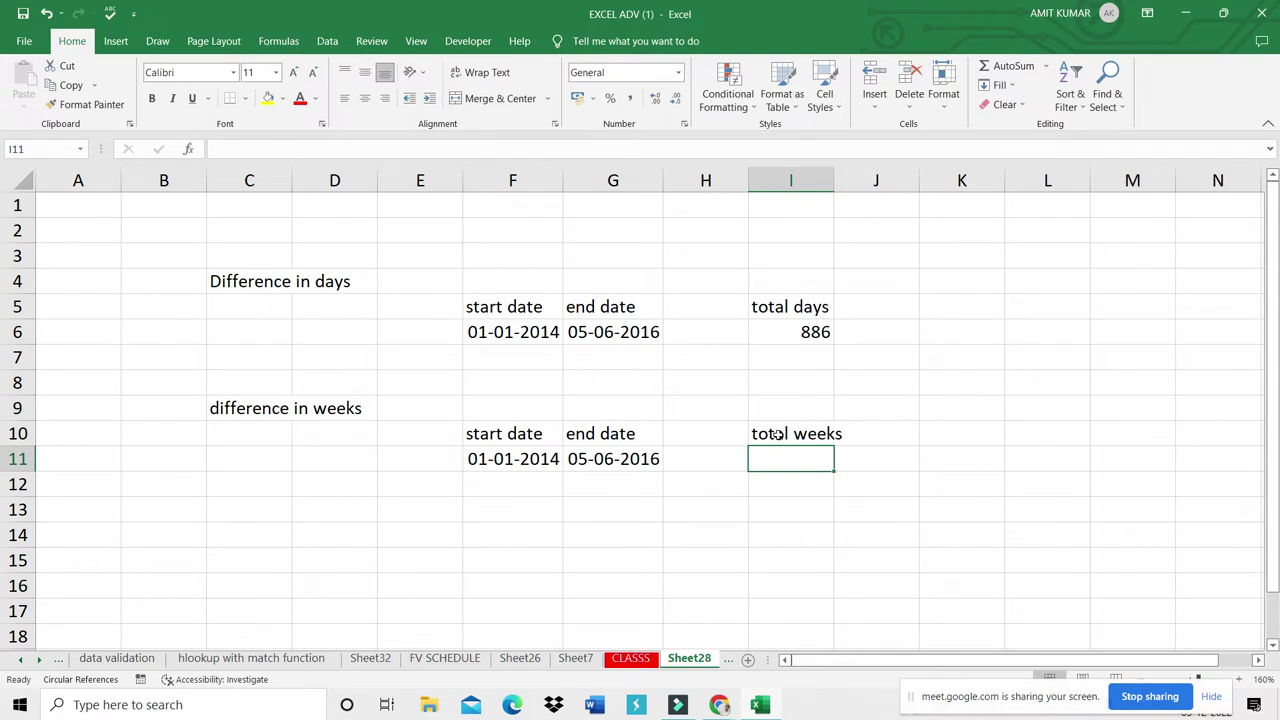
Step: Calculate the weeks between the start and end dates in I11 with the formula =datedif(F11,G11,"d")/7
text(=dat)
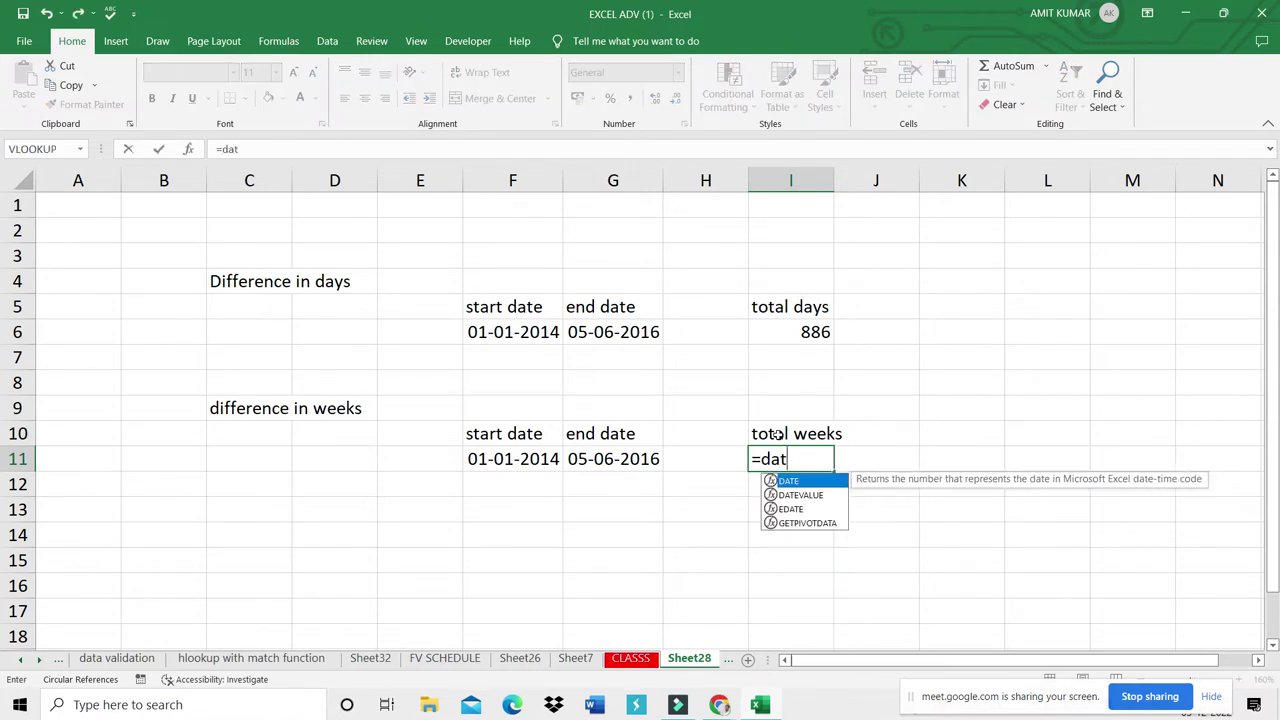
text(edig)
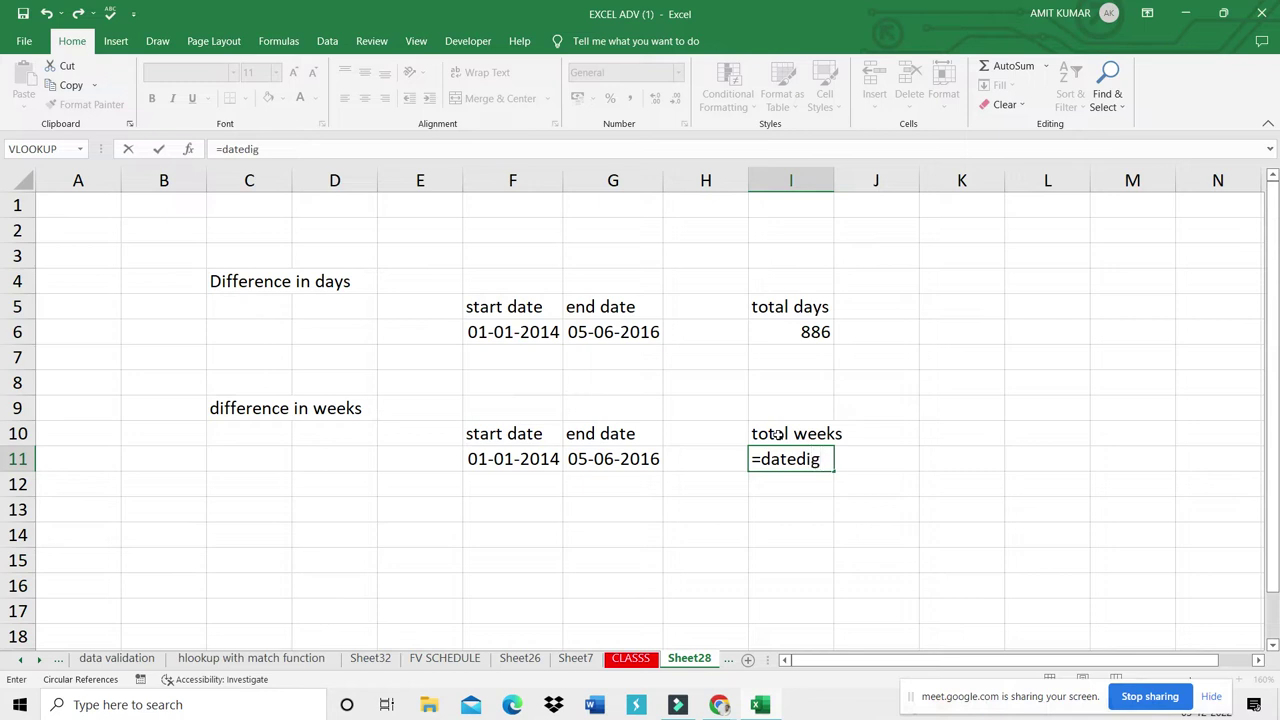
key(BackSpace)
text(f()
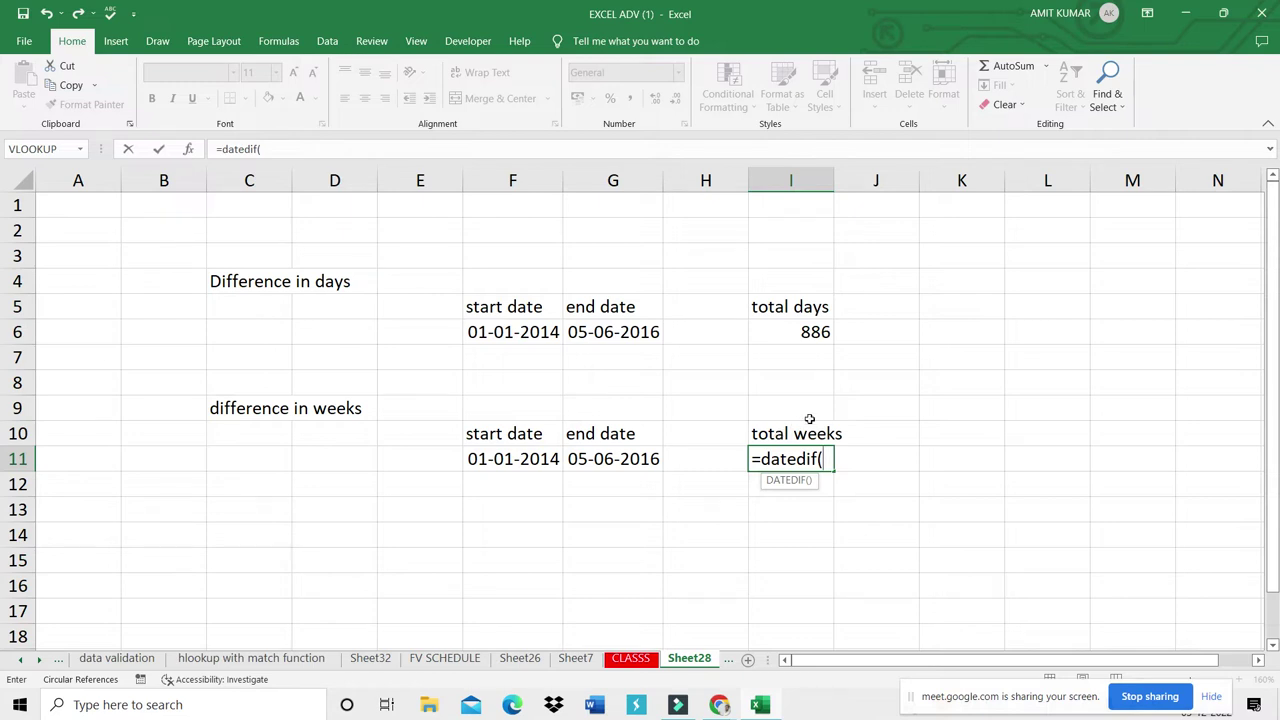
click(516, 455)
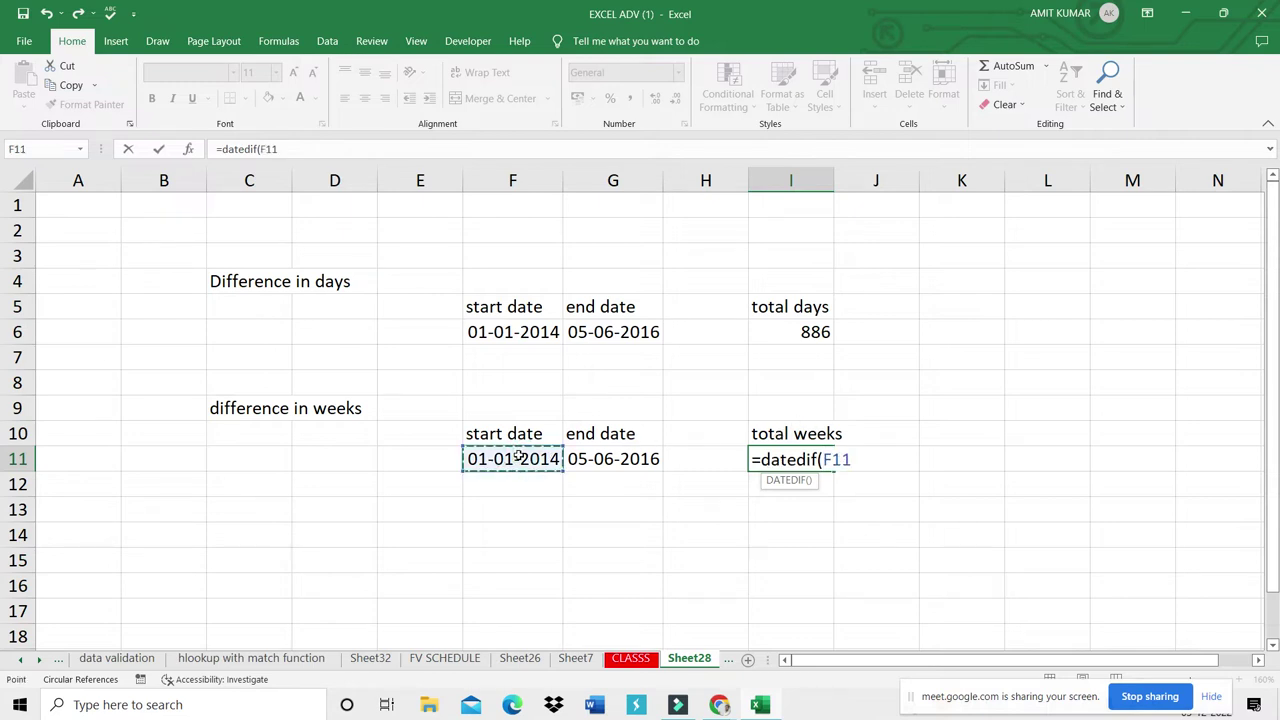
text(,)
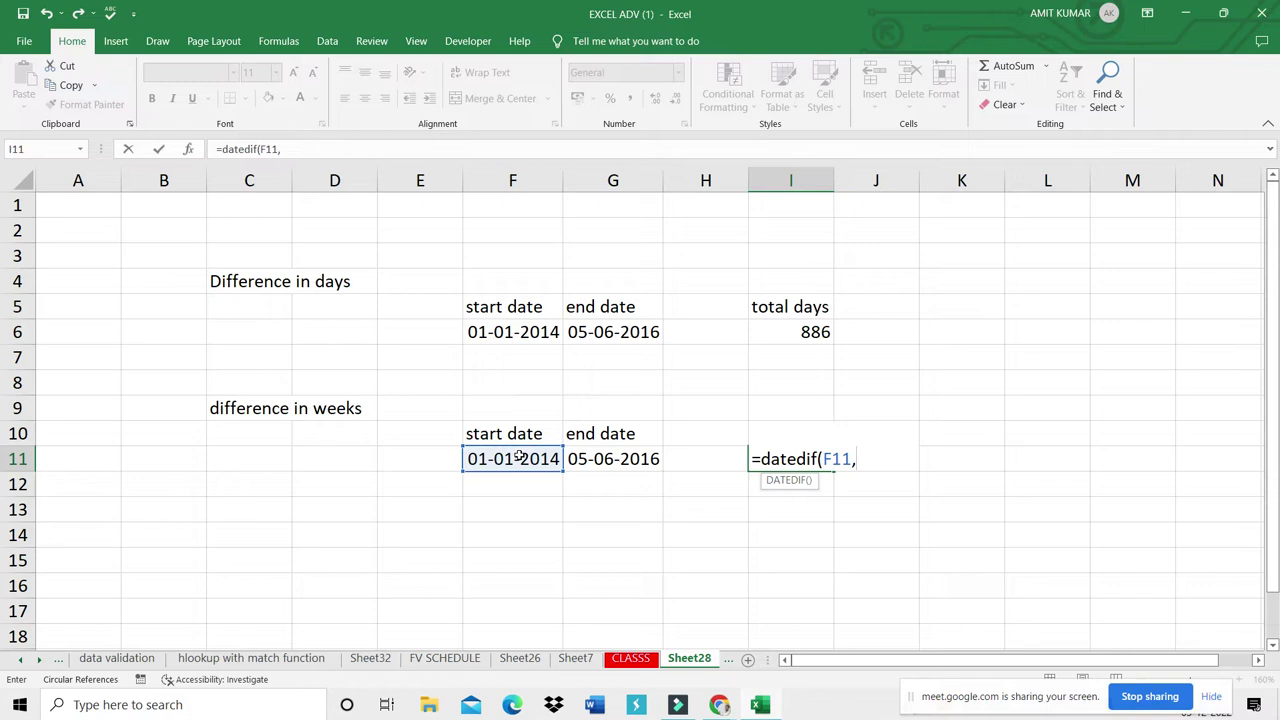
click(610, 457)
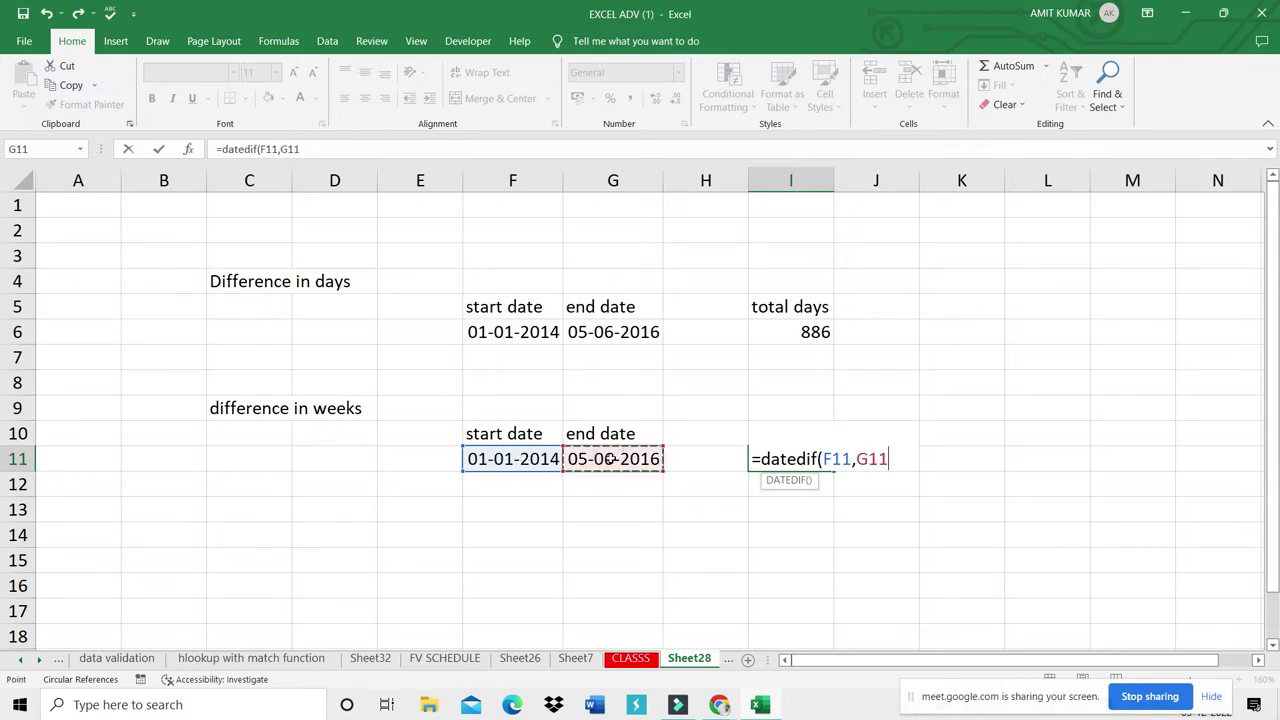
text(,"d)
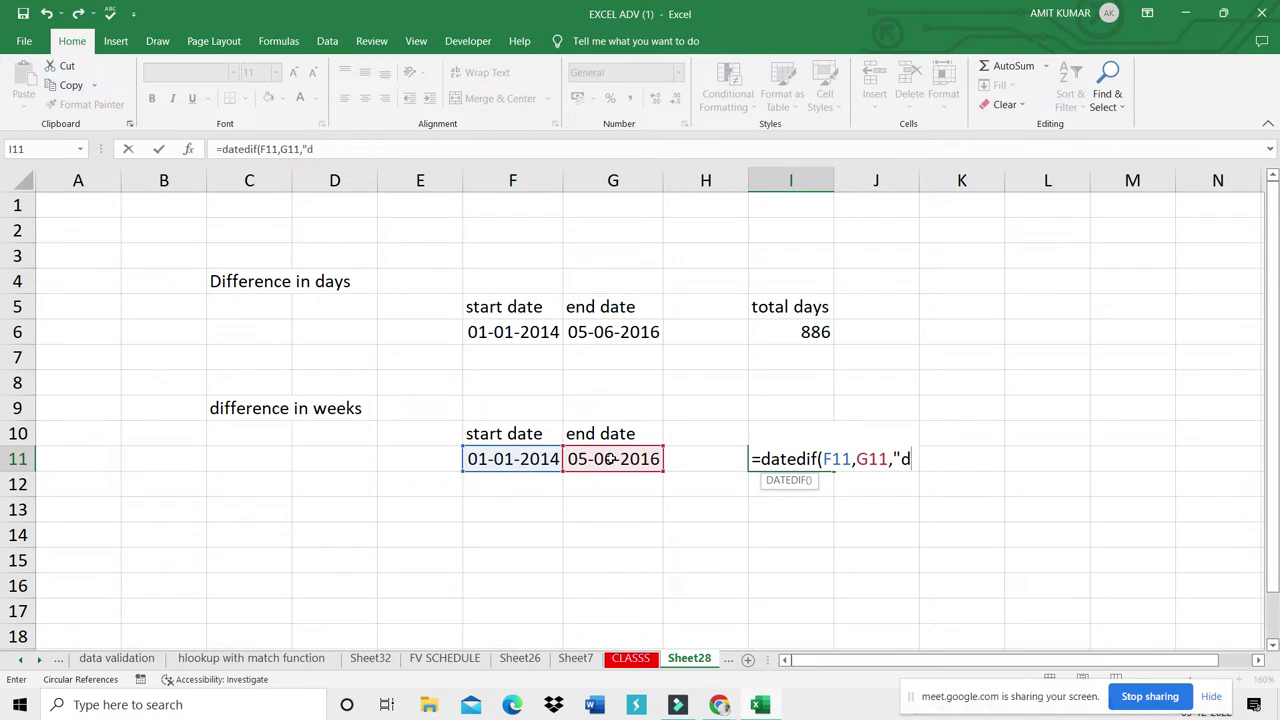
text(")
text()/)
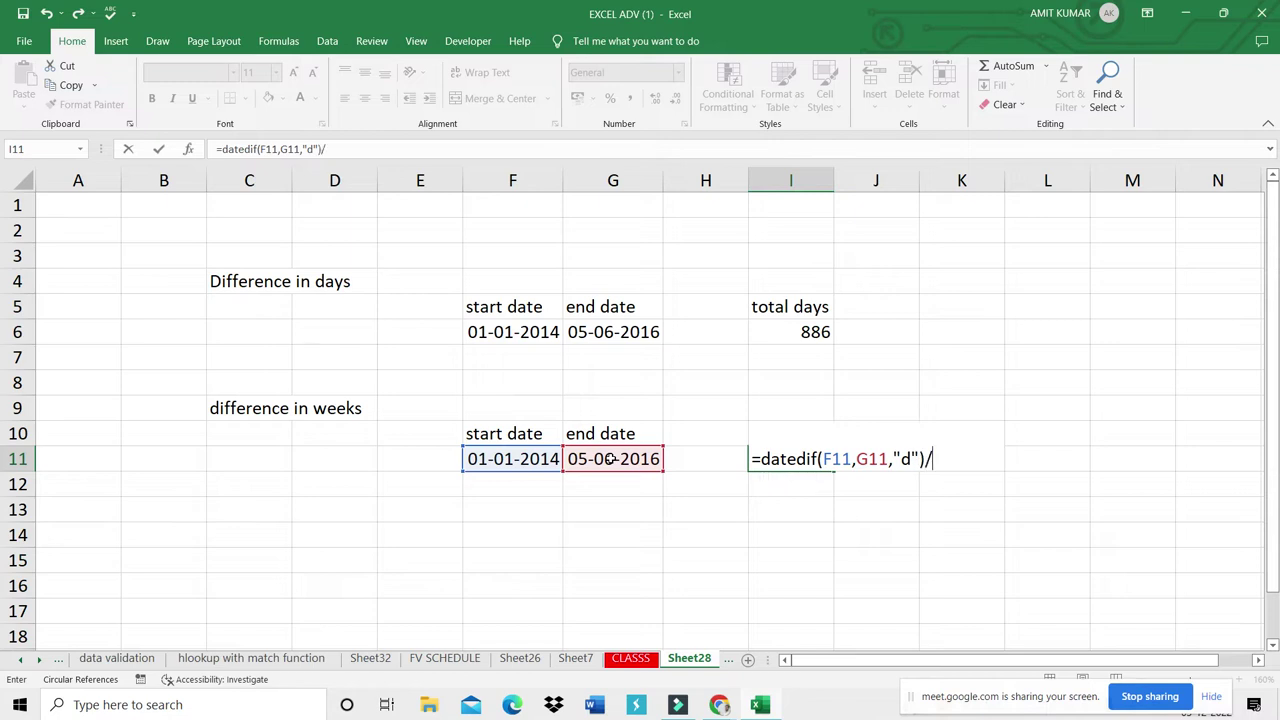
text(7)
key(Return)
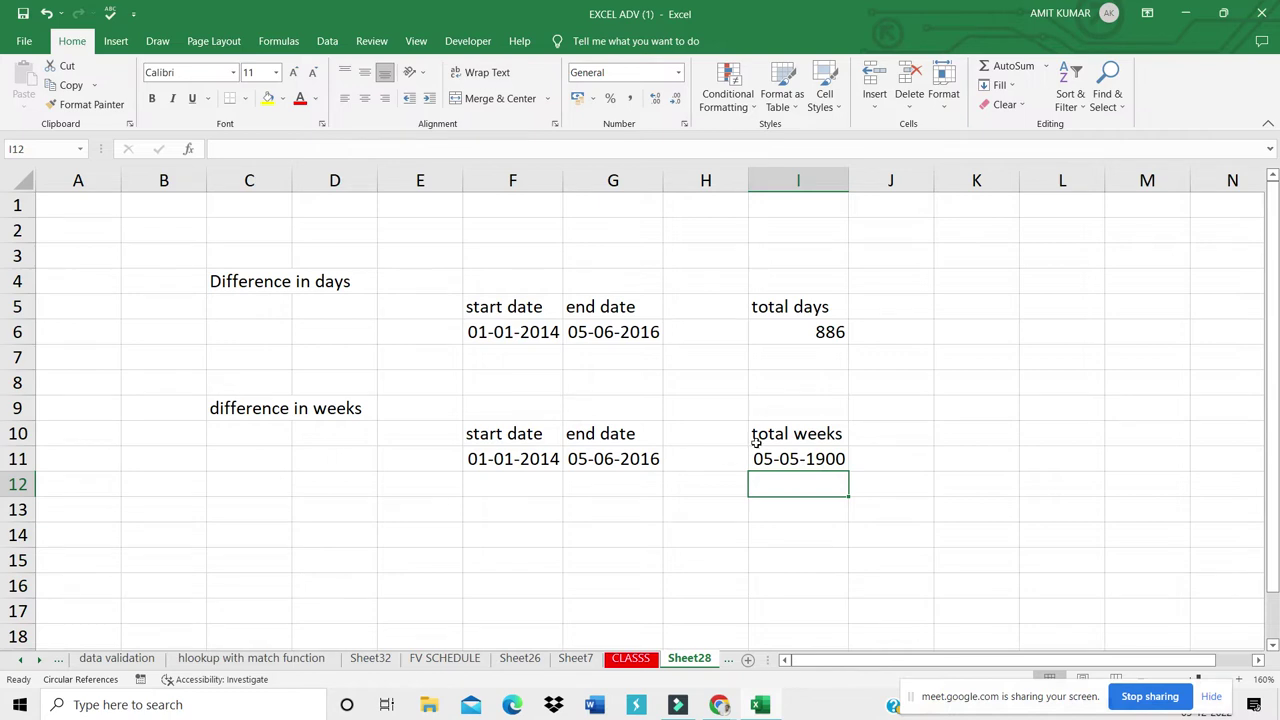
Step: Set the number format of the total weeks result in I11 to General
double_click(790, 459)
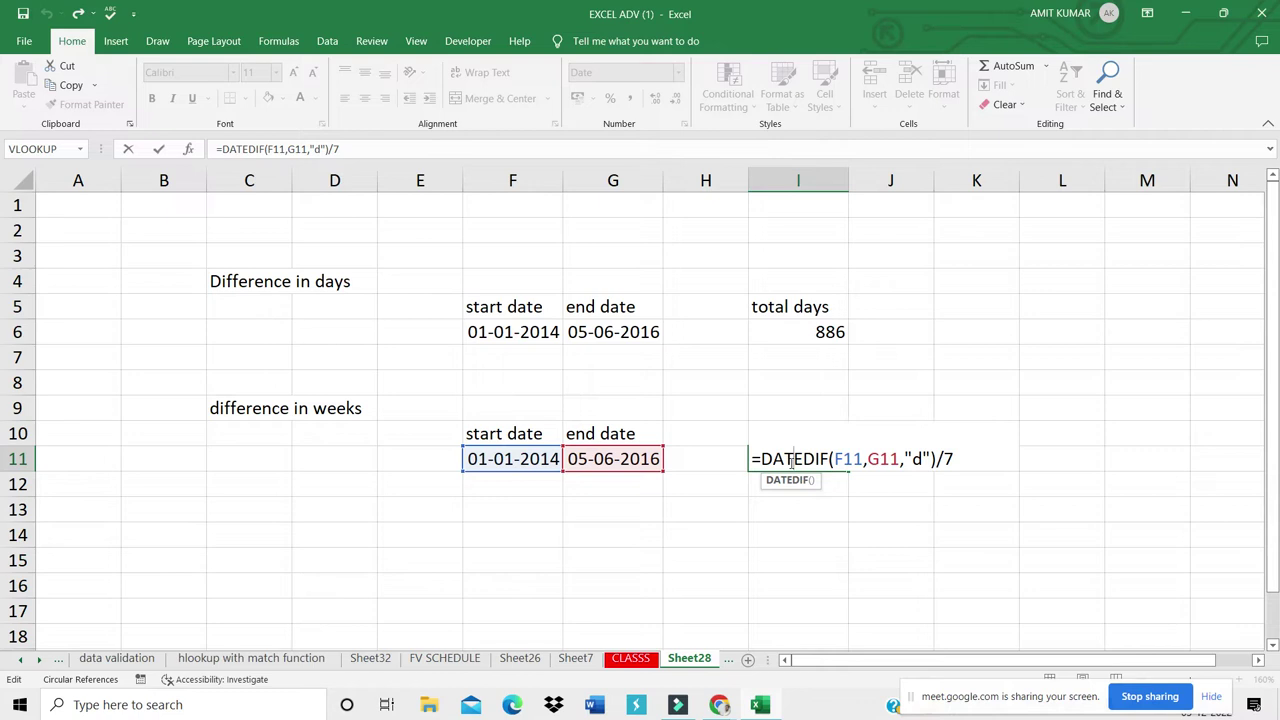
click(980, 455)
key(Return)
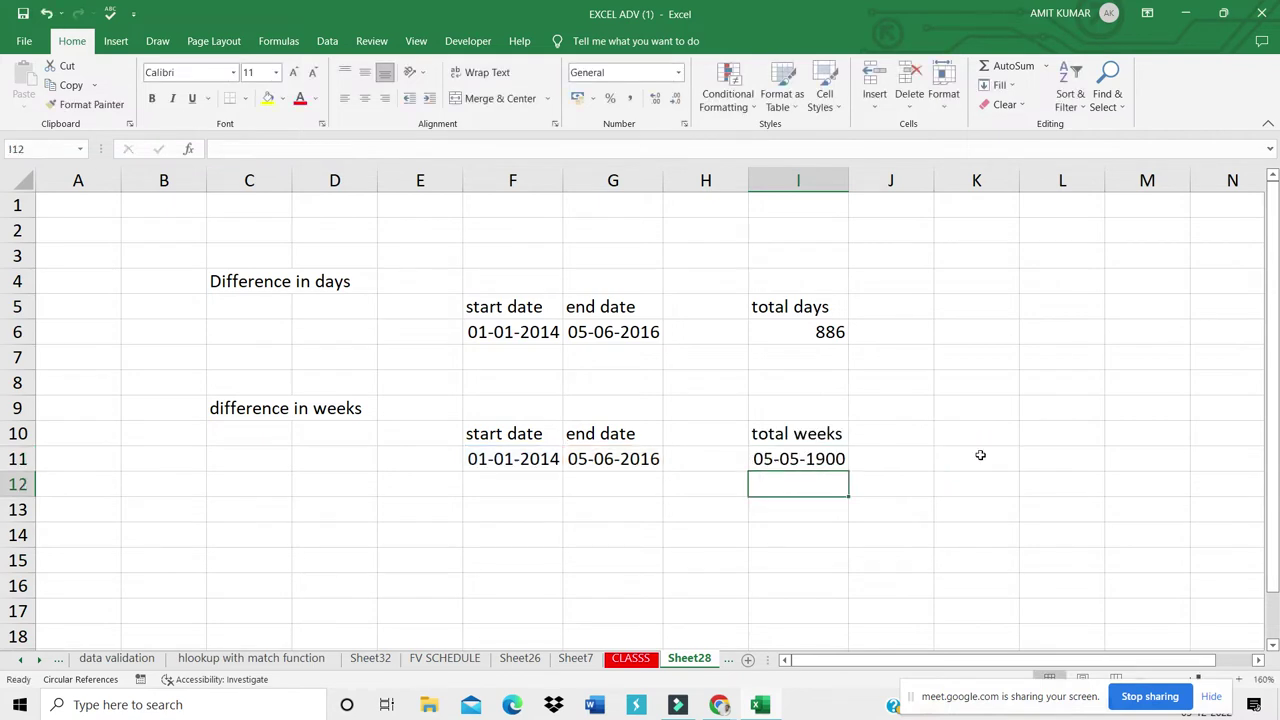
click(786, 451)
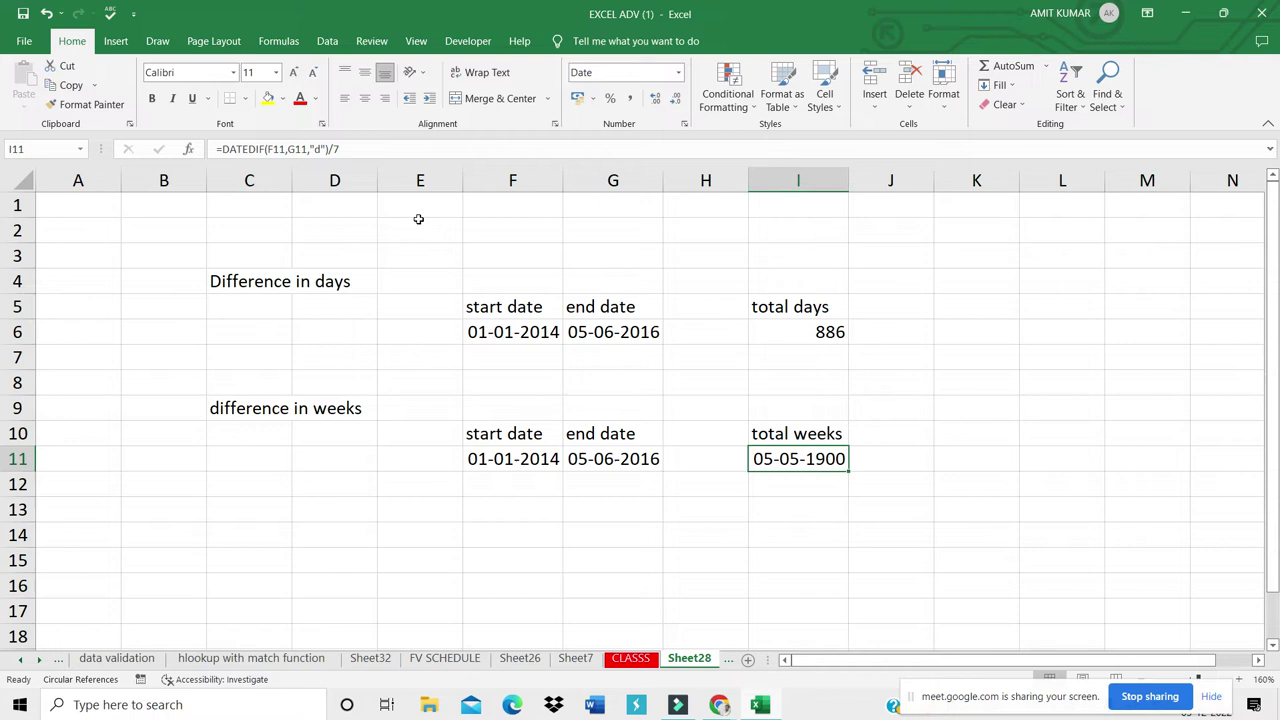
click(679, 79)
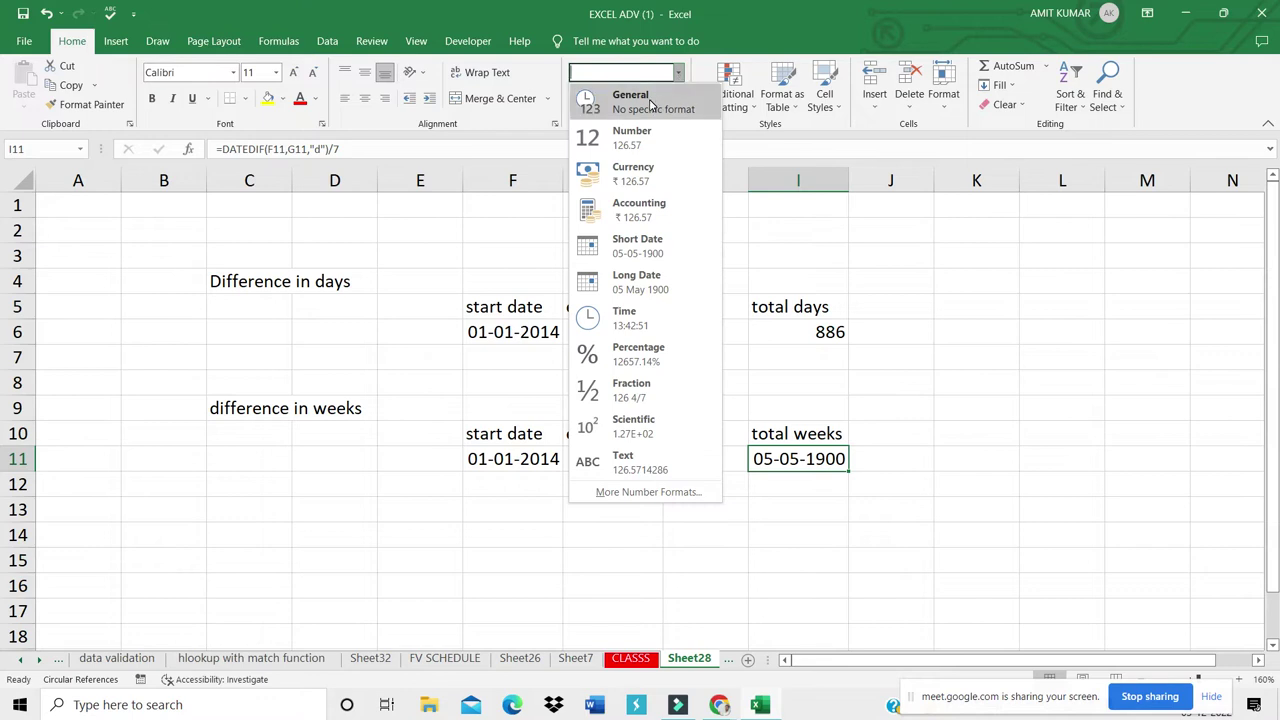
click(653, 104)
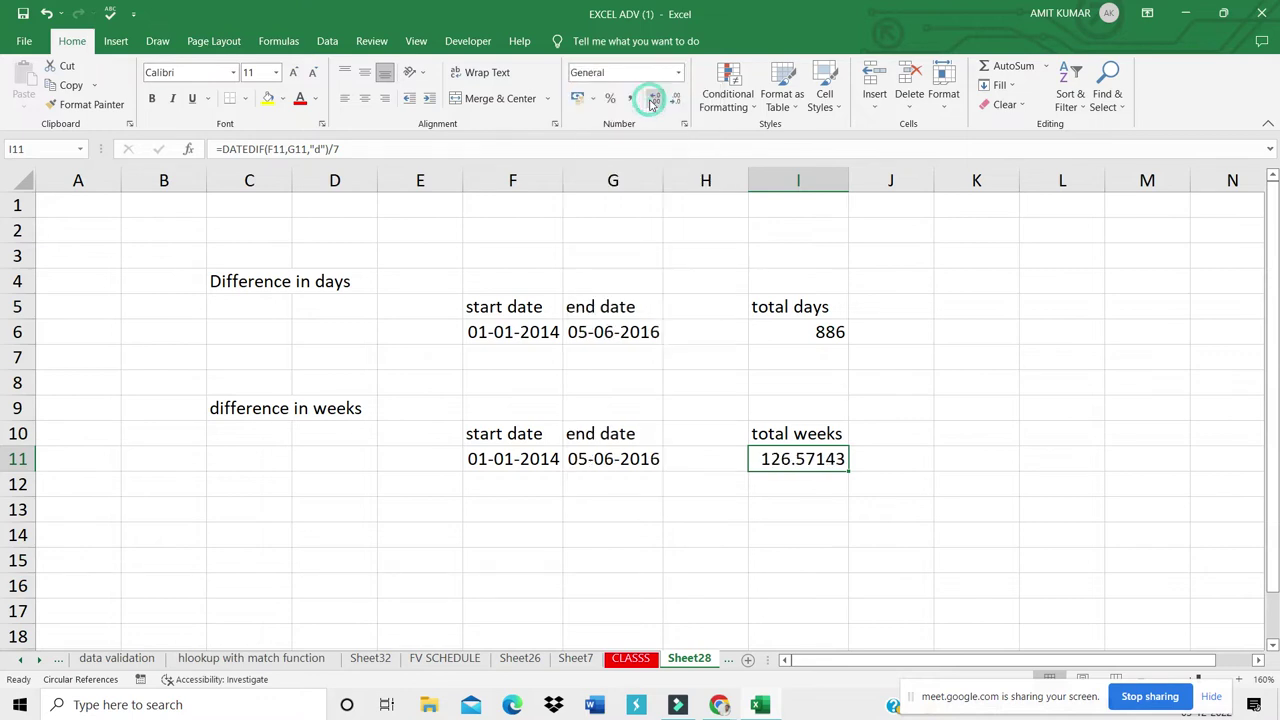
click(1012, 490)
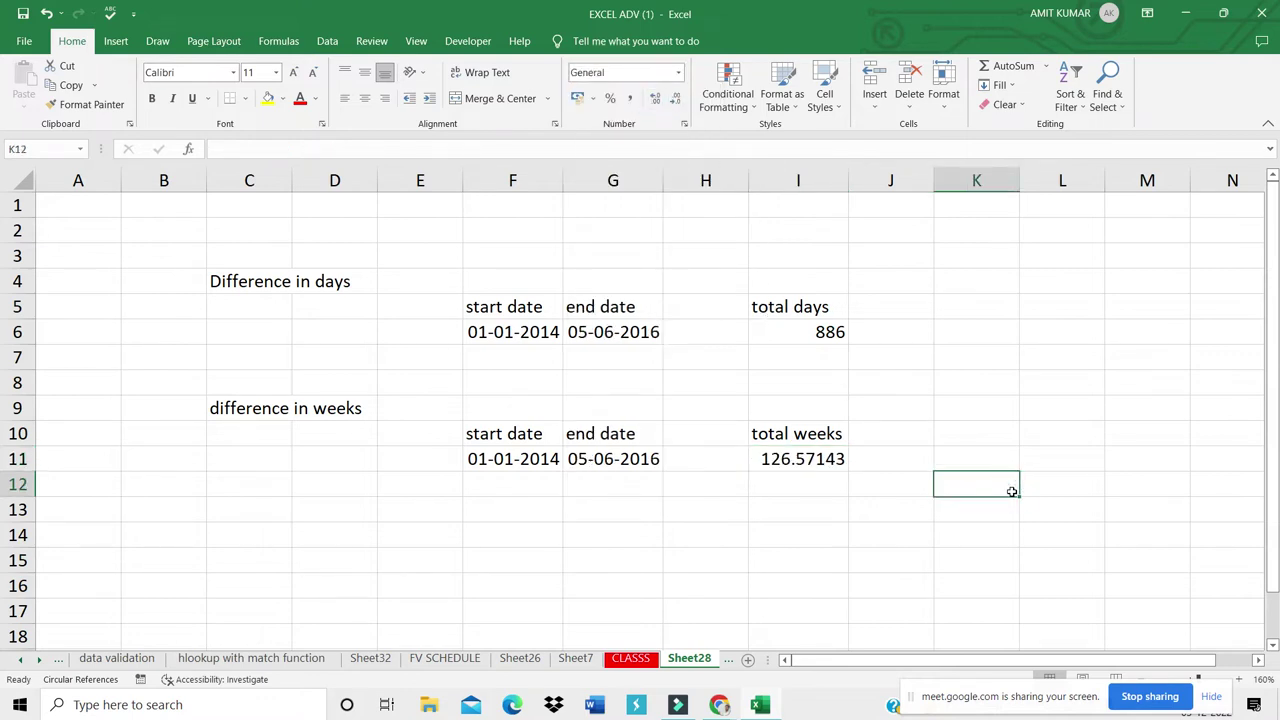
Step: Copy the start and end date block F10:G11 and paste it at F16
key(Down)
key(Down)
key(Down)
key(Down)
key(Down)
key(Down)
key(Down)
key(Down)
key(Down)
key(Down)
key(Down)
key(Down)
key(Down)
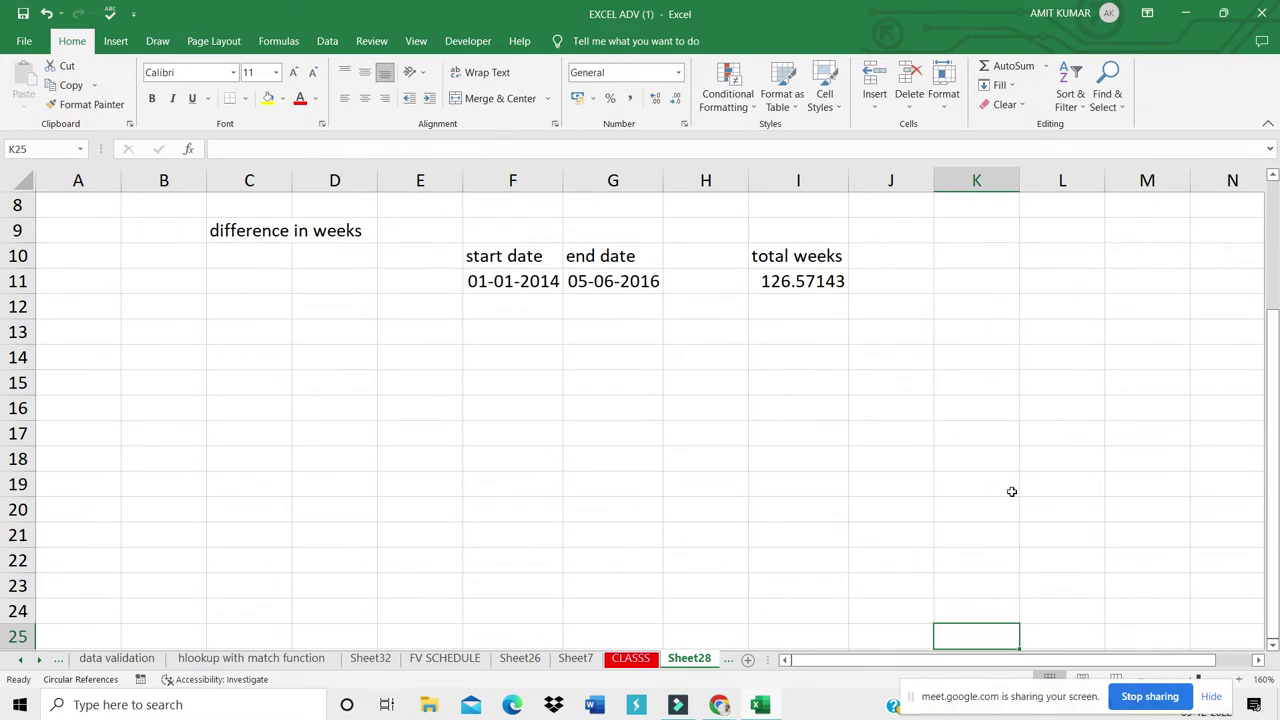
key(Left)
key(Left)
key(Left)
key(Left)
key(Left)
key(Left)
key(Down)
key(Down)
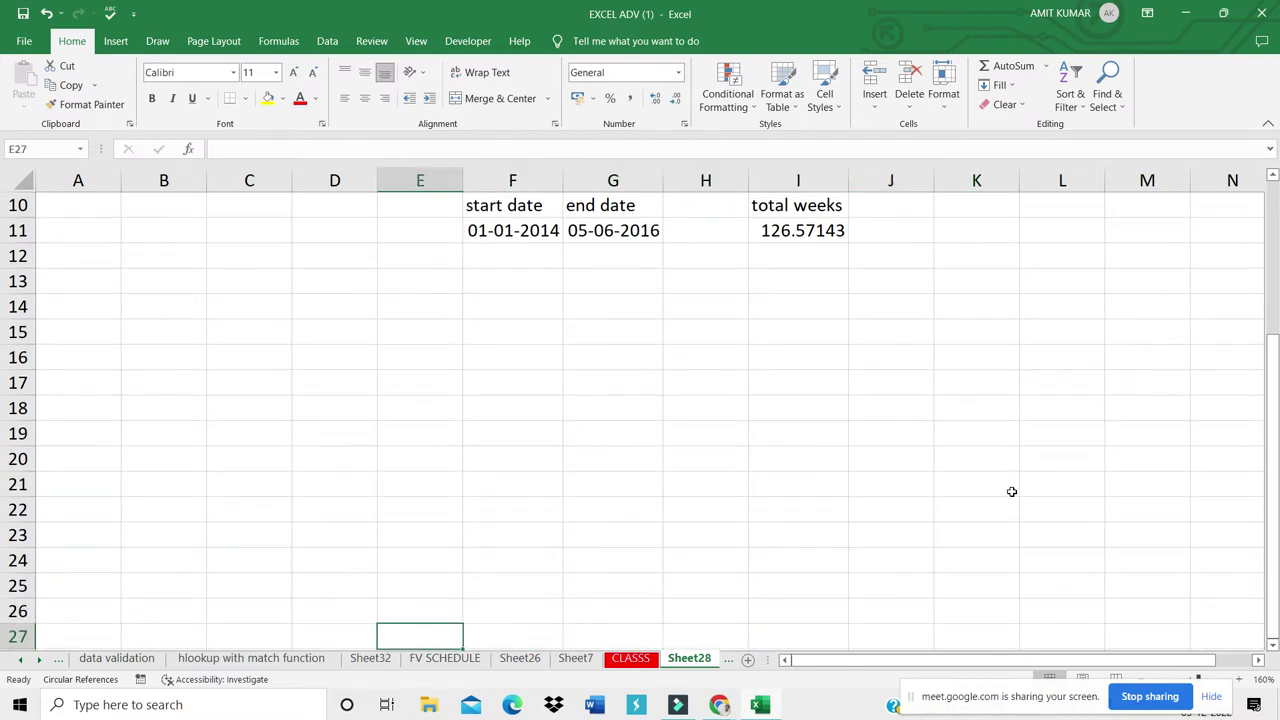
click(518, 337)
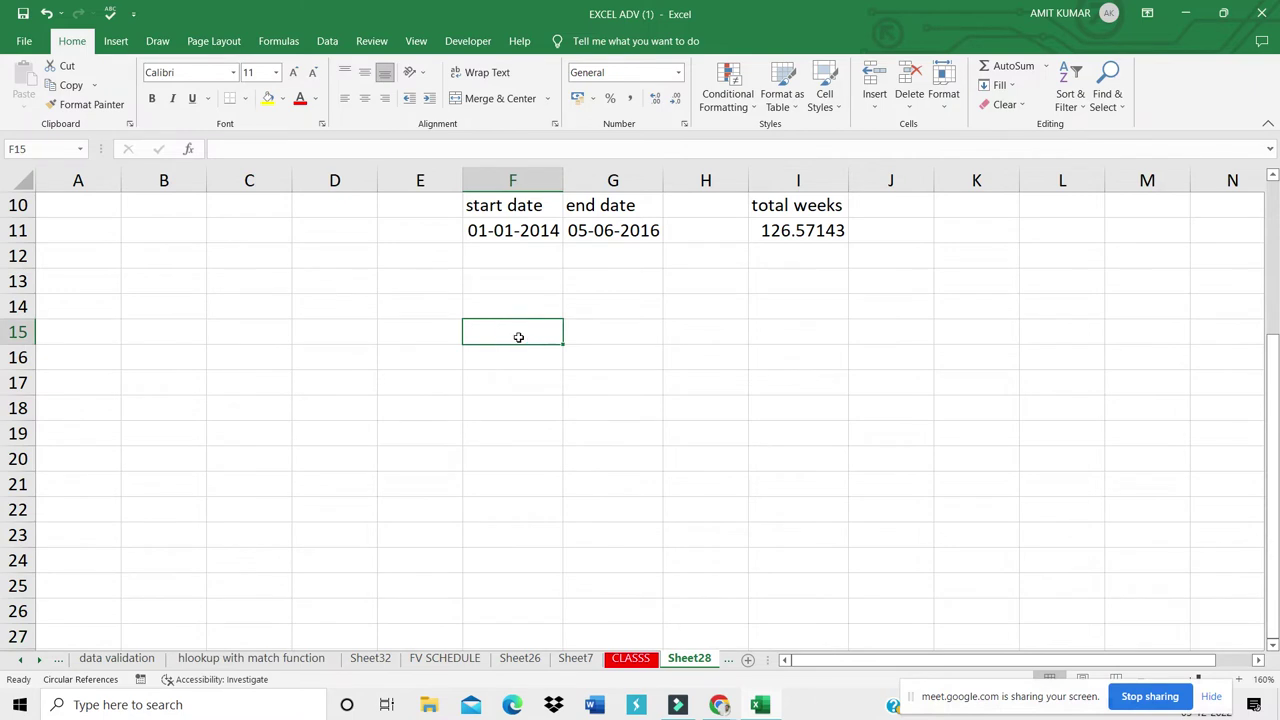
drag(503, 209, 635, 232)
key(ctrl+c)
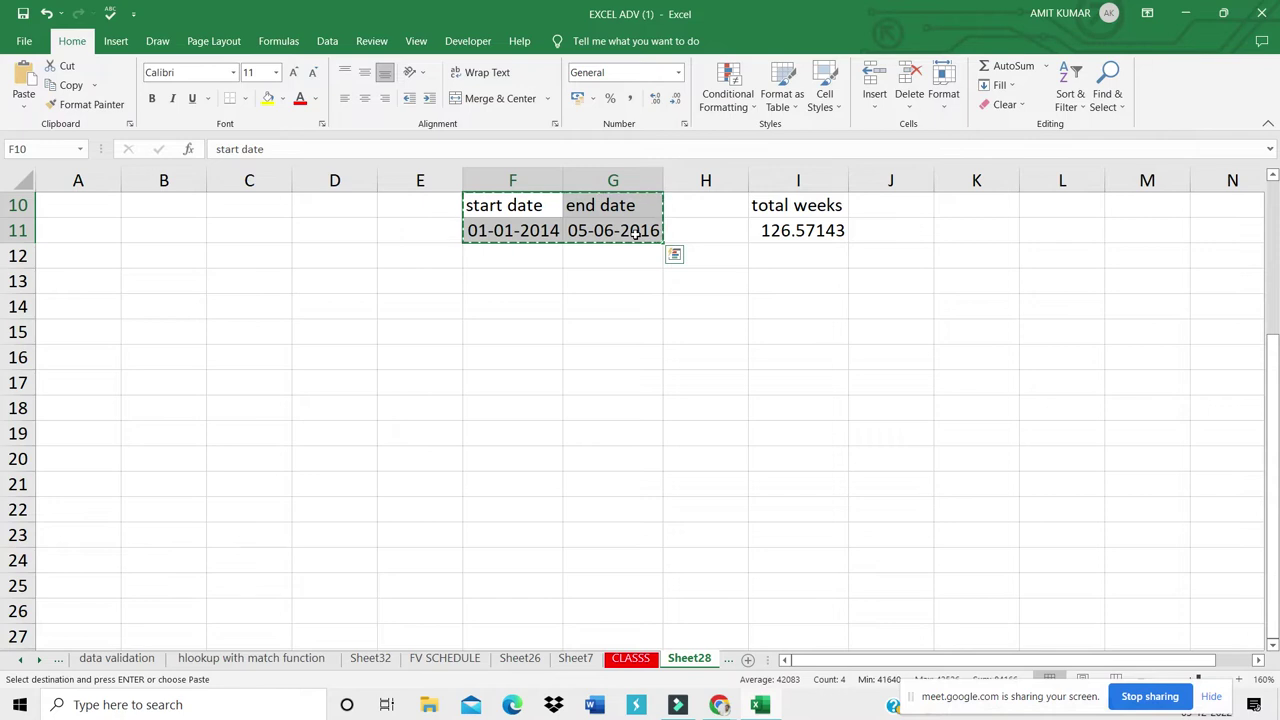
click(494, 349)
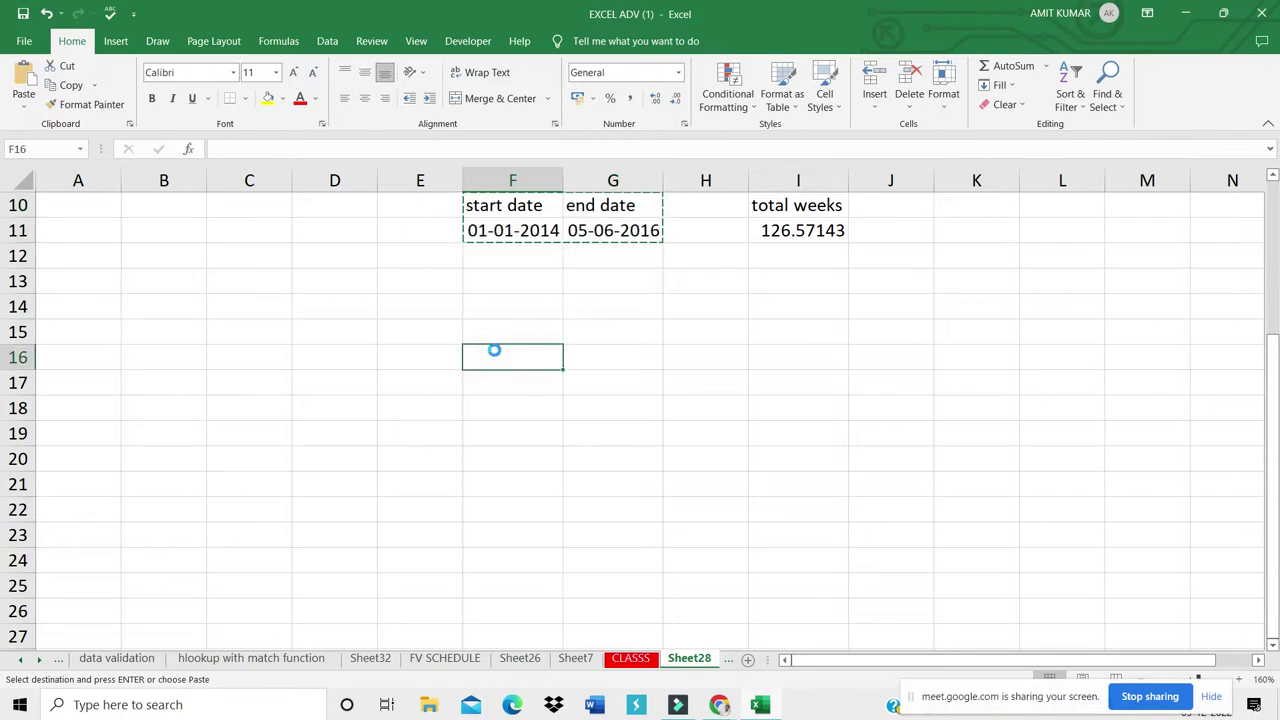
key(ctrl+v)
key(Escape)
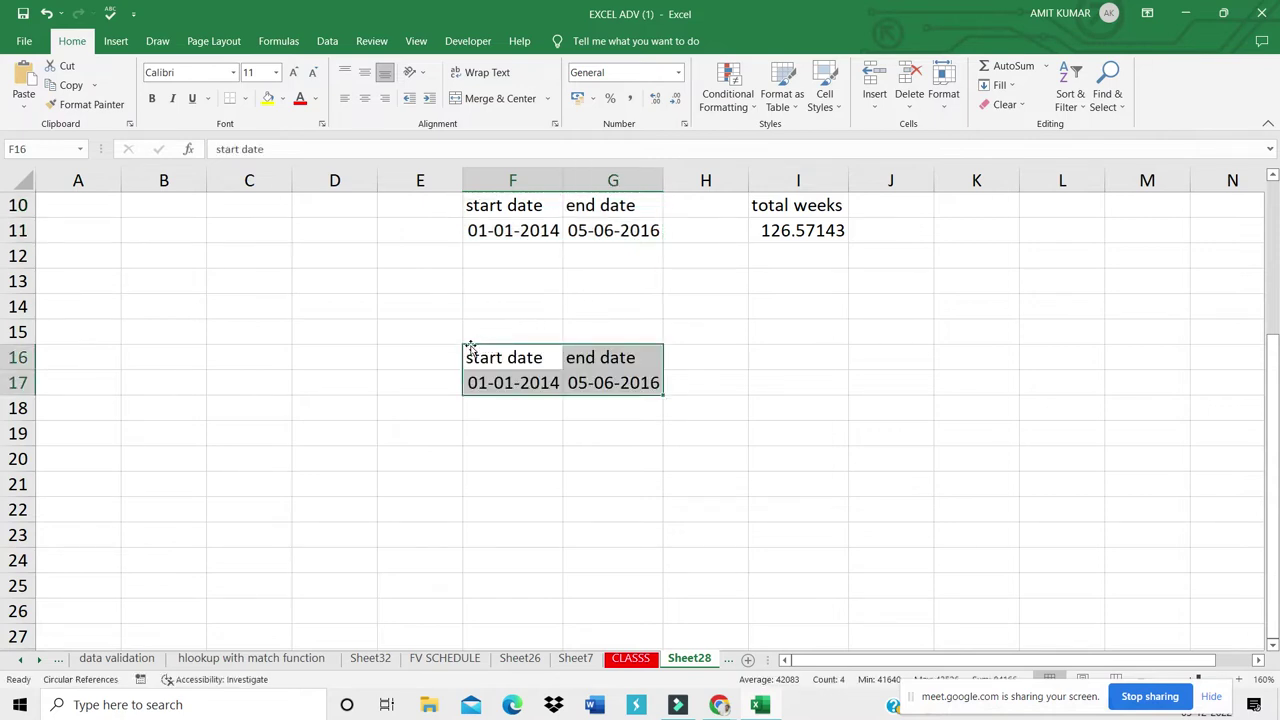
Step: Label the third example with the title "difference in month" in cell C15
click(252, 328)
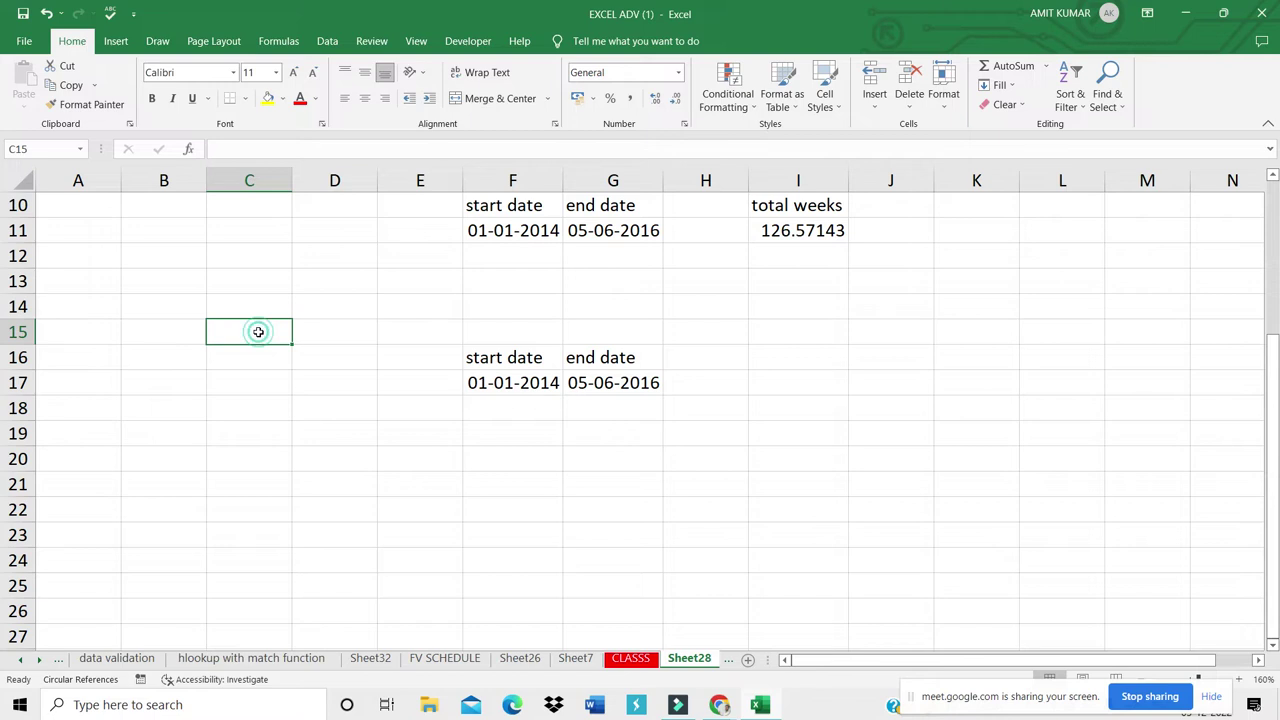
text(di)
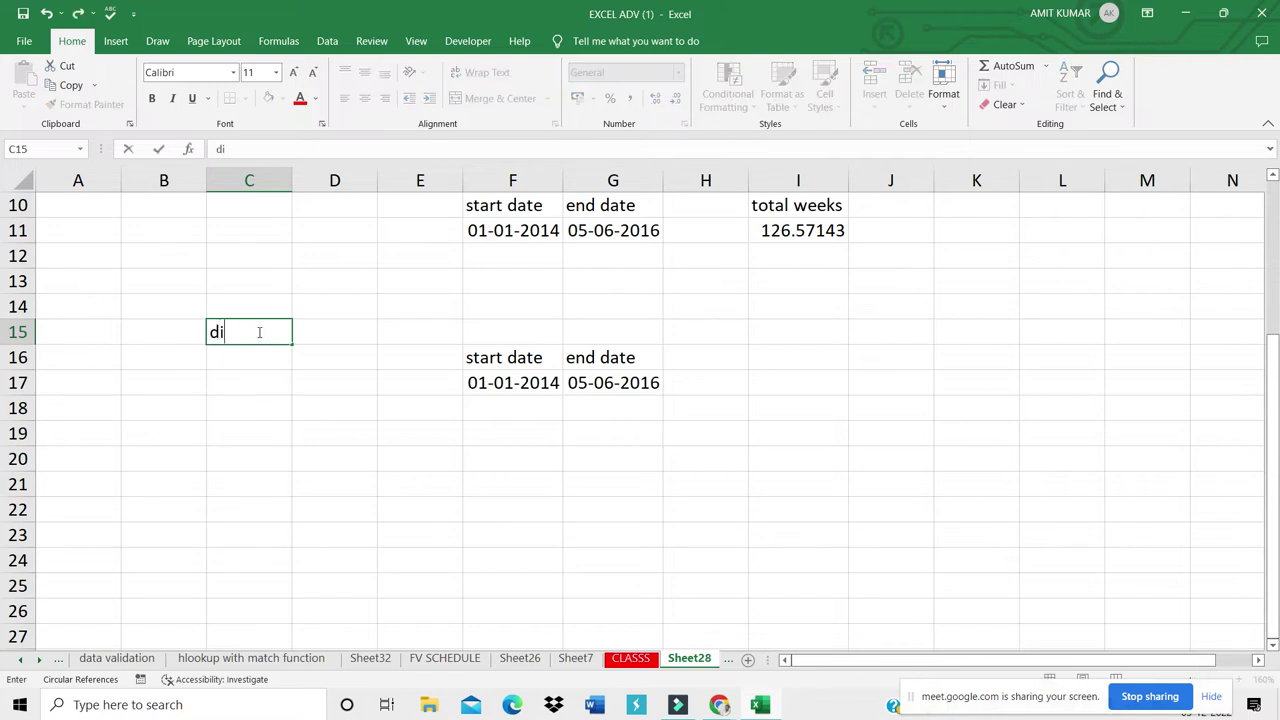
text(fference in )
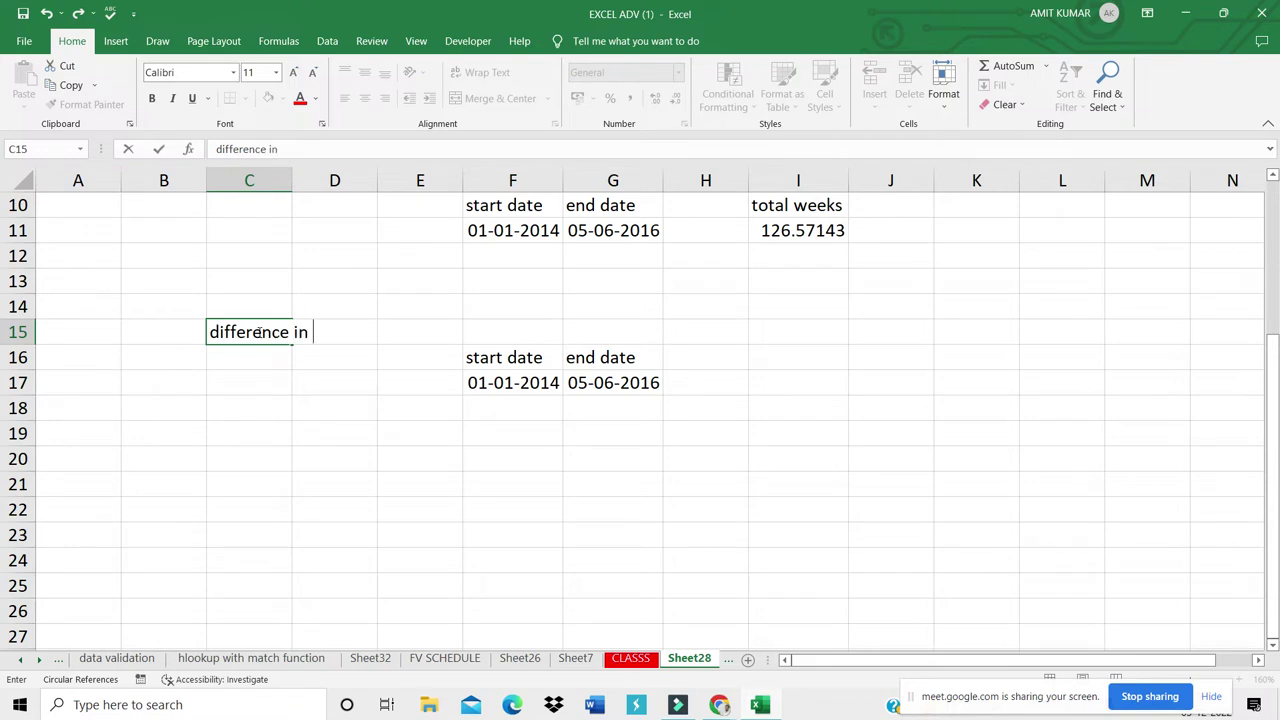
text(month)
key(Tab)
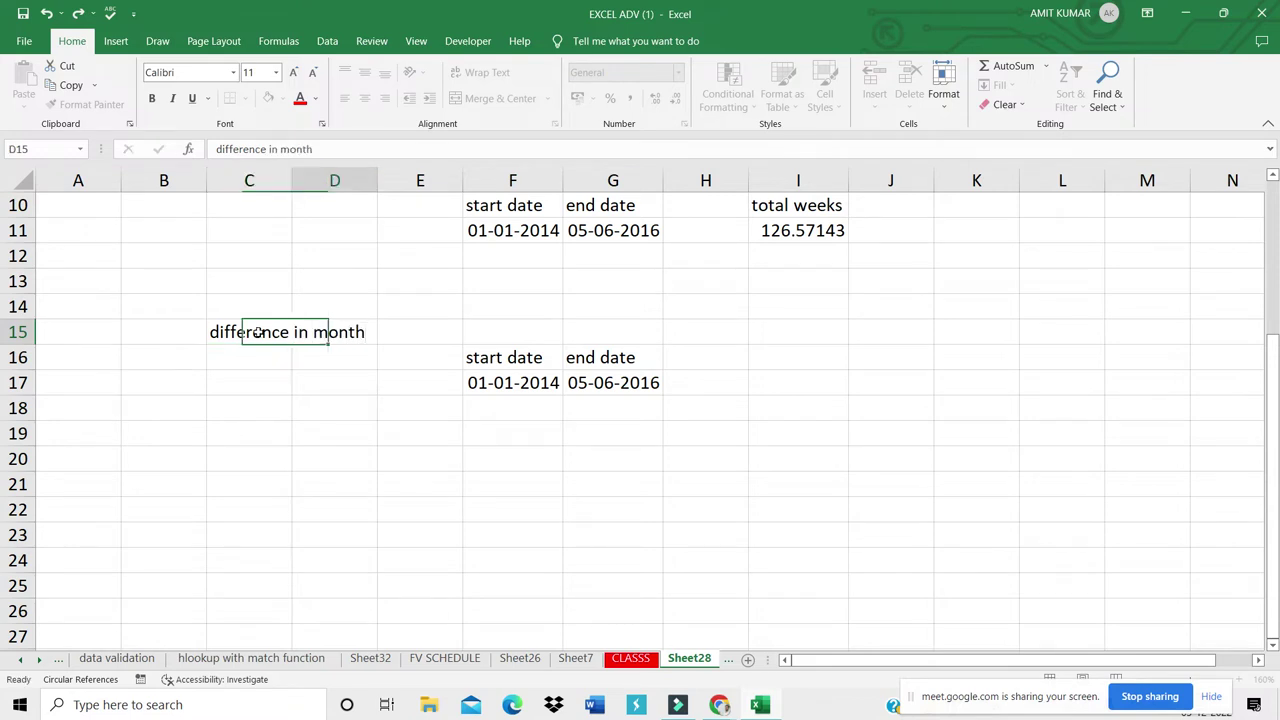
Step: Enter the heading "total month" in cell I16 for the third example's result
click(791, 357)
text(ytota)
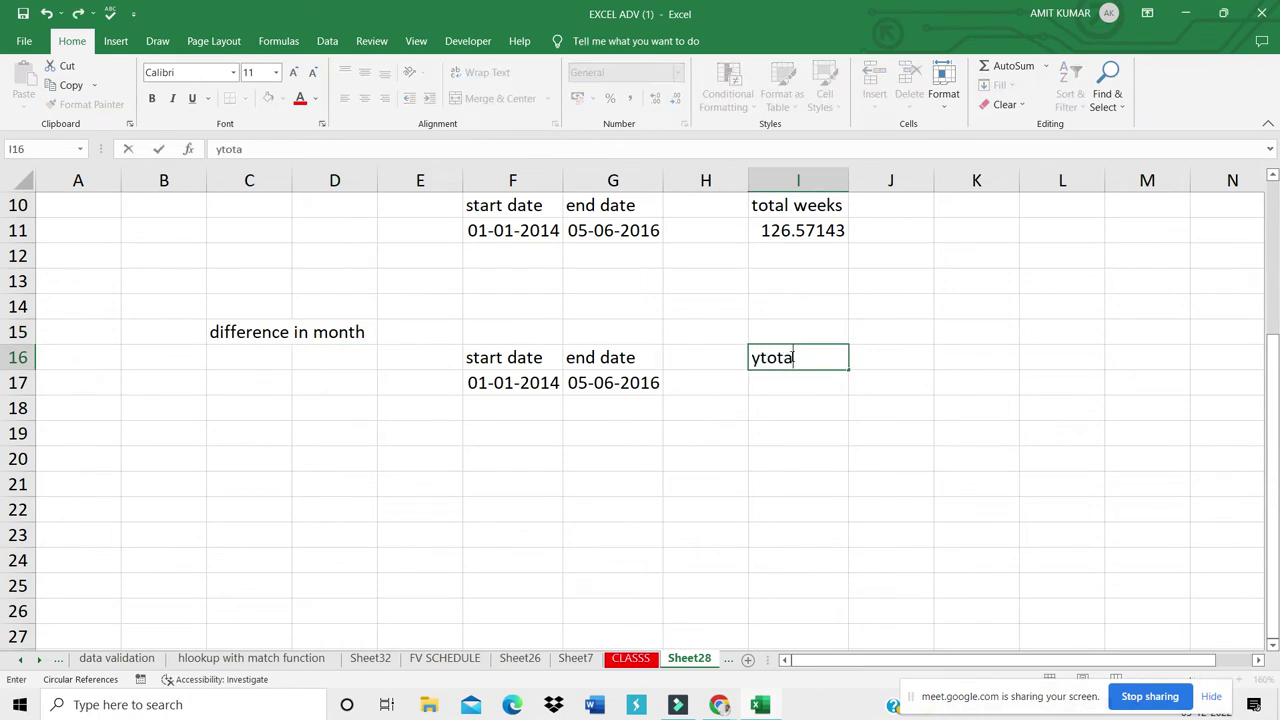
text(l month)
key(Return)
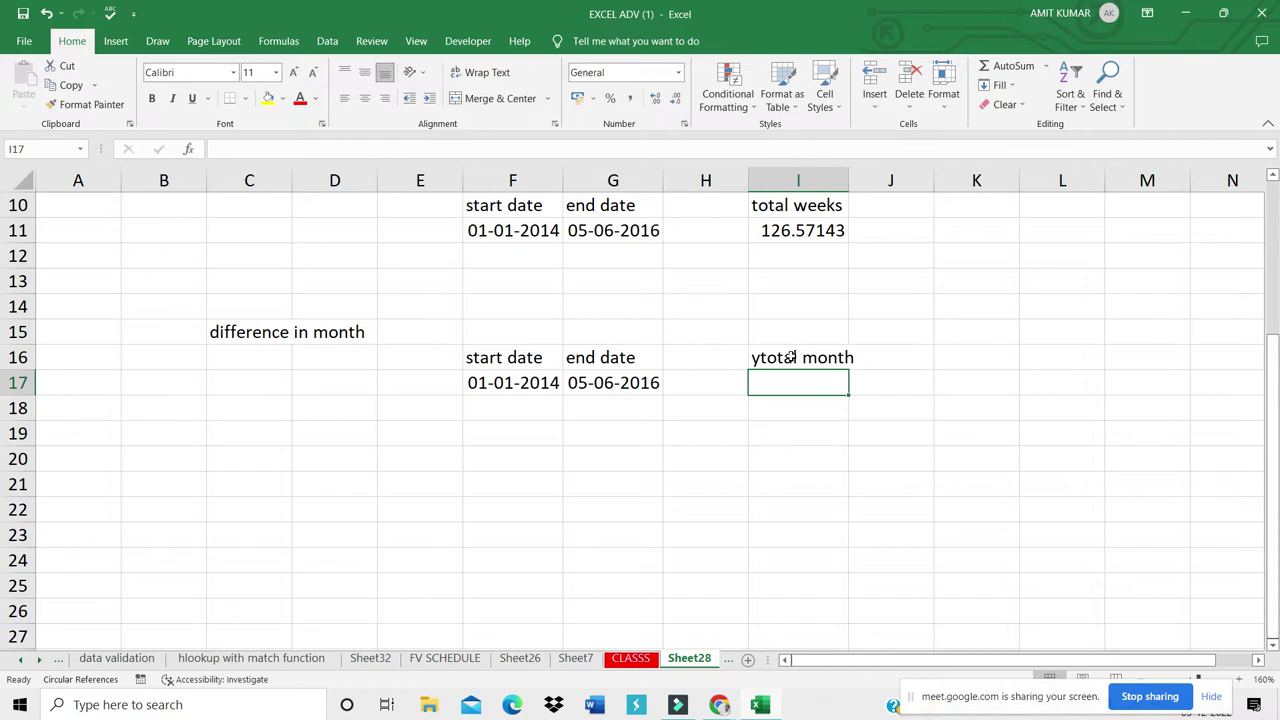
click(791, 357)
key(Delete)
text(t)
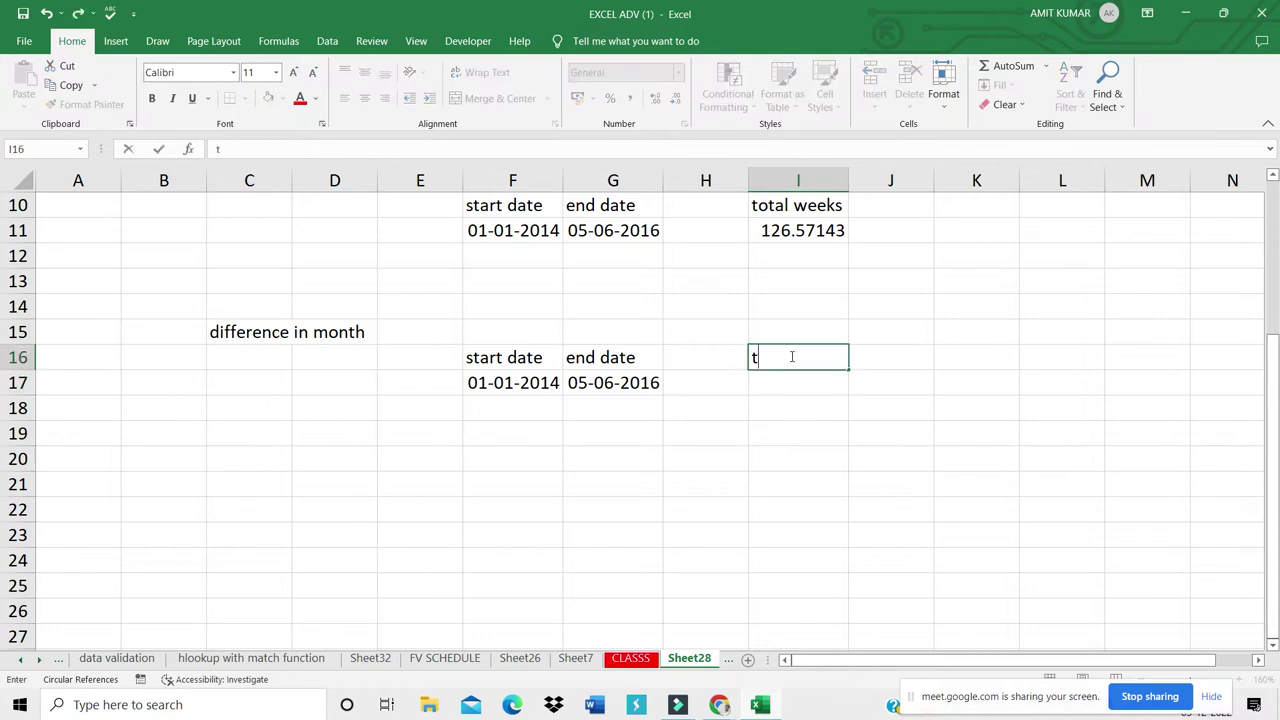
text(otal month)
key(Return)
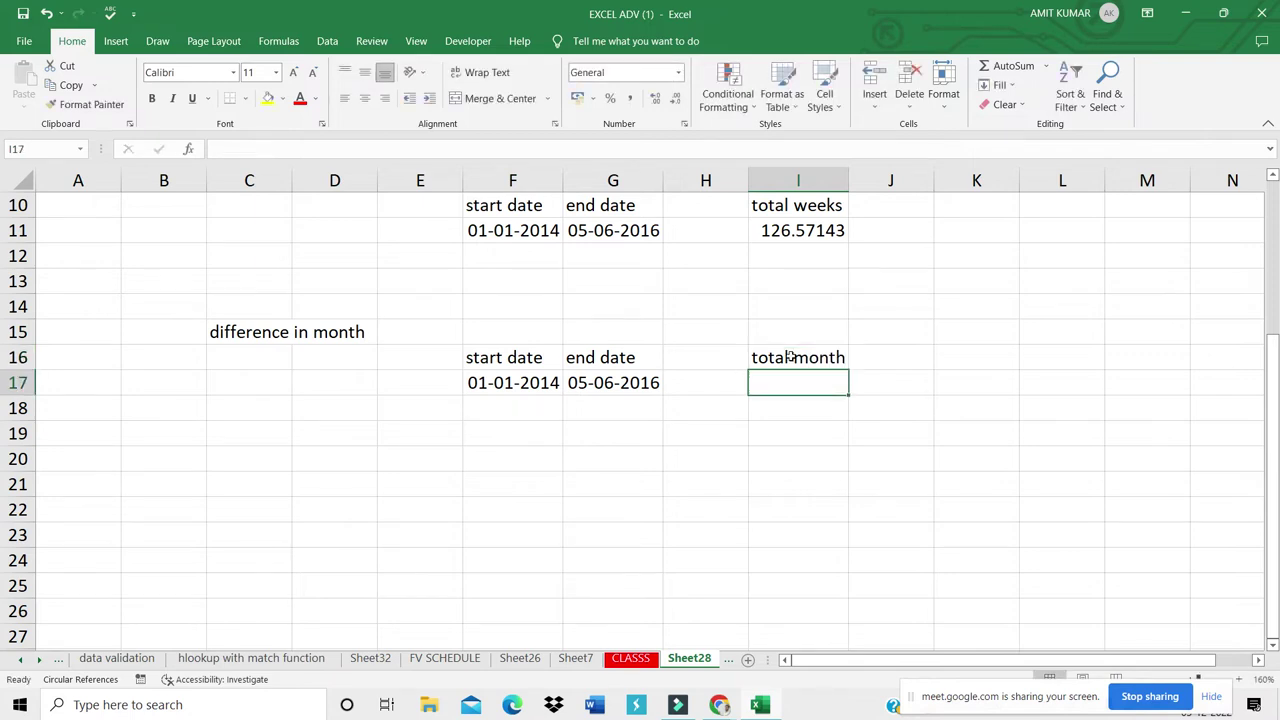
Step: Calculate the months between the start and end dates in I17 with the formula =datedif(F17,G17,"m")
text(=)
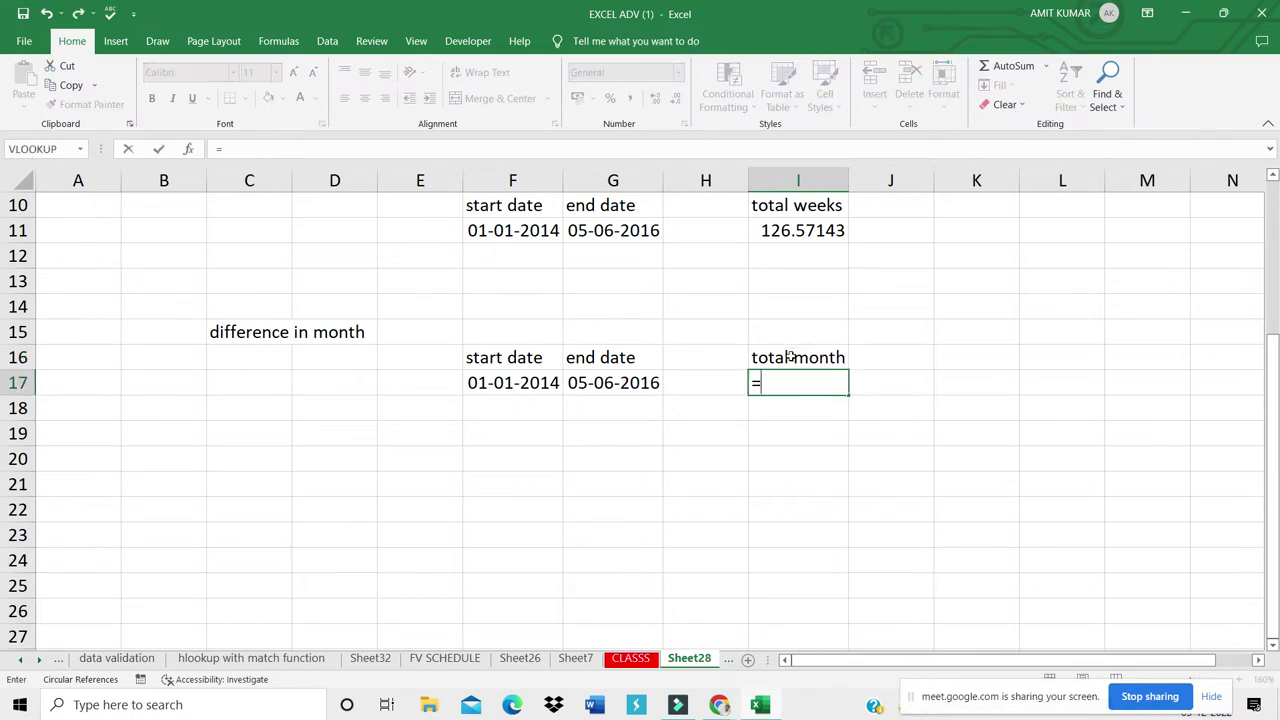
text(date)
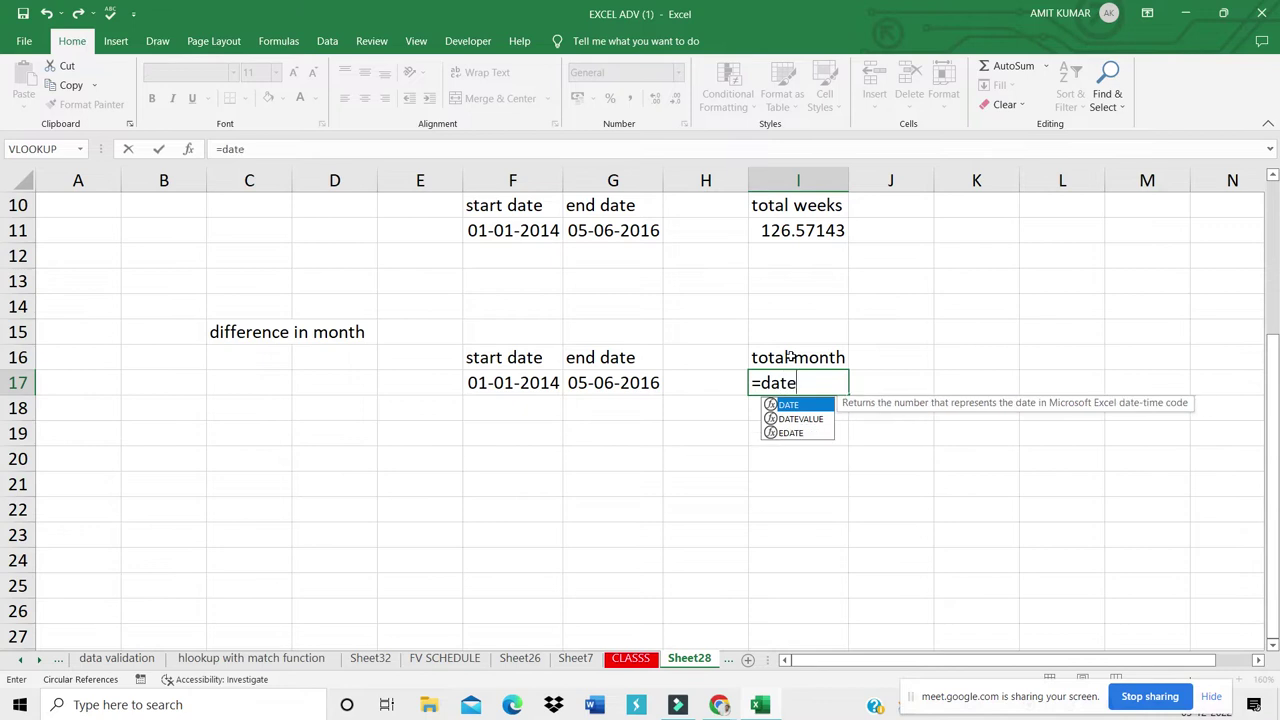
text(dif()
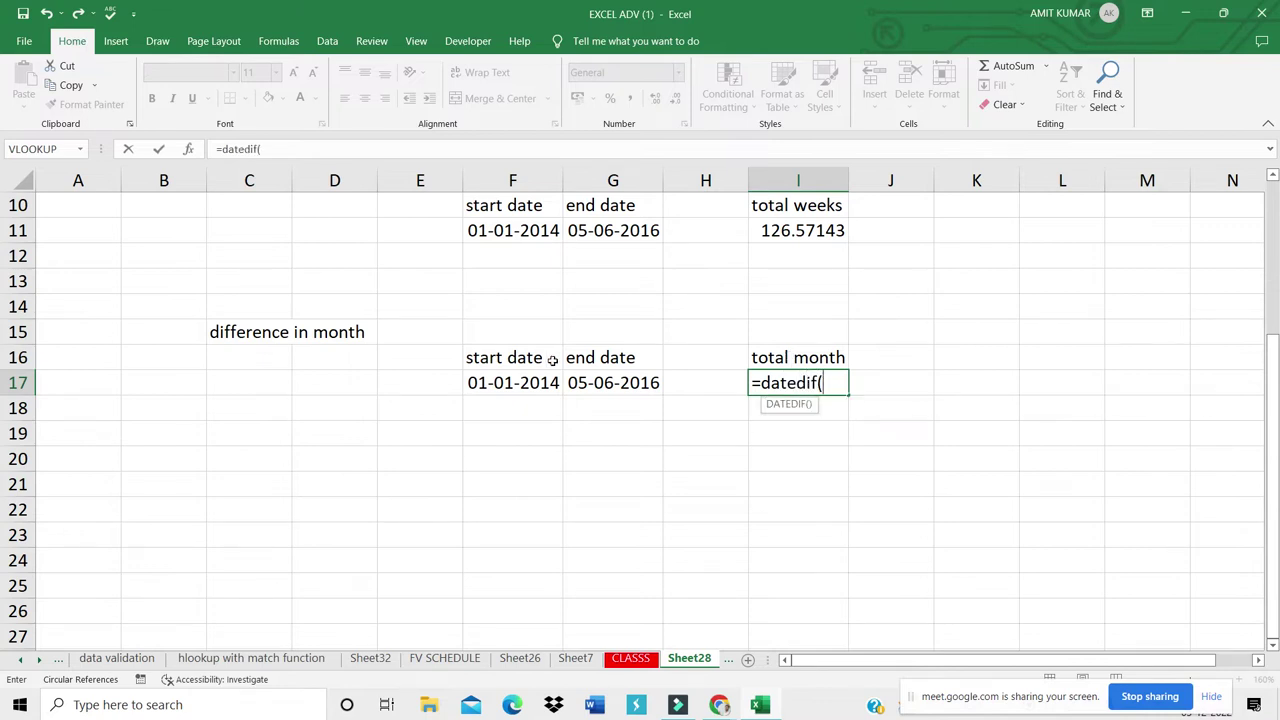
click(506, 383)
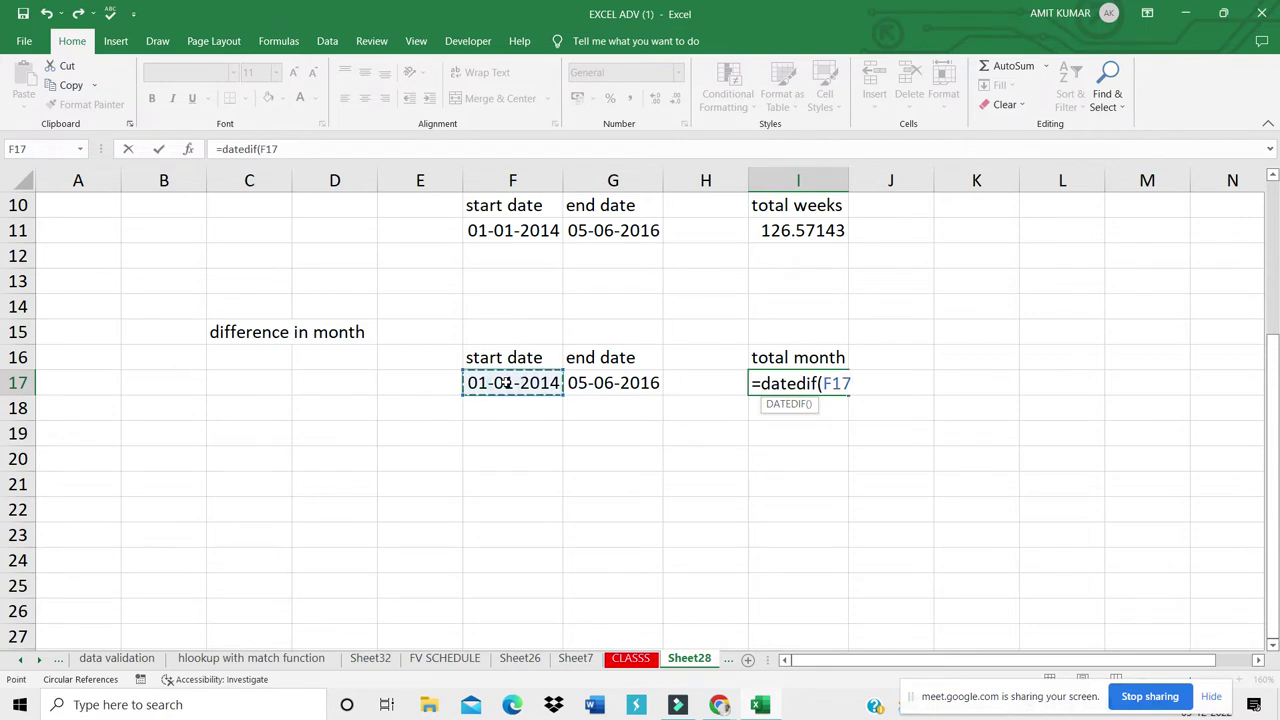
text(,)
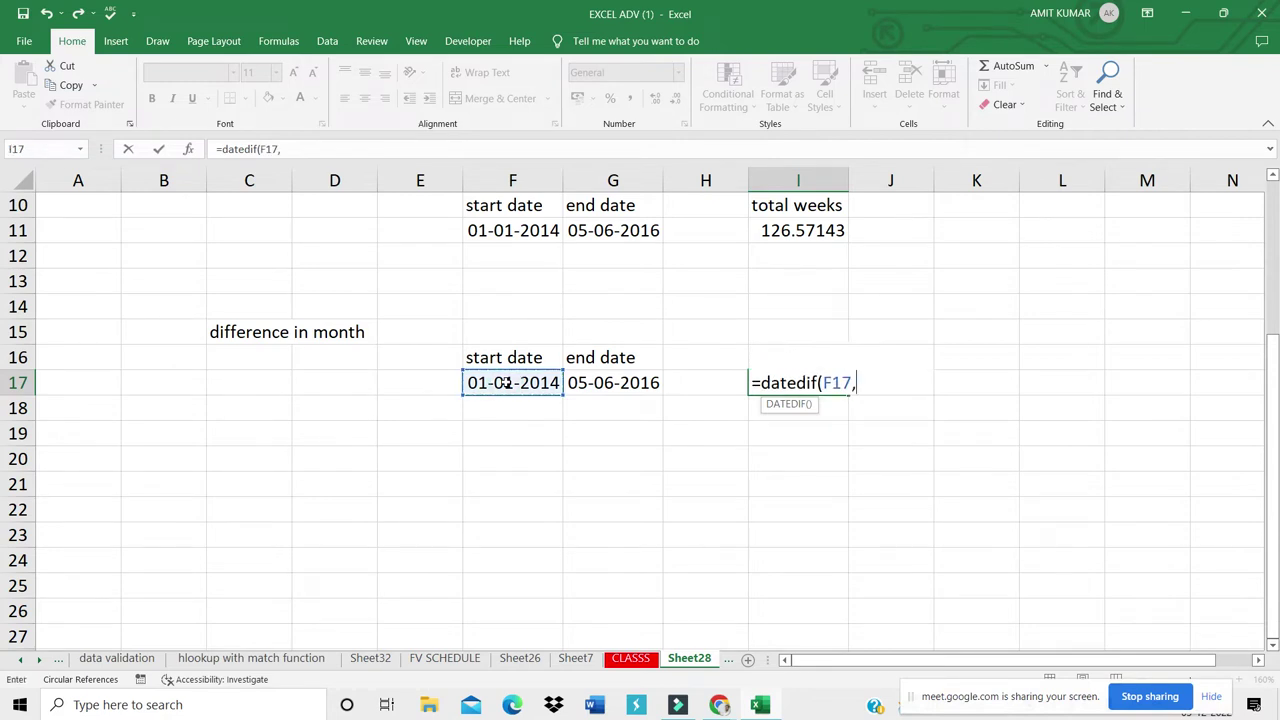
click(617, 382)
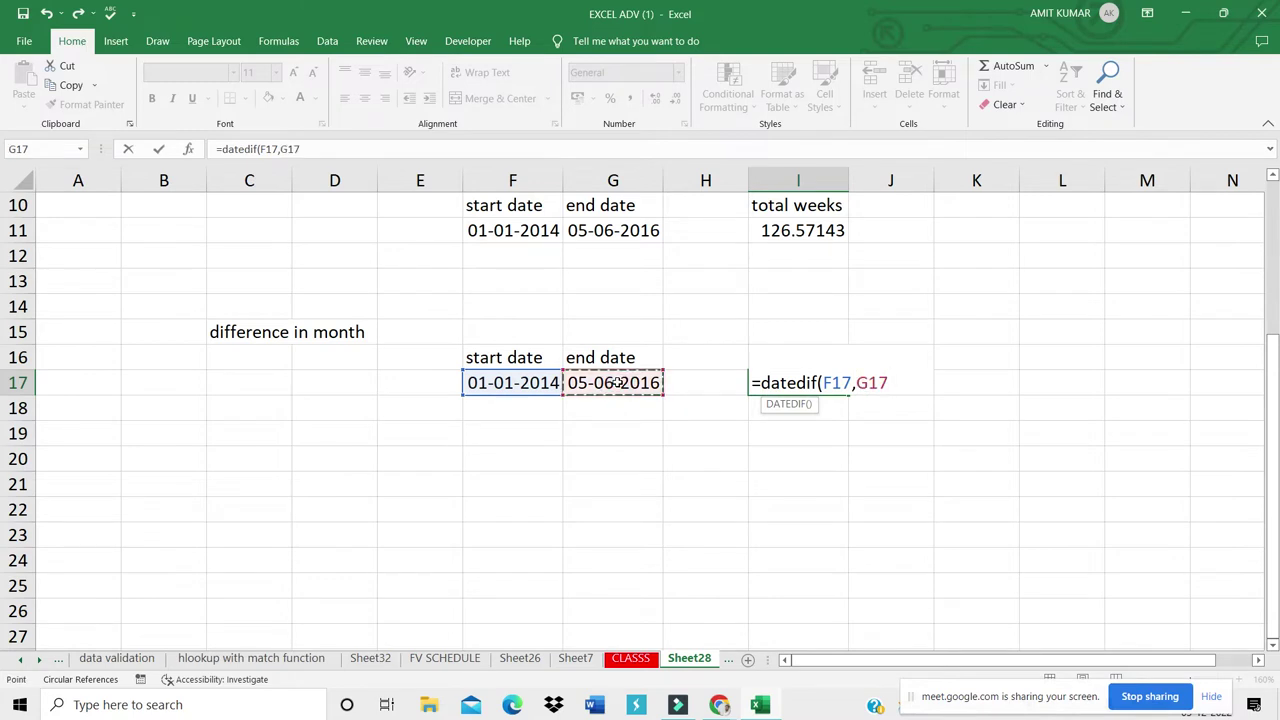
text(,")
text(m"))
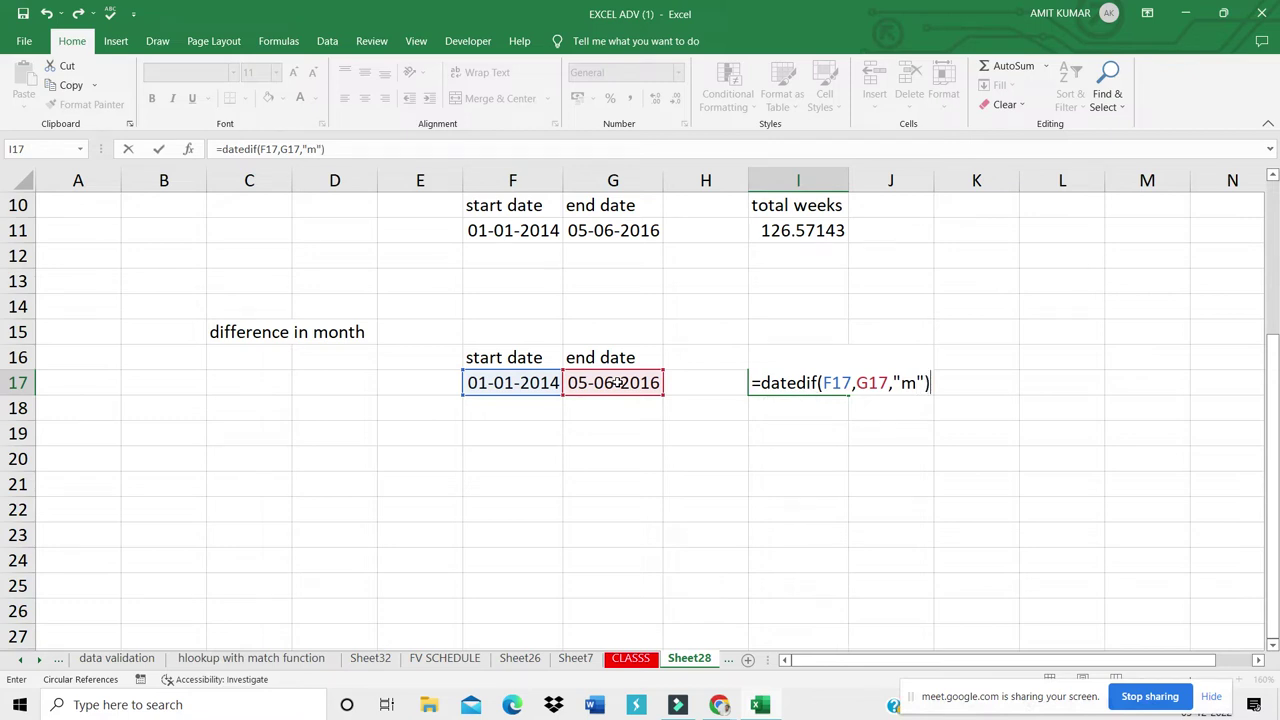
key(Return)
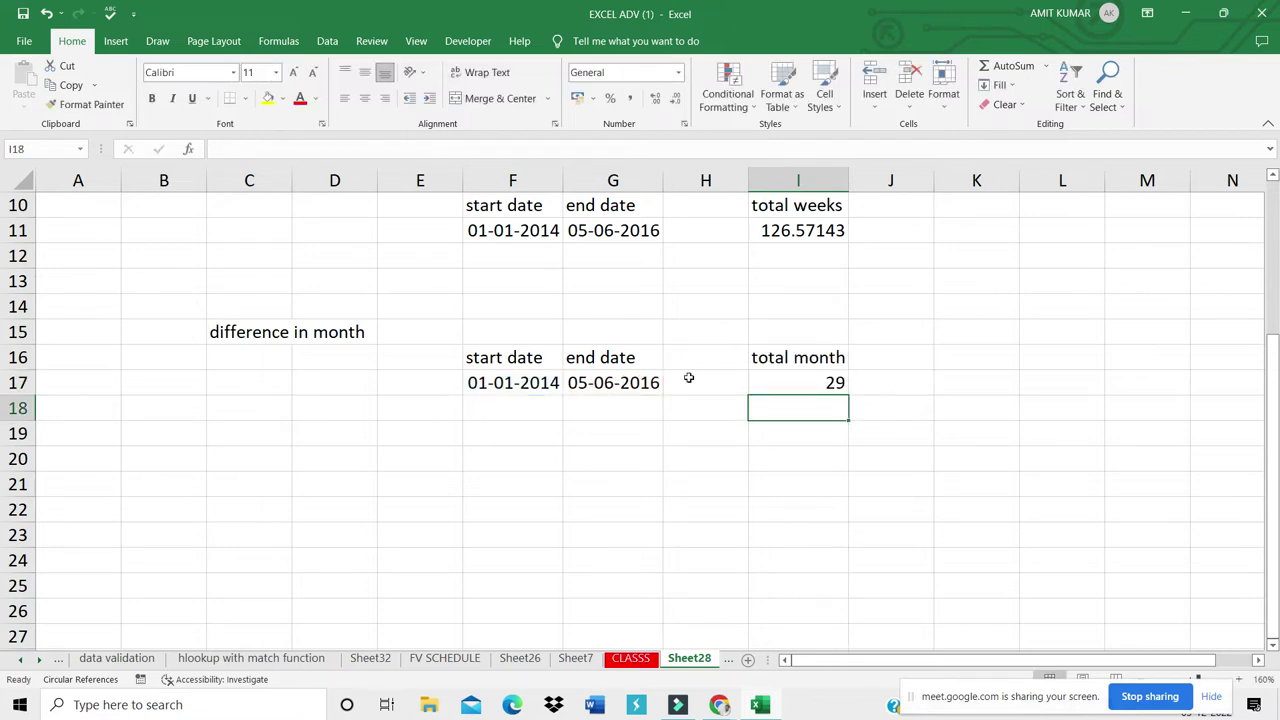
Step: Check the total month formula in I17 against the start and end dates in F17 and G17
click(810, 380)
click(812, 381)
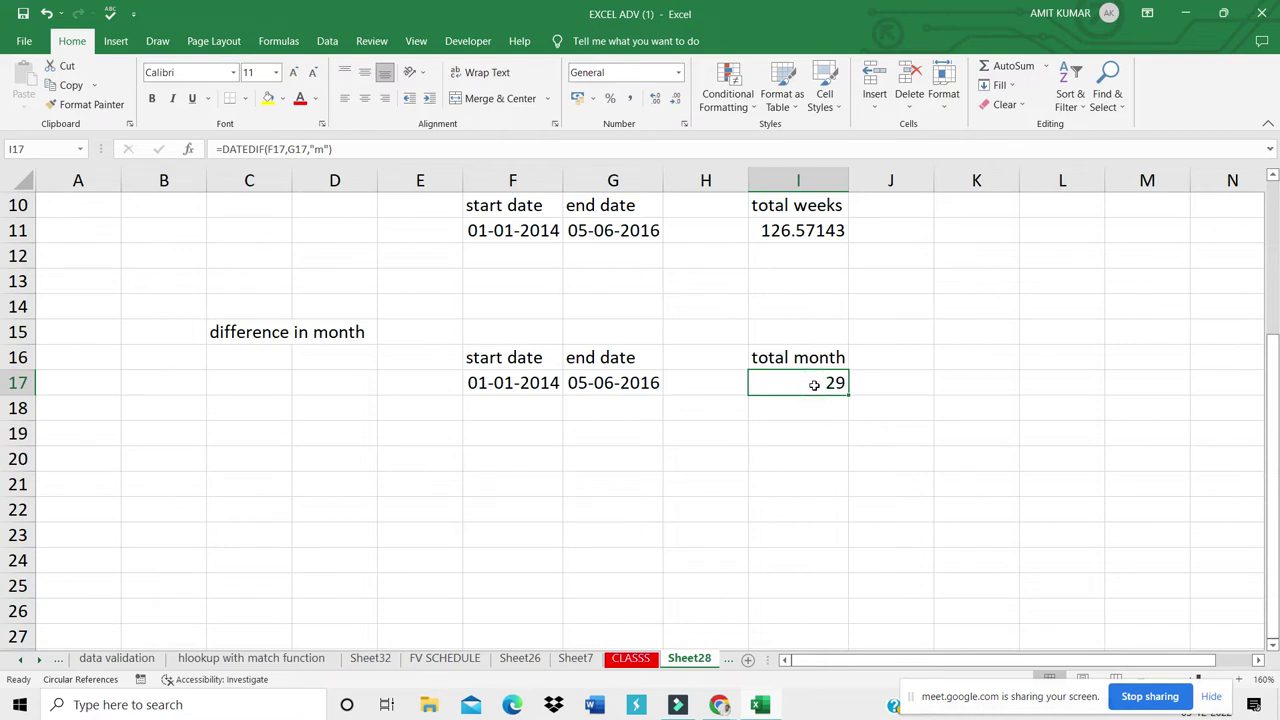
click(478, 380)
click(600, 384)
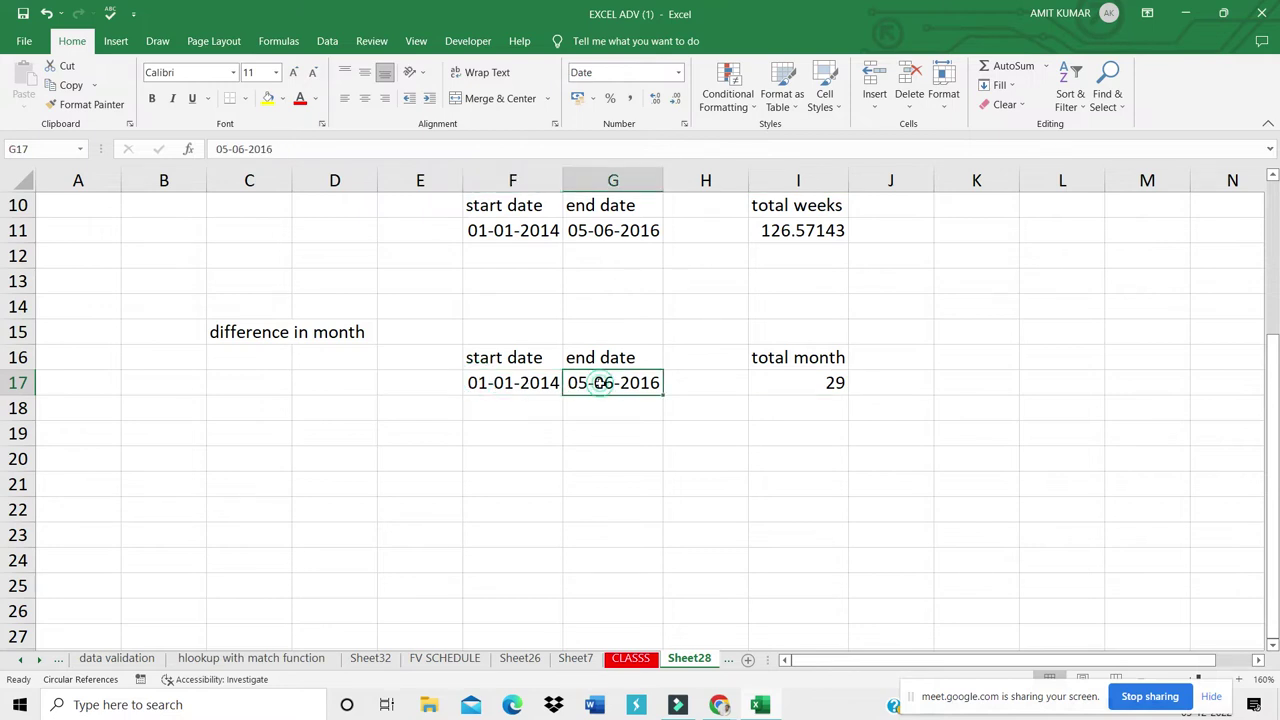
click(830, 382)
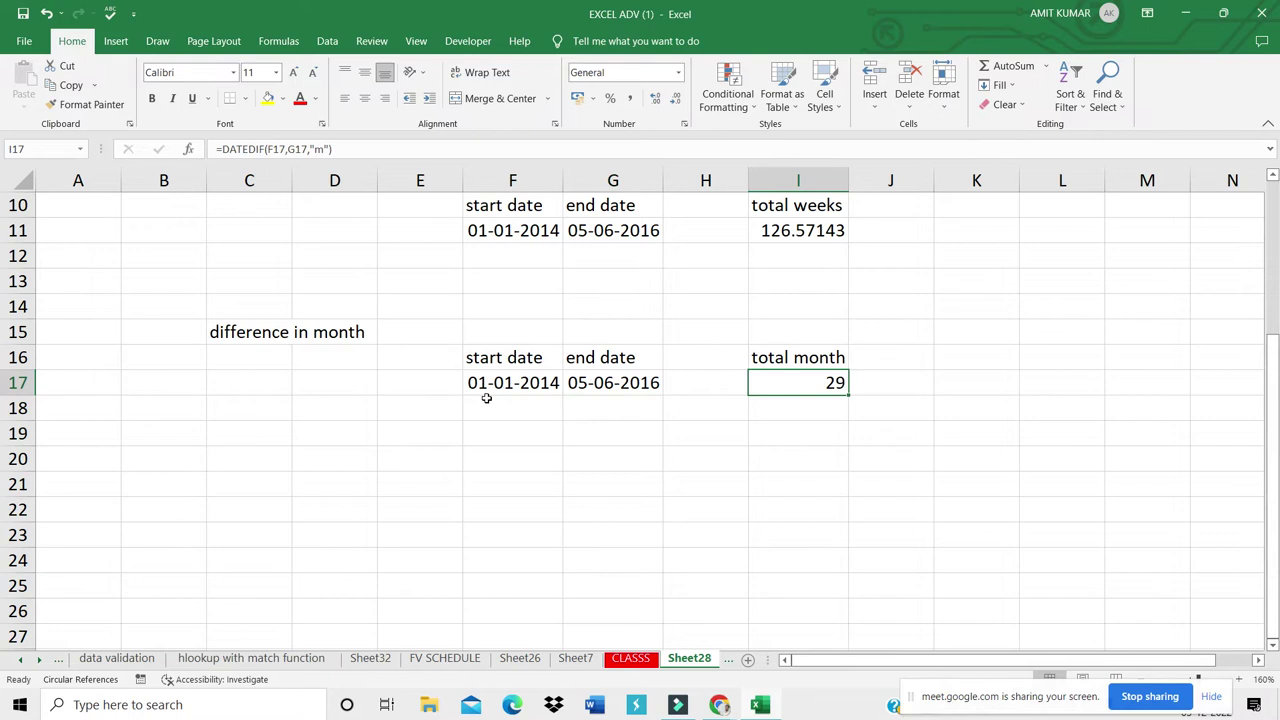
Step: Copy the start and end date block F16:G17 and paste it at F21
click(250, 412)
click(248, 427)
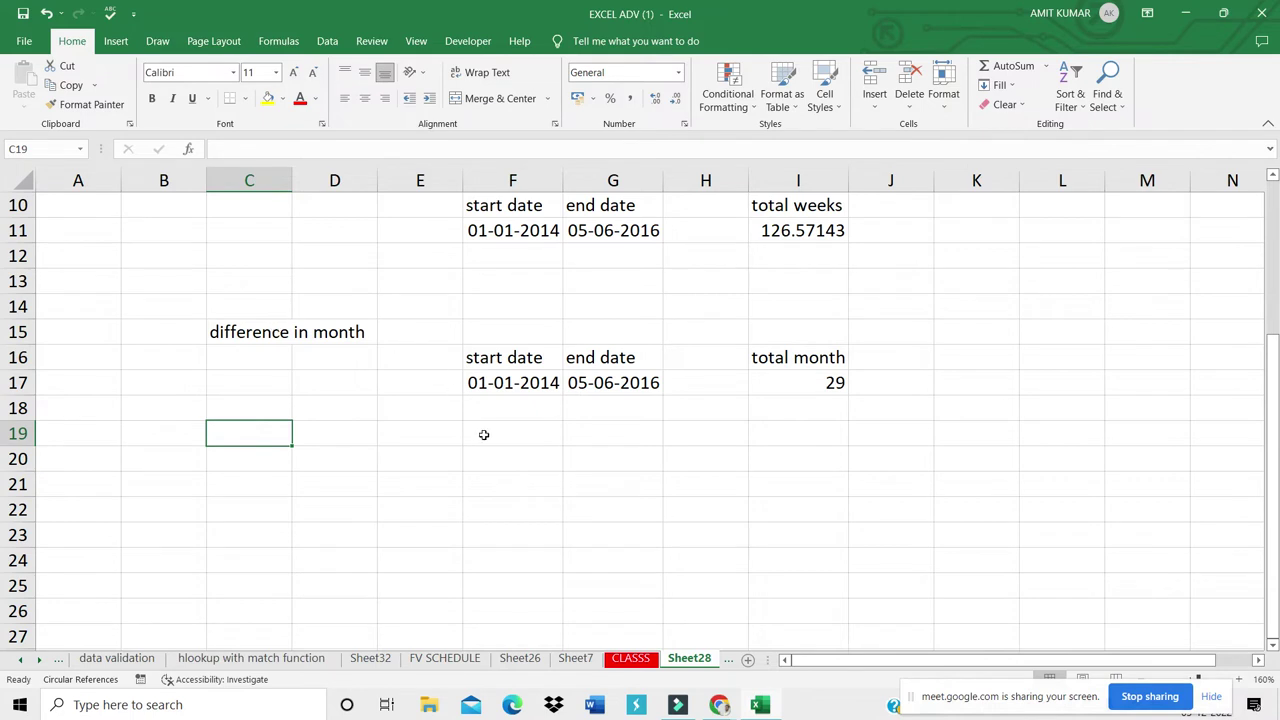
mouse_move(486, 356)
mouse_down()
mouse_move(624, 405)
mouse_move(612, 388)
mouse_up()
key(ctrl+c)
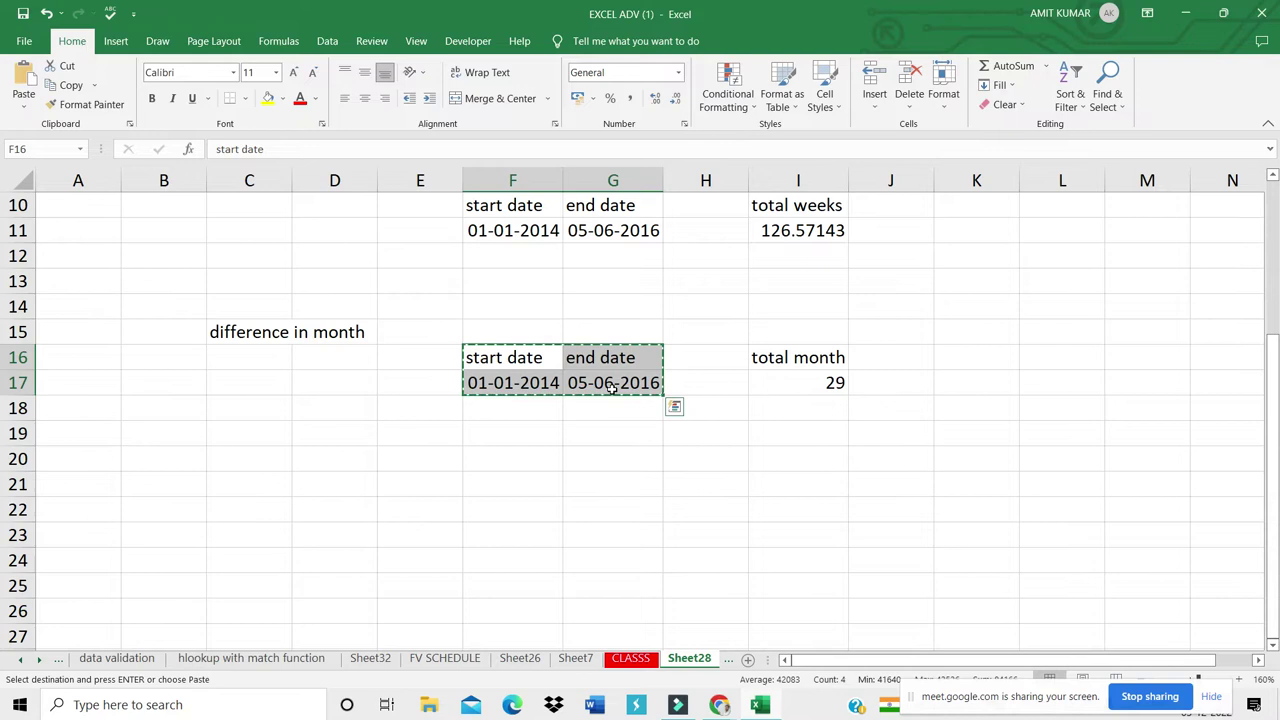
click(536, 485)
key(ctrl+v)
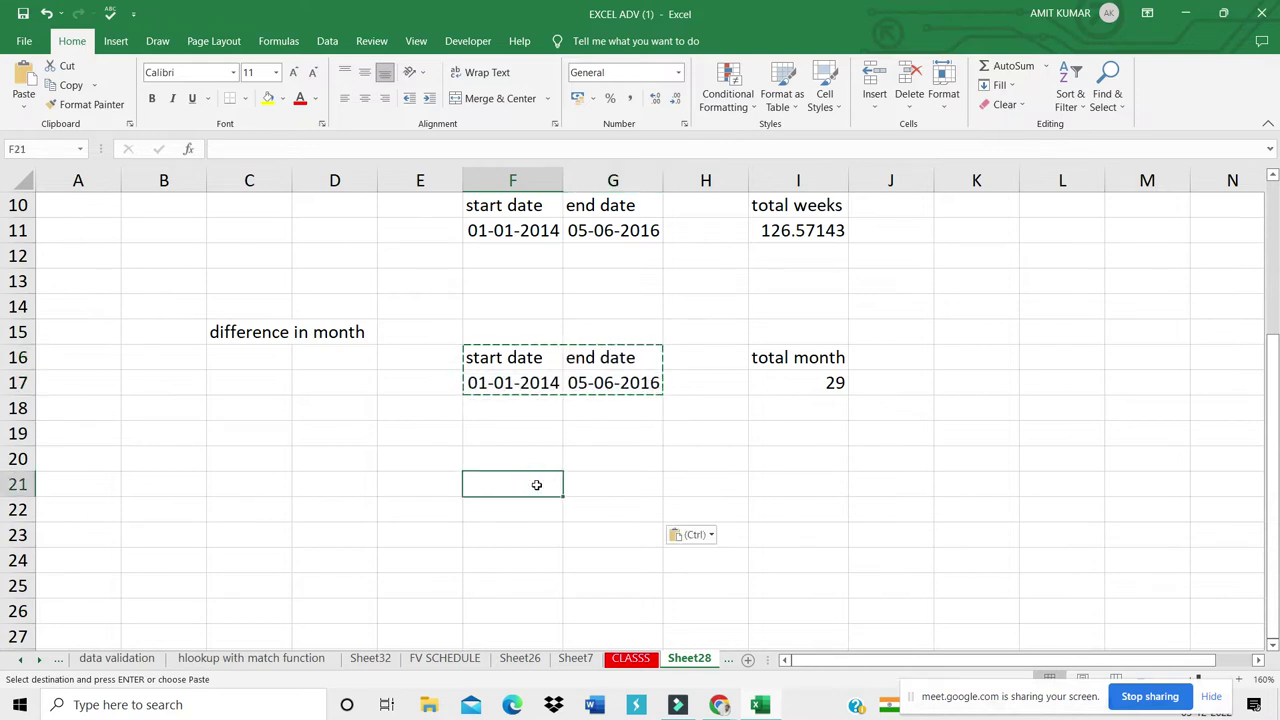
key(Escape)
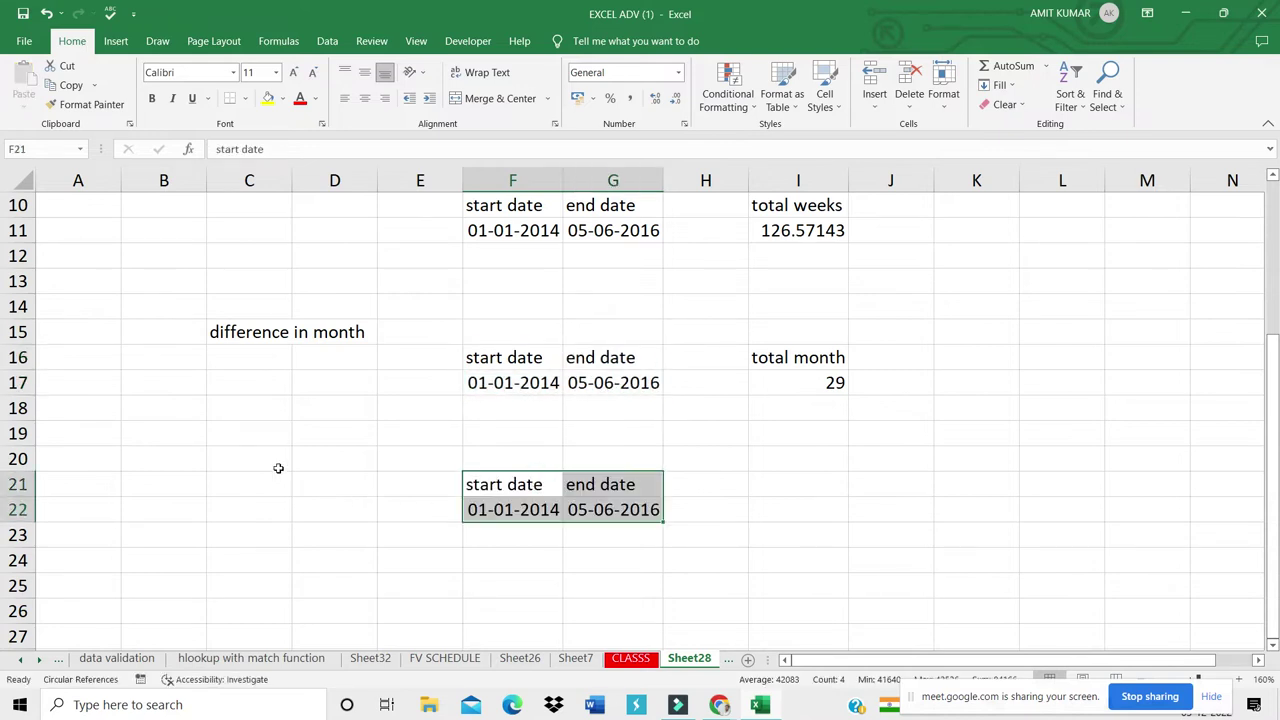
Step: Title the fourth example "difference in years" in cell C20 and head its result "years" in I21
click(240, 468)
text(d)
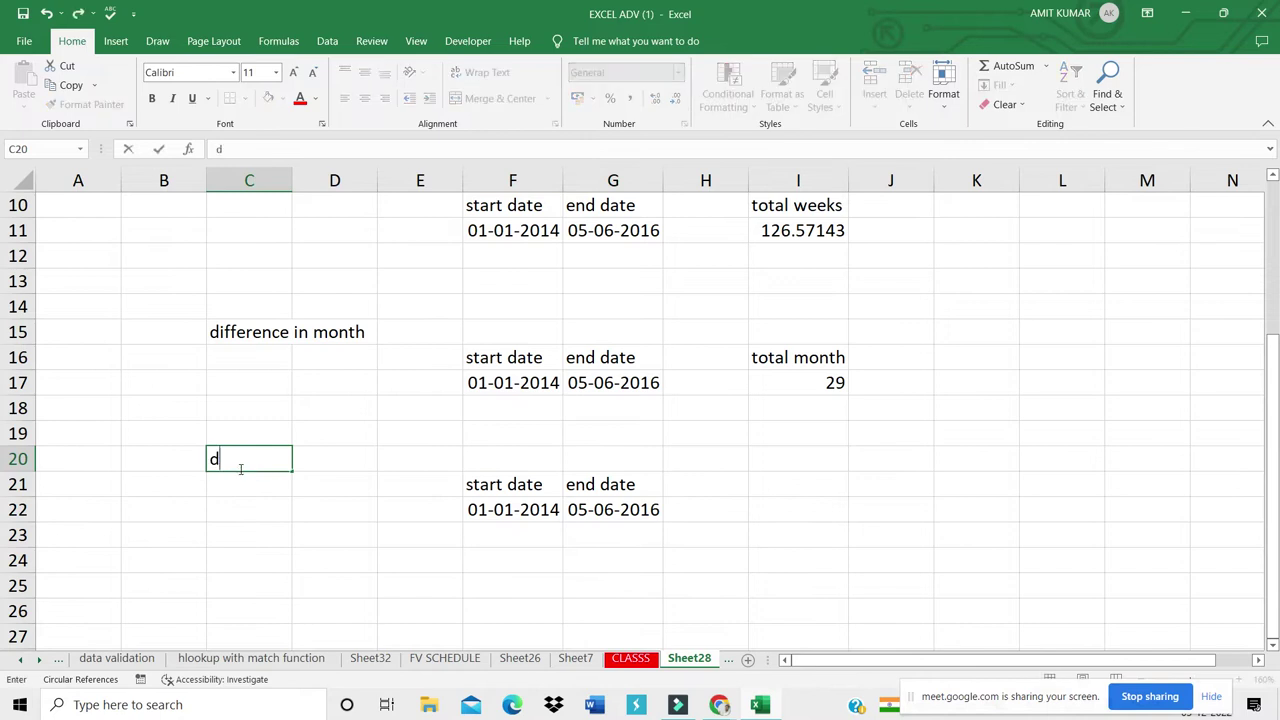
text(ifference)
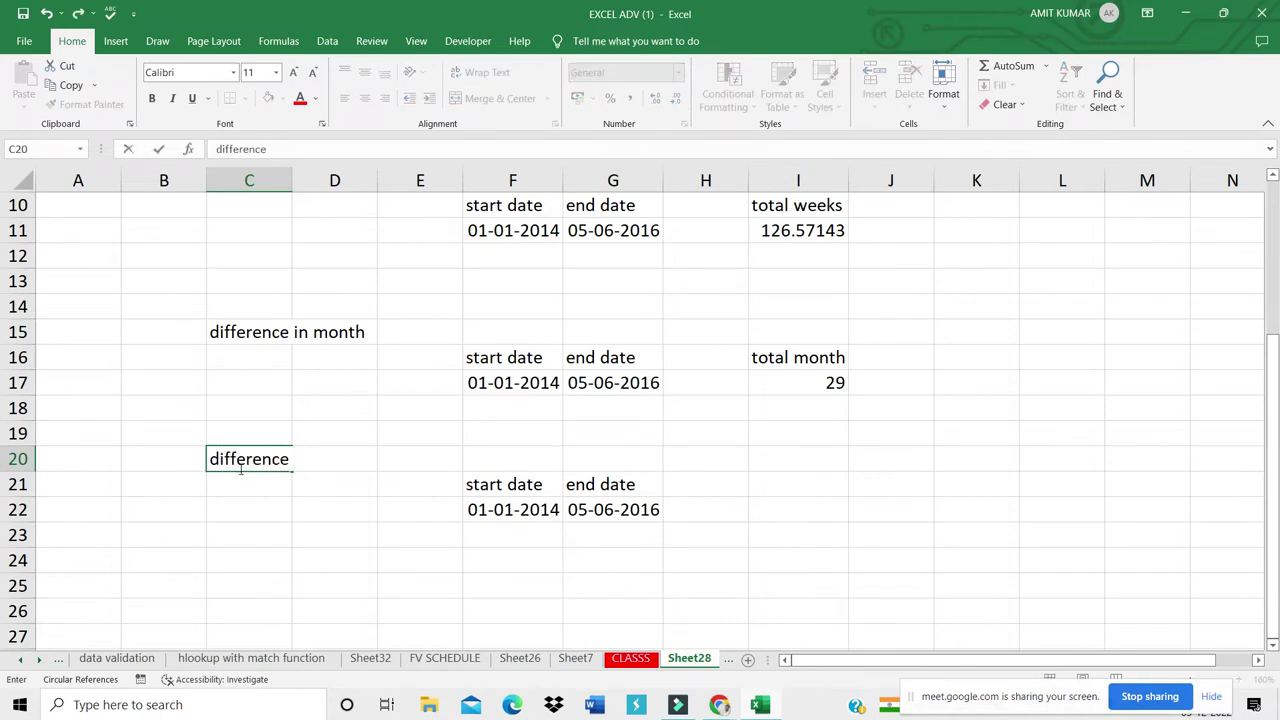
text( in years)
key(Tab)
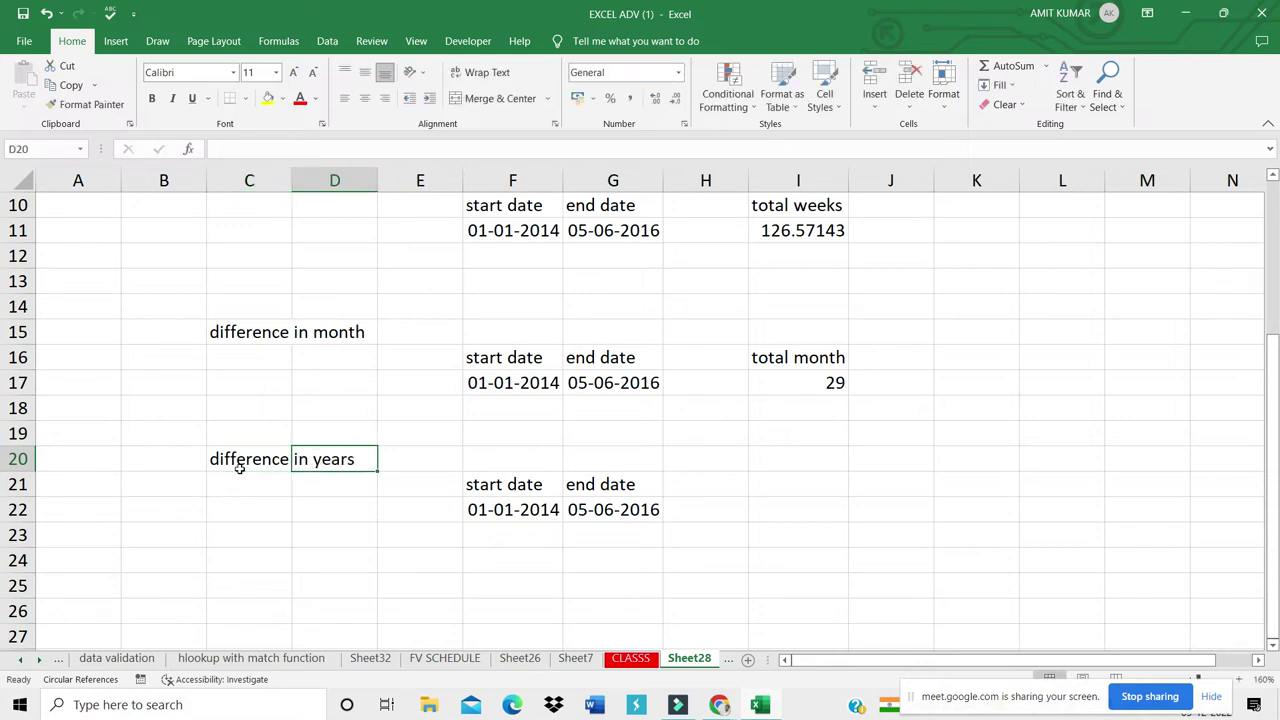
click(804, 484)
text(years)
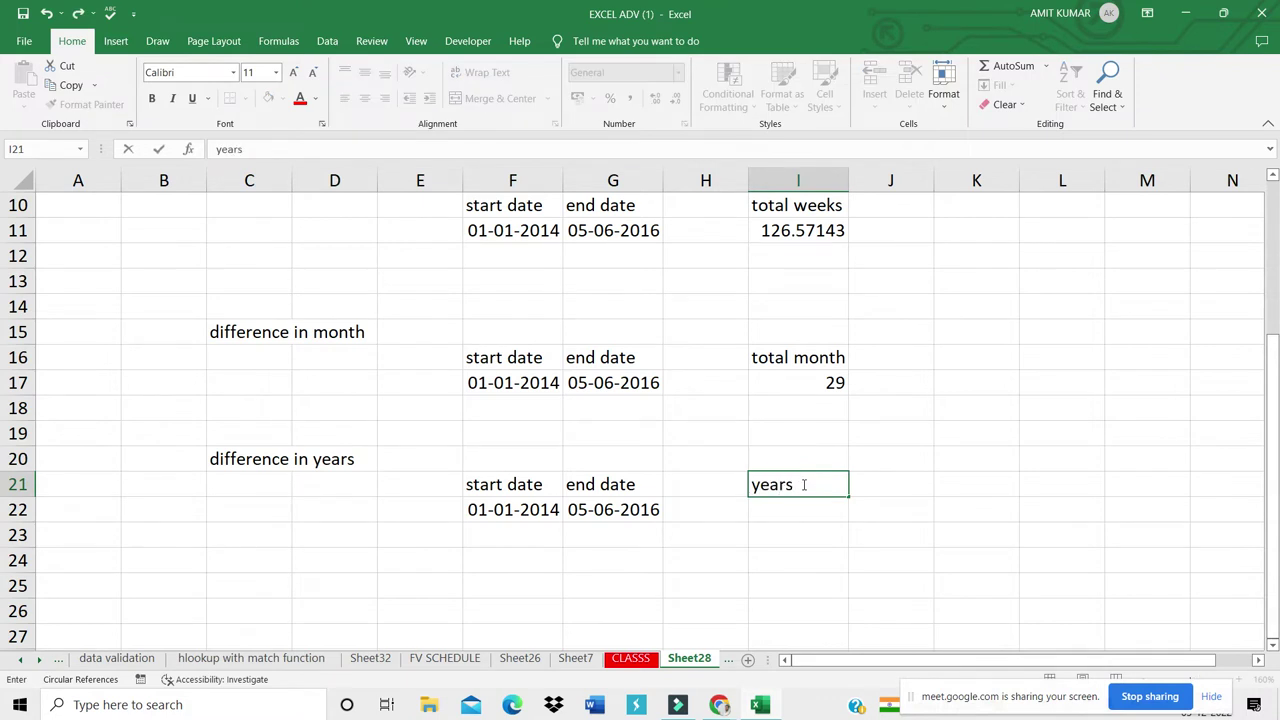
key(Return)
Step: Calculate the full years between the start and end dates in I22 with the formula =datedif(F22,G22,"y")
text(=dat)
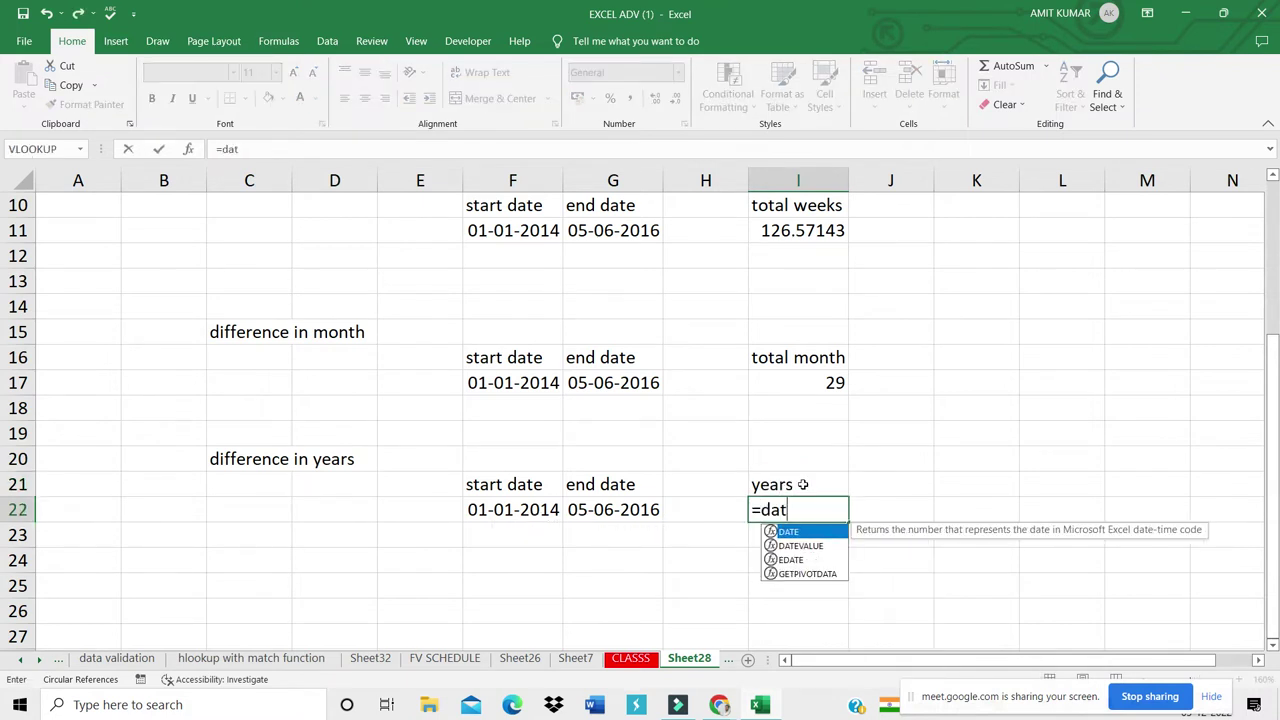
text(edif()
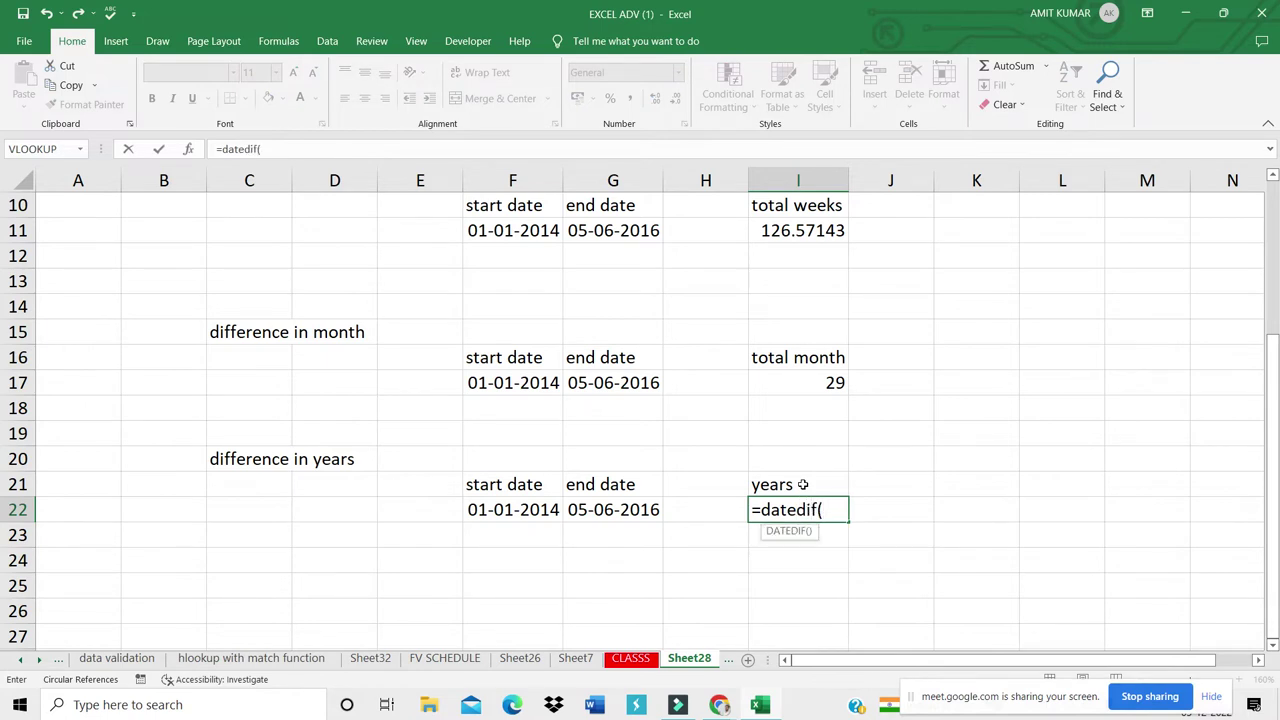
click(514, 512)
text(,)
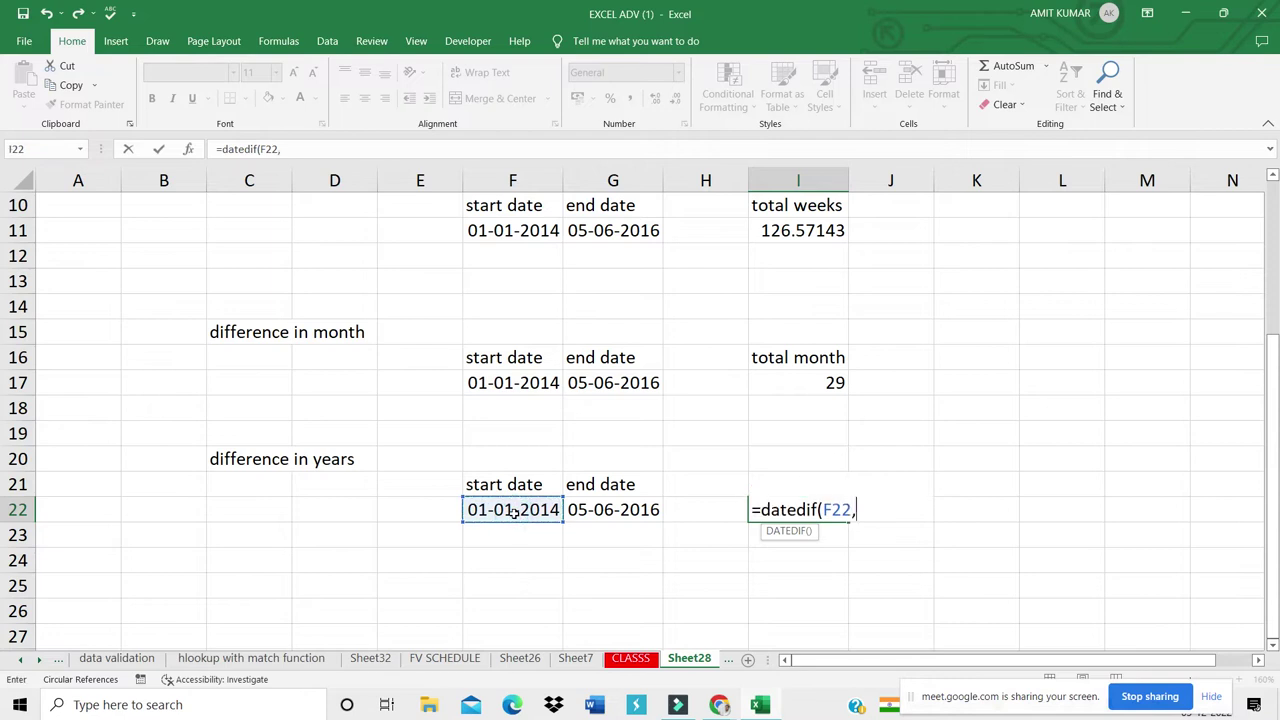
click(594, 513)
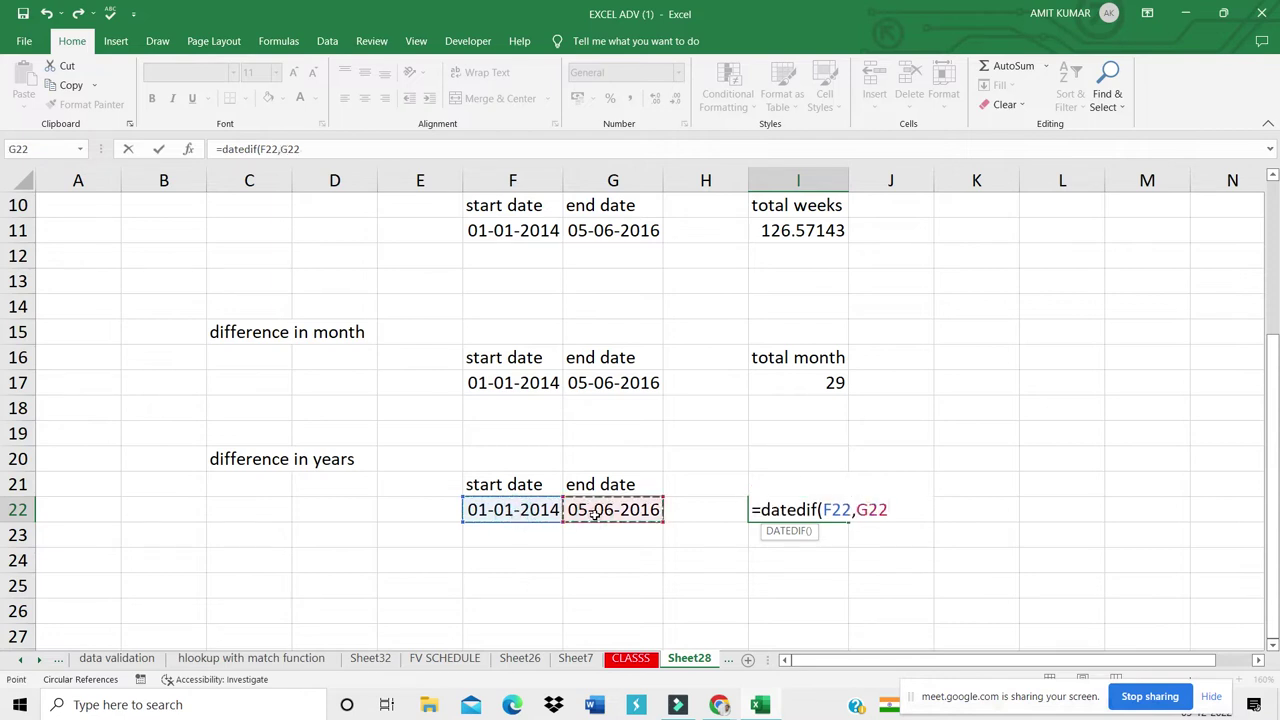
text(.)
key(BackSpace)
text(,"y")
text())
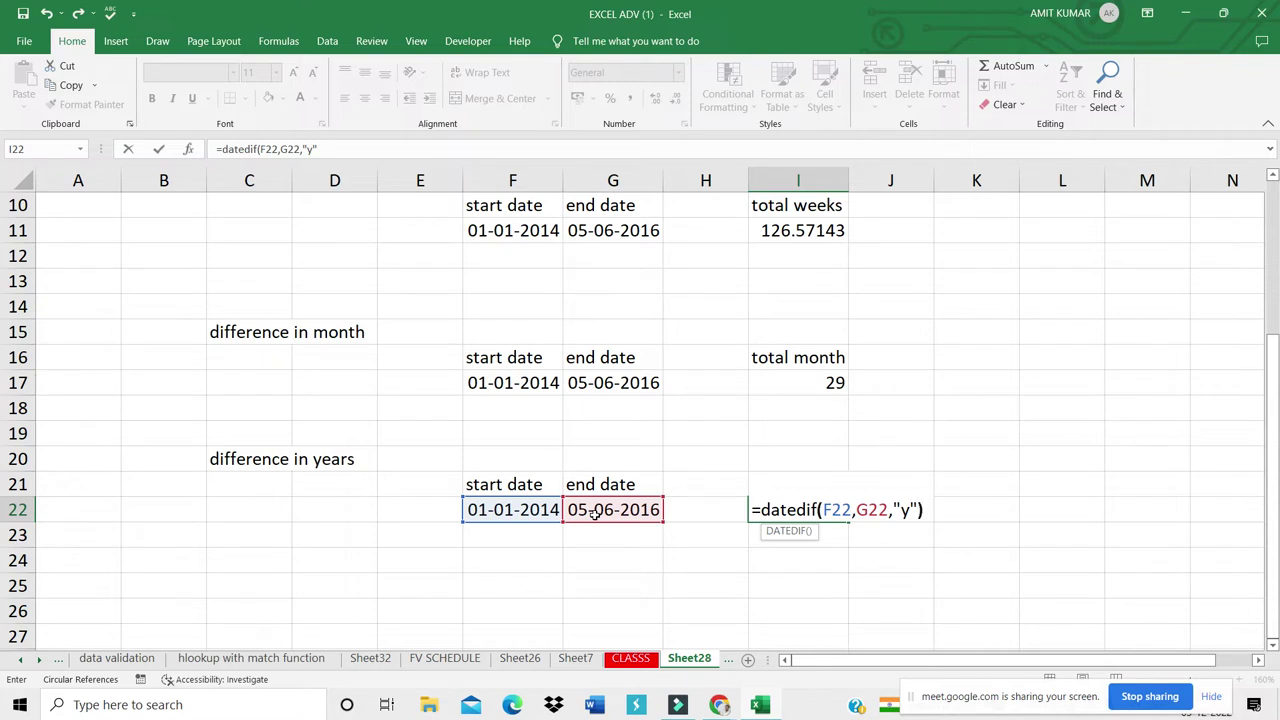
key(Return)
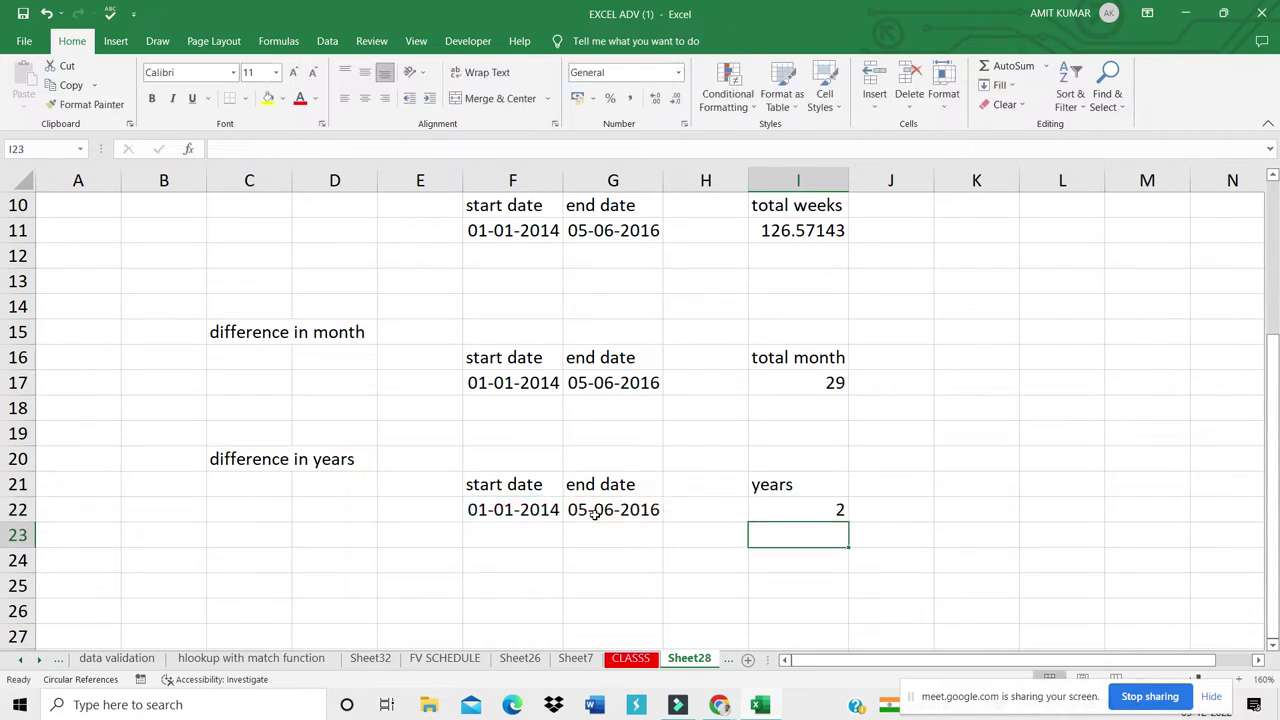
click(800, 509)
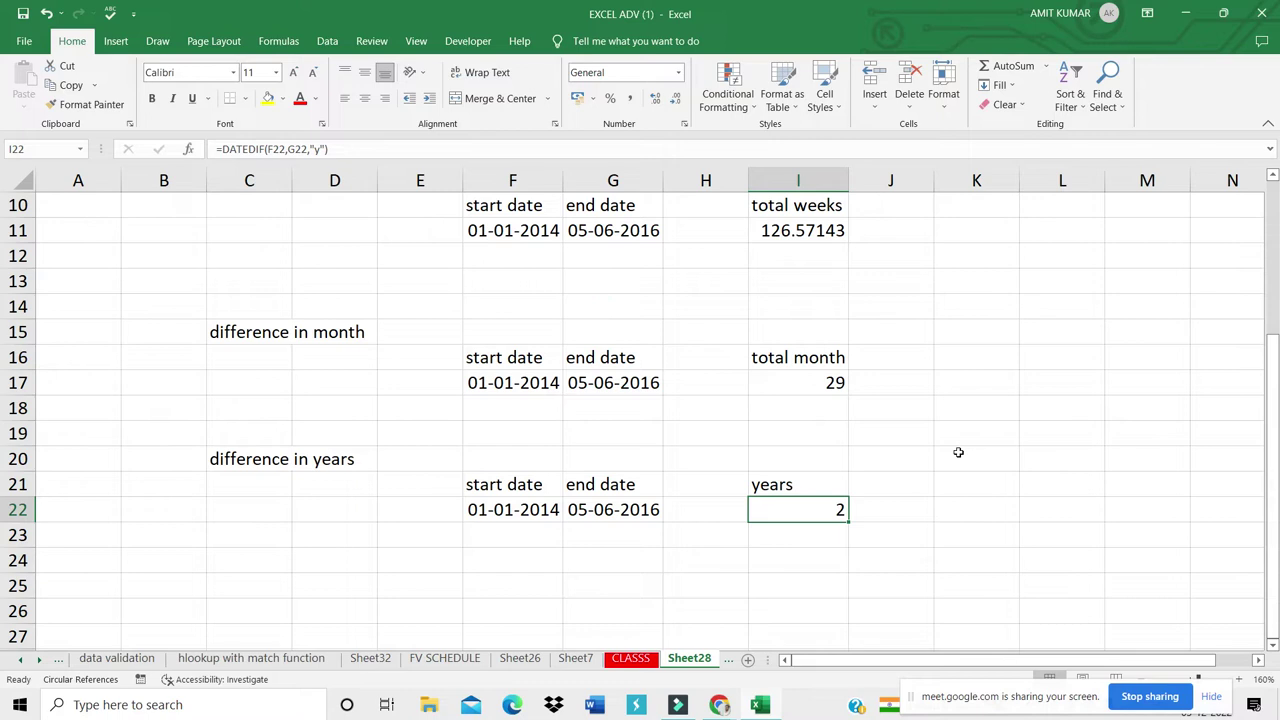
Step: Start a loan example in the empty area below by entering the label "loan given date" in cell D26
key(Down)
key(Down)
key(Down)
key(Down)
key(Down)
key(Down)
key(Down)
key(Down)
key(Down)
key(Down)
key(Down)
key(Down)
key(Down)
key(Down)
key(Down)
key(Down)
key(Down)
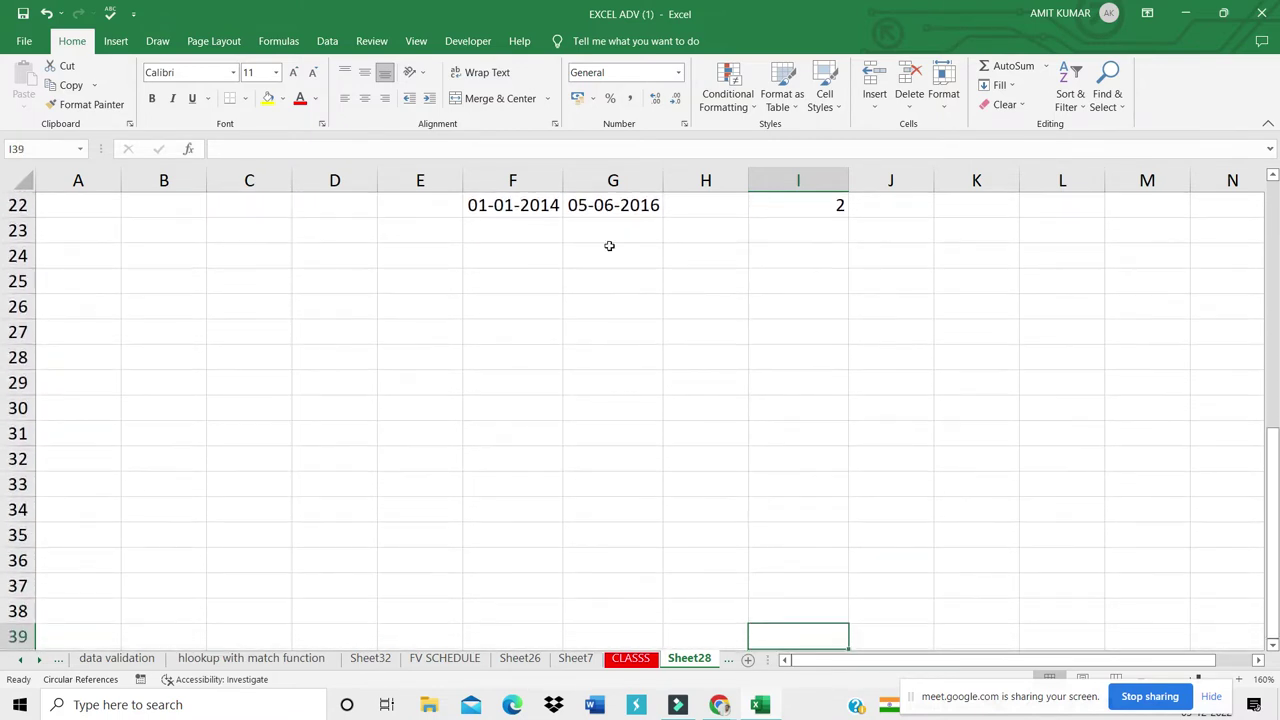
click(296, 327)
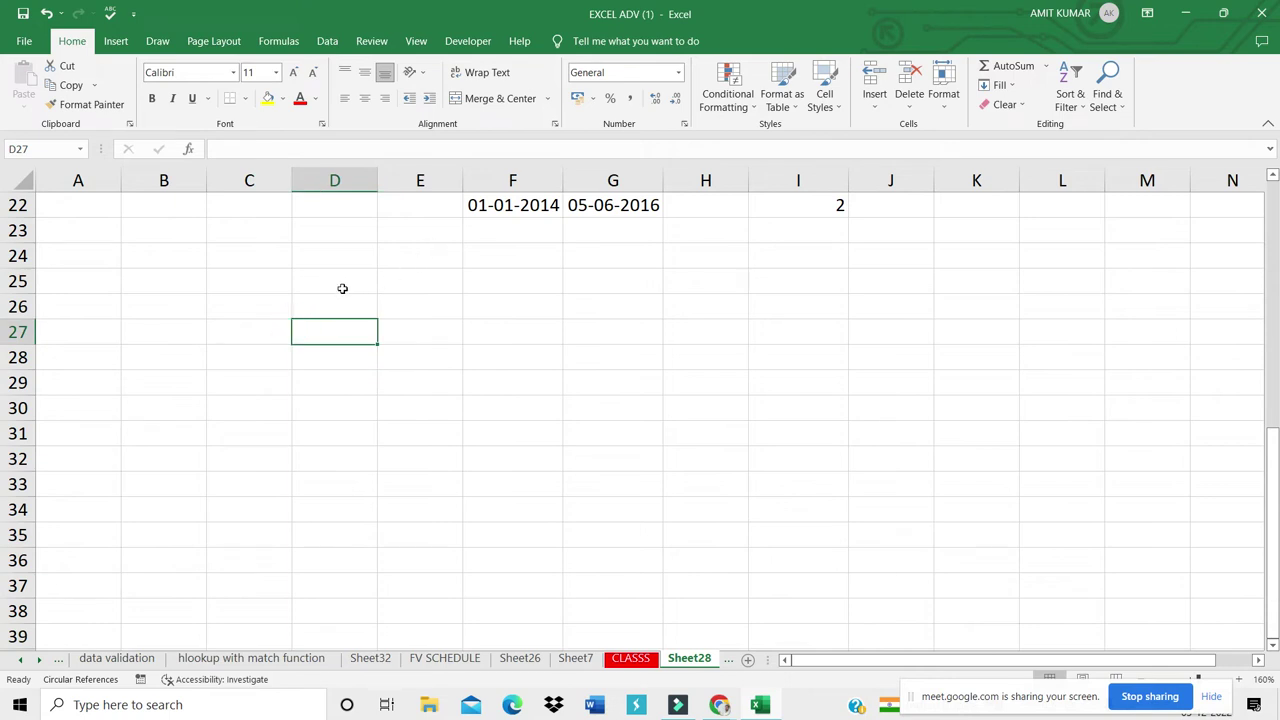
click(329, 297)
text(loan give)
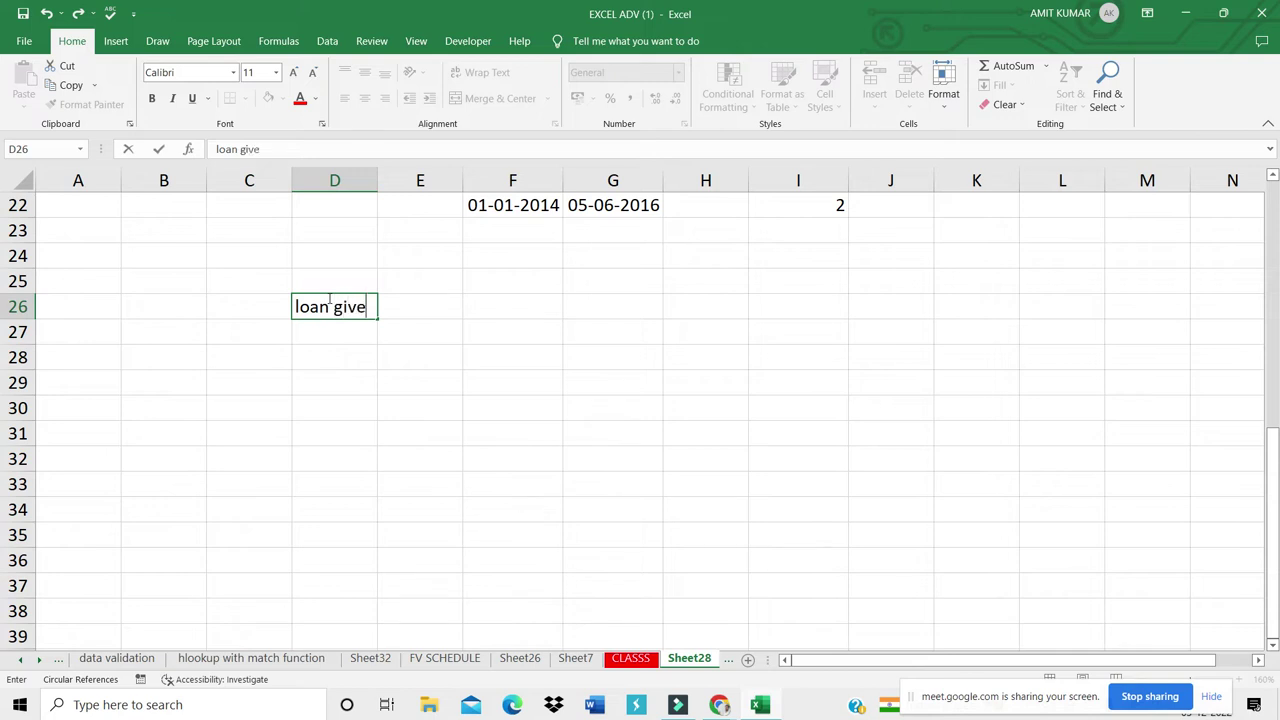
text(n date)
key(Return)
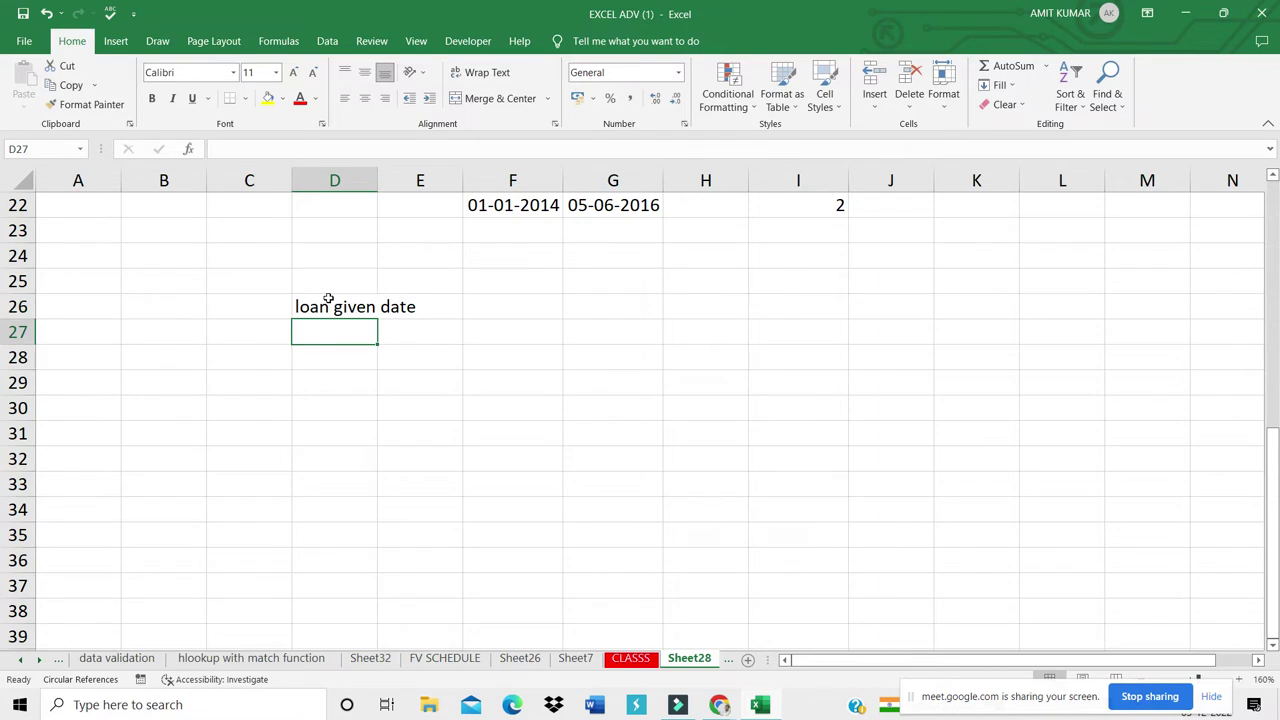
text(loan )
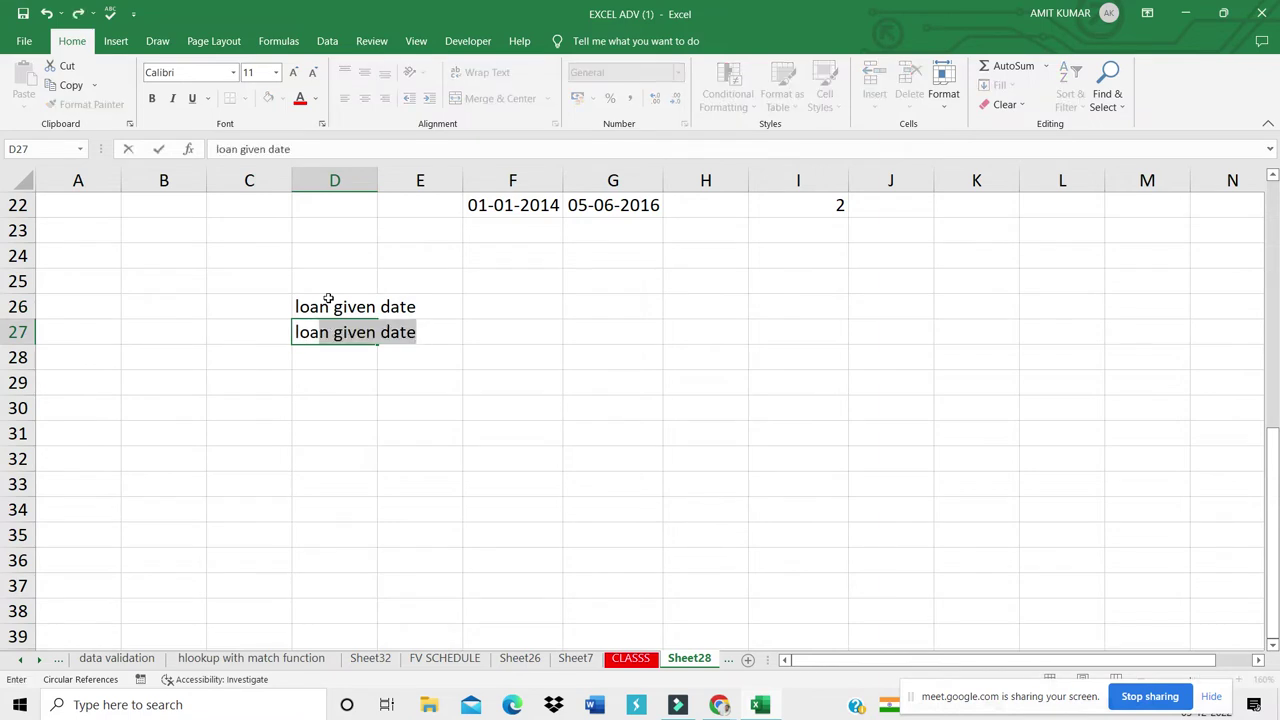
text(rec)
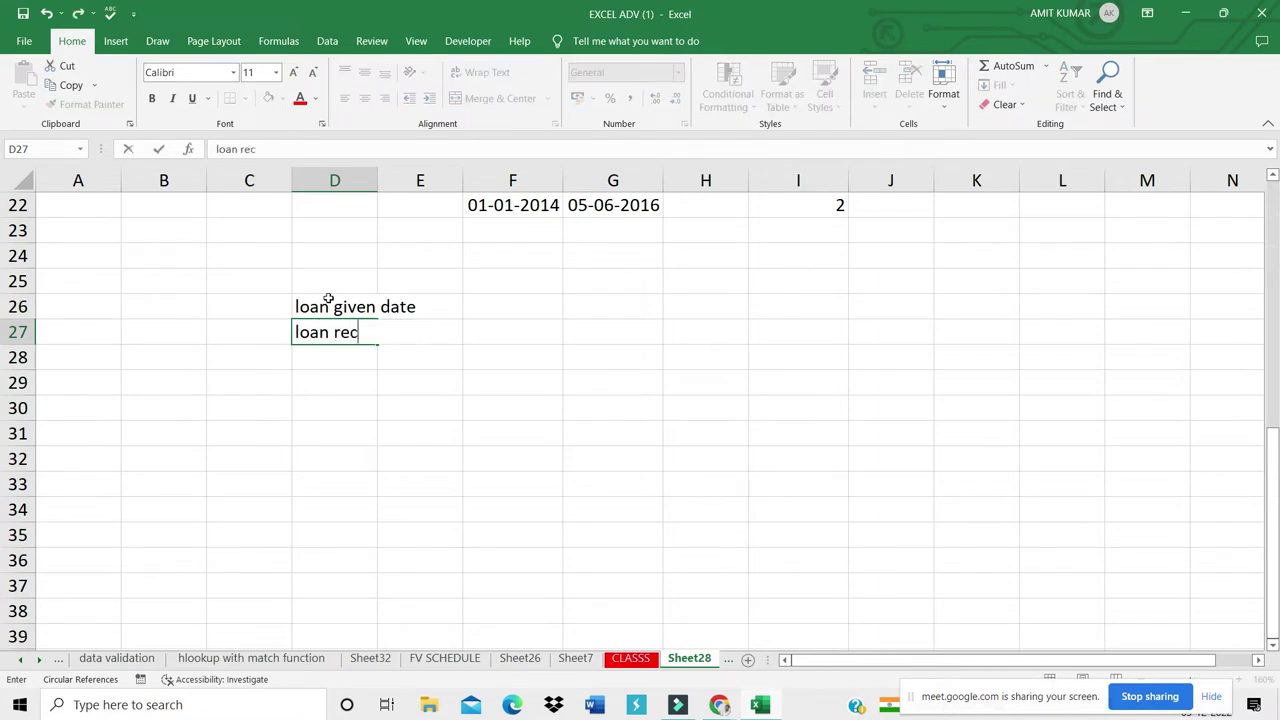
text(eive)
key(BackSpace)
key(BackSpace)
key(BackSpace)
key(BackSpace)
key(BackSpace)
key(BackSpace)
key(BackSpace)
key(BackSpace)
key(BackSpace)
key(BackSpace)
key(BackSpace)
key(BackSpace)
key(BackSpace)
text(toda)
key(BackSpace)
key(BackSpace)
key(BackSpace)
key(BackSpace)
Step: Enter the label "loan receive date" in cell D27 and fit column D's width to its contents
text(l)
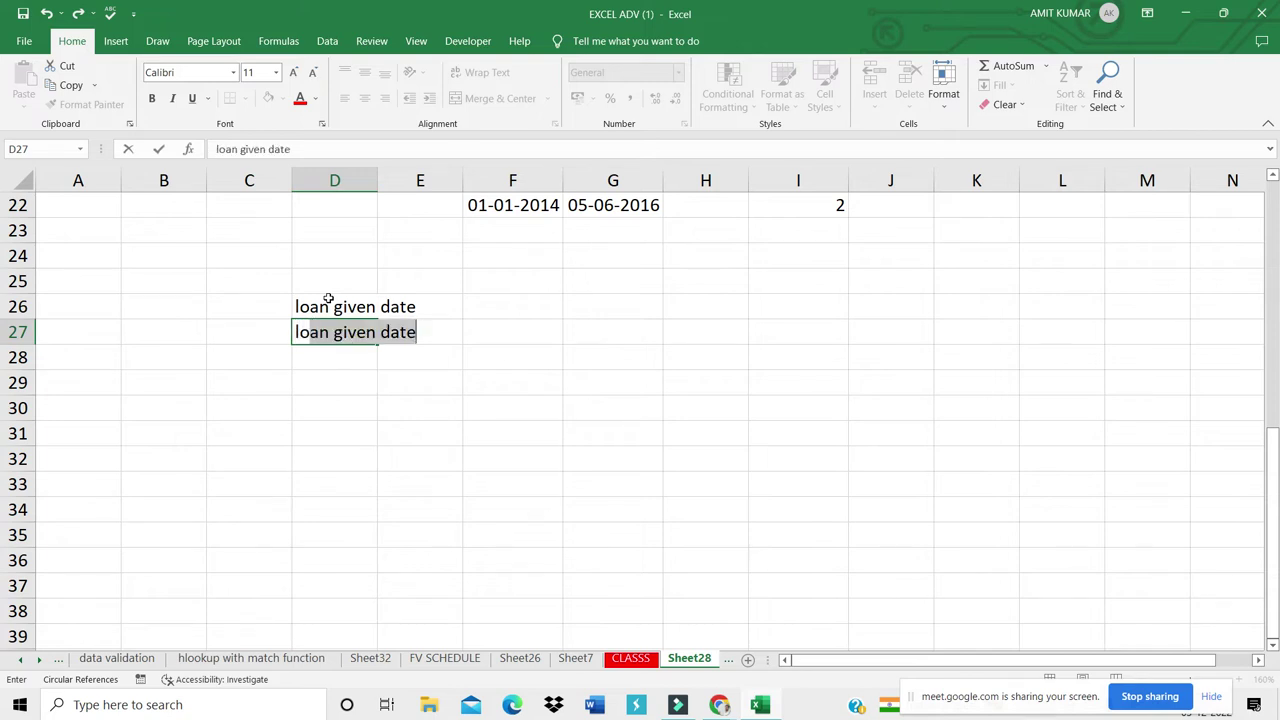
text(oan rec)
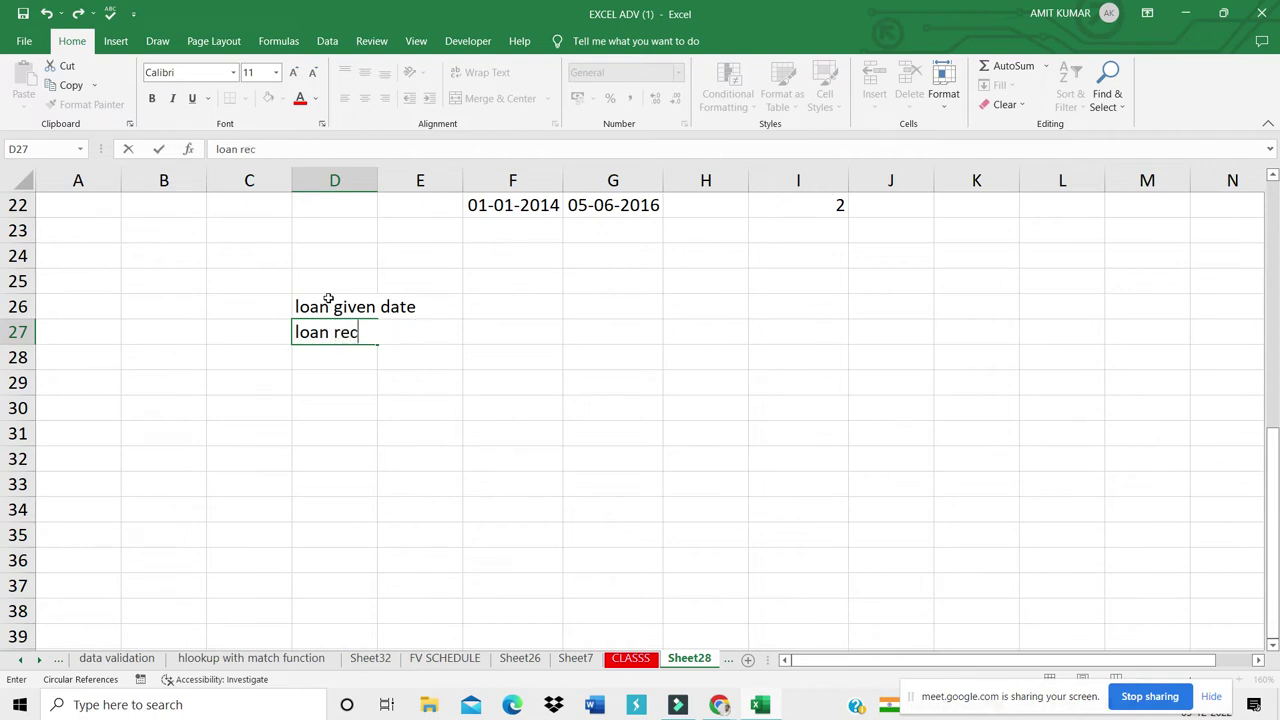
text(eive date)
key(Return)
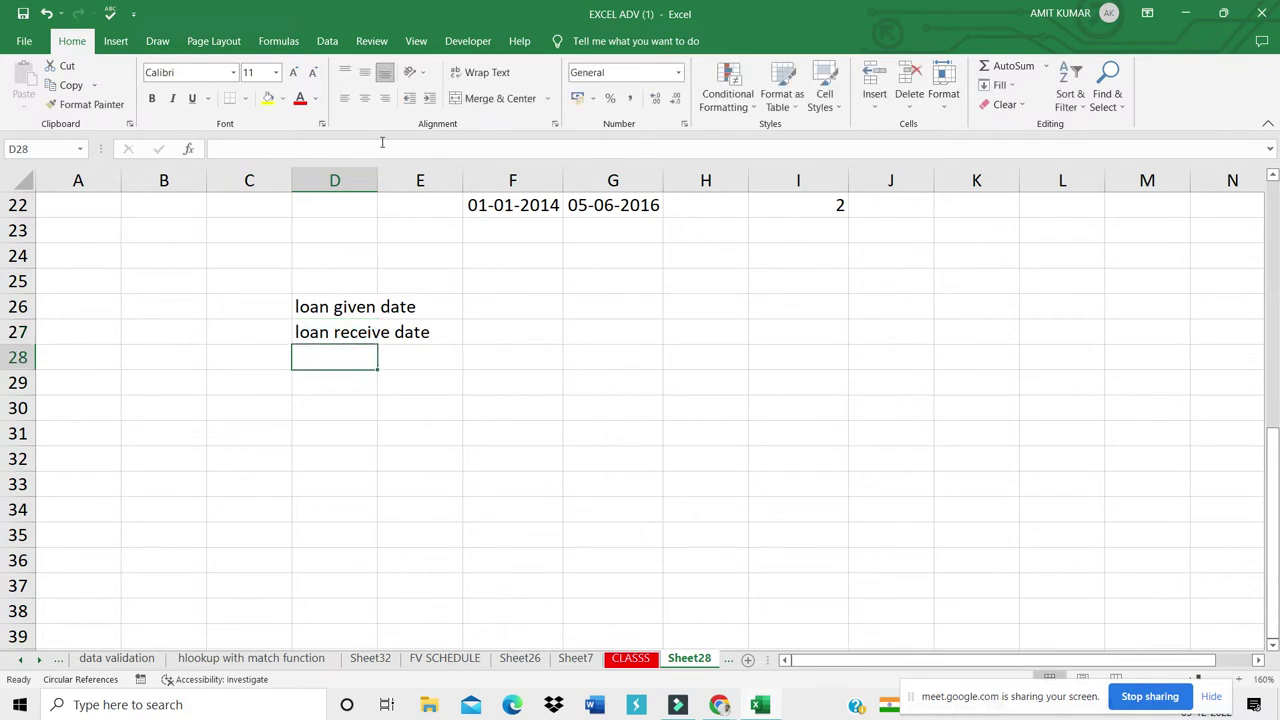
double_click(376, 180)
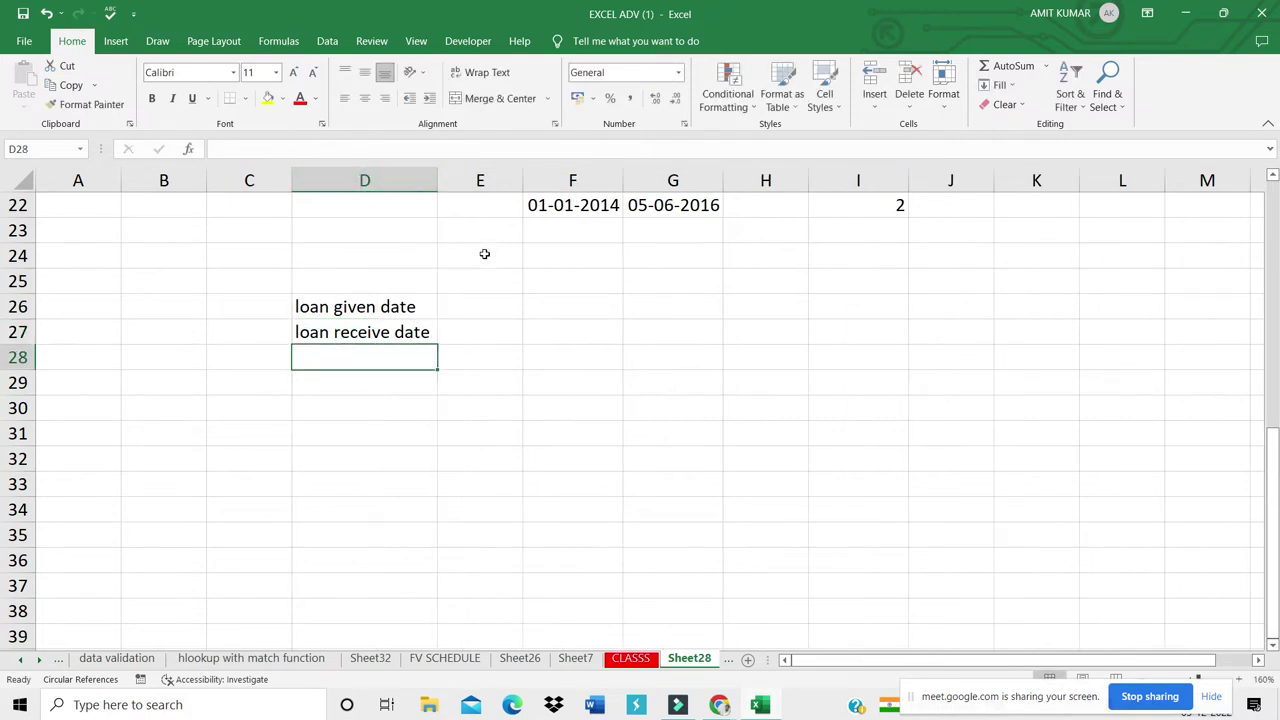
Step: Add the result labels "year", "month" and "days" in cells D29, D30 and D31
click(477, 308)
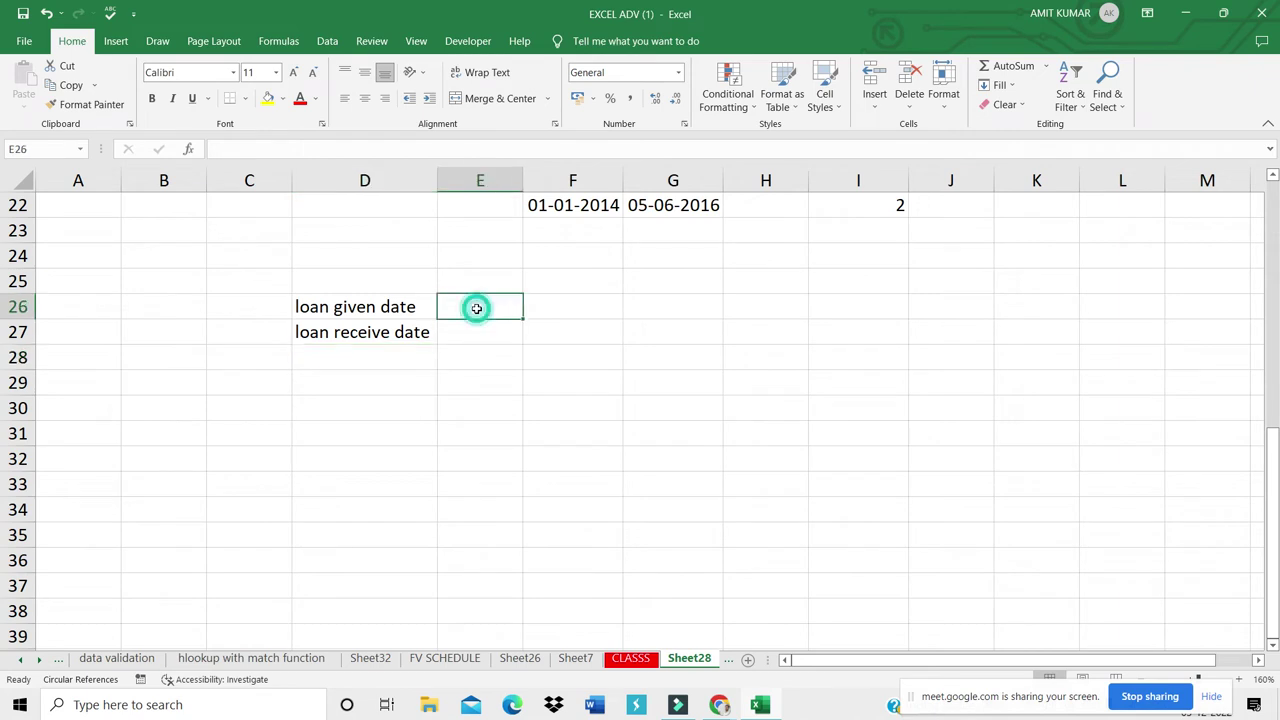
click(418, 378)
text(year)
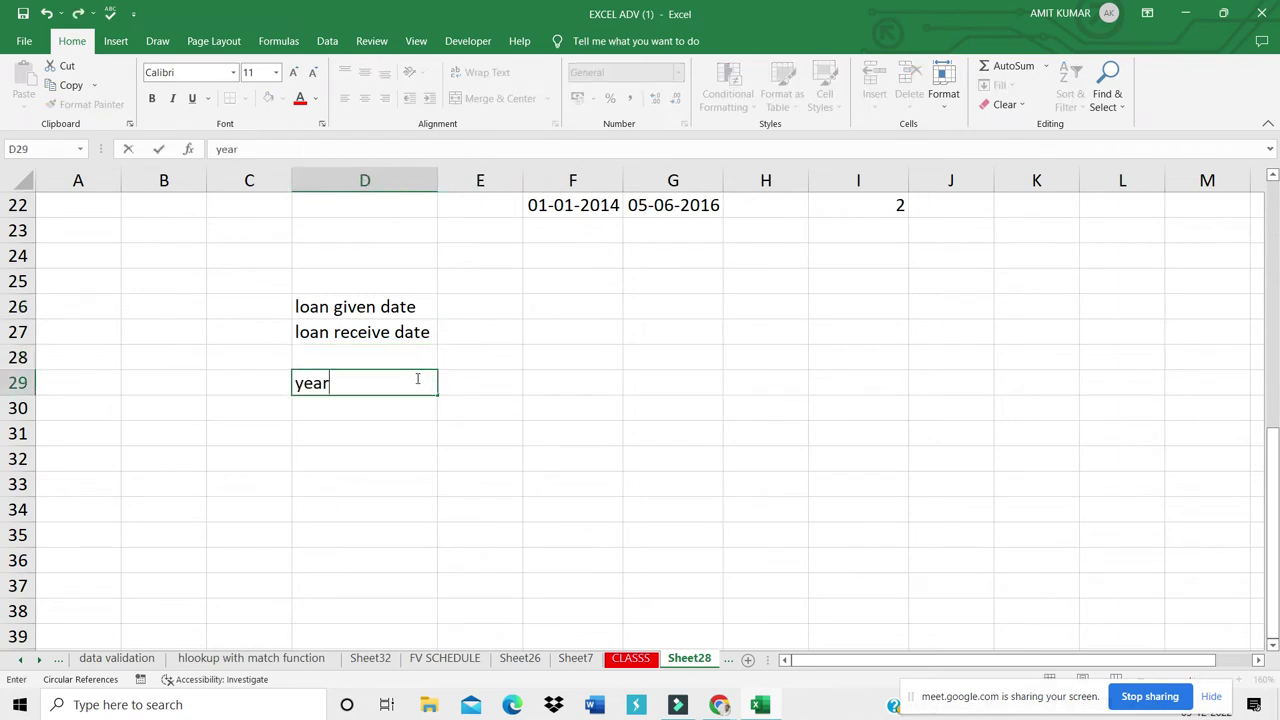
key(Return)
text(month)
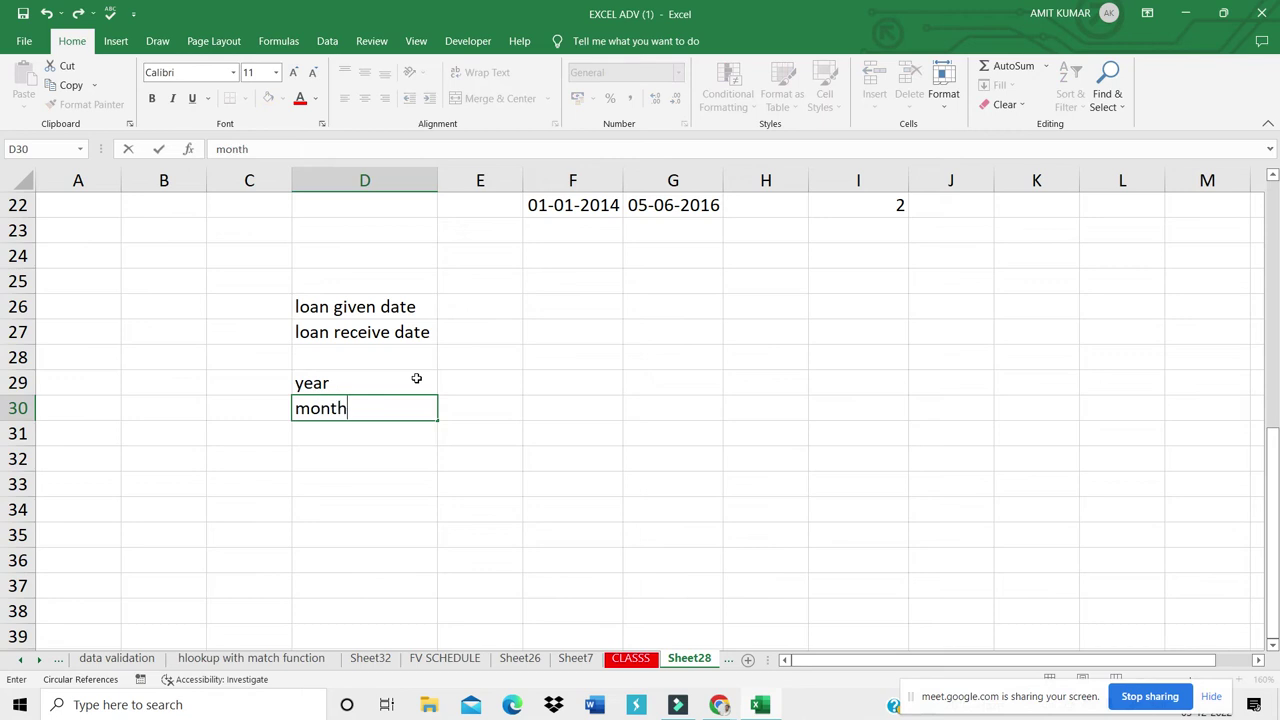
key(Return)
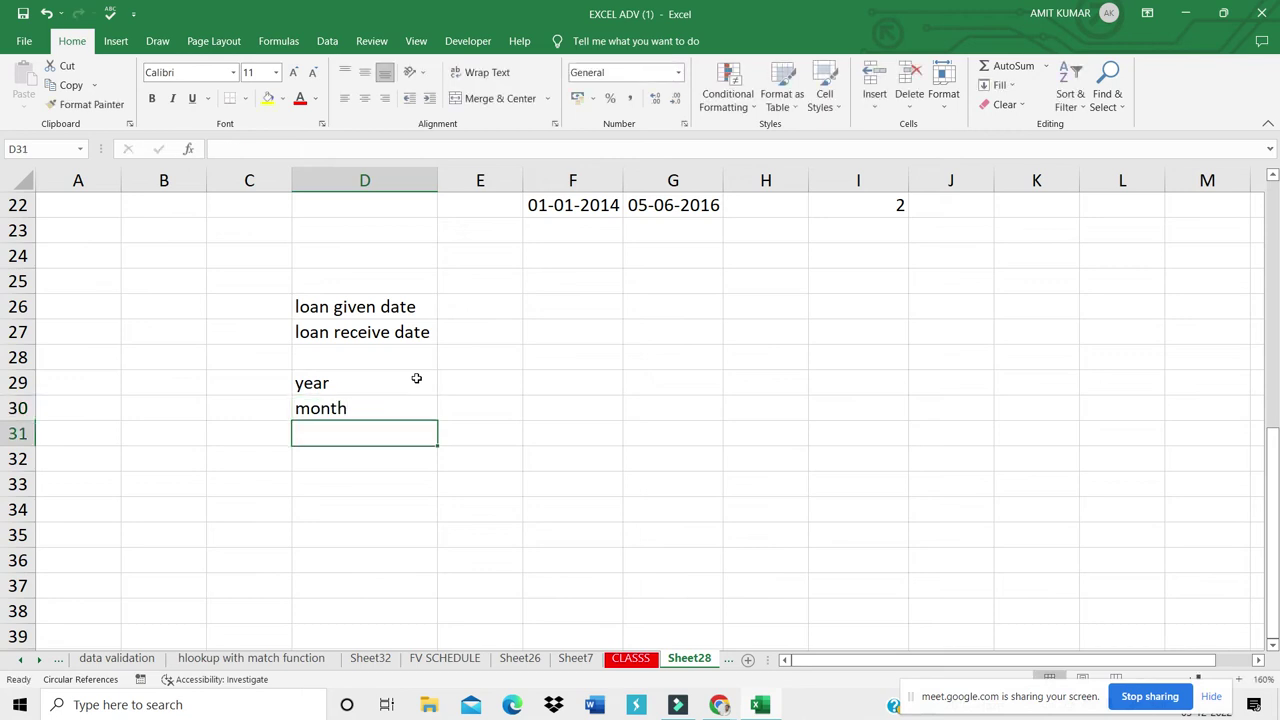
text(days)
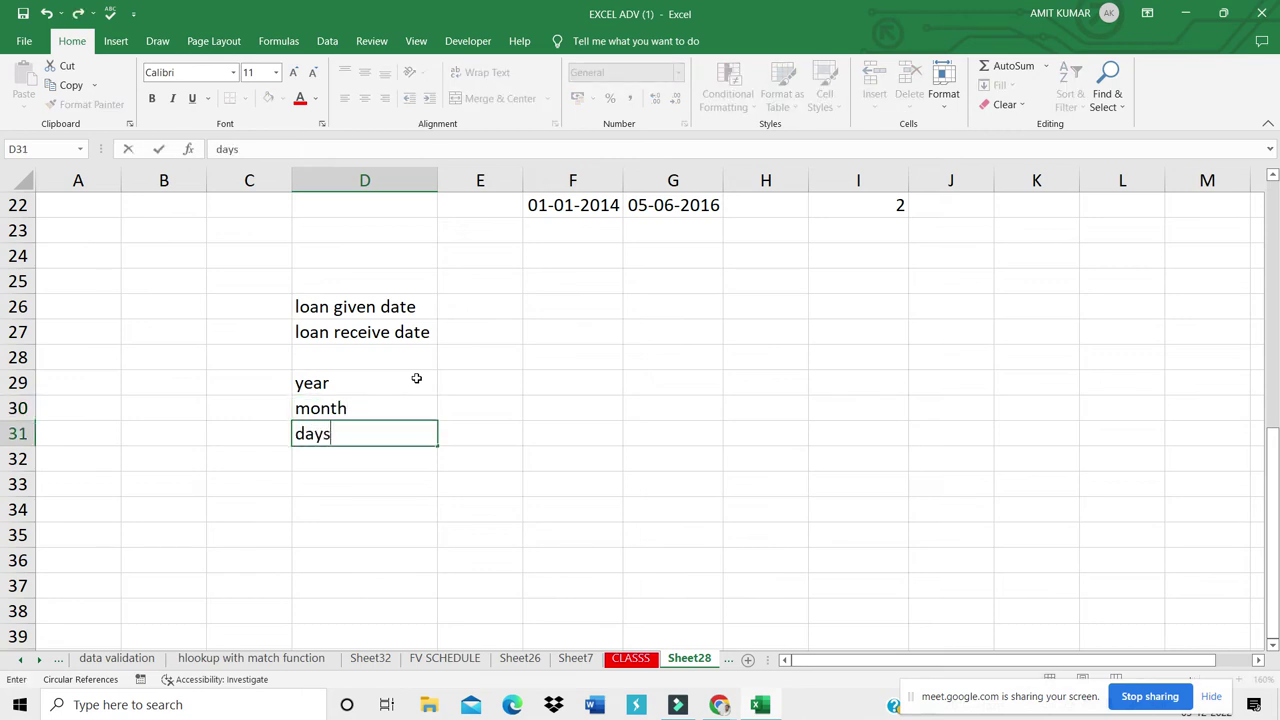
key(Return)
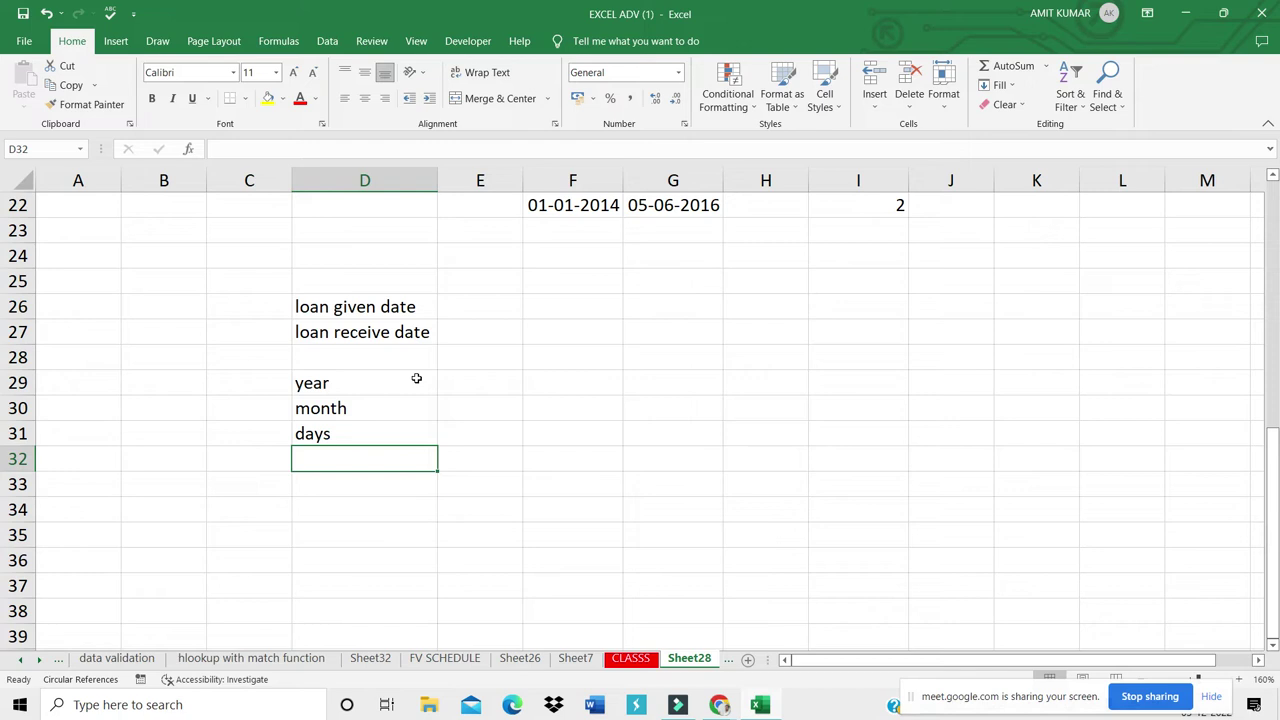
Step: Enter 15-06-2001 as the loan given date in cell E26
click(469, 306)
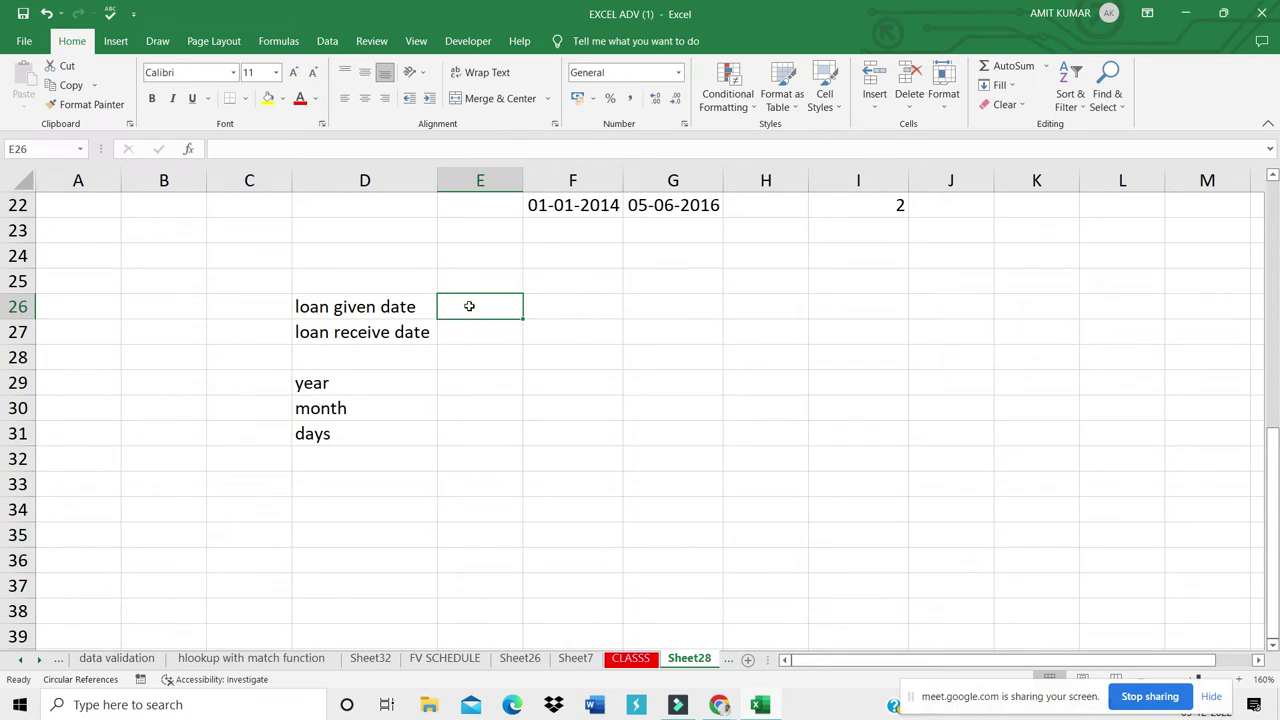
text(1)
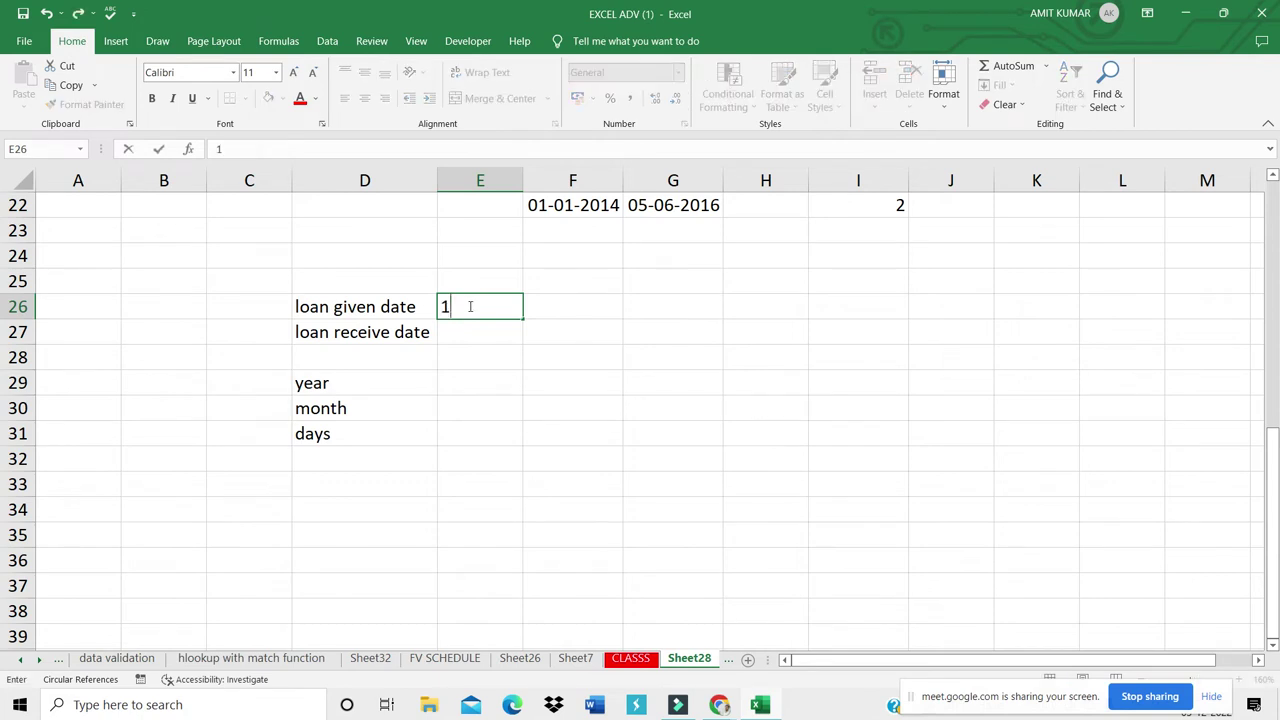
text(5-06-2001)
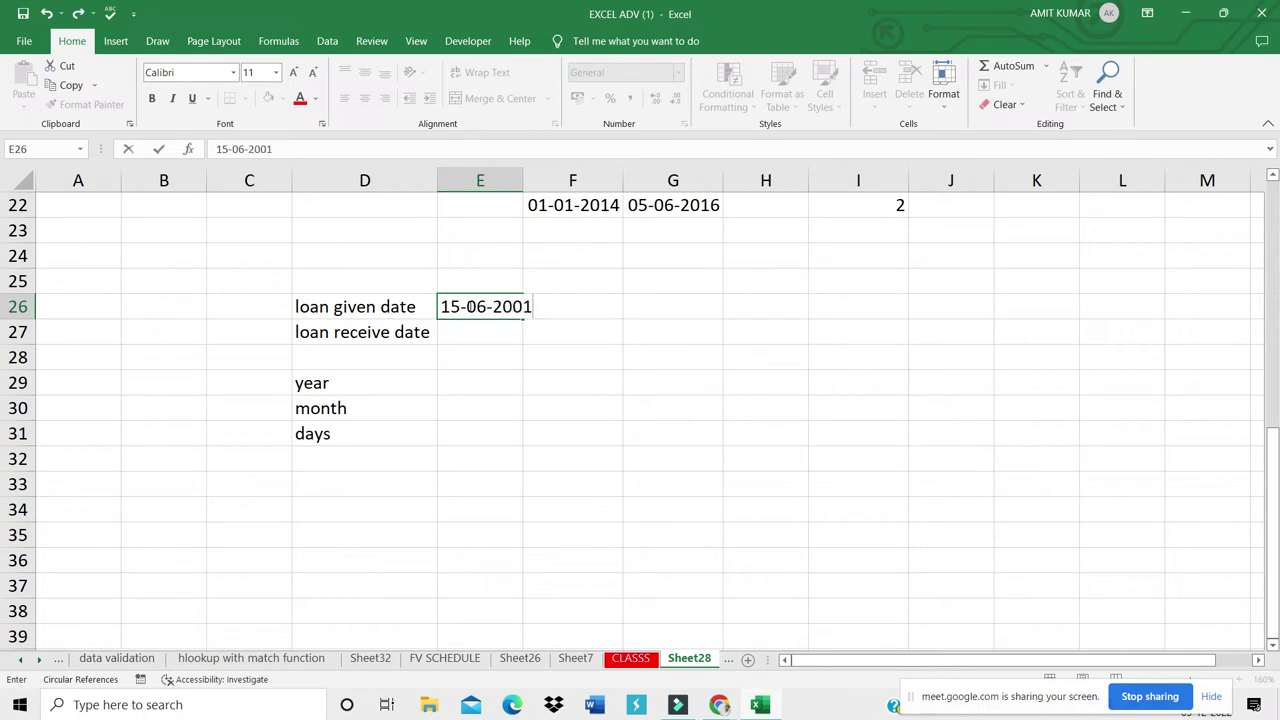
key(Return)
Step: Enter 10-08-2019 as the loan receive date in cell E27
click(586, 331)
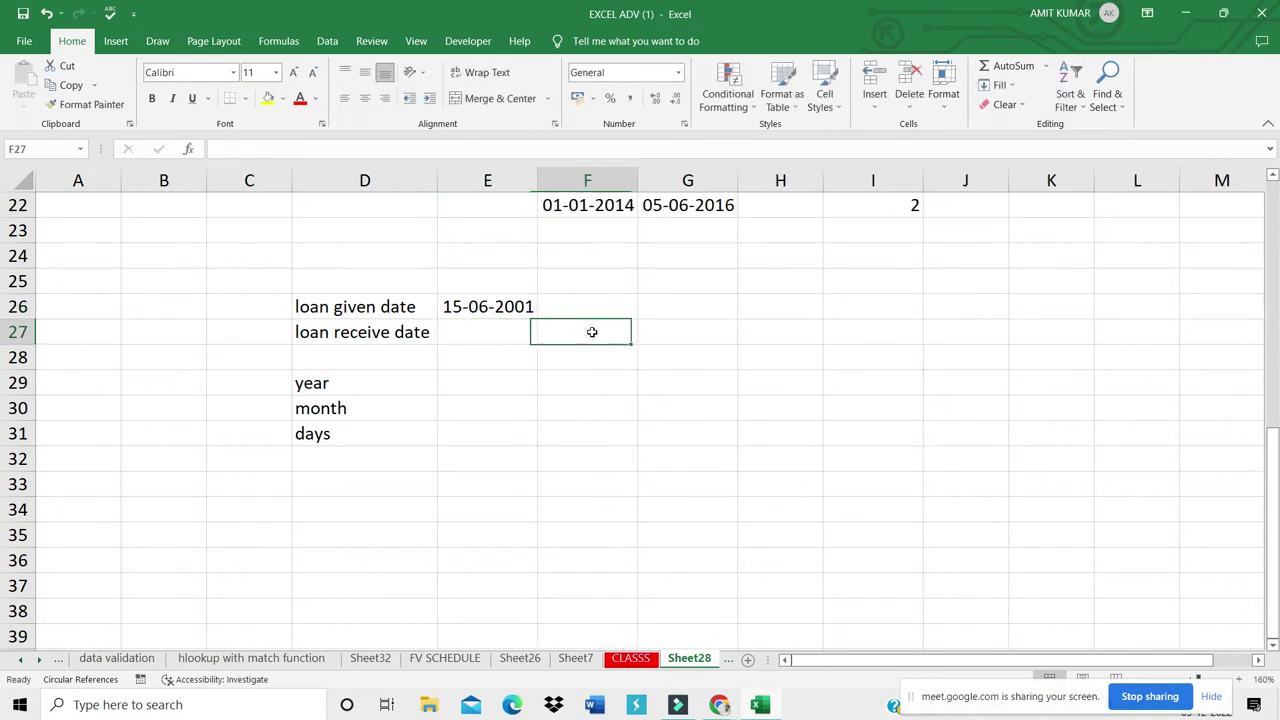
click(482, 330)
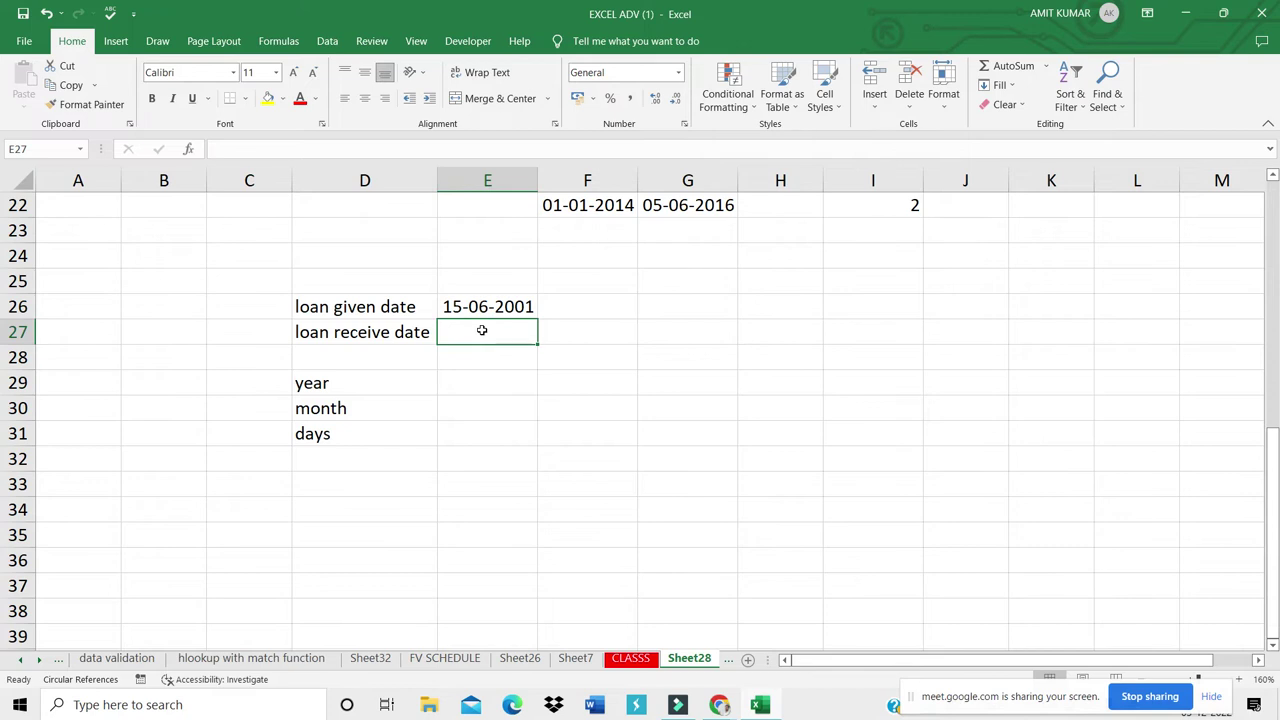
text(10)
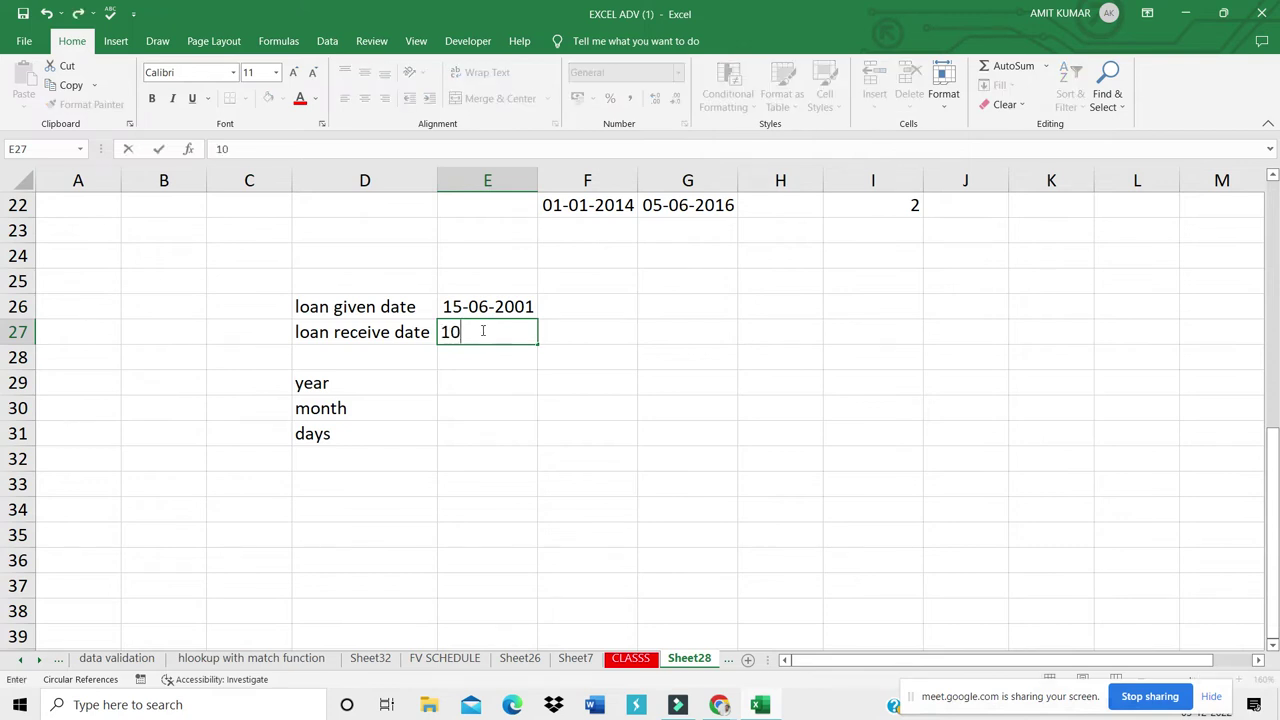
text(-8-200)
key(BackSpace)
text(19)
key(Return)
Step: Calculate the full years between the two loan dates in E29 with the formula =datedif(E26,E27,"y")
click(485, 389)
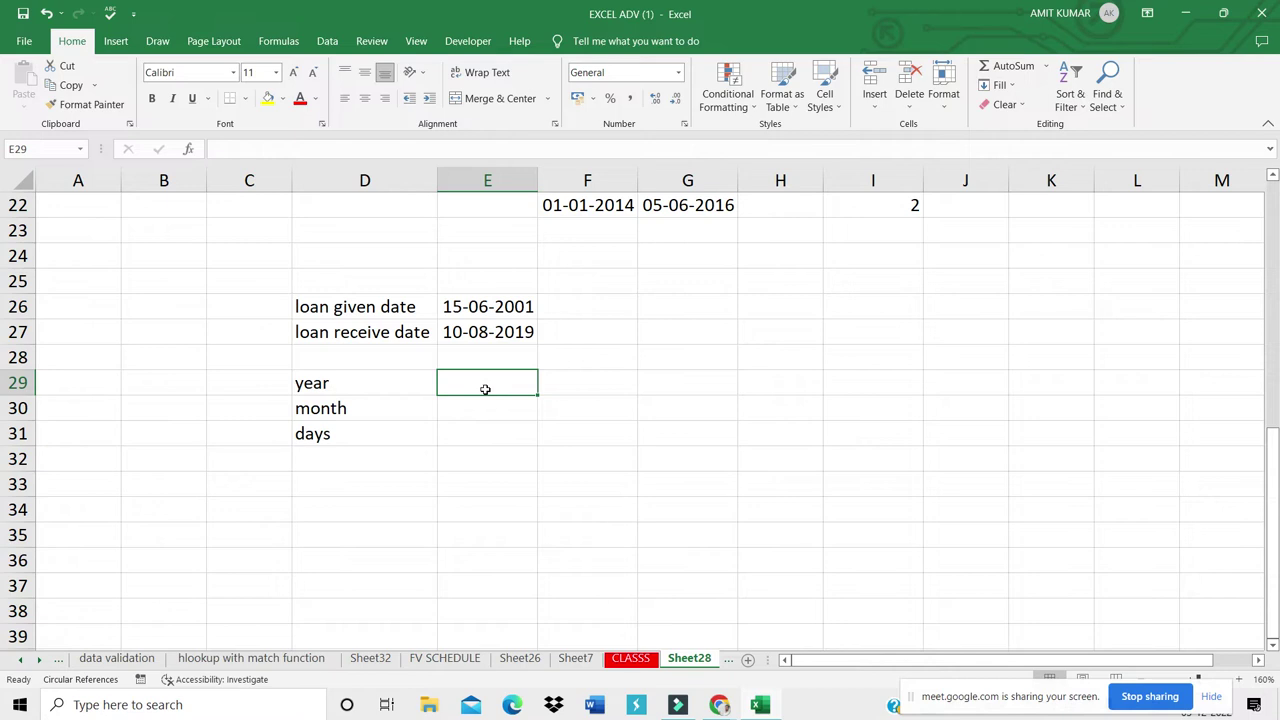
text(=da)
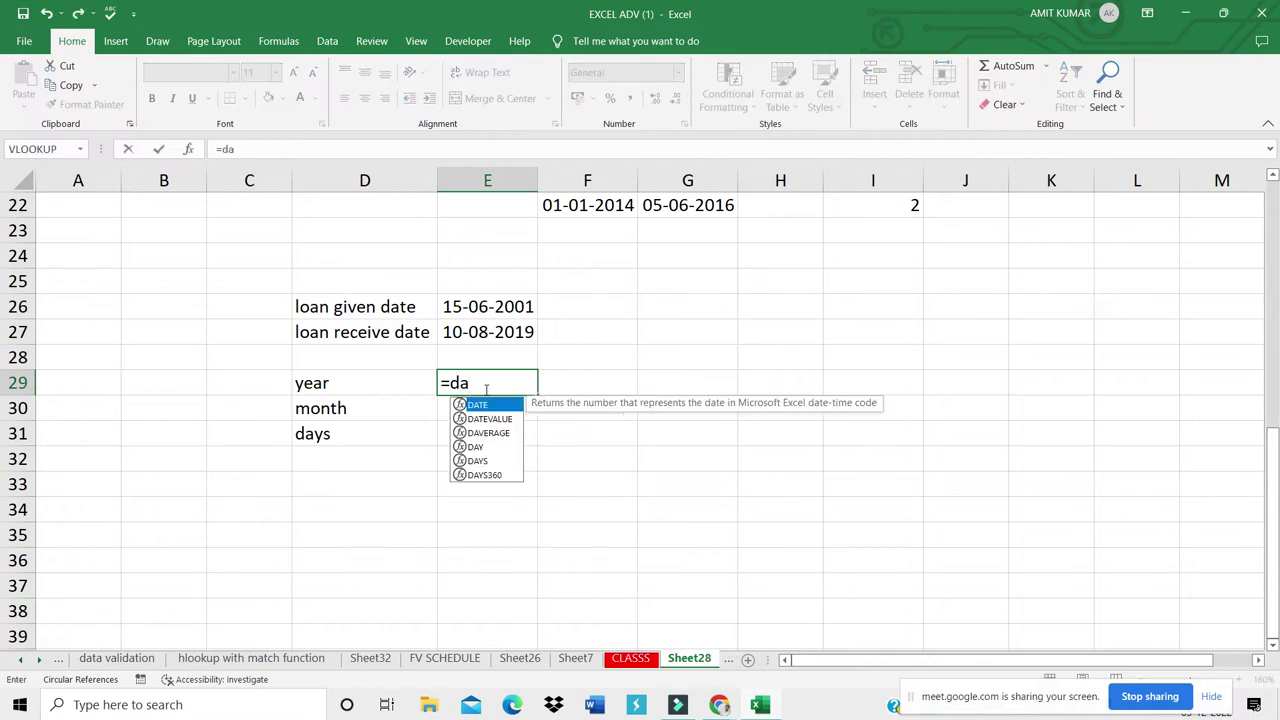
text(tedif()
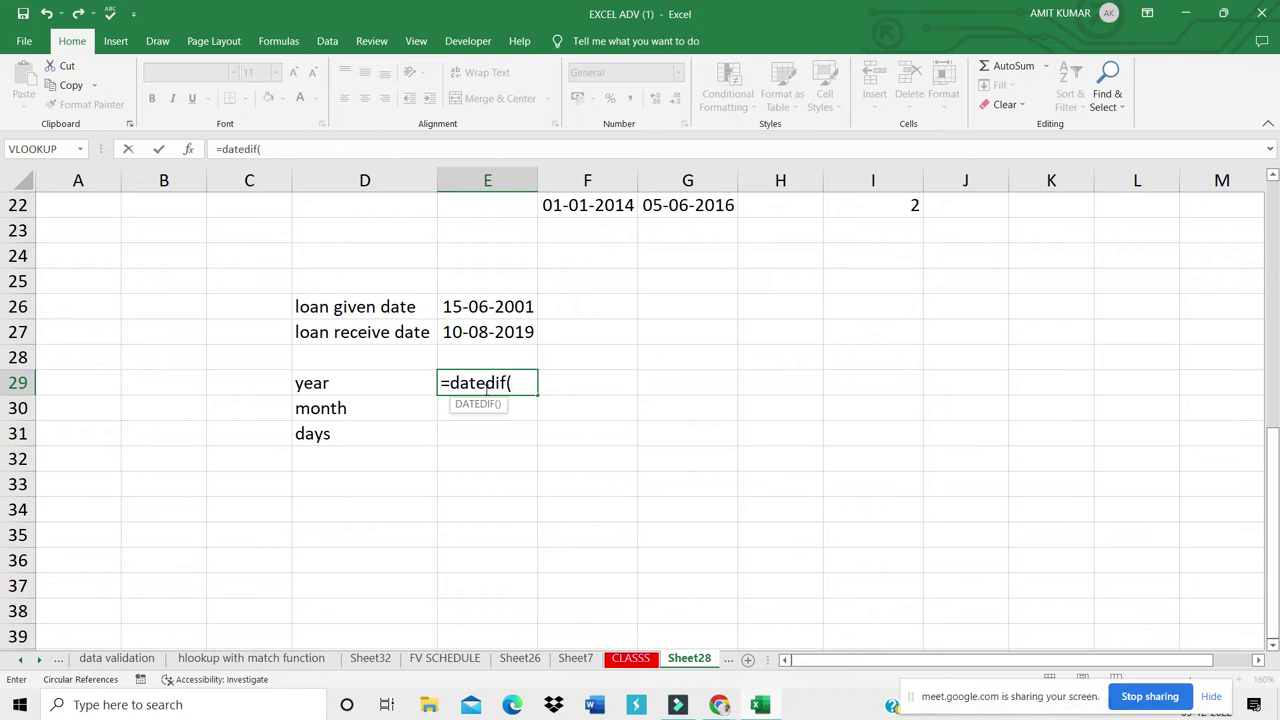
click(482, 306)
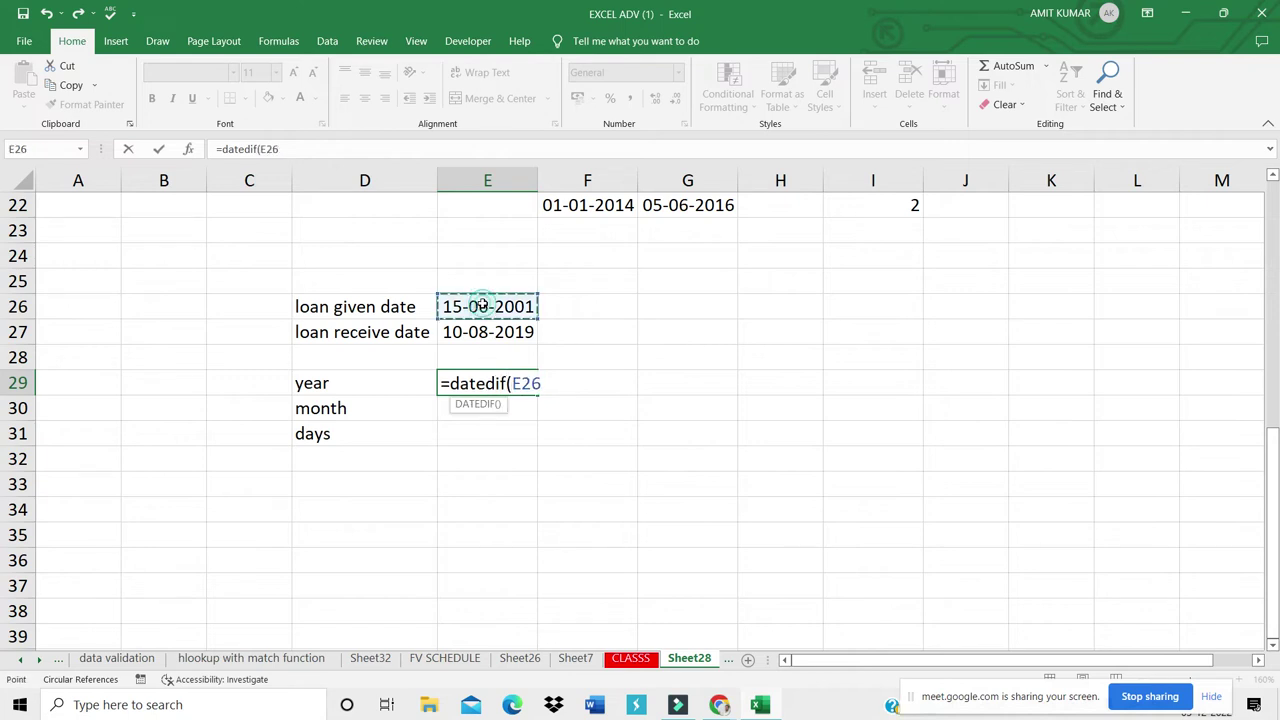
text(,)
click(484, 332)
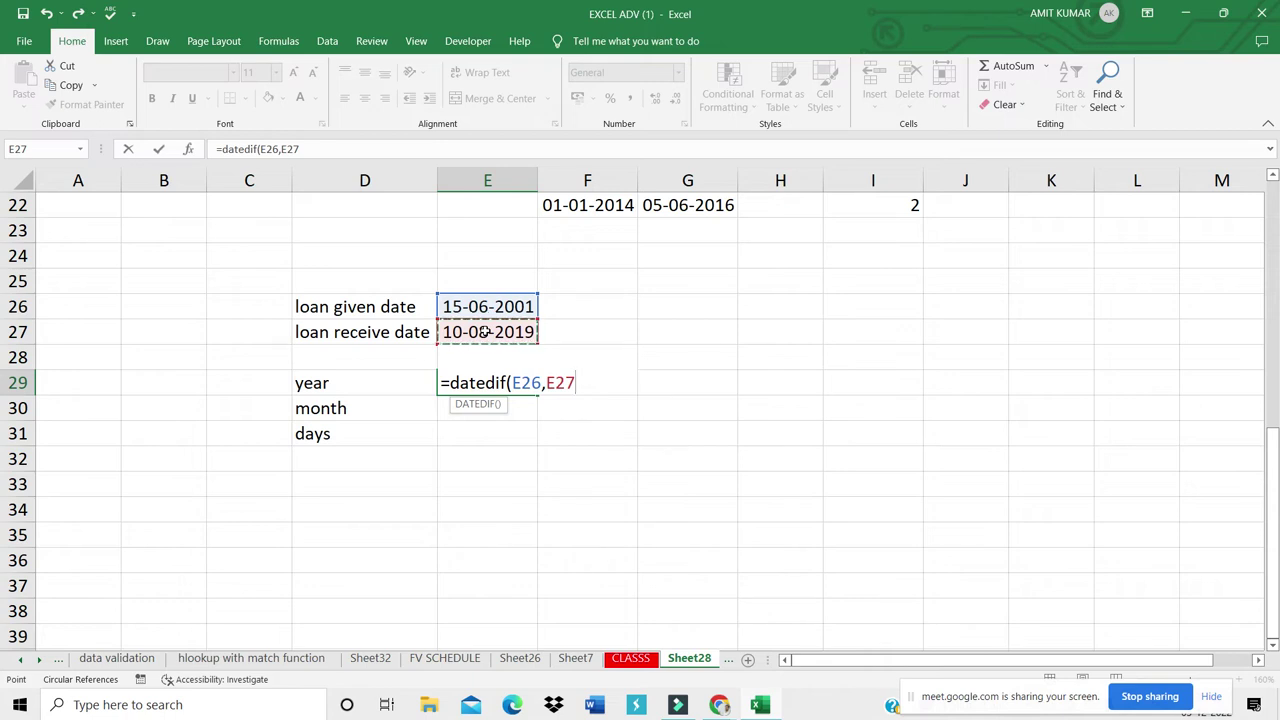
text(,"y"))
key(Return)
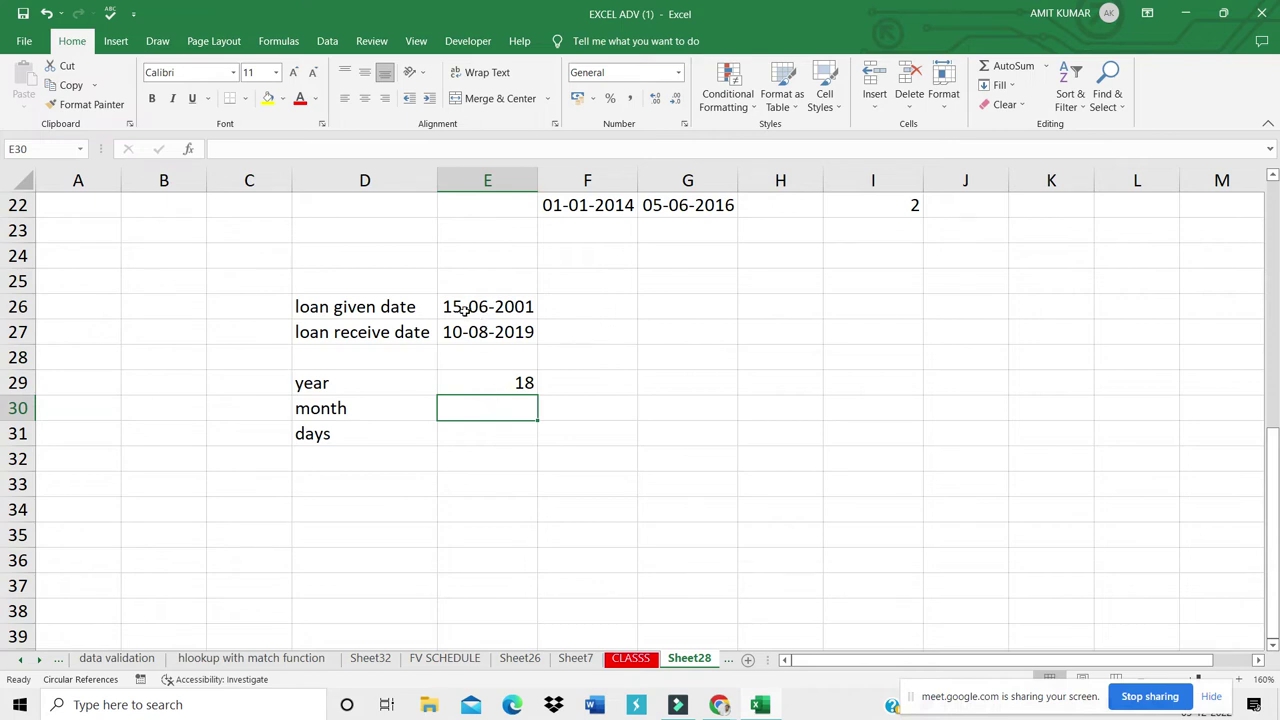
drag(512, 380, 475, 340)
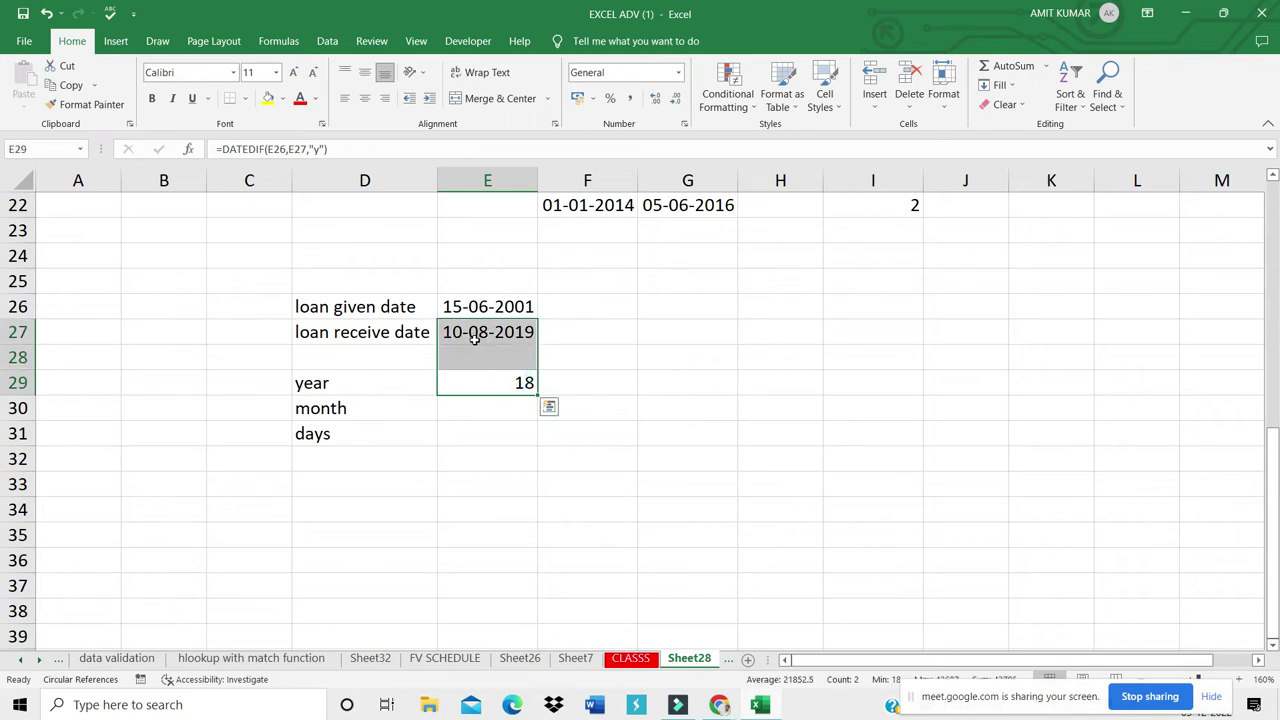
click(594, 354)
click(470, 330)
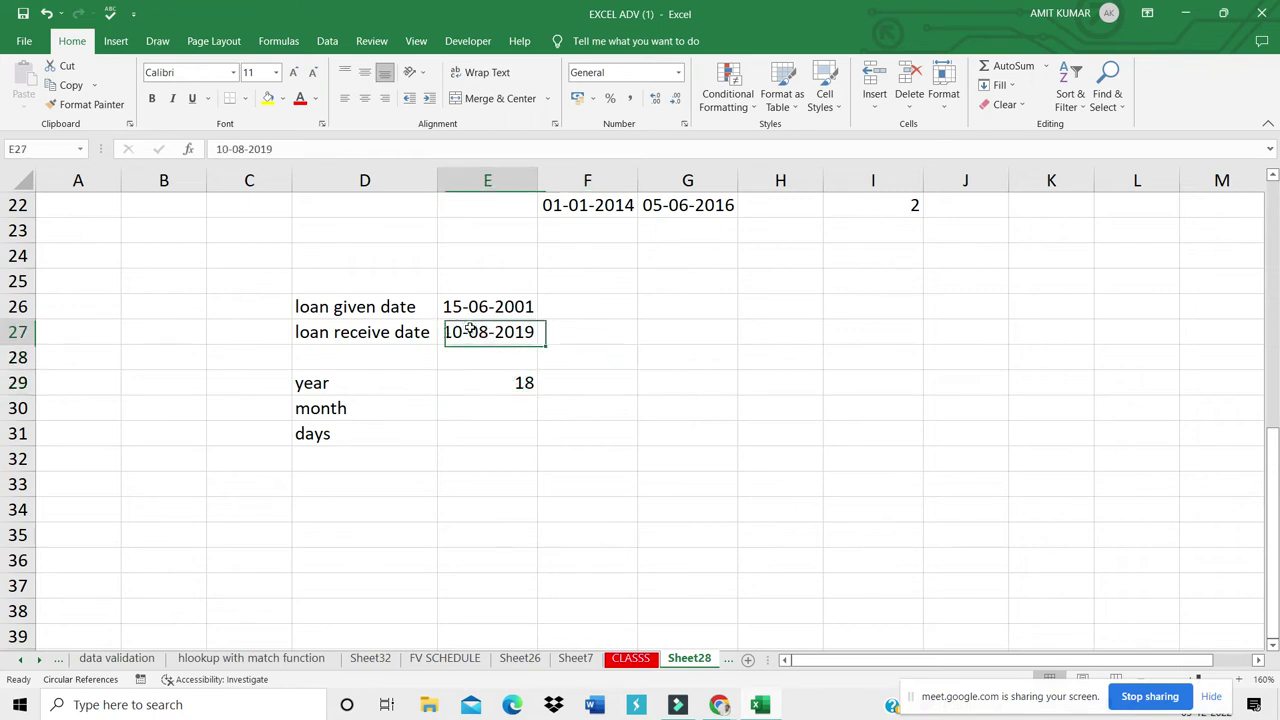
double_click(470, 330)
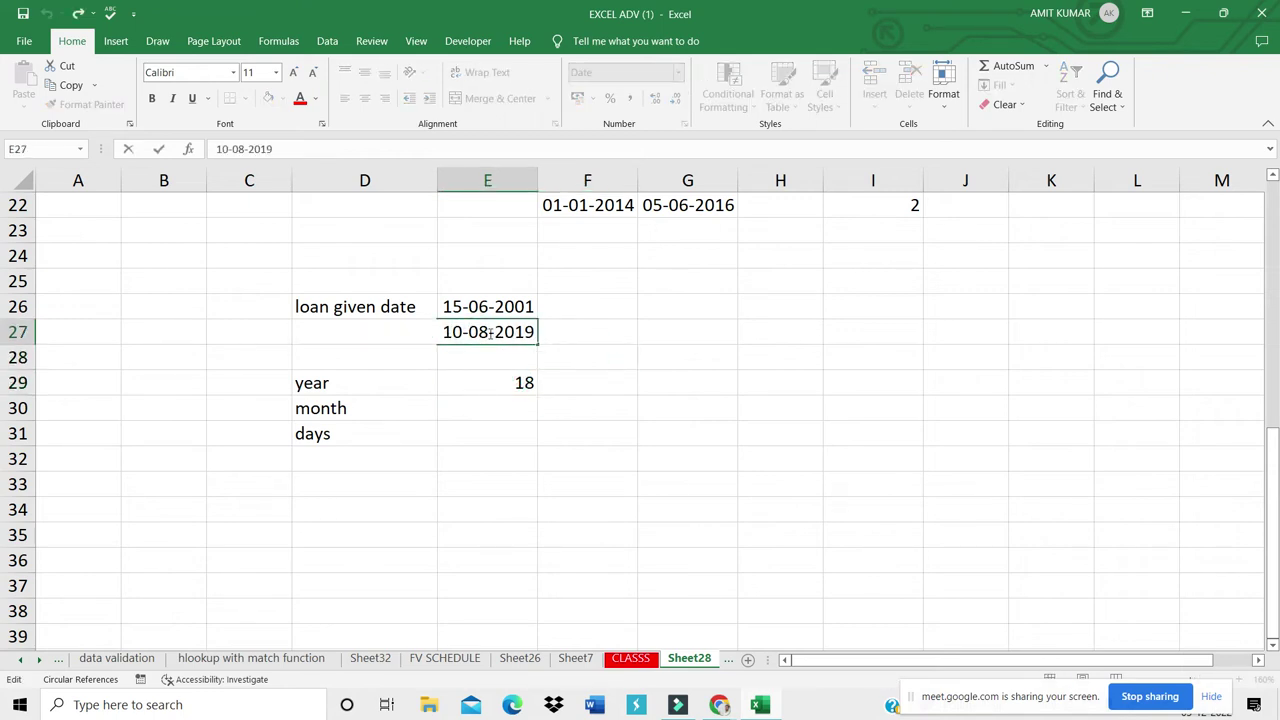
key(BackSpace)
key(Left)
key(Left)
key(Delete)
click(680, 424)
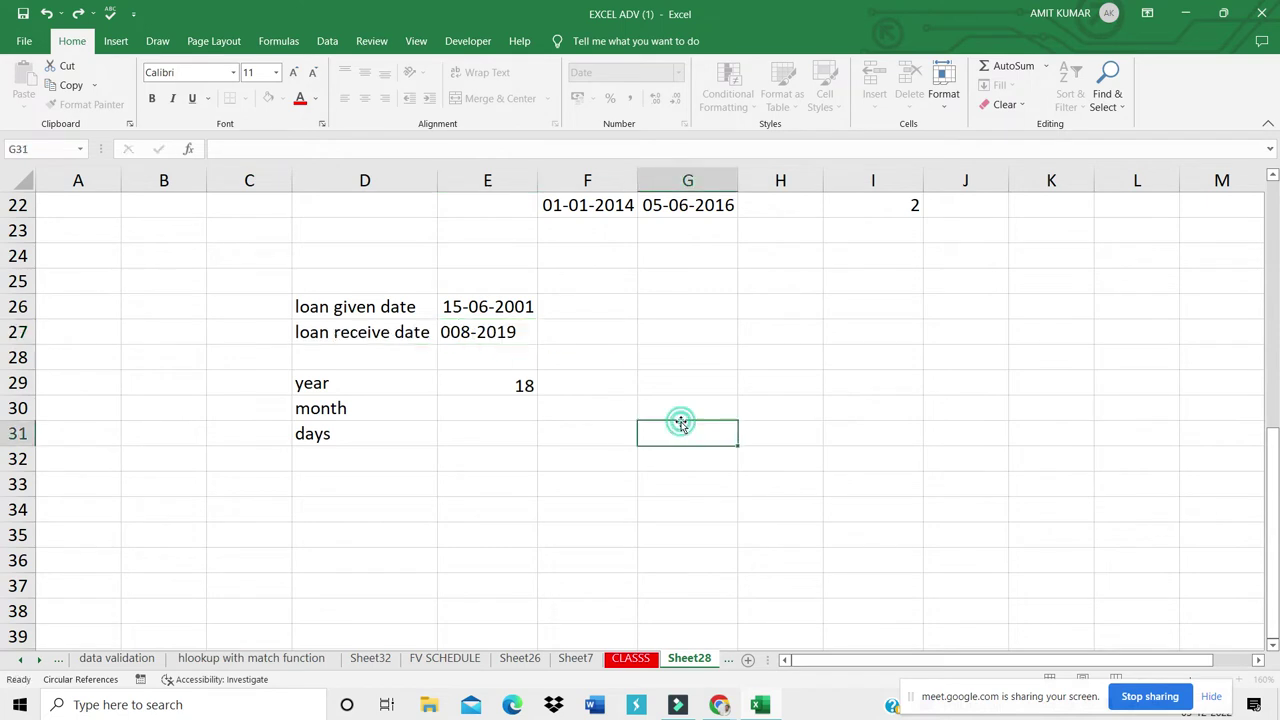
Step: Replace the loan receive date in cell E27 with 12-02-2019
click(485, 331)
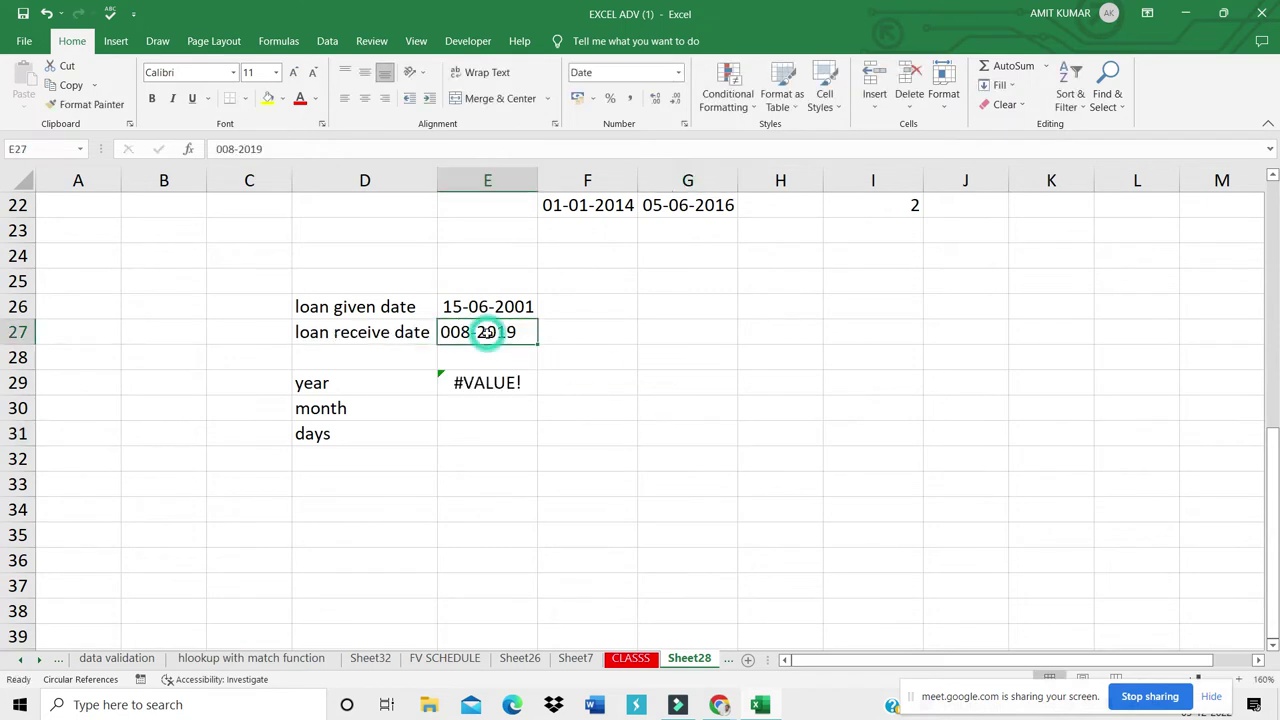
key(Delete)
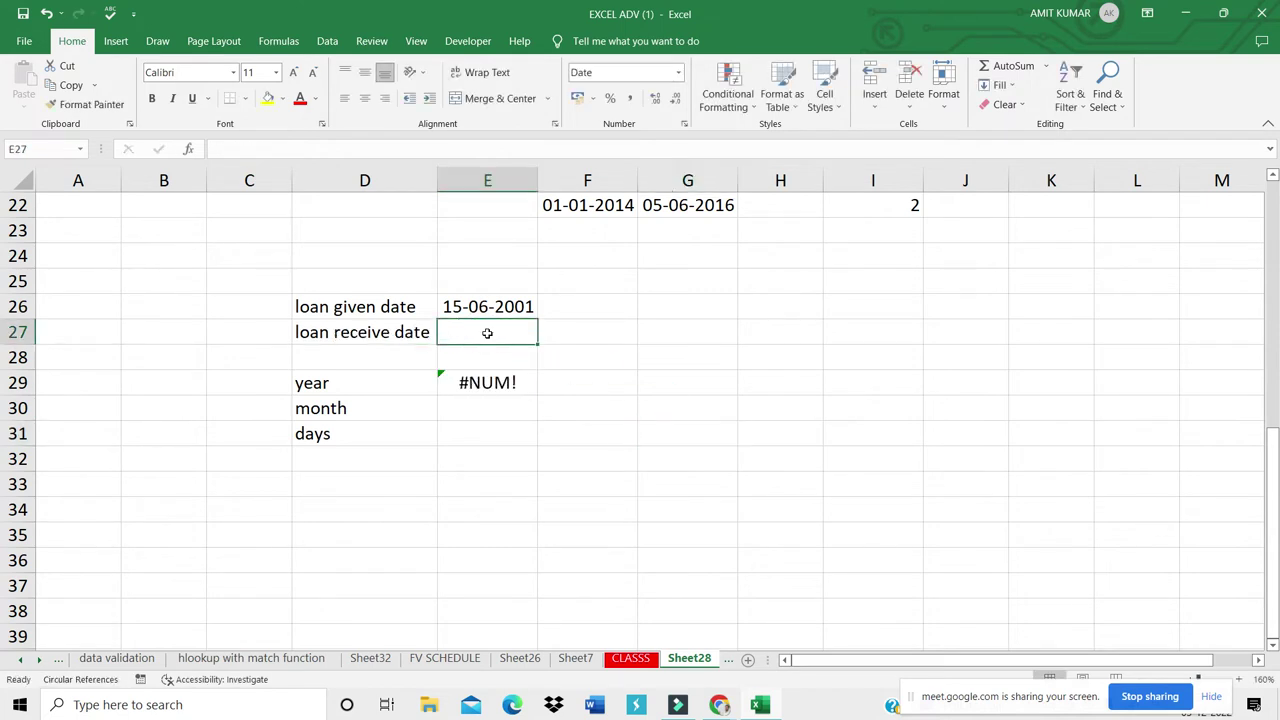
text(12-)
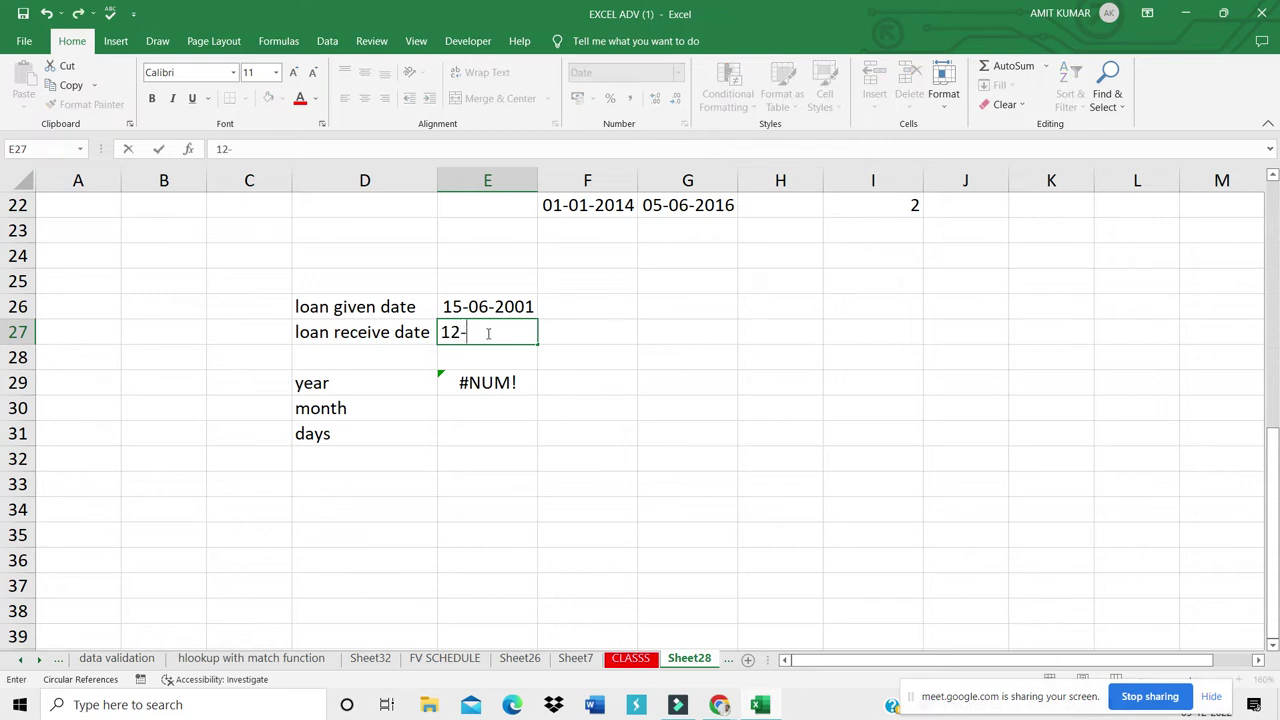
text(02-2019)
key(Return)
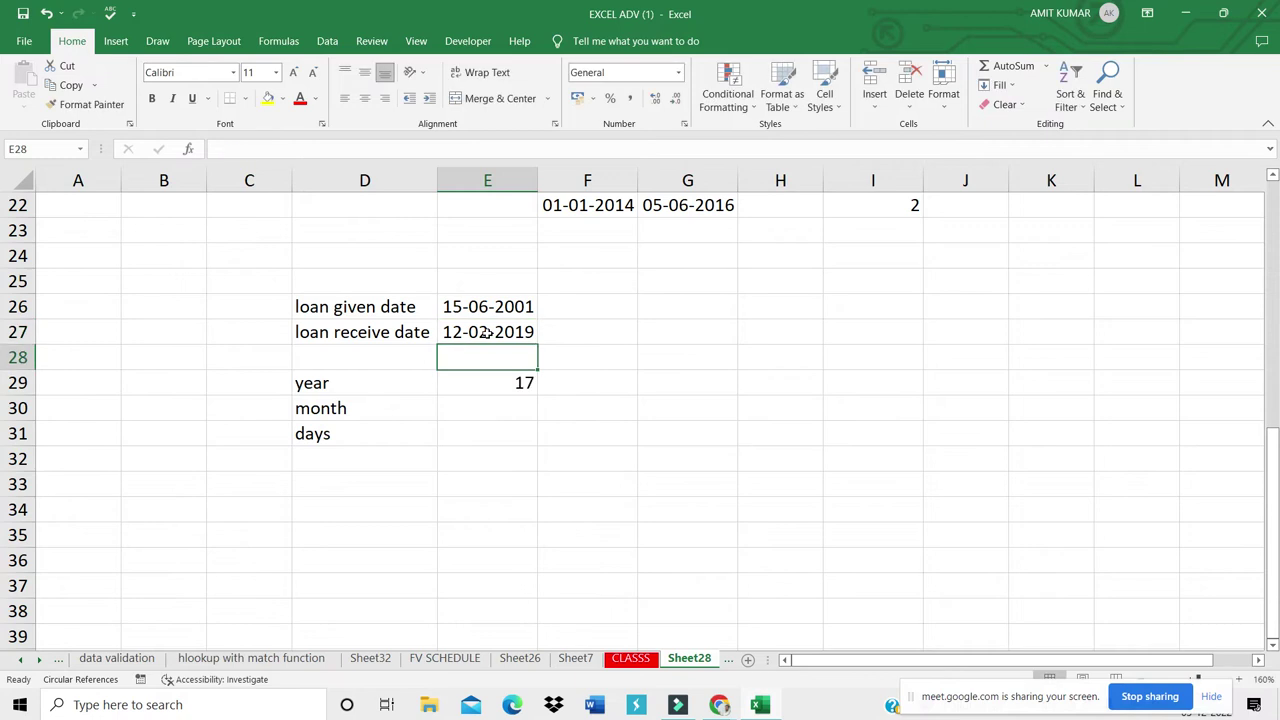
Step: Calculate the remaining months between the loan dates in E30 with the formula =datedif(E26,E27,"ym")
click(500, 432)
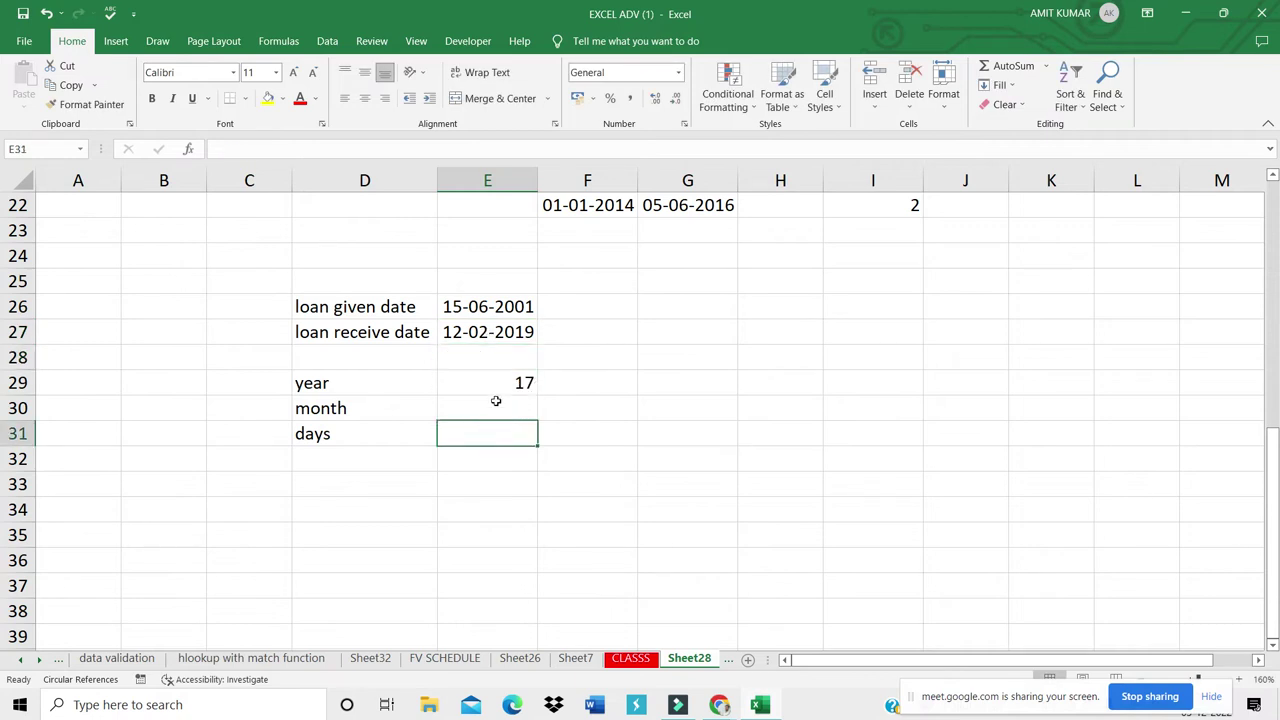
click(493, 410)
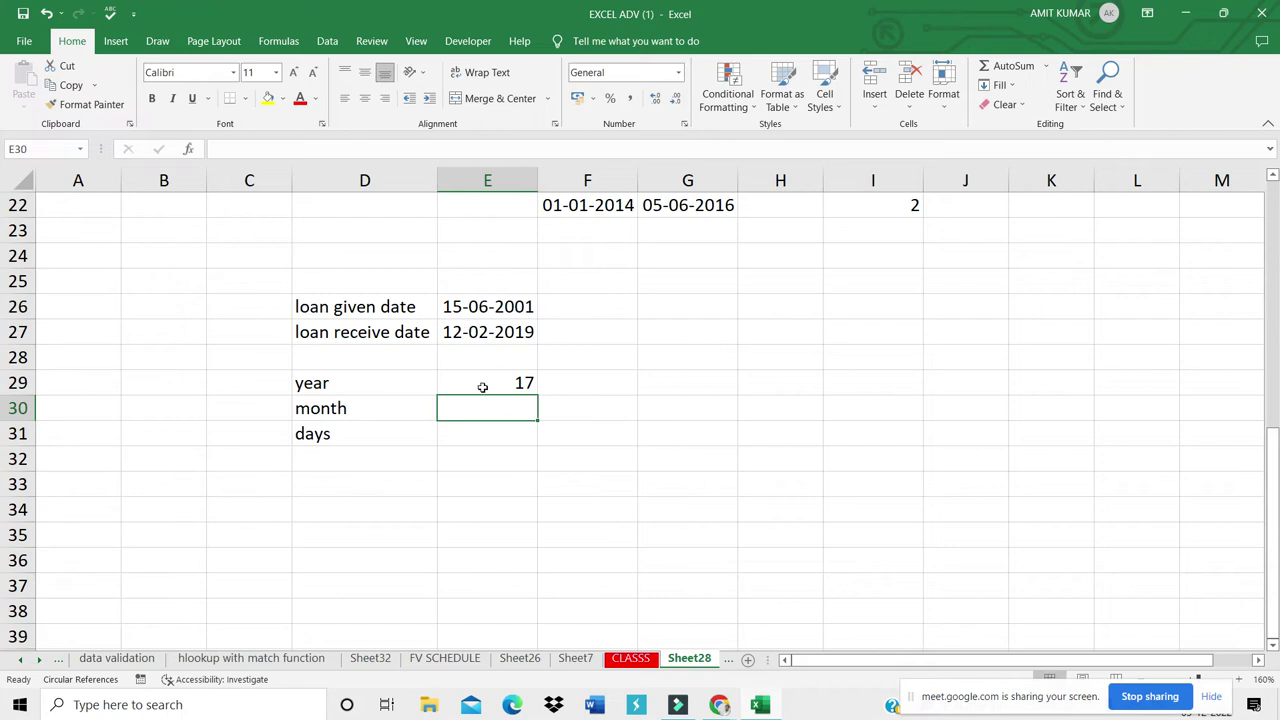
click(493, 414)
text(=)
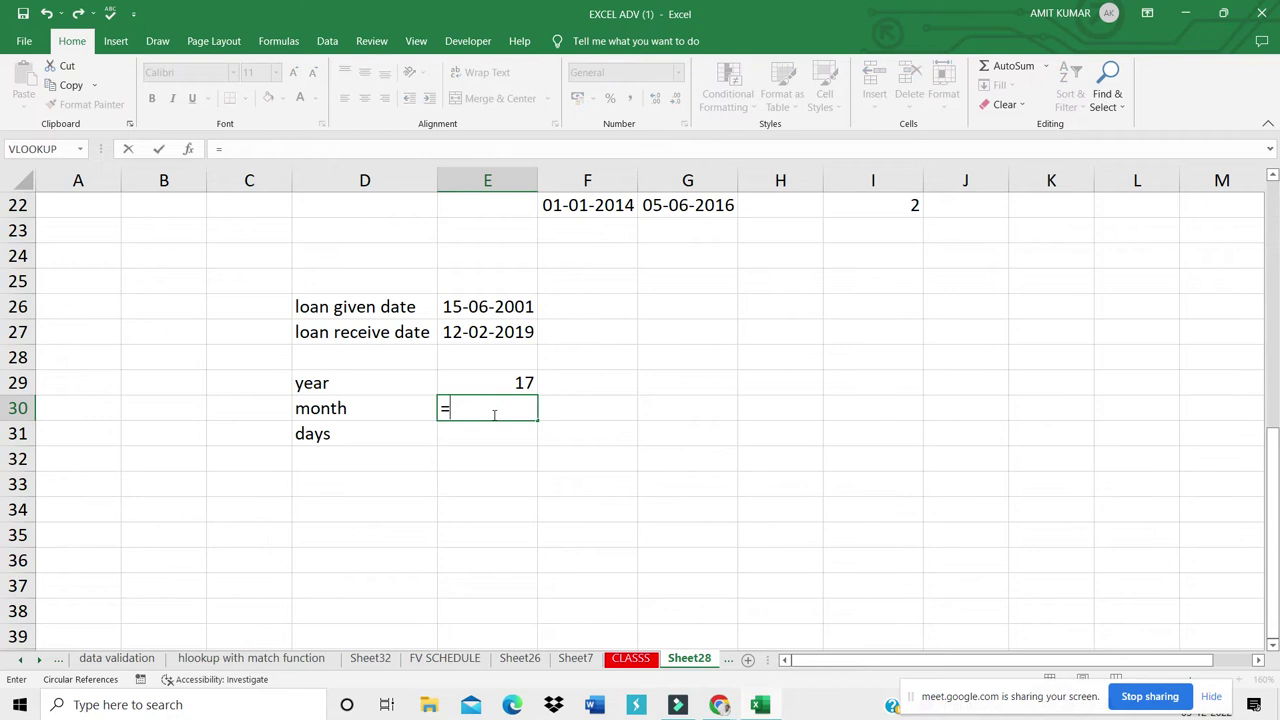
text(dated)
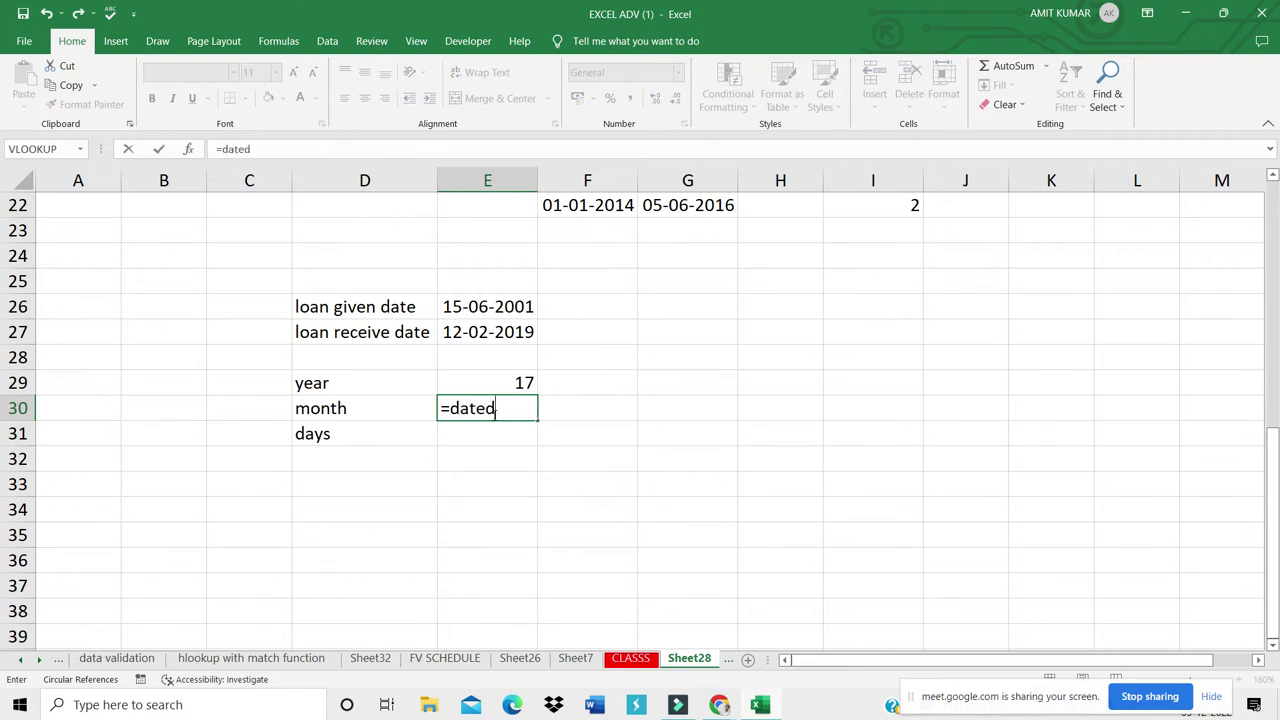
text(if()
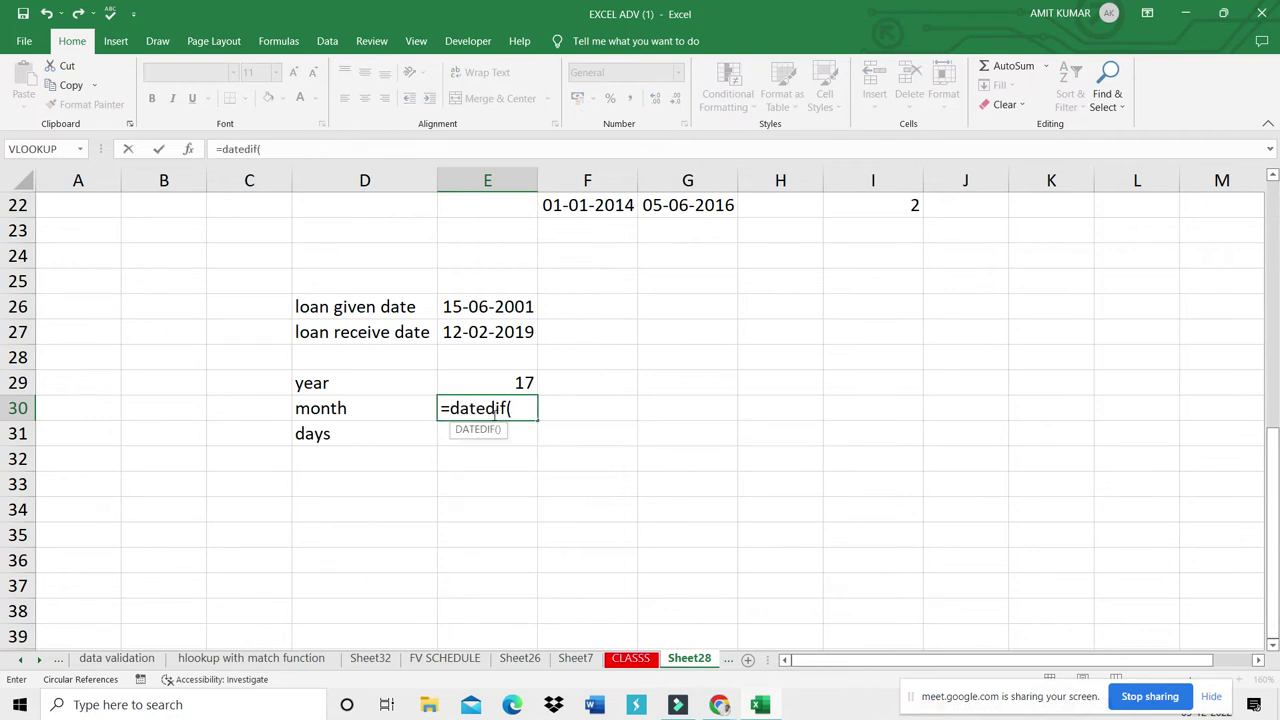
click(470, 306)
text(,)
click(479, 331)
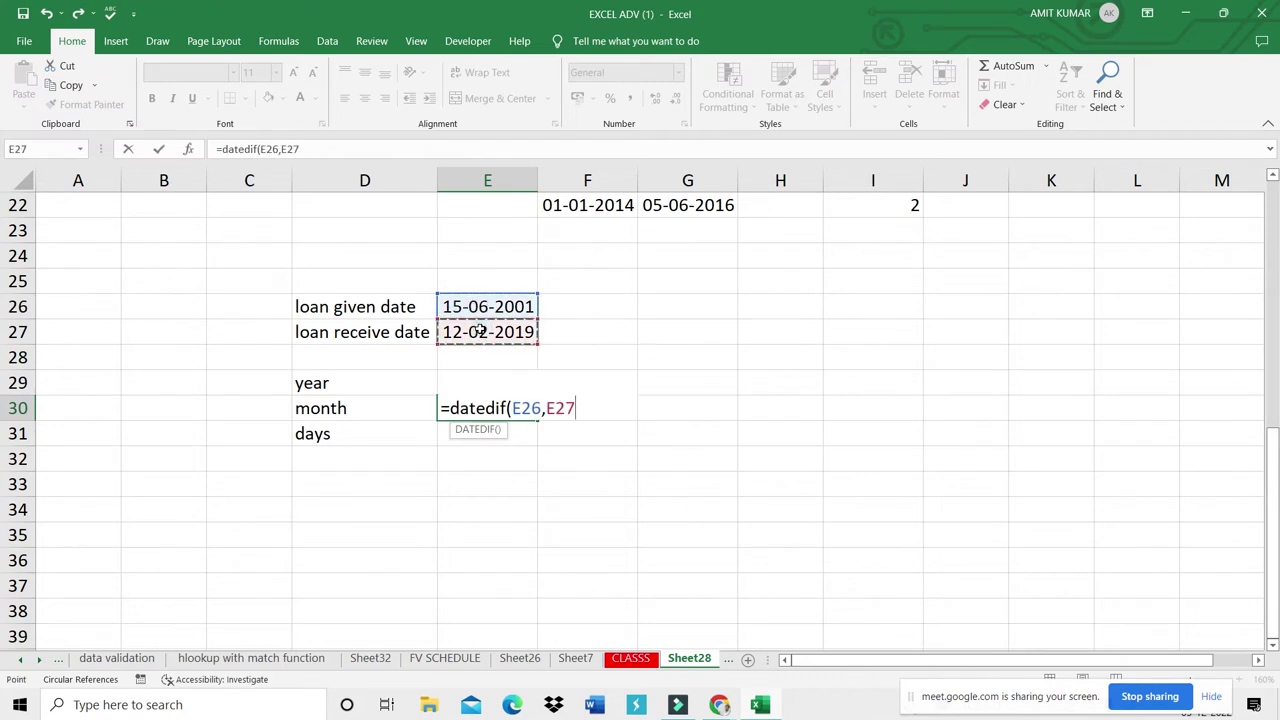
text(,")
text(ym"))
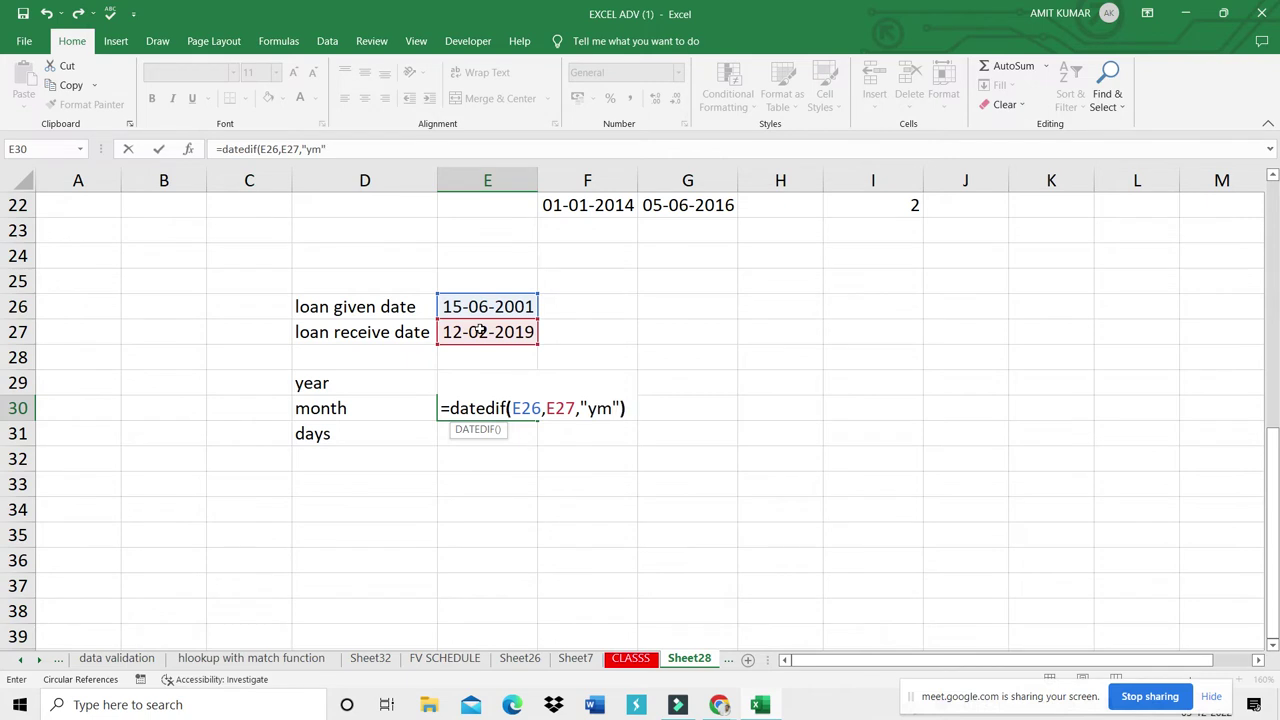
key(Return)
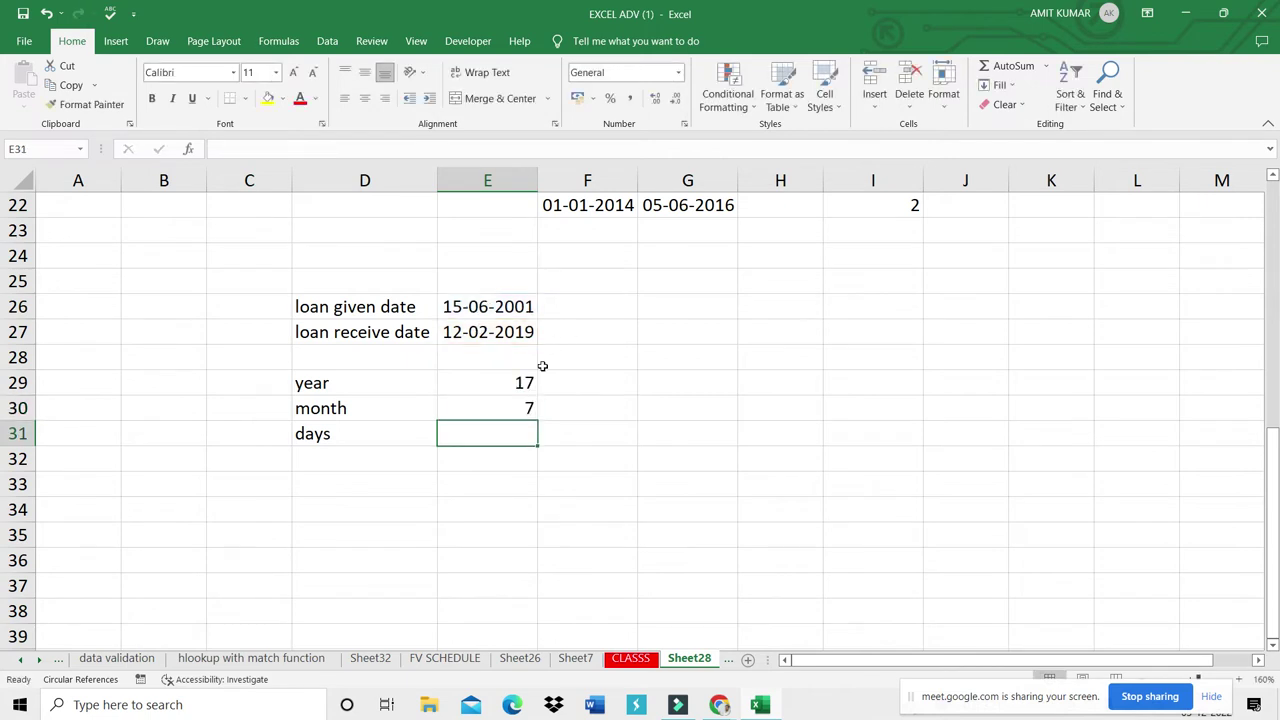
Step: Calculate the remaining days between the loan dates in E31 with the formula =datedif(E26,E27,"md")
click(497, 375)
click(510, 409)
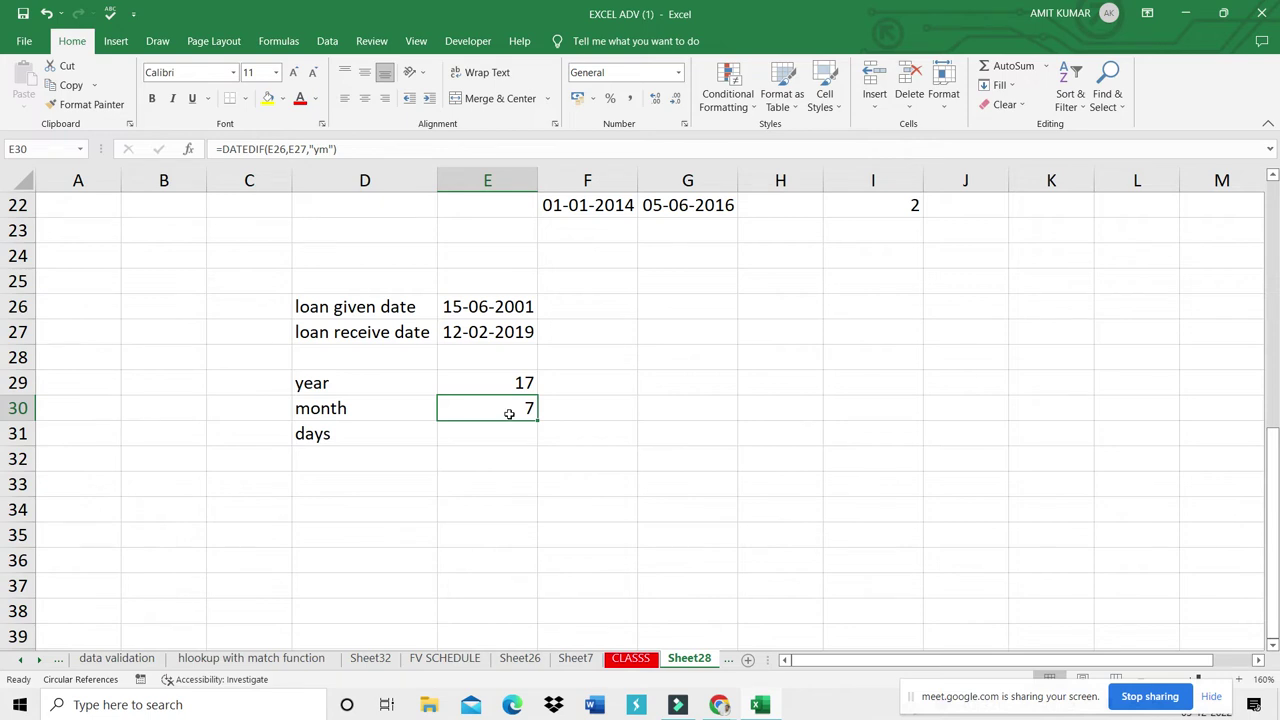
click(508, 434)
text(=)
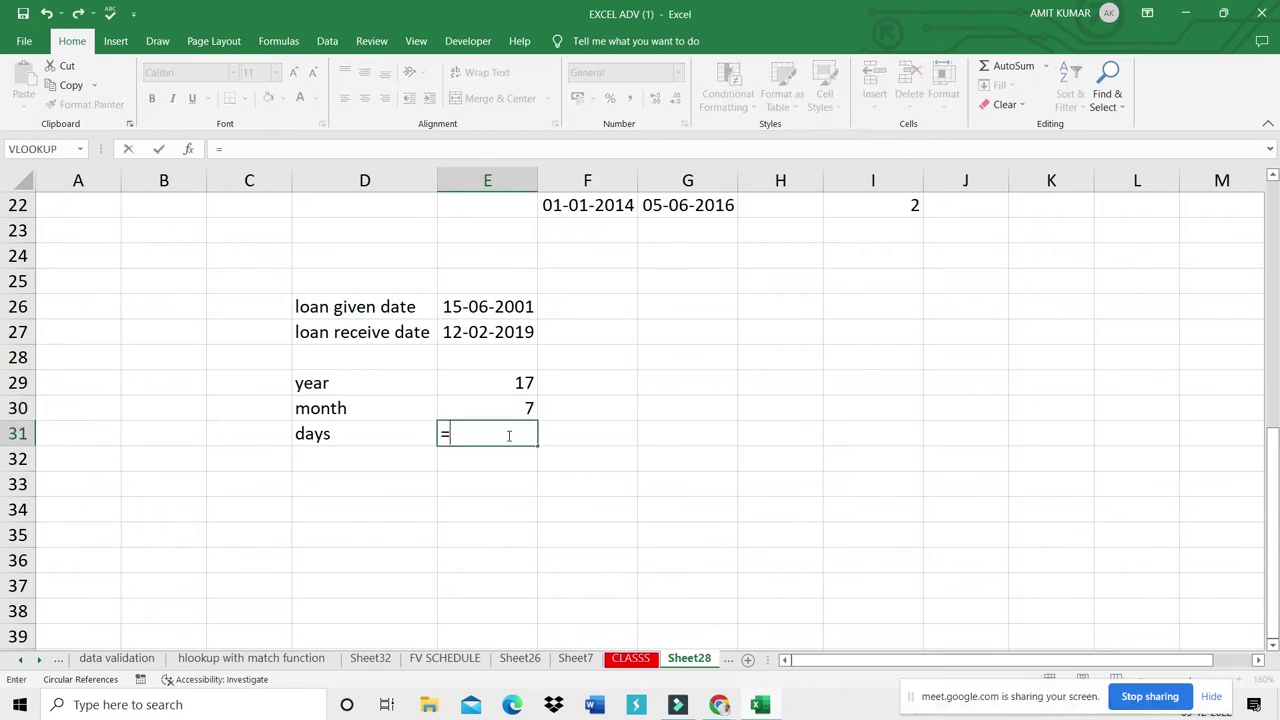
text(datedif()
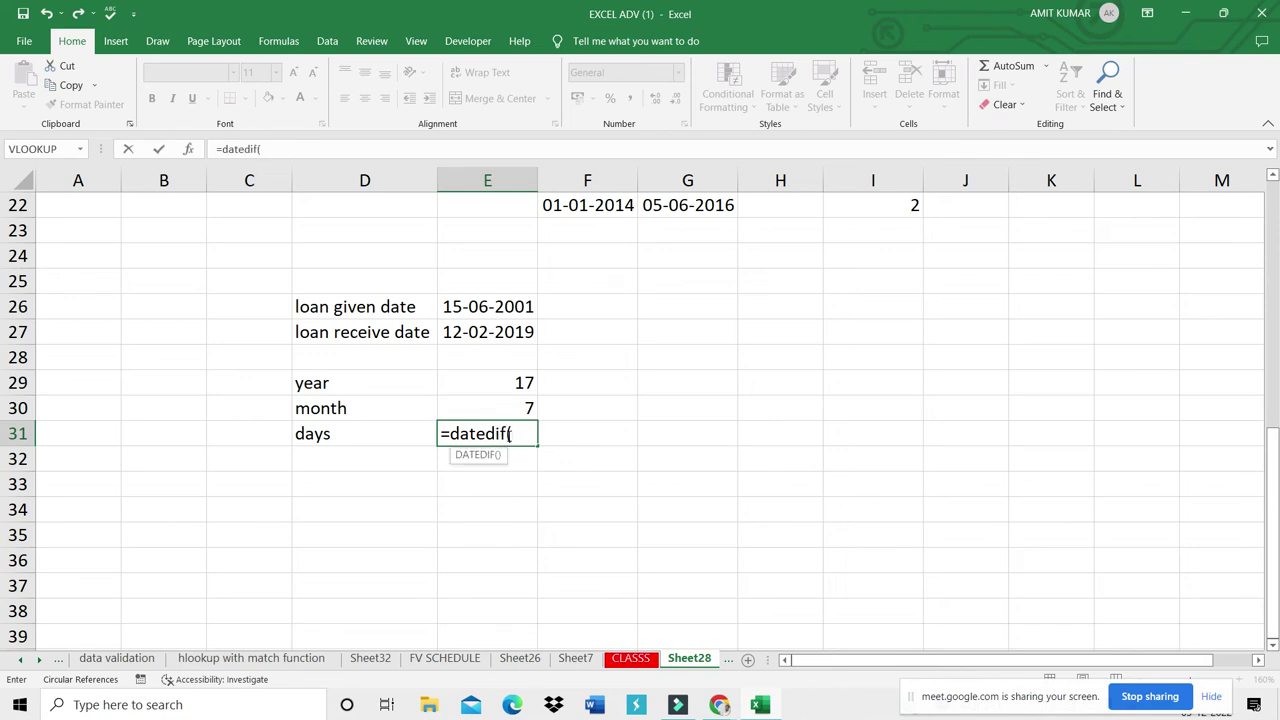
click(477, 303)
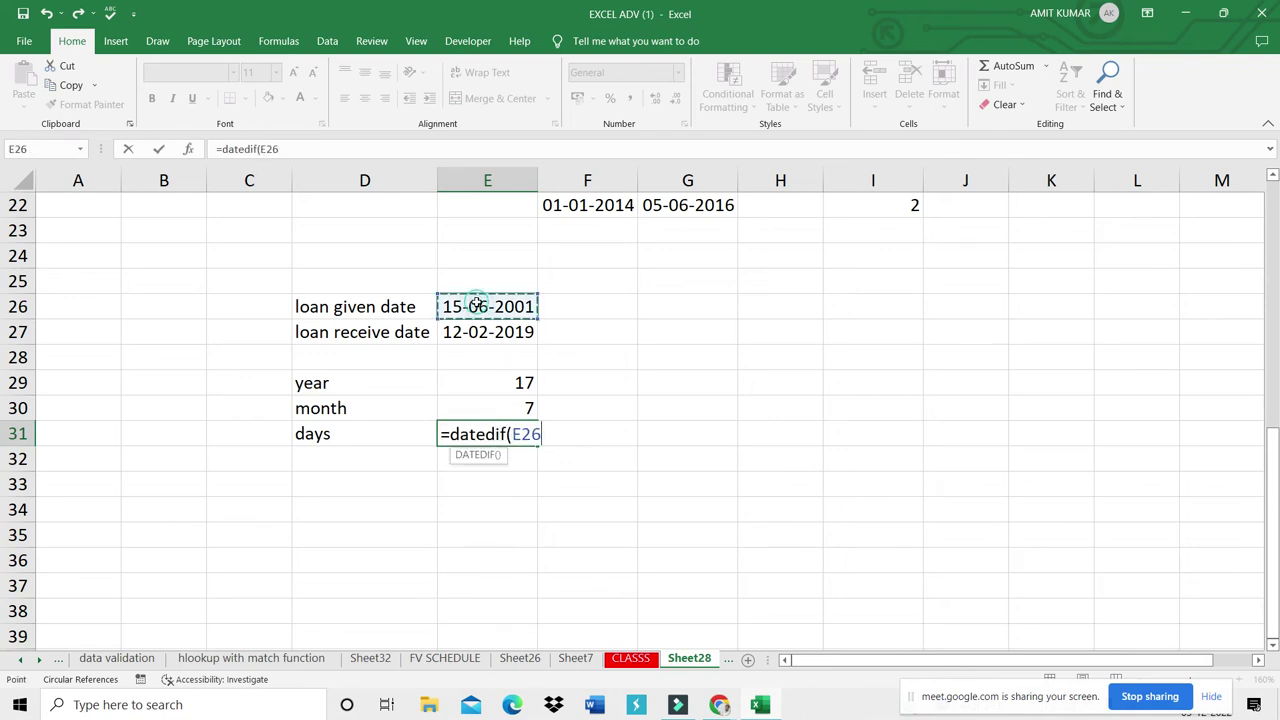
text(,)
click(479, 332)
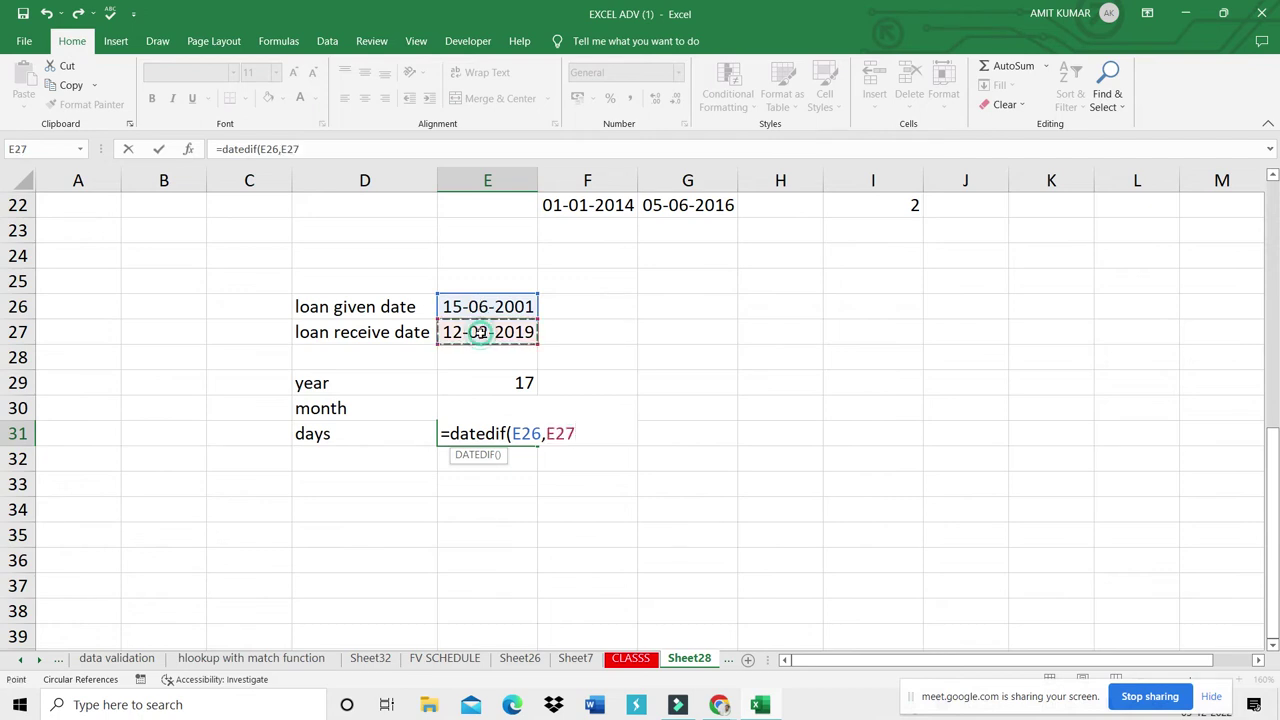
text(,")
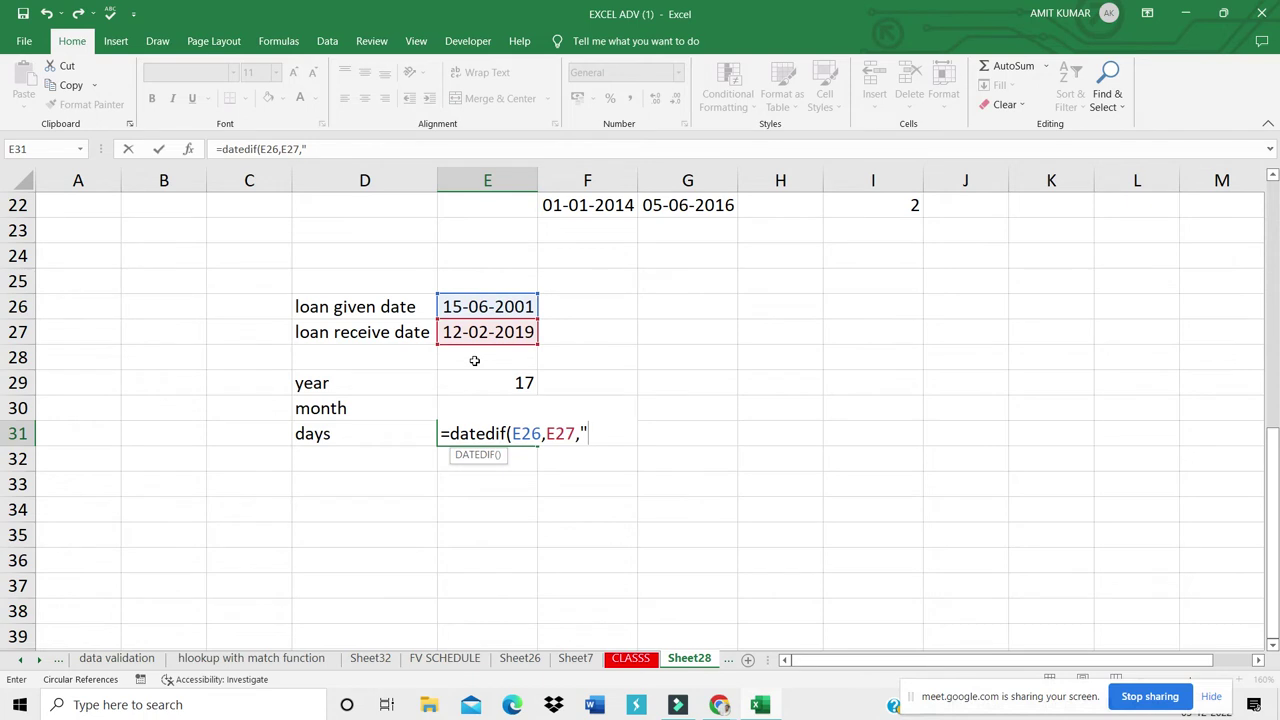
text(md"))
key(Return)
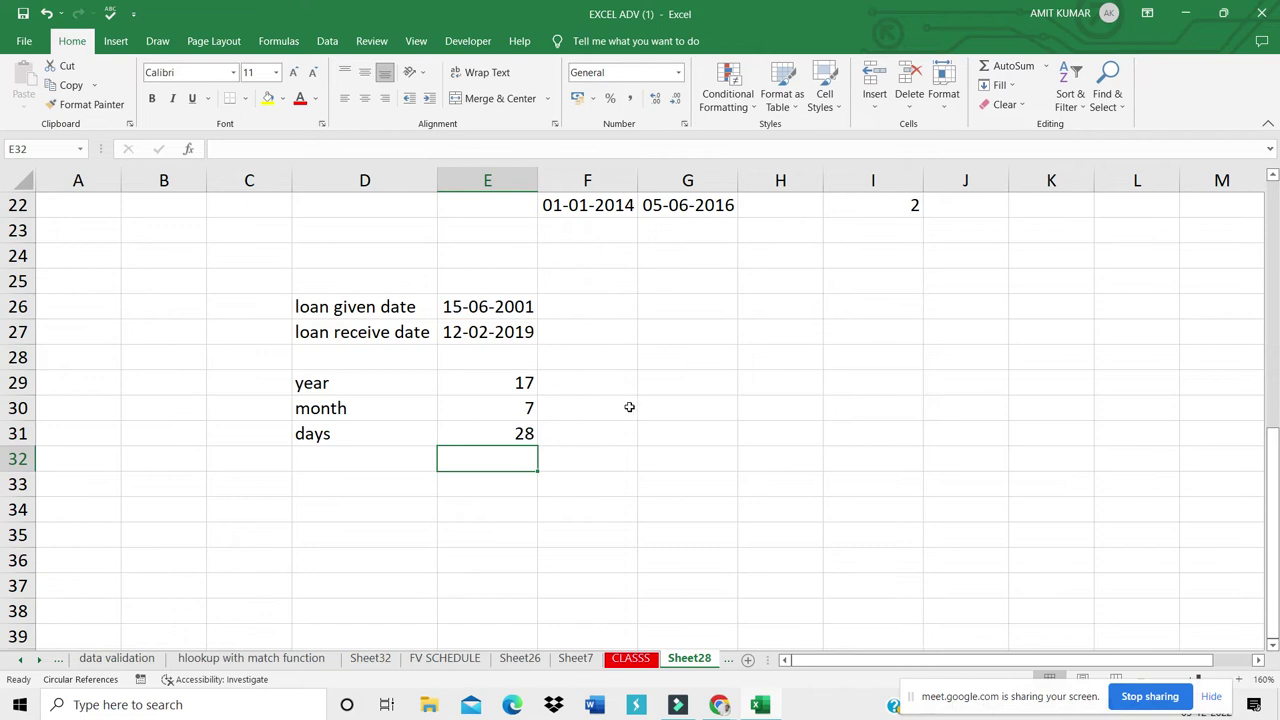
Step: Review the year, month and days formulas in E29 to E31 and the loan example's layout
click(501, 385)
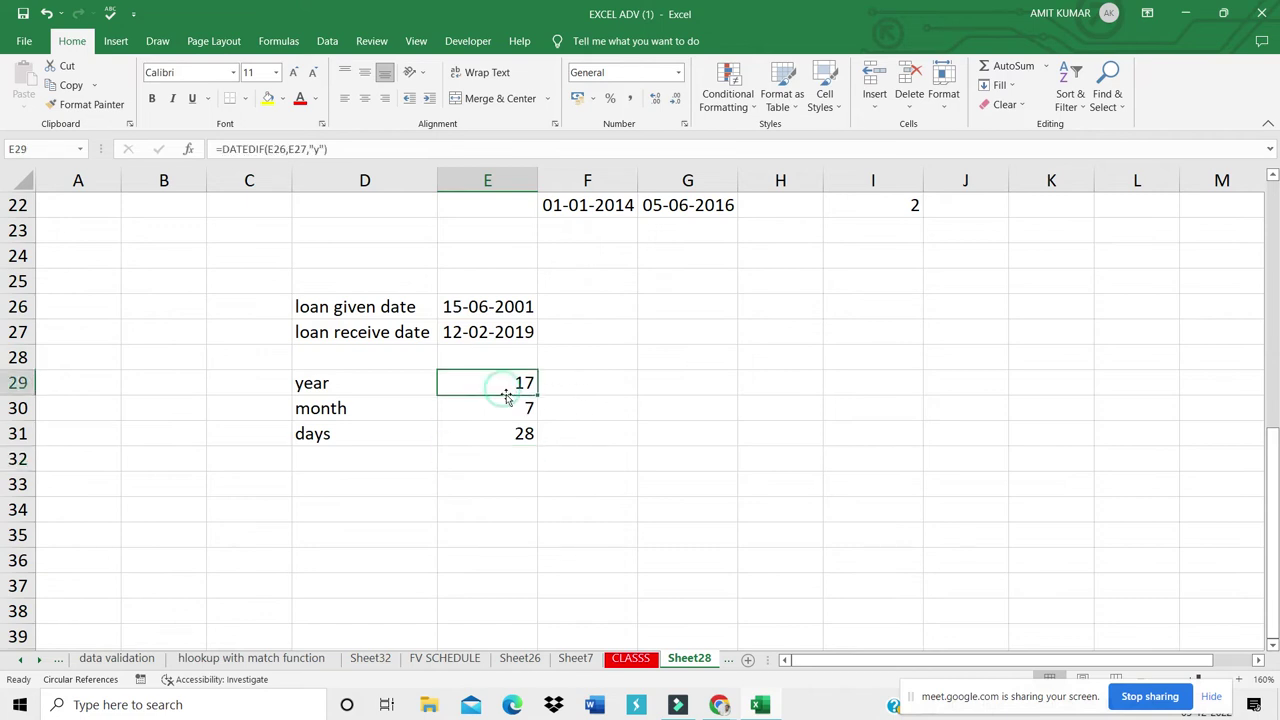
click(512, 409)
click(517, 430)
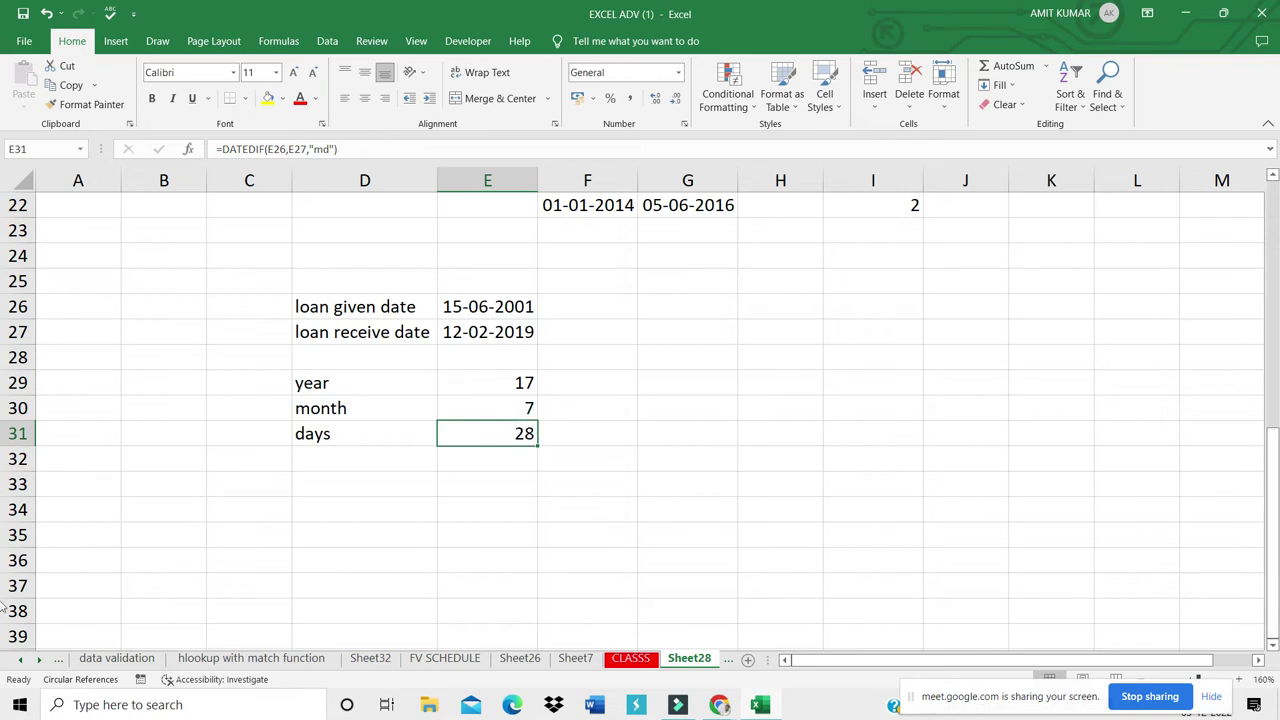
click(1238, 679)
click(1238, 679)
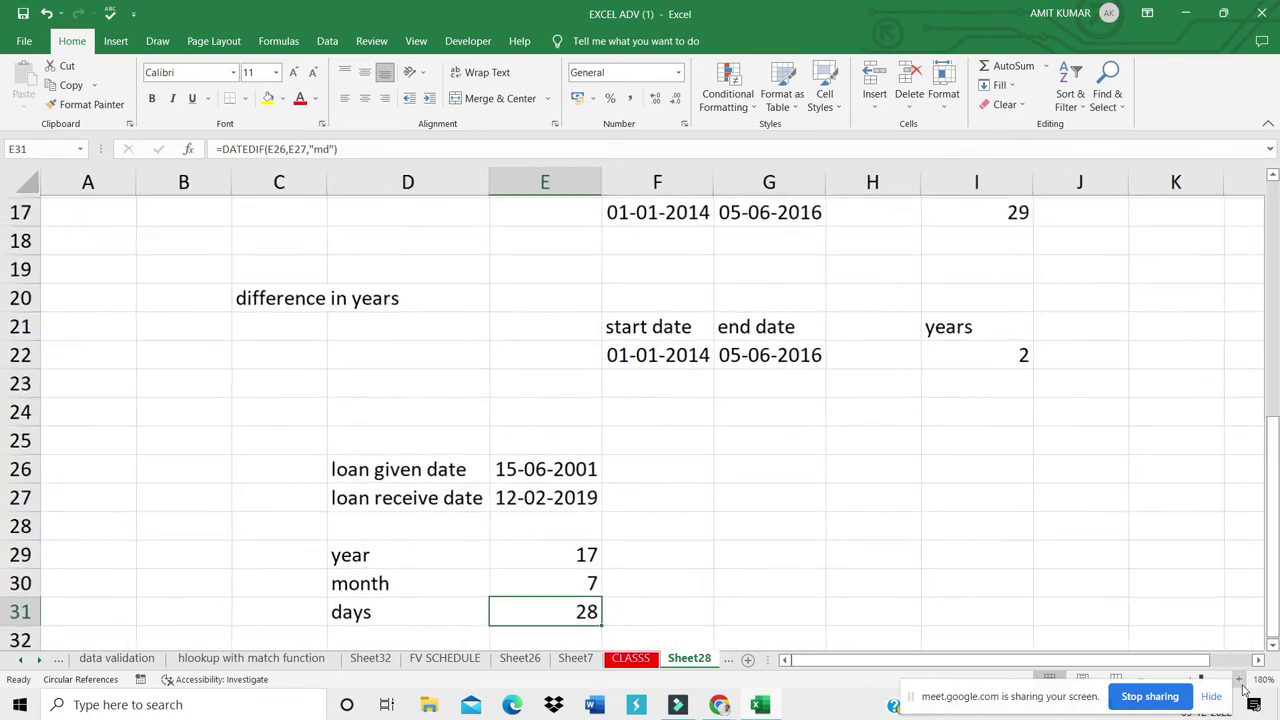
click(1037, 488)
key(Down)
key(Down)
key(Down)
key(Down)
key(Down)
key(Down)
key(Down)
key(Down)
key(Down)
key(Down)
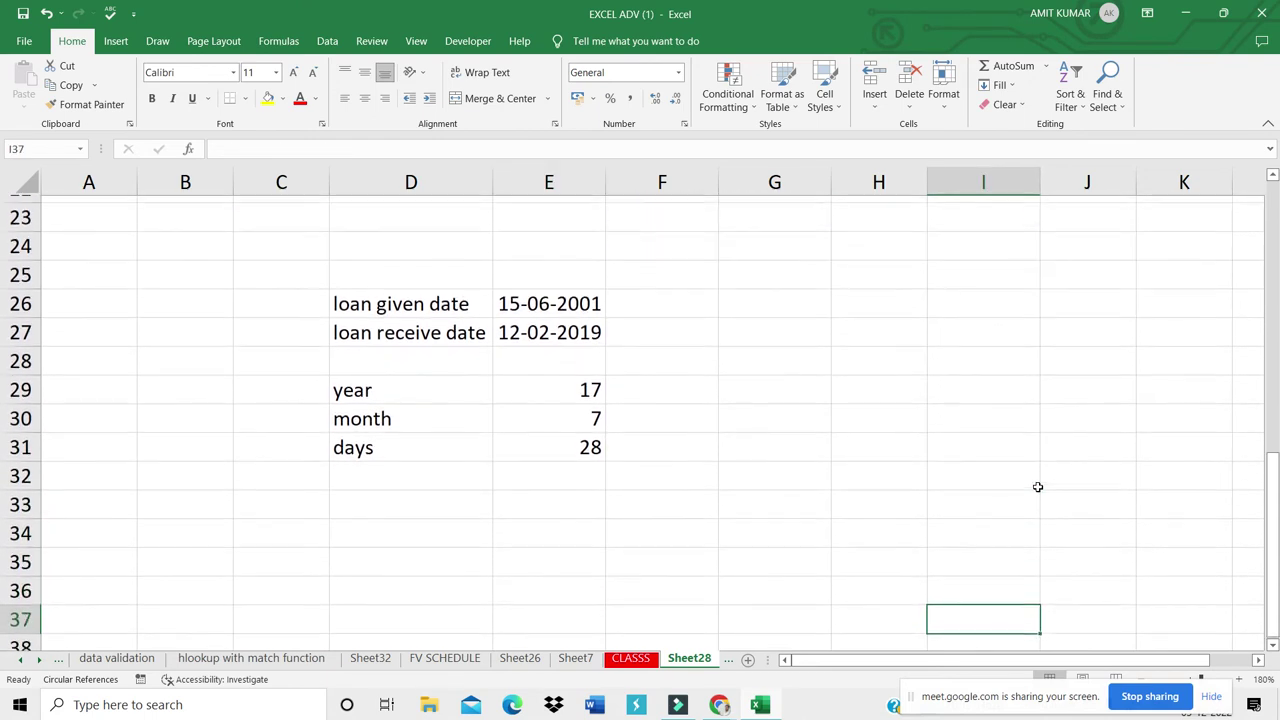
click(366, 296)
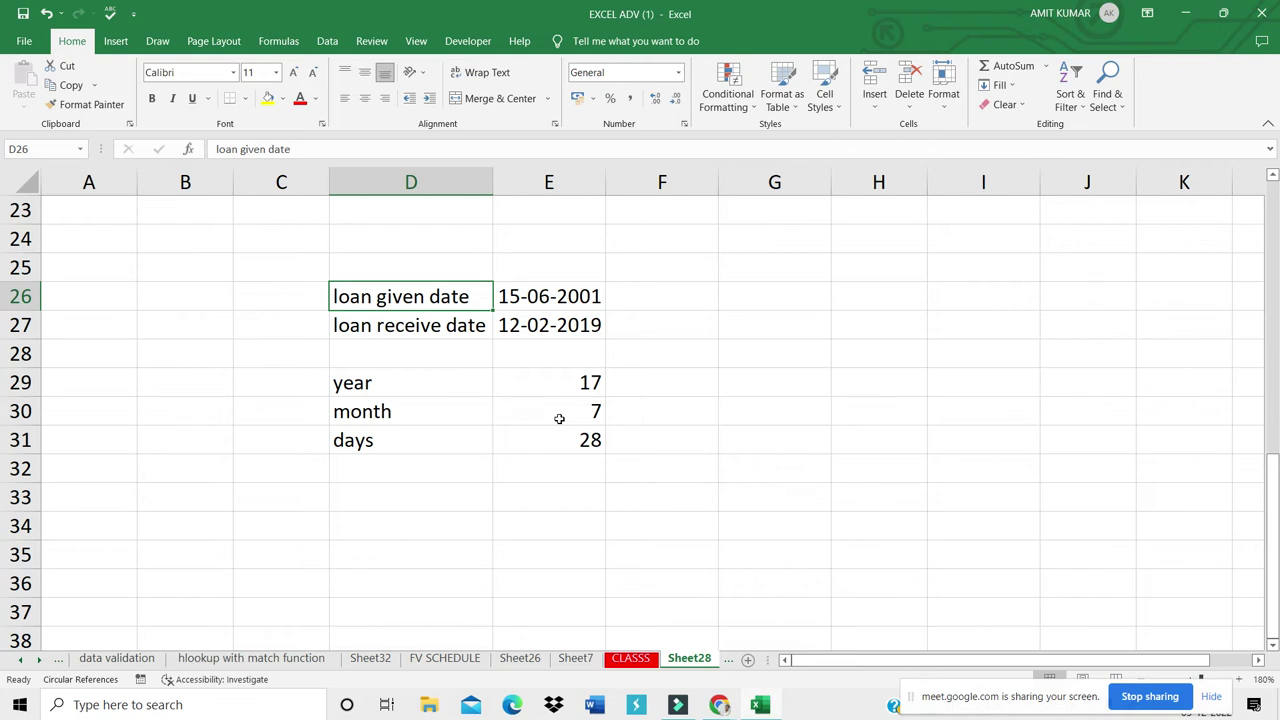
click(676, 375)
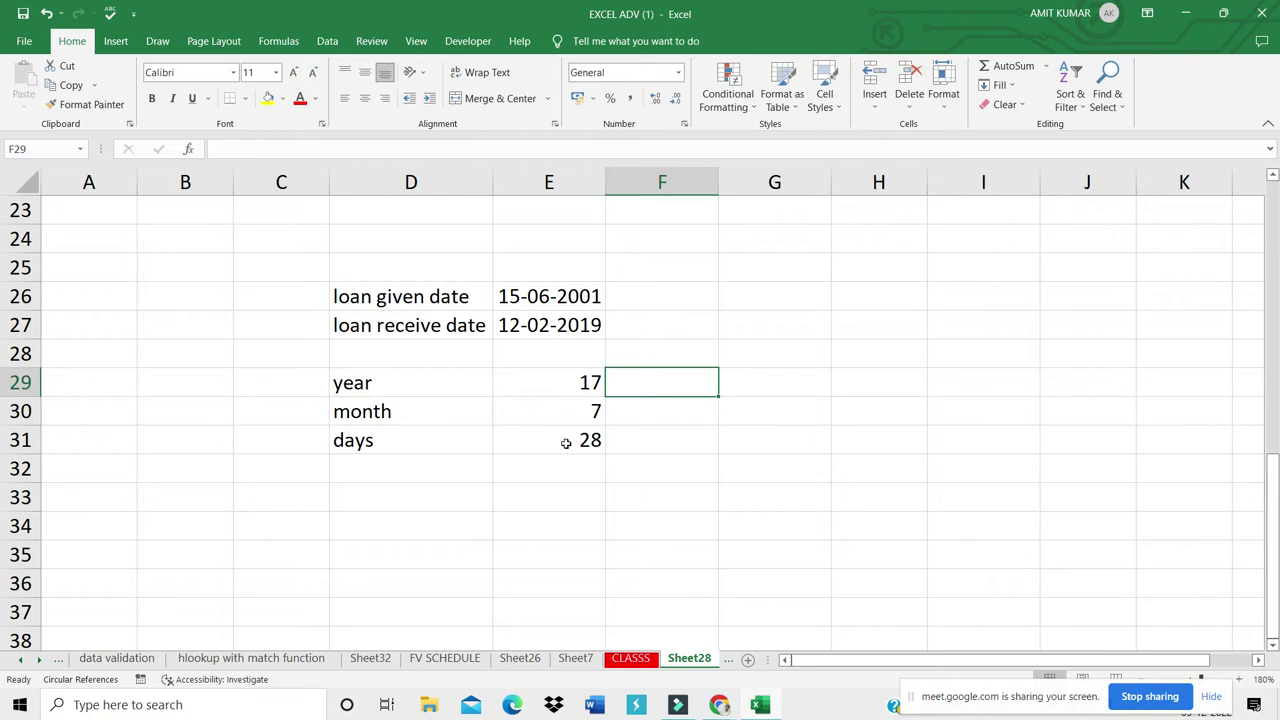
Step: Begin a combined loan period formula in cell G32 with =datedif(E26,E27,"y")
click(781, 467)
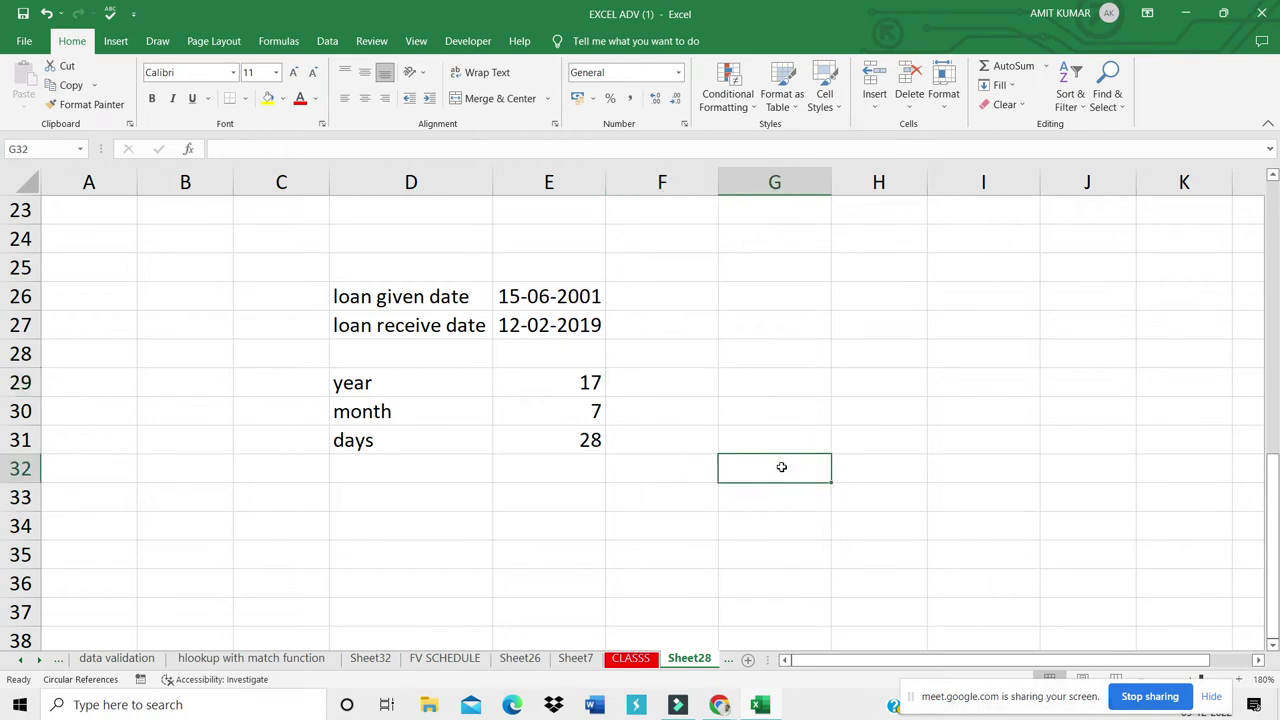
text(=d)
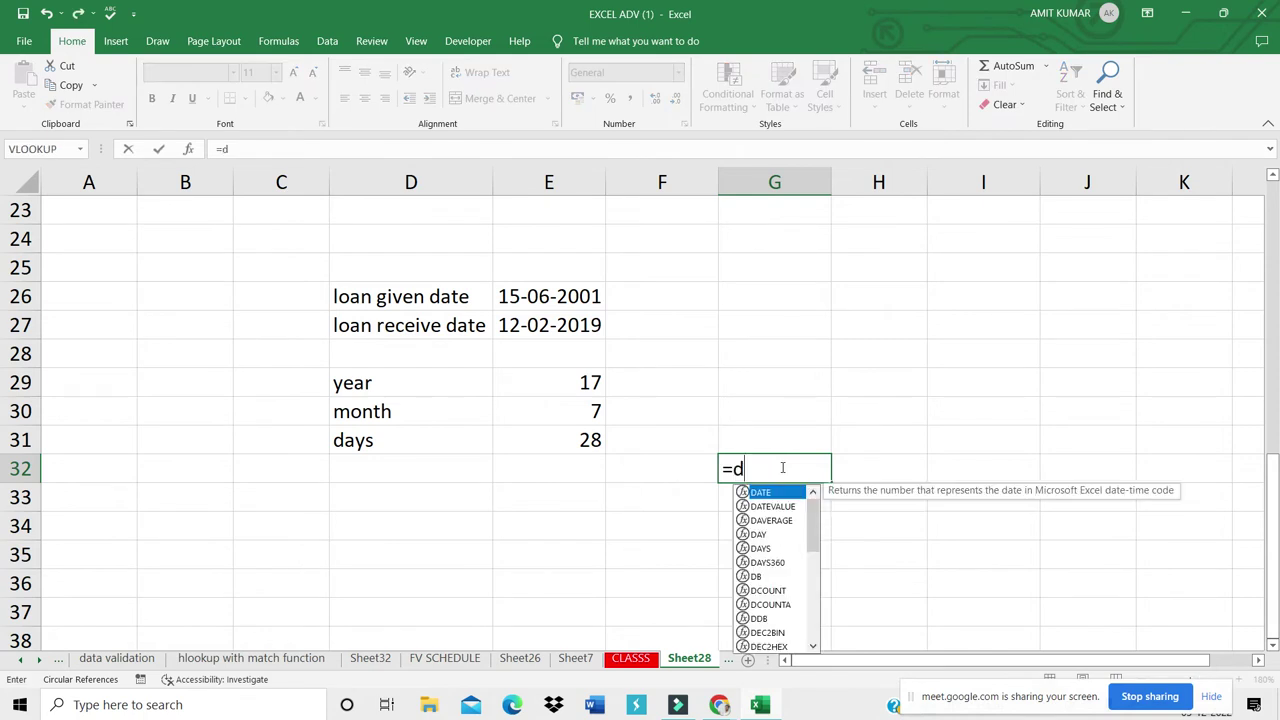
text(ated)
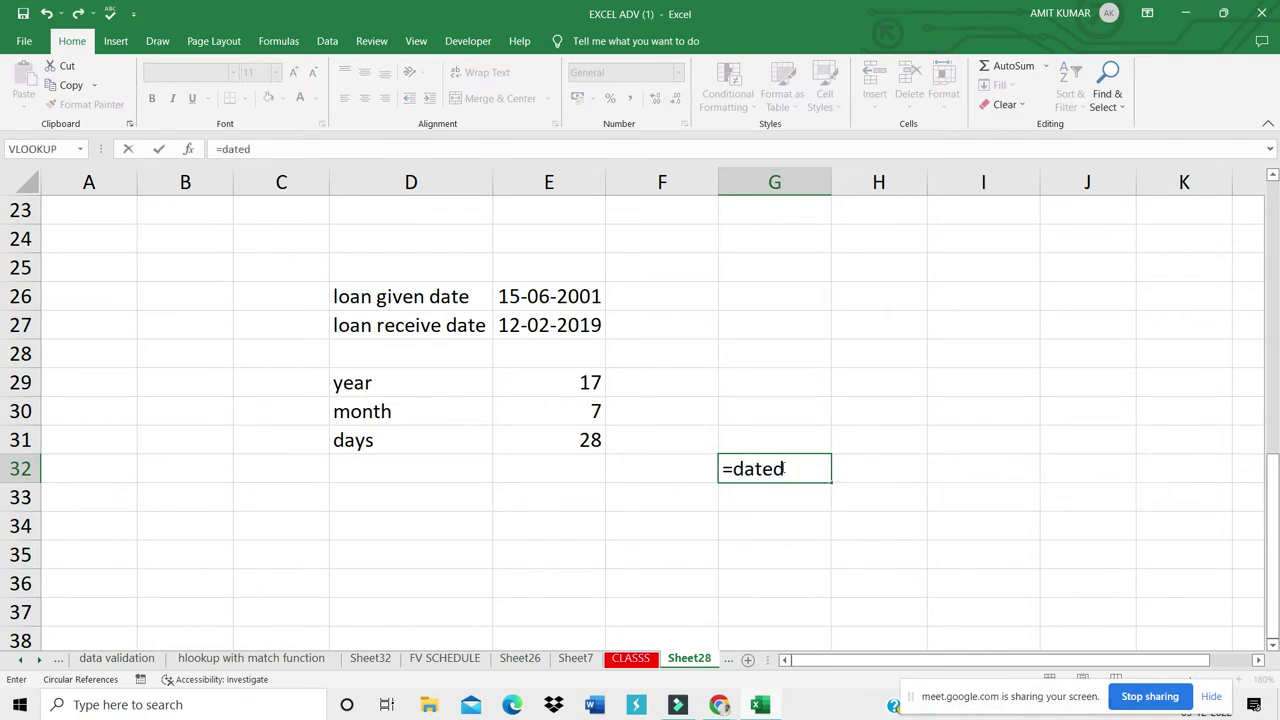
text(if()
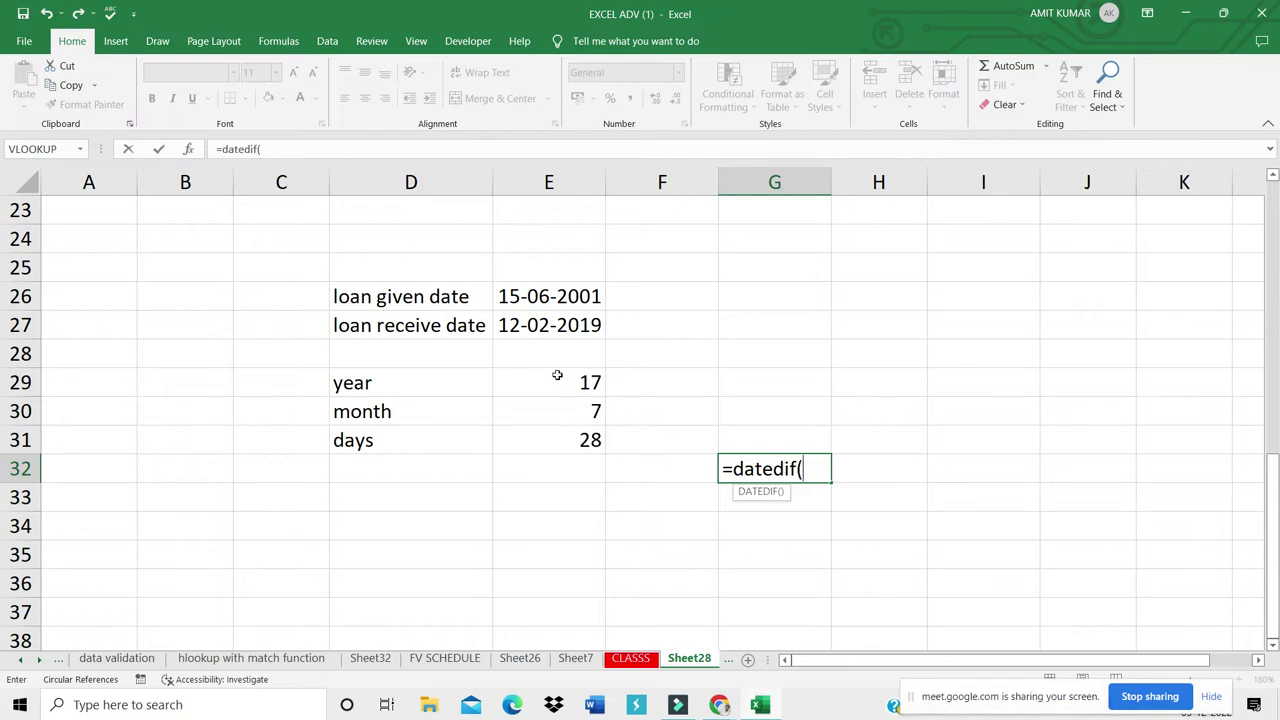
click(534, 296)
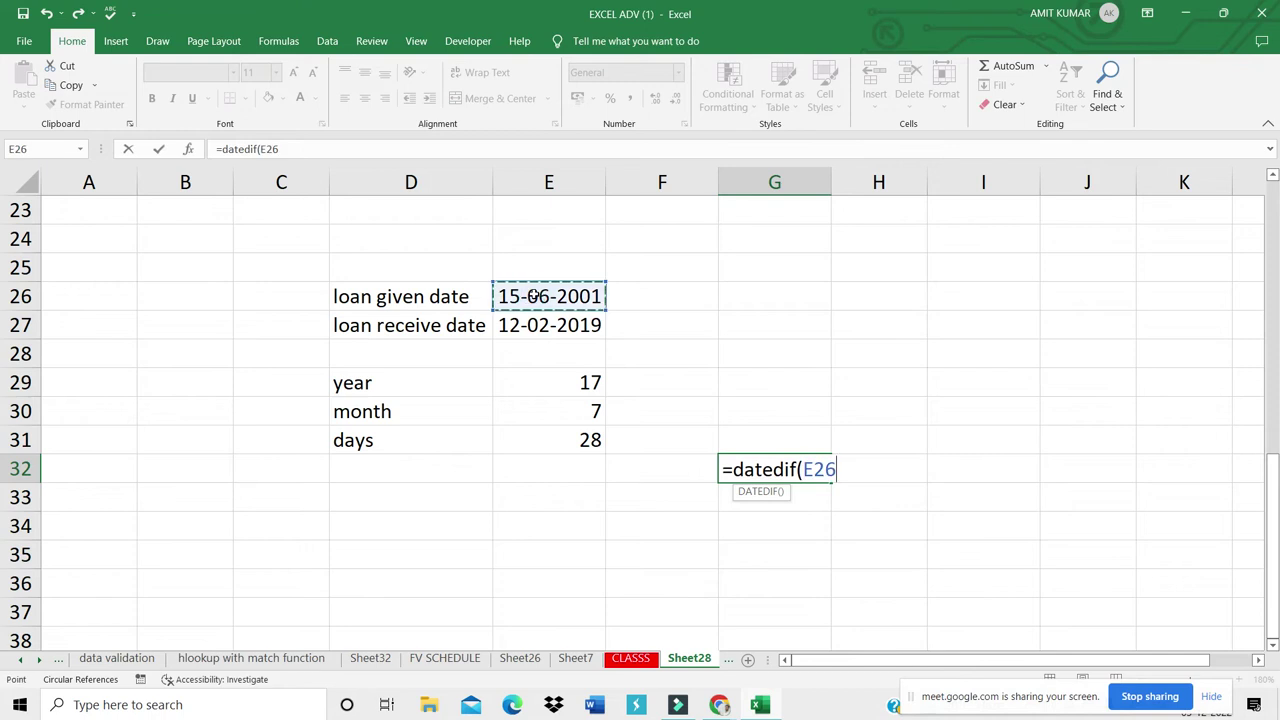
text(,)
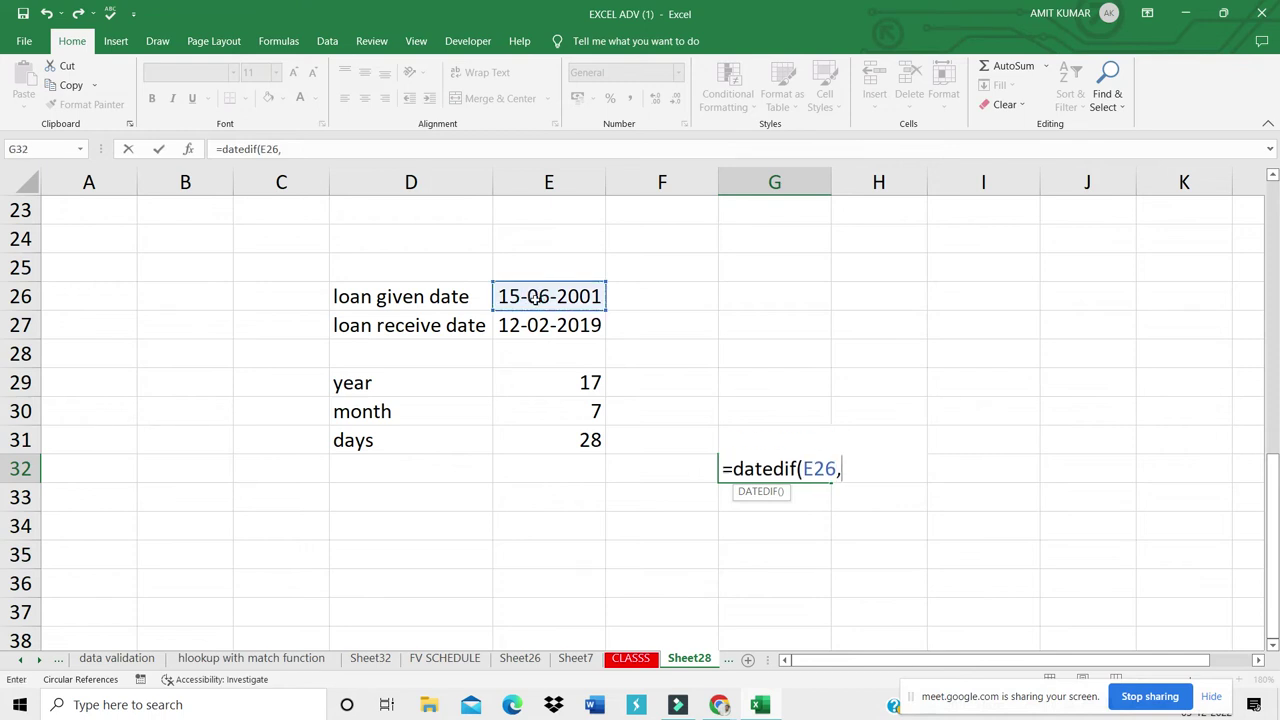
click(538, 325)
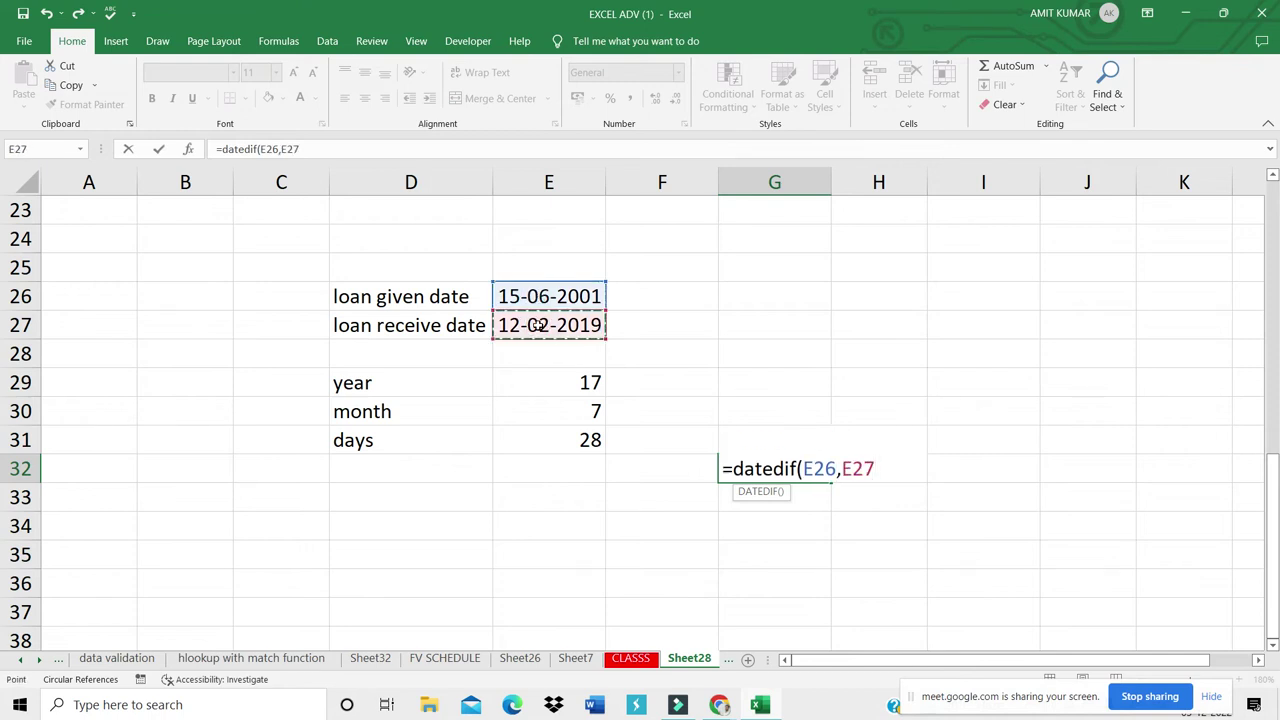
text(,"y")
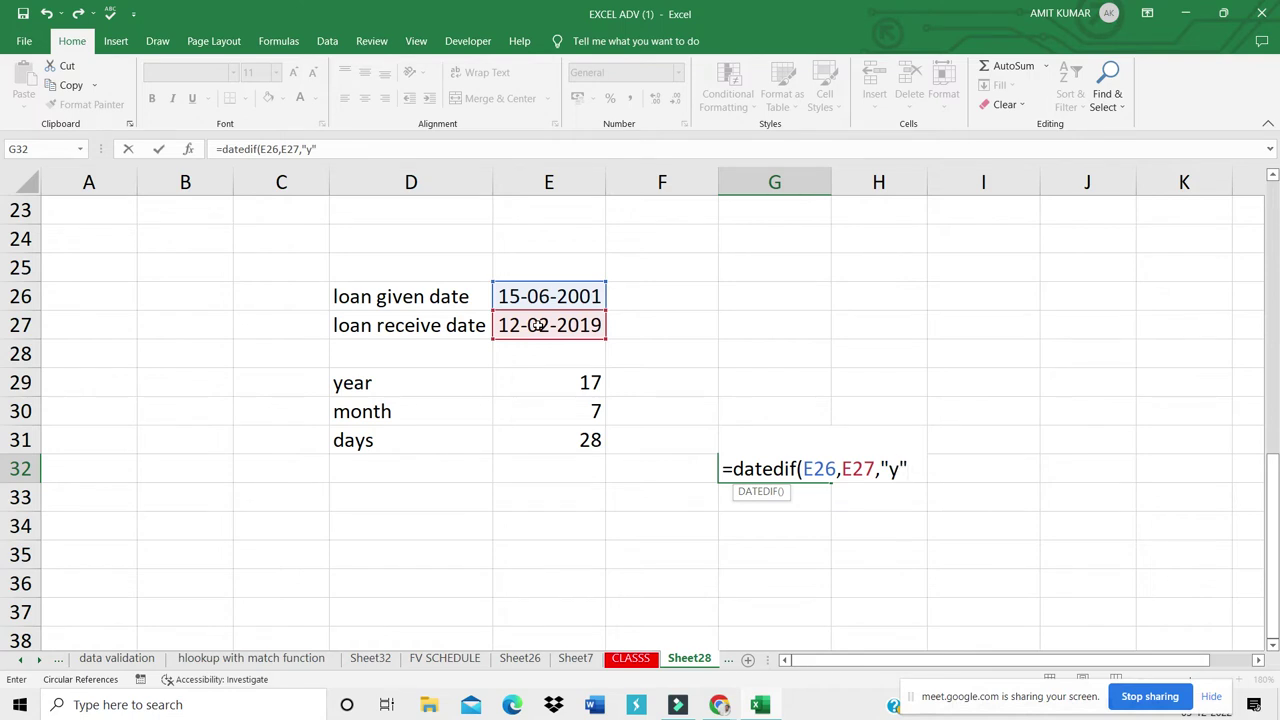
text())
Step: Join the text "year, " to the year calculation in the G32 formula using the & operator
text(&)
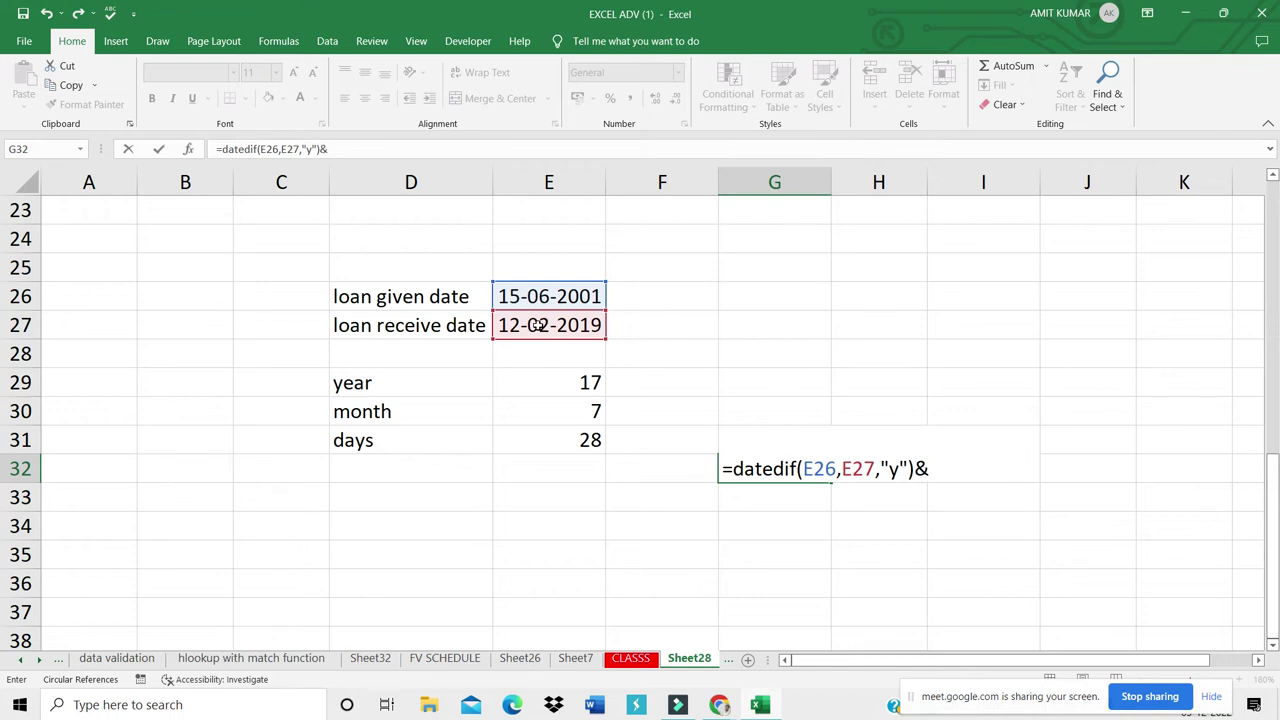
text("year")
key(BackSpace)
text(, ")
text(&)
key(BackSpace)
Step: Append a second datedif( function after the "year, " text in the G32 formula, removing the space before it
text(datedi)
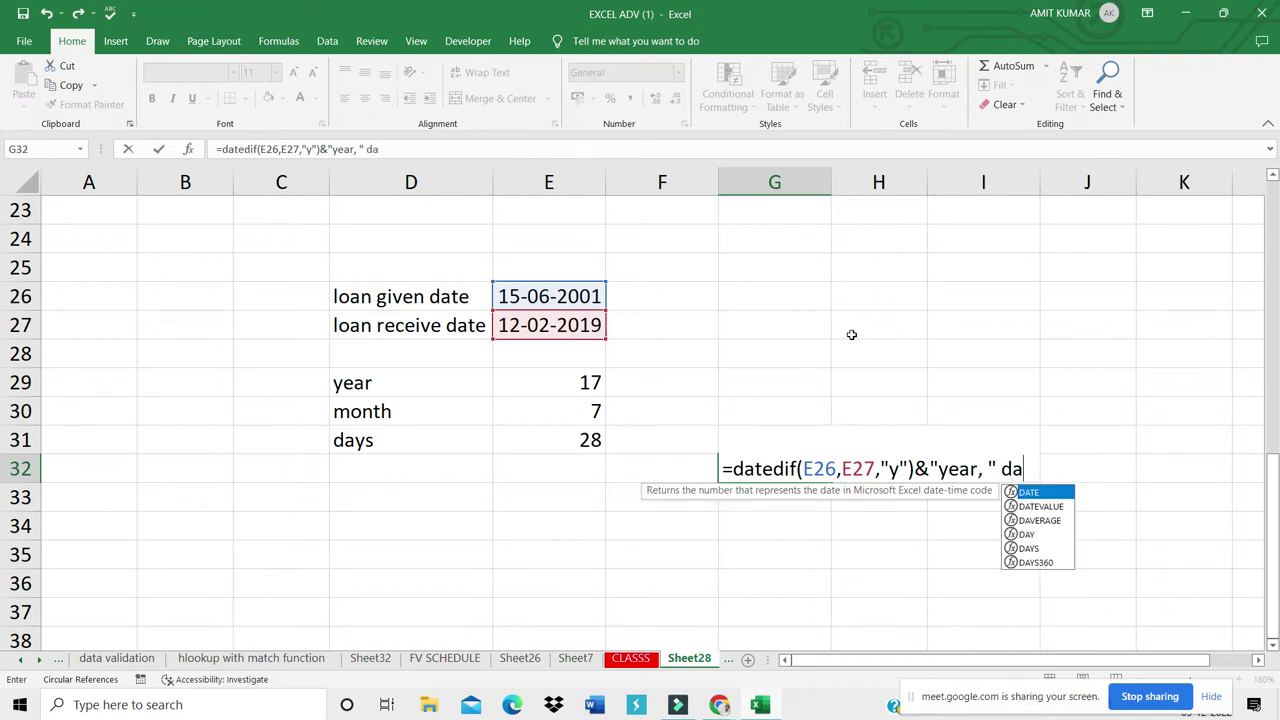
text(f)
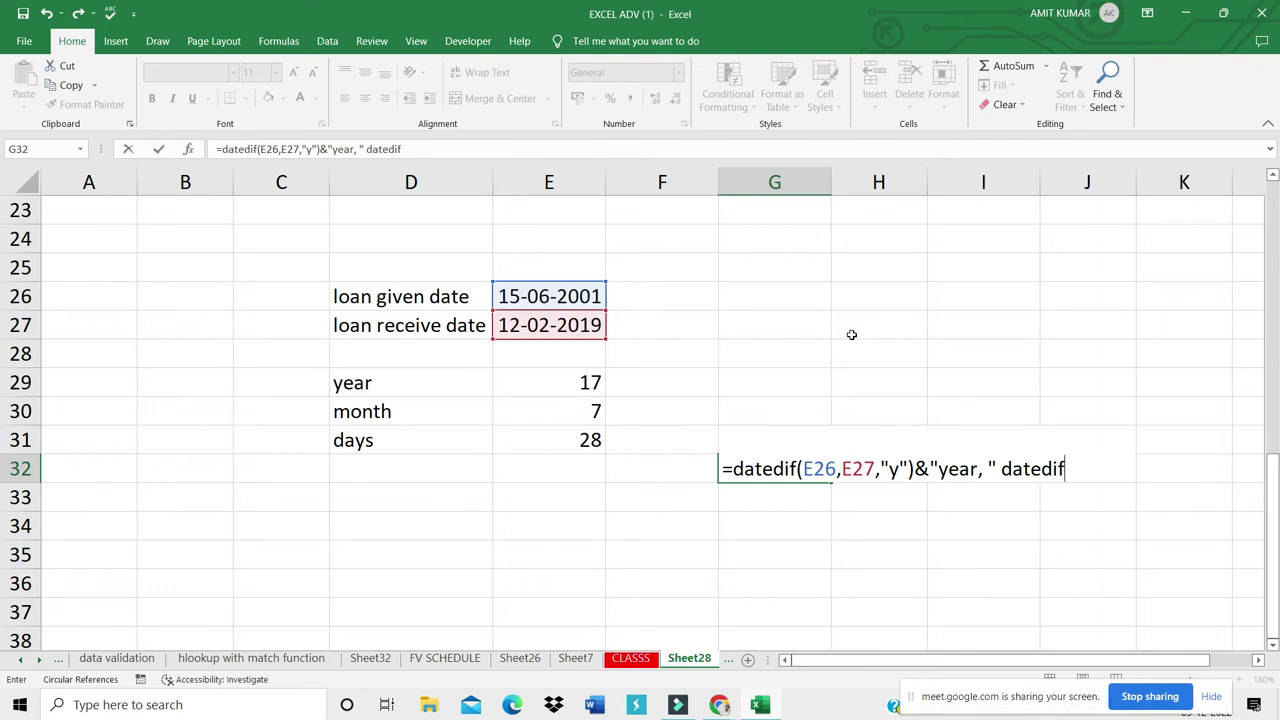
key(Return)
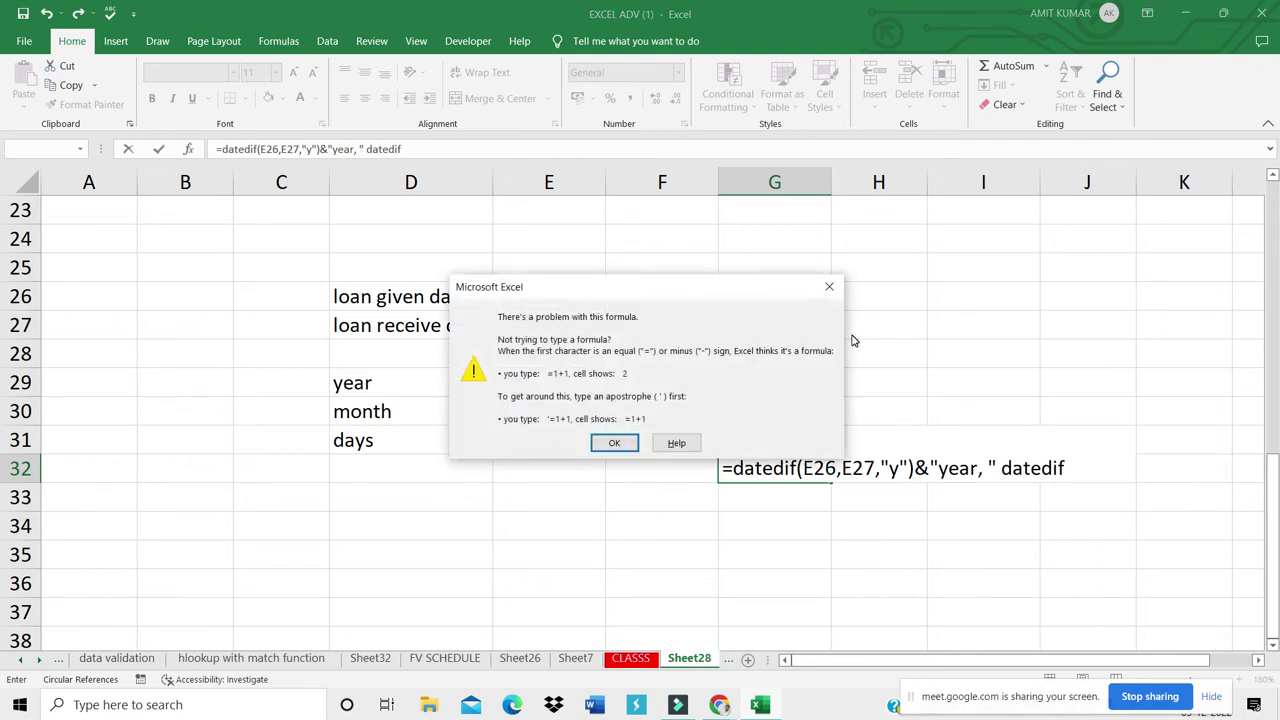
key(Return)
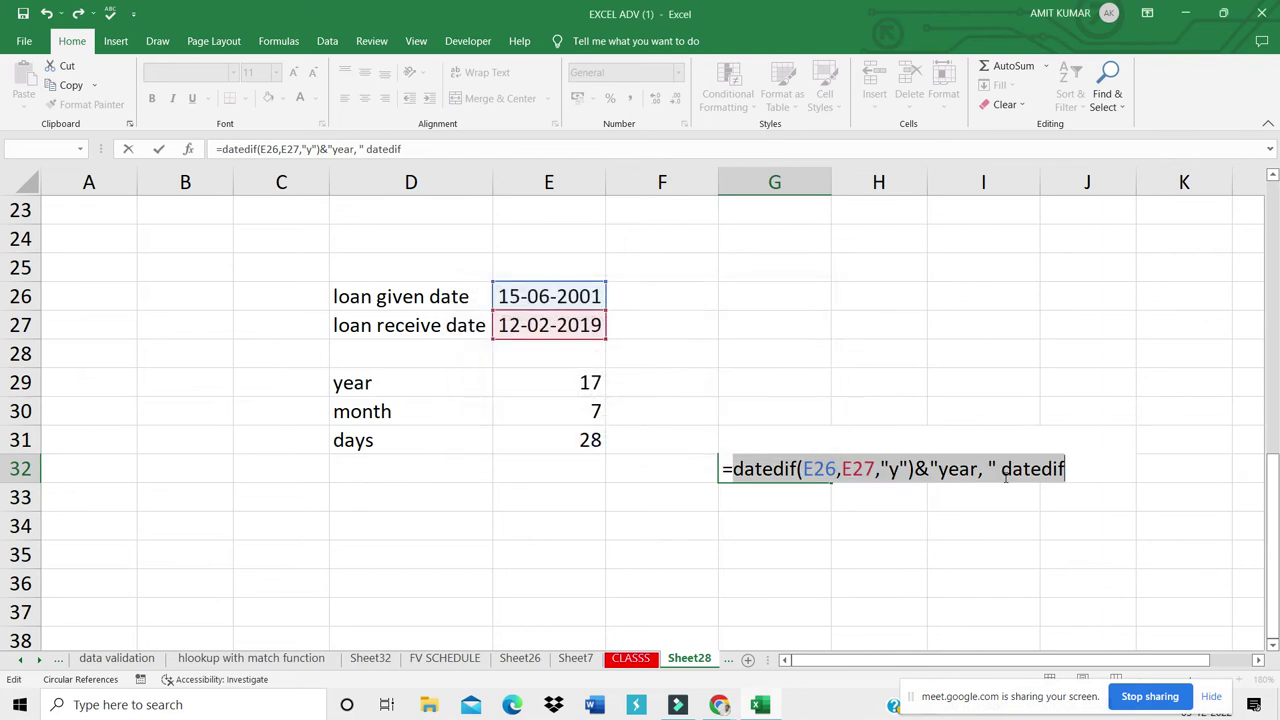
click(1003, 473)
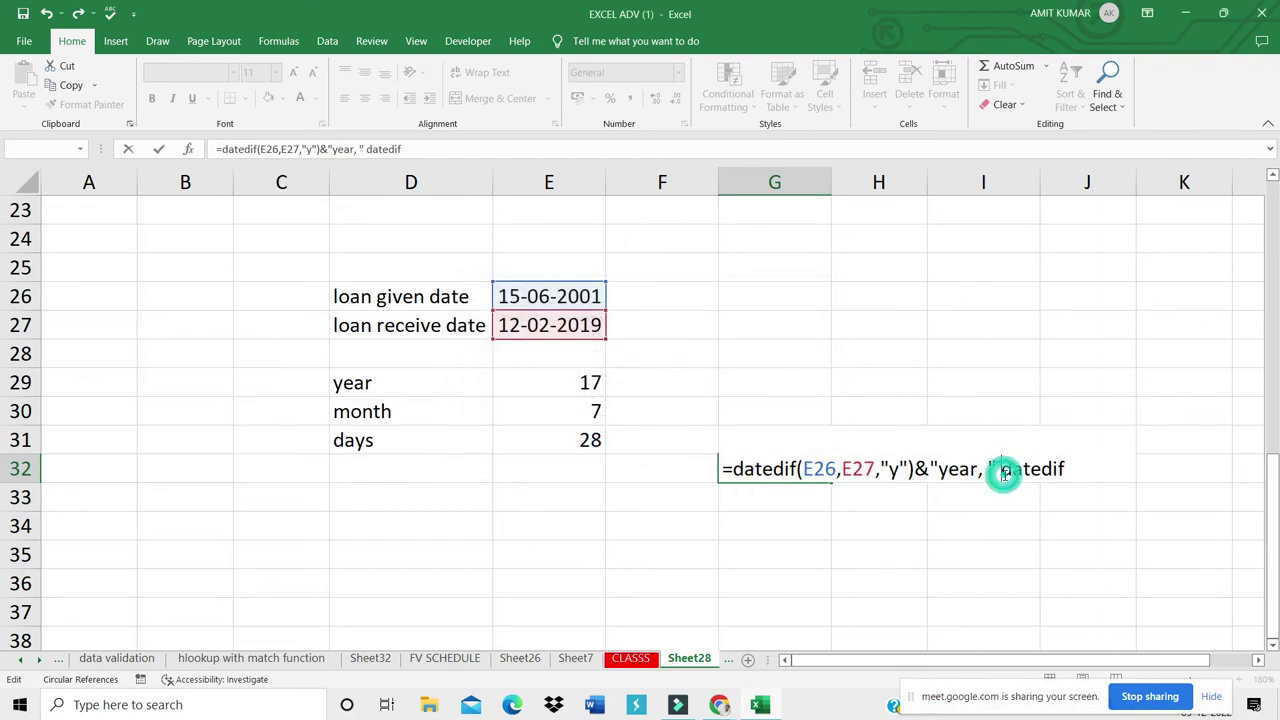
key(BackSpace)
key(End)
text(()
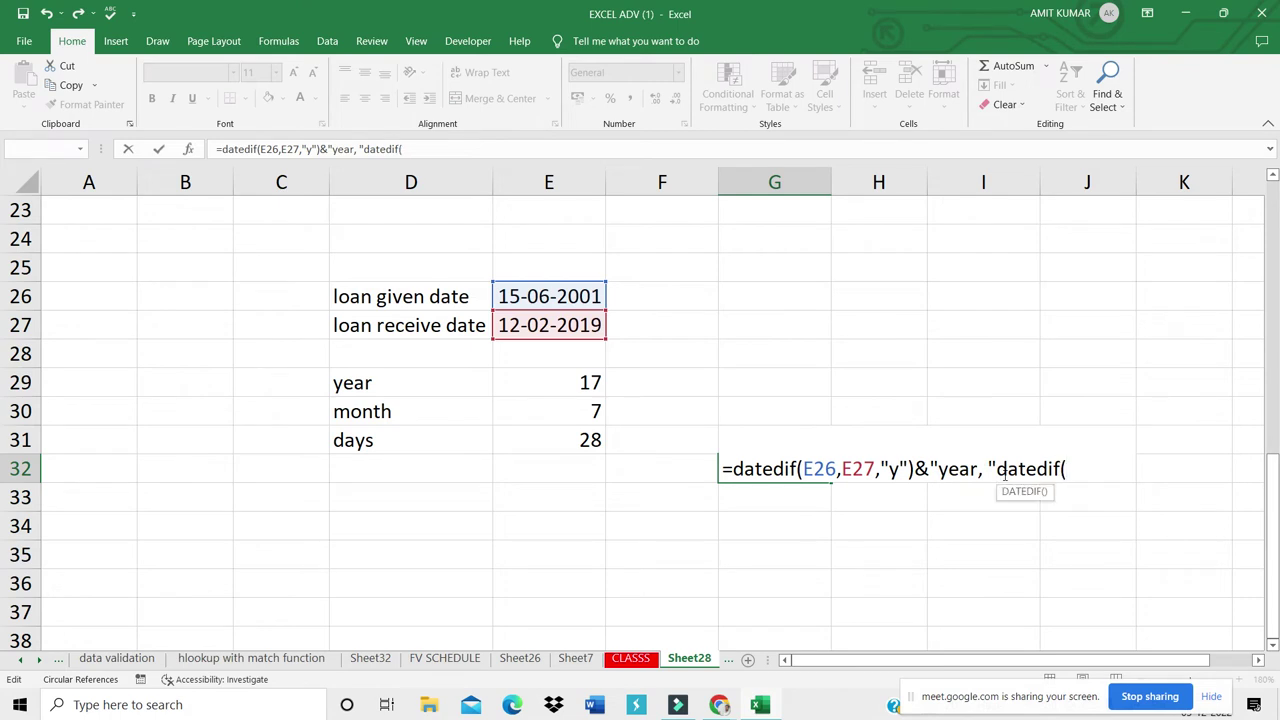
Step: Give the second datedif function in G32 the arguments E26,E27,"ym" to calculate the remaining months
click(560, 295)
text(,)
click(565, 325)
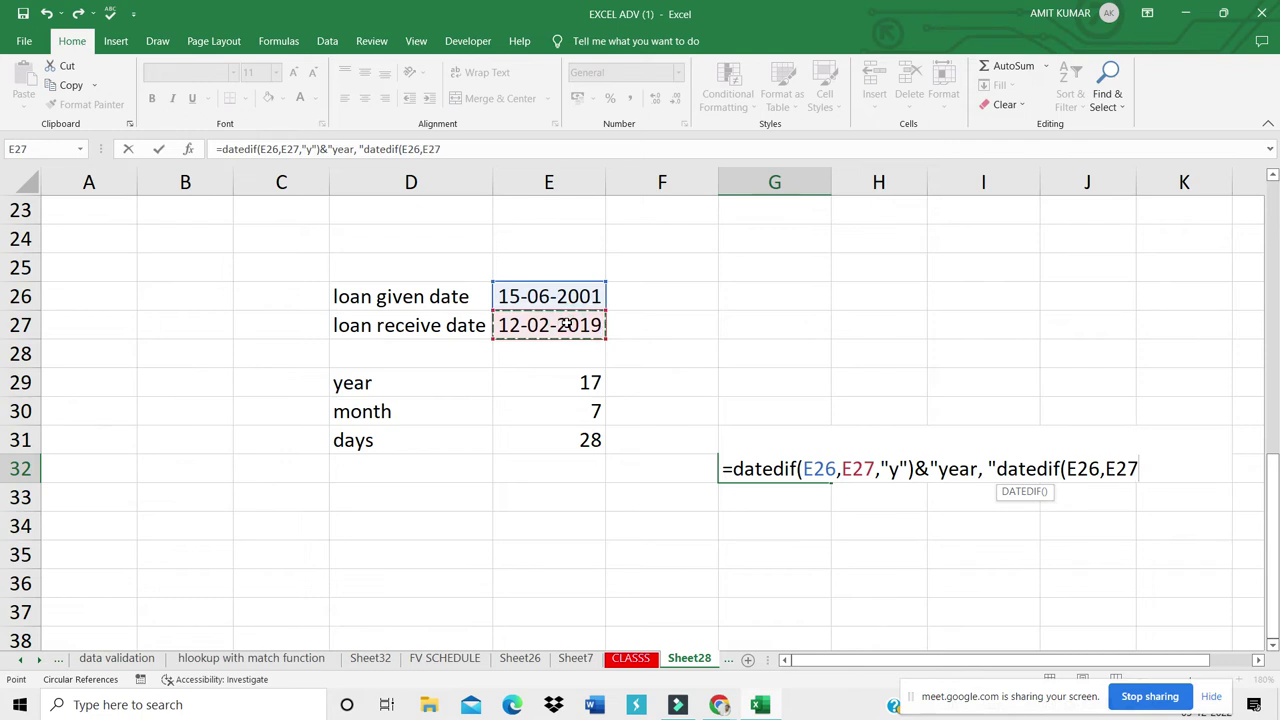
text(,")
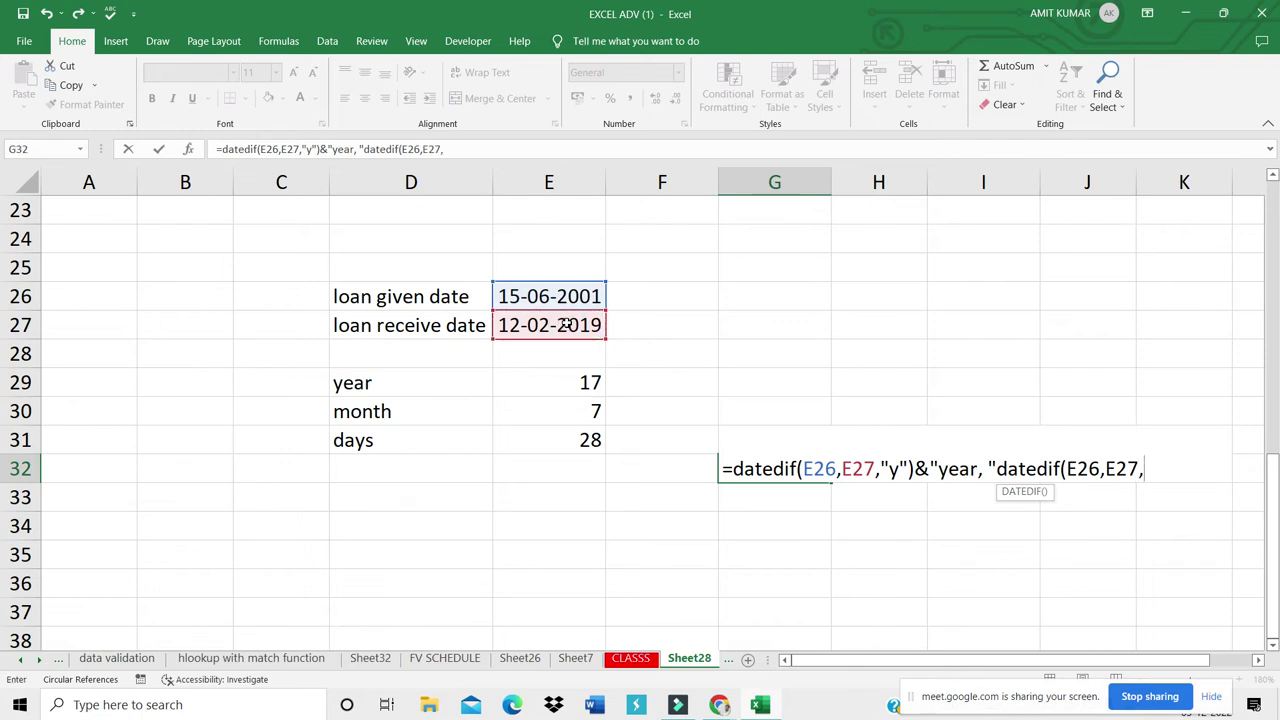
text(ym")
text())
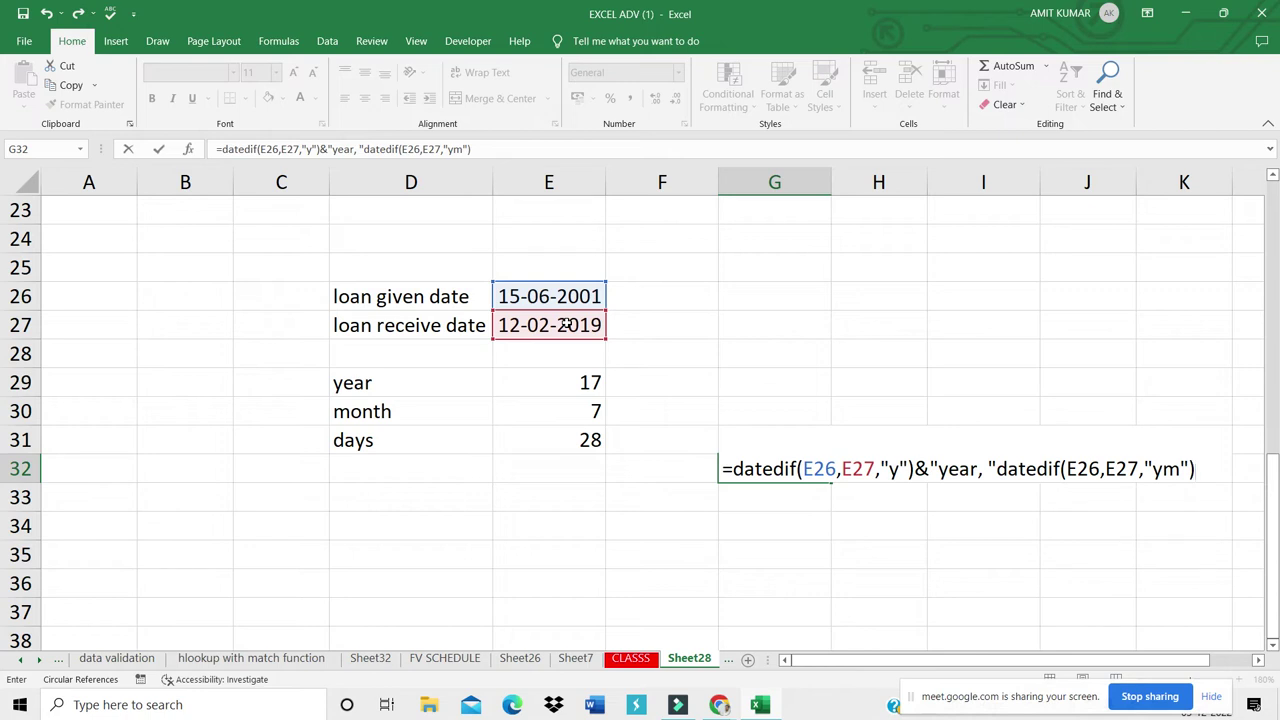
Step: Join the text " months," to the month calculation in the G32 formula using the & operator
text(&)
text(" months)
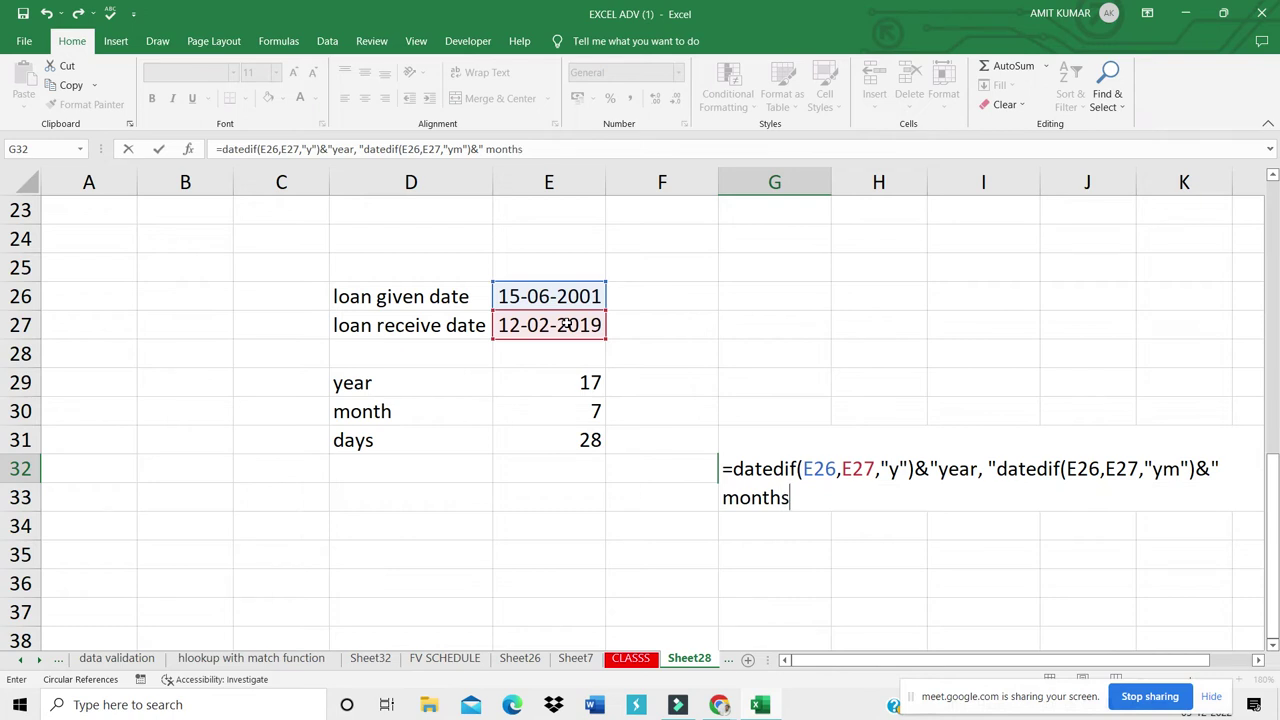
text(,")
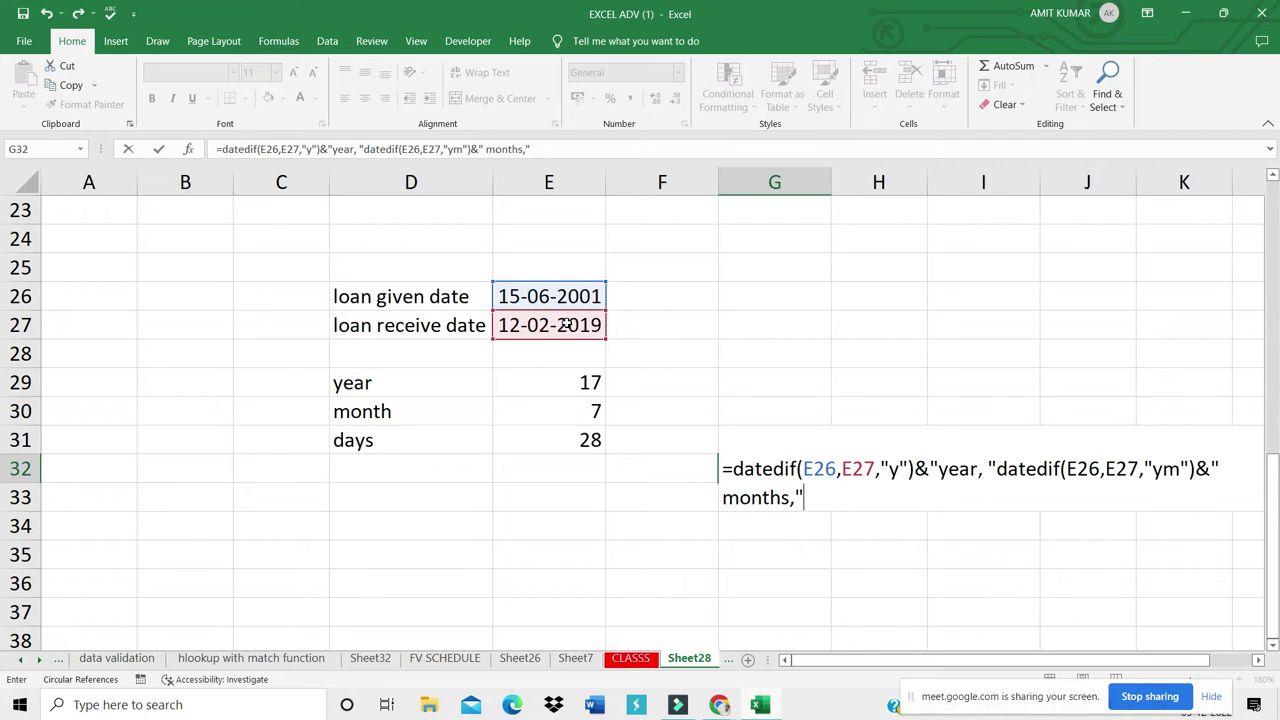
Step: Erase the whole combined loan period formula from cell G32
key(BackSpace)
key(BackSpace)
key(BackSpace)
key(BackSpace)
key(BackSpace)
key(BackSpace)
key(BackSpace)
key(BackSpace)
key(BackSpace)
key(BackSpace)
key(BackSpace)
key(BackSpace)
key(BackSpace)
key(BackSpace)
key(BackSpace)
key(BackSpace)
key(BackSpace)
key(BackSpace)
key(BackSpace)
key(BackSpace)
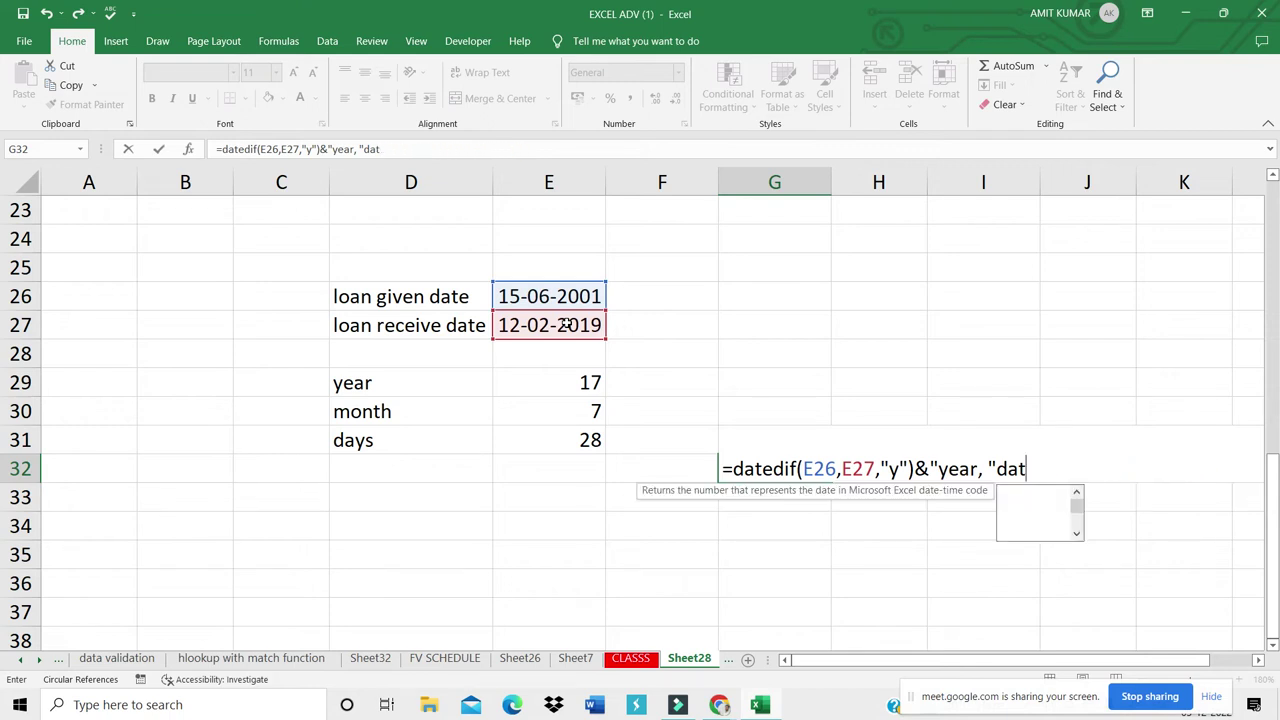
key(BackSpace)
key(BackSpace)
key(BackSpace)
key(BackSpace)
key(BackSpace)
key(BackSpace)
key(BackSpace)
key(BackSpace)
key(BackSpace)
key(BackSpace)
key(BackSpace)
key(BackSpace)
key(BackSpace)
key(BackSpace)
key(BackSpace)
key(BackSpace)
key(BackSpace)
key(Return)
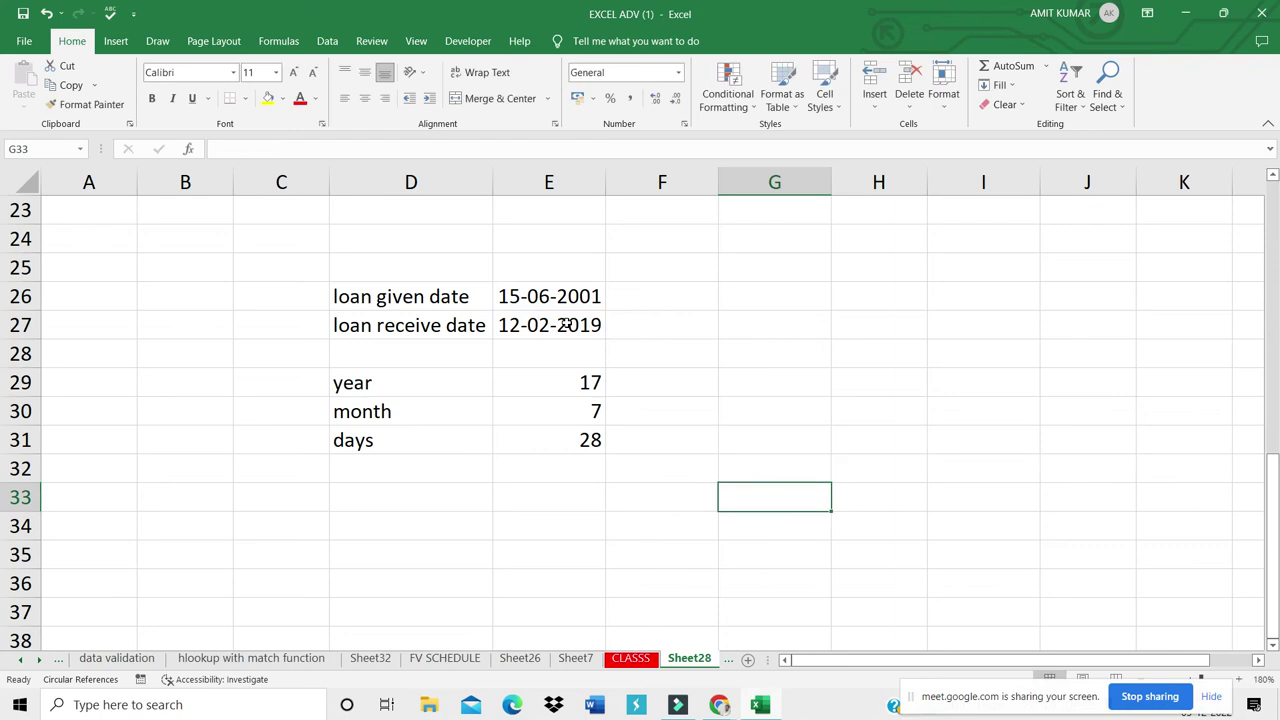
Step: Review the loan dates in E26 and E27 and the year, month and days formulas in E29 to E31
click(570, 381)
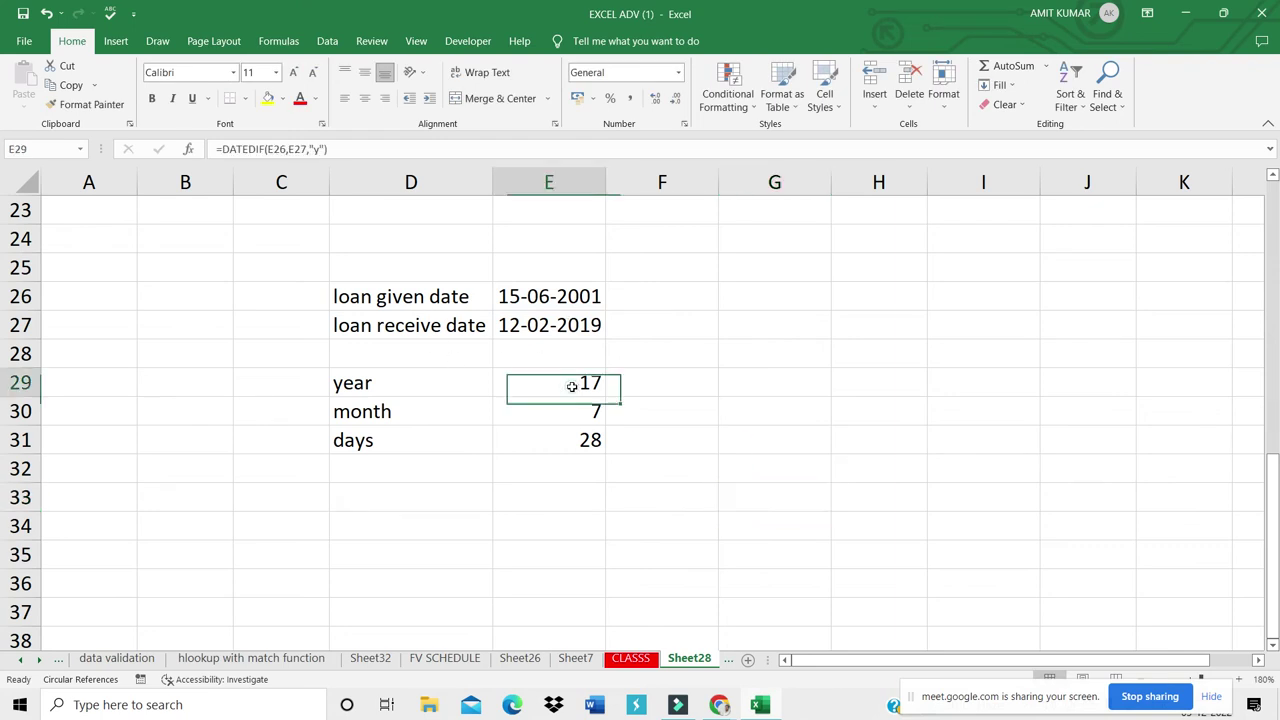
click(565, 381)
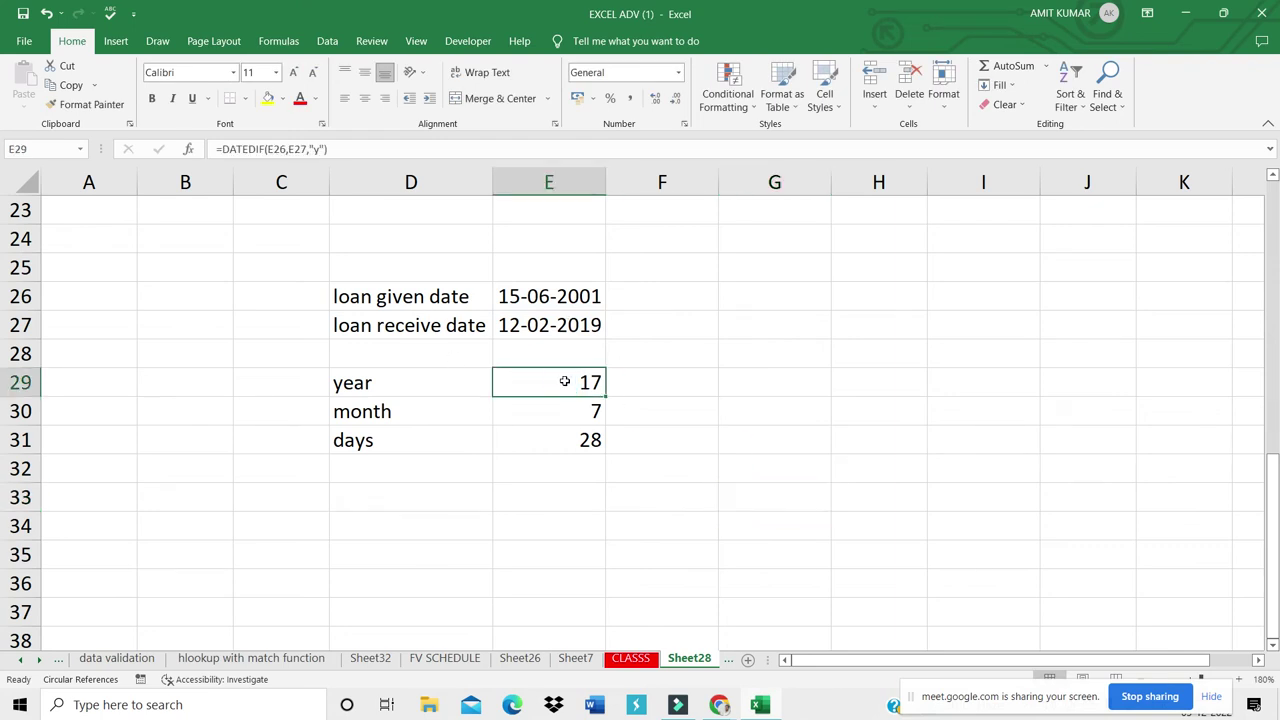
click(537, 300)
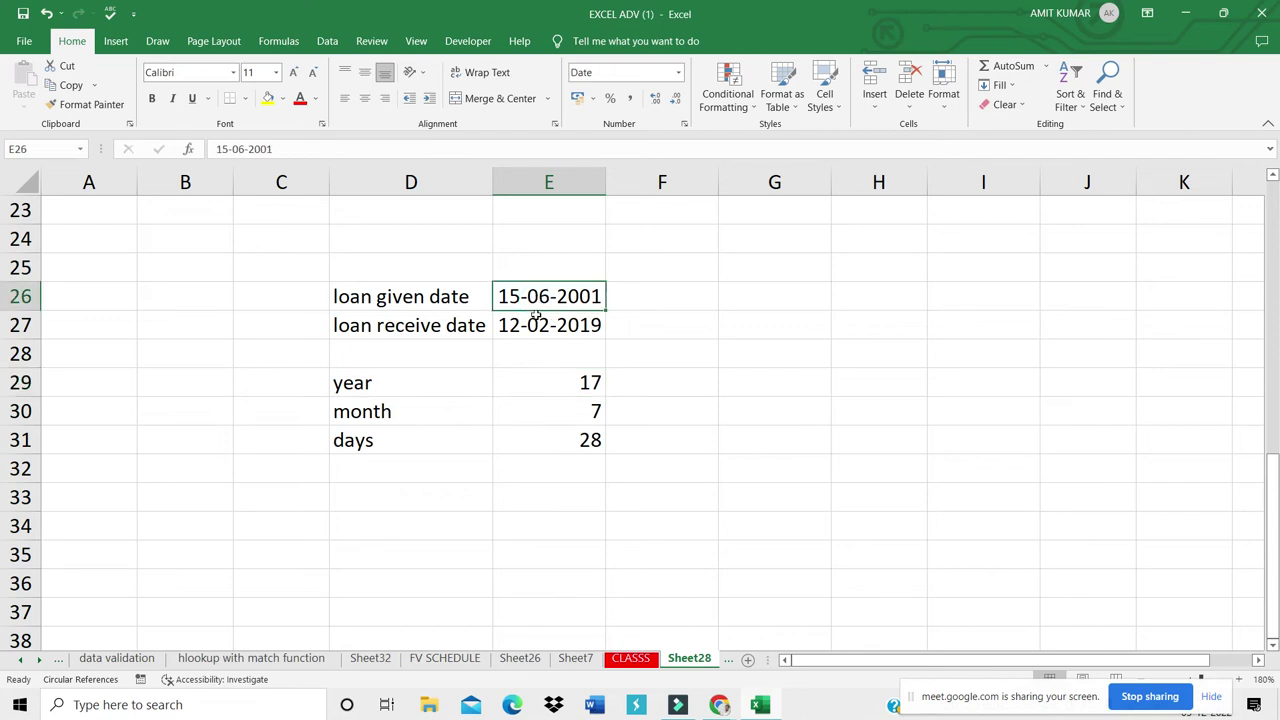
click(532, 331)
click(559, 383)
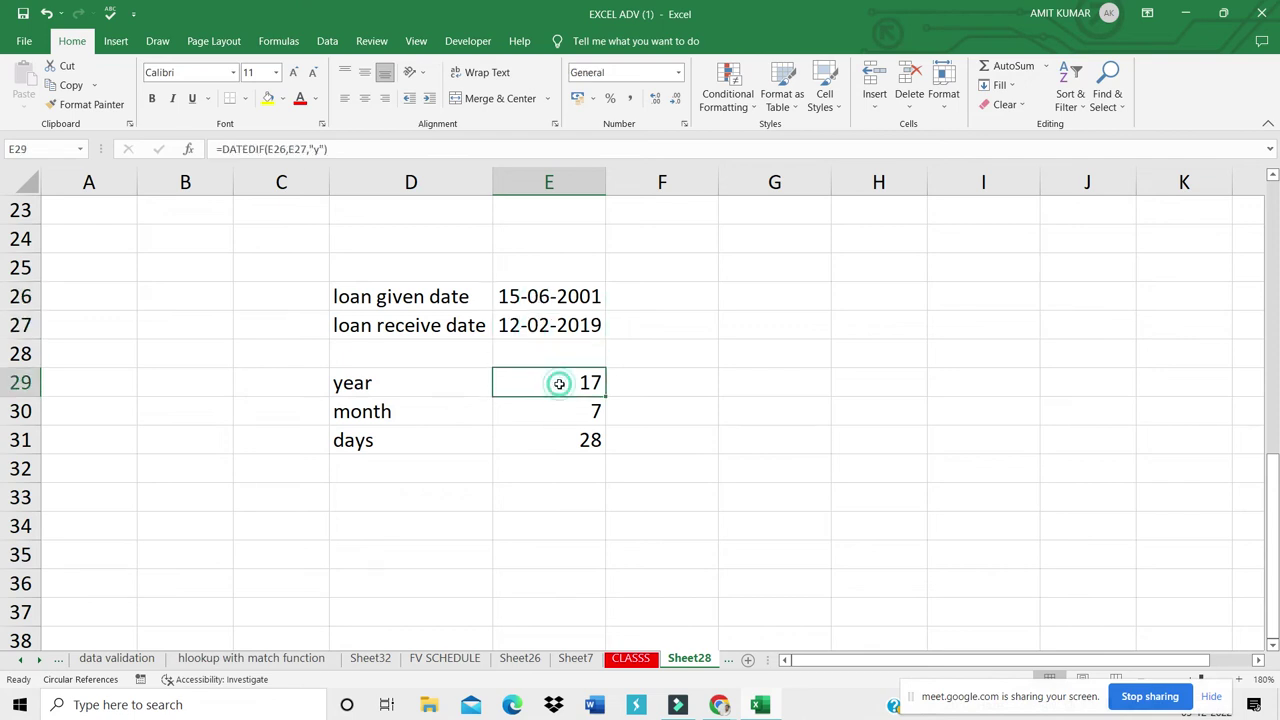
drag(560, 411, 559, 427)
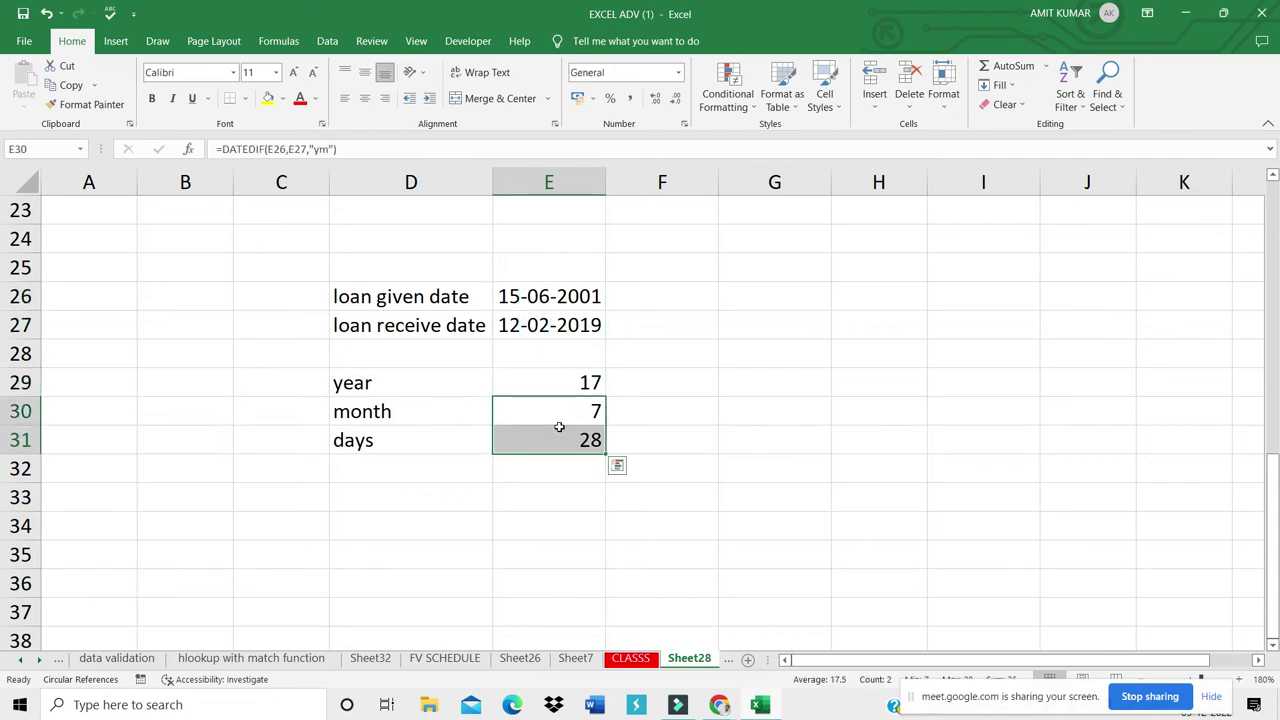
Step: Replace the loan given date in E26 with 20-08-2000
click(549, 294)
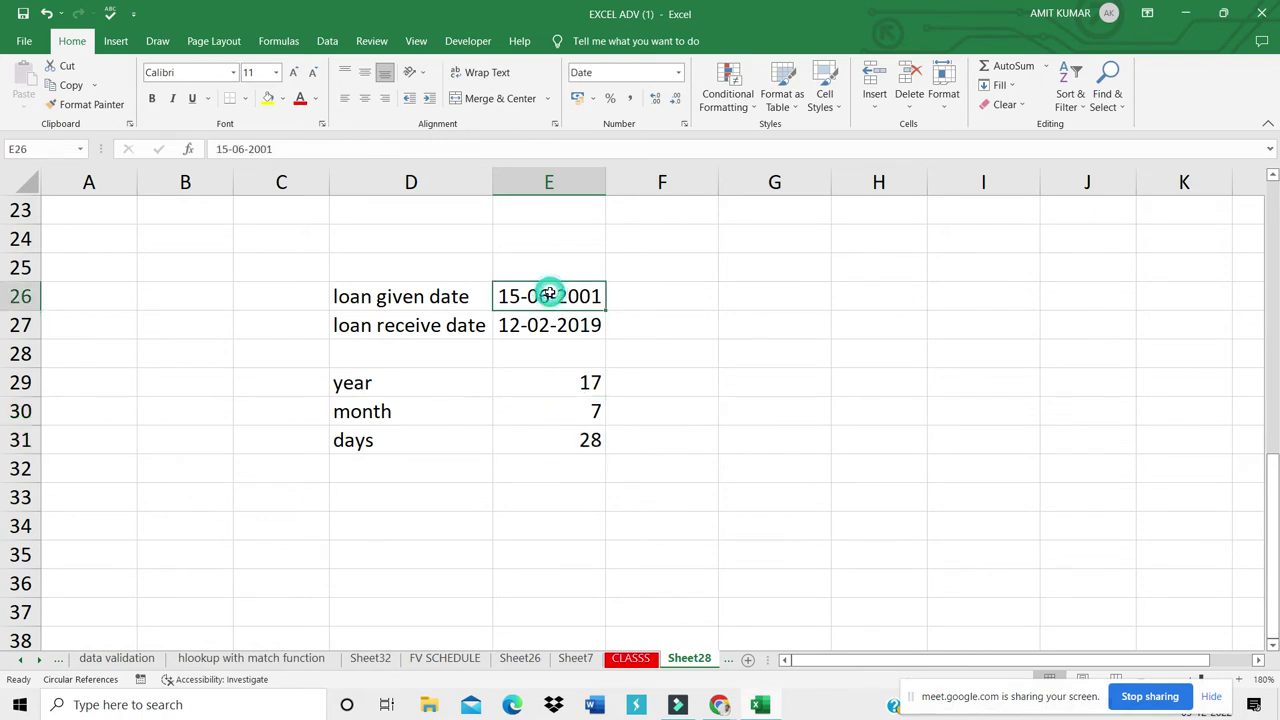
key(Delete)
double_click(550, 292)
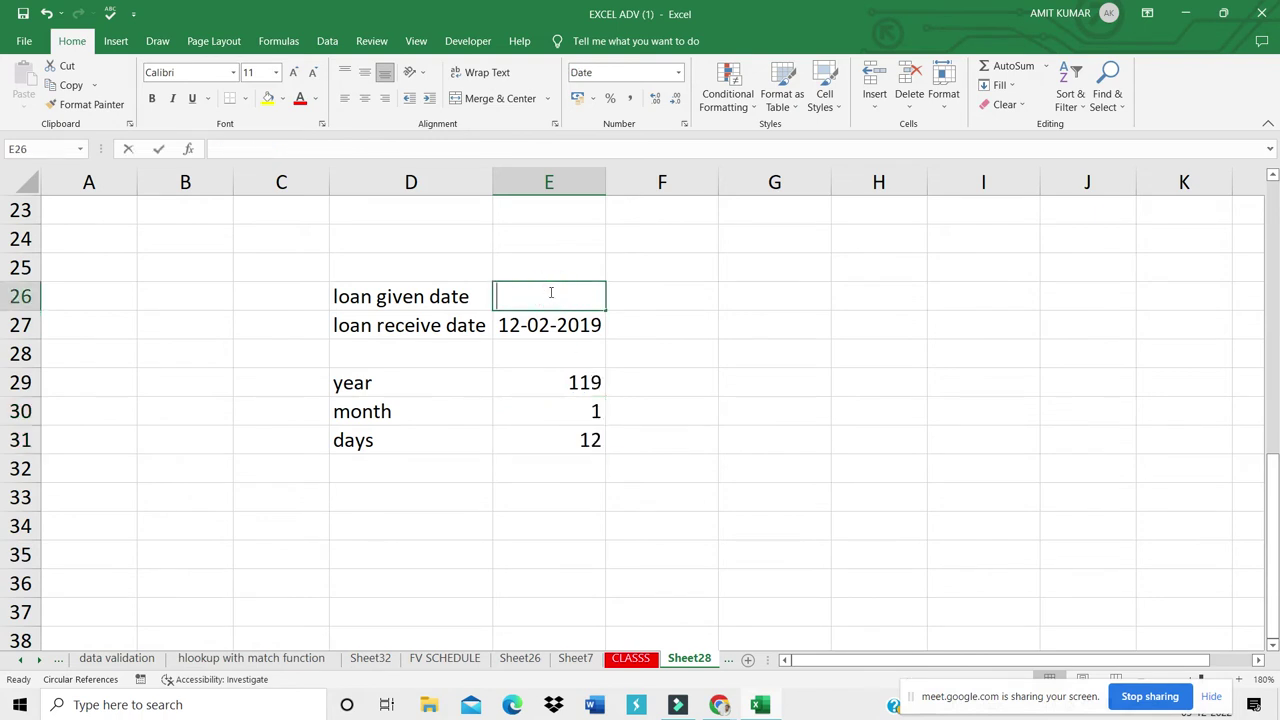
text(20-08-2000)
key(Return)
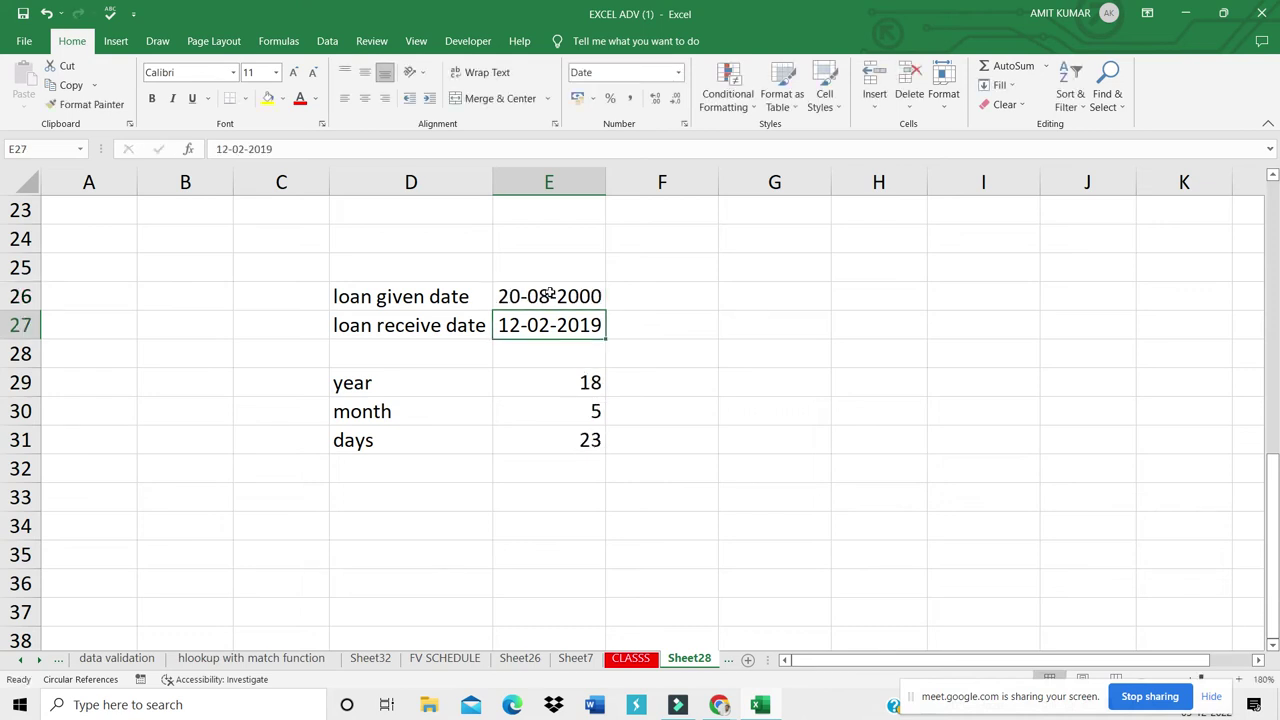
Step: Replace the loan receive date in E27 with 10-05-1998 and compare it with the loan given date
key(Delete)
text(10)
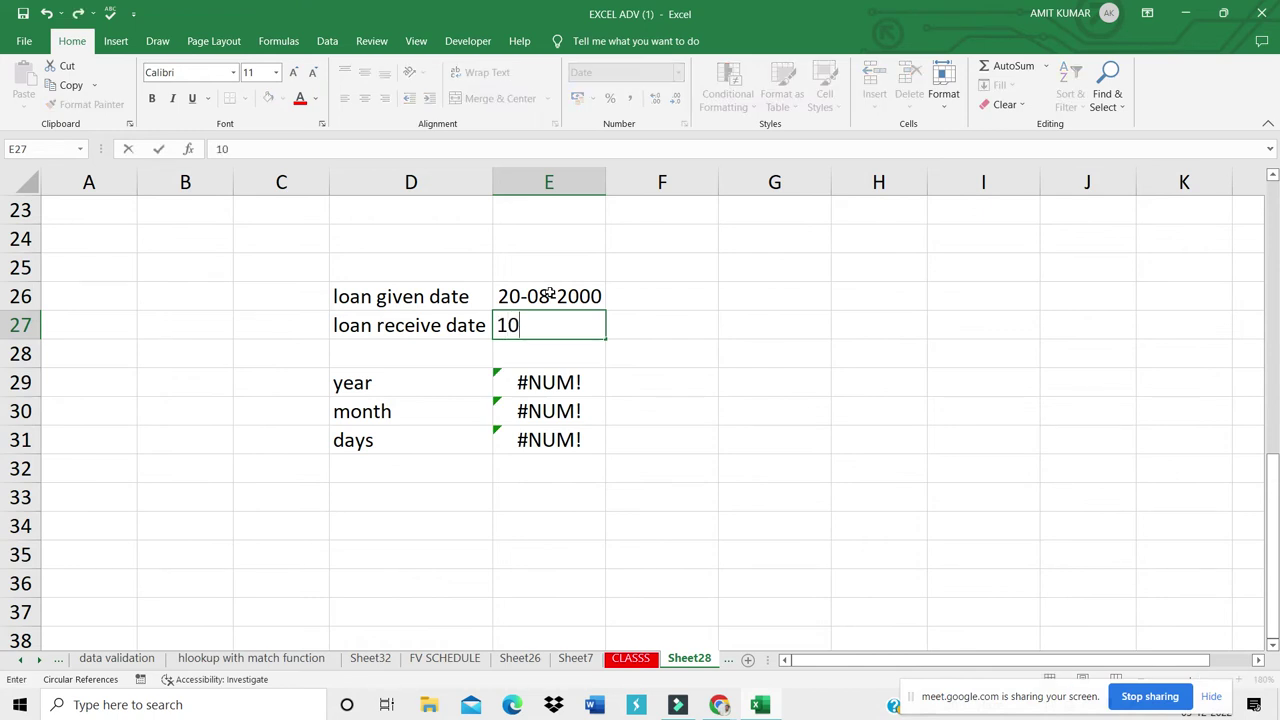
text(-05-1998)
key(Return)
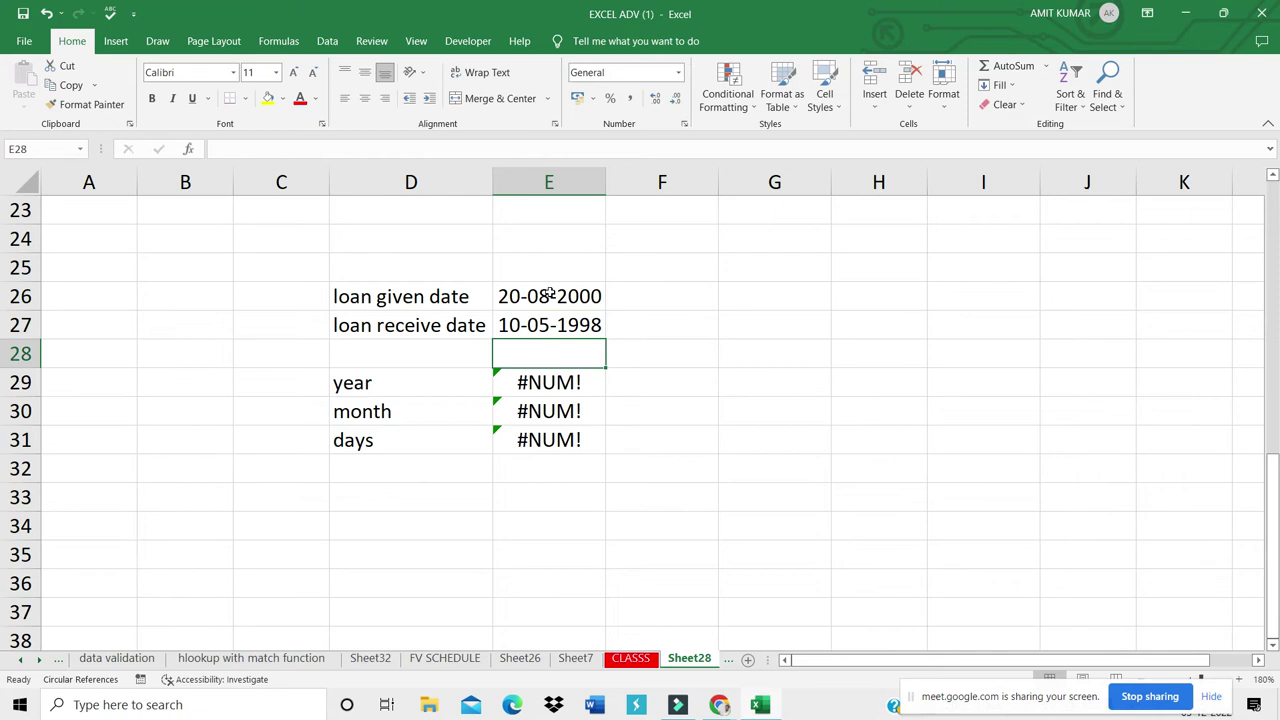
click(588, 320)
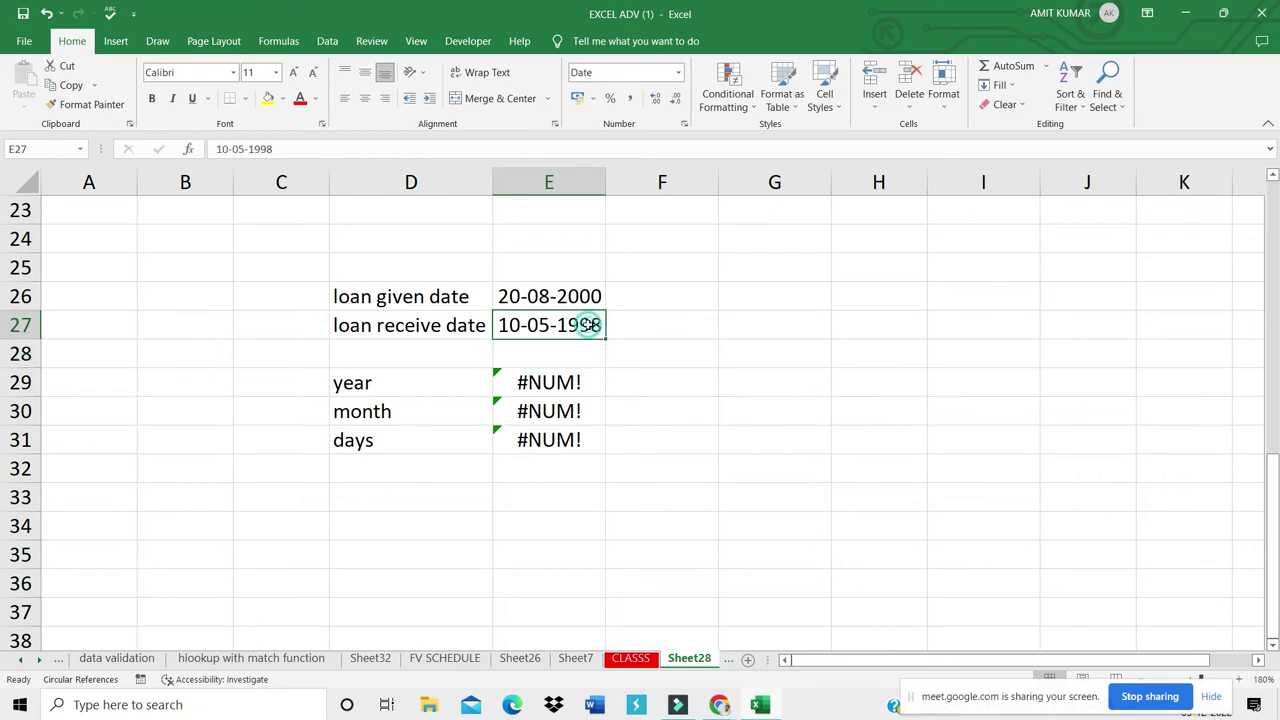
click(571, 297)
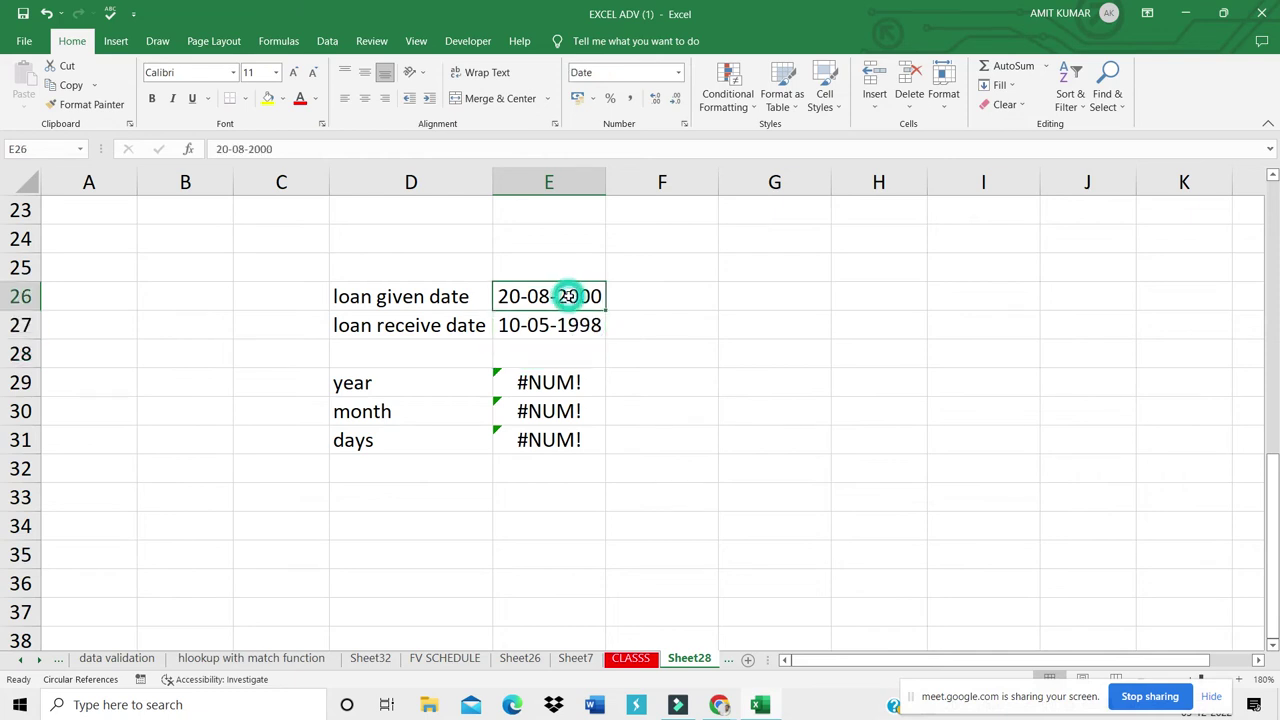
Step: Change the loan receive date in E27 to 10-5-2022
click(567, 329)
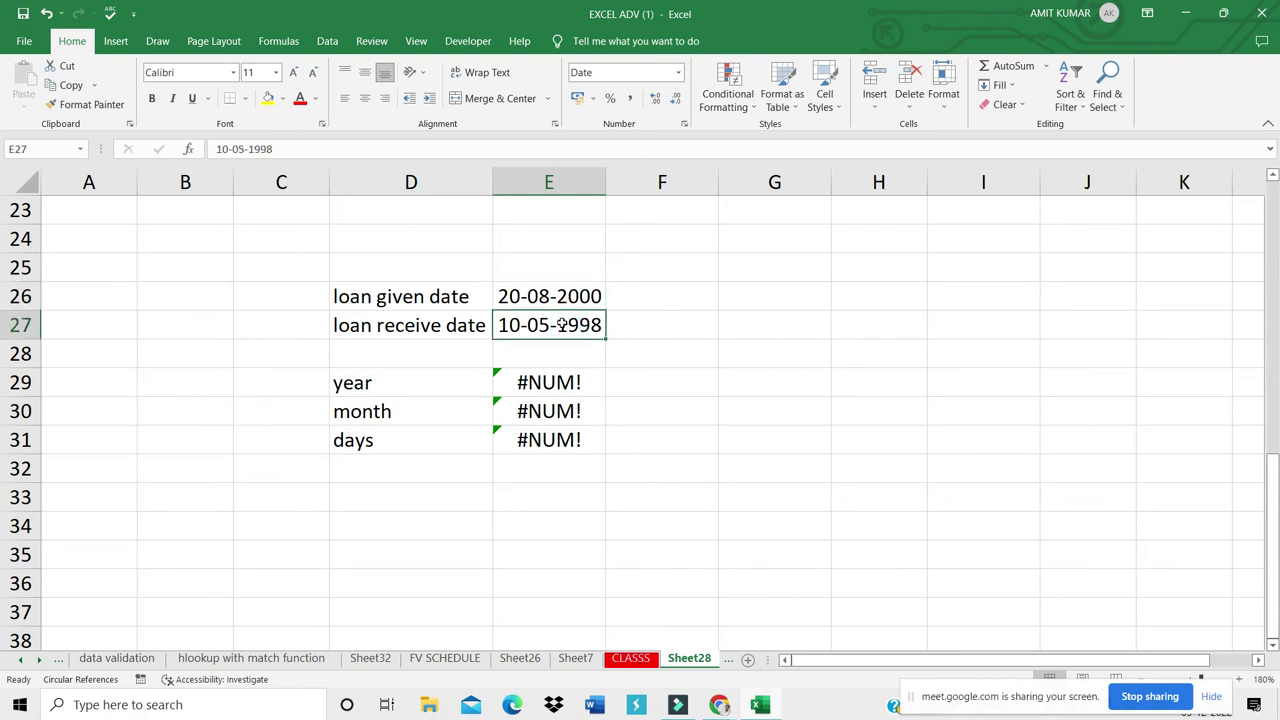
key(BackSpace)
text(10)
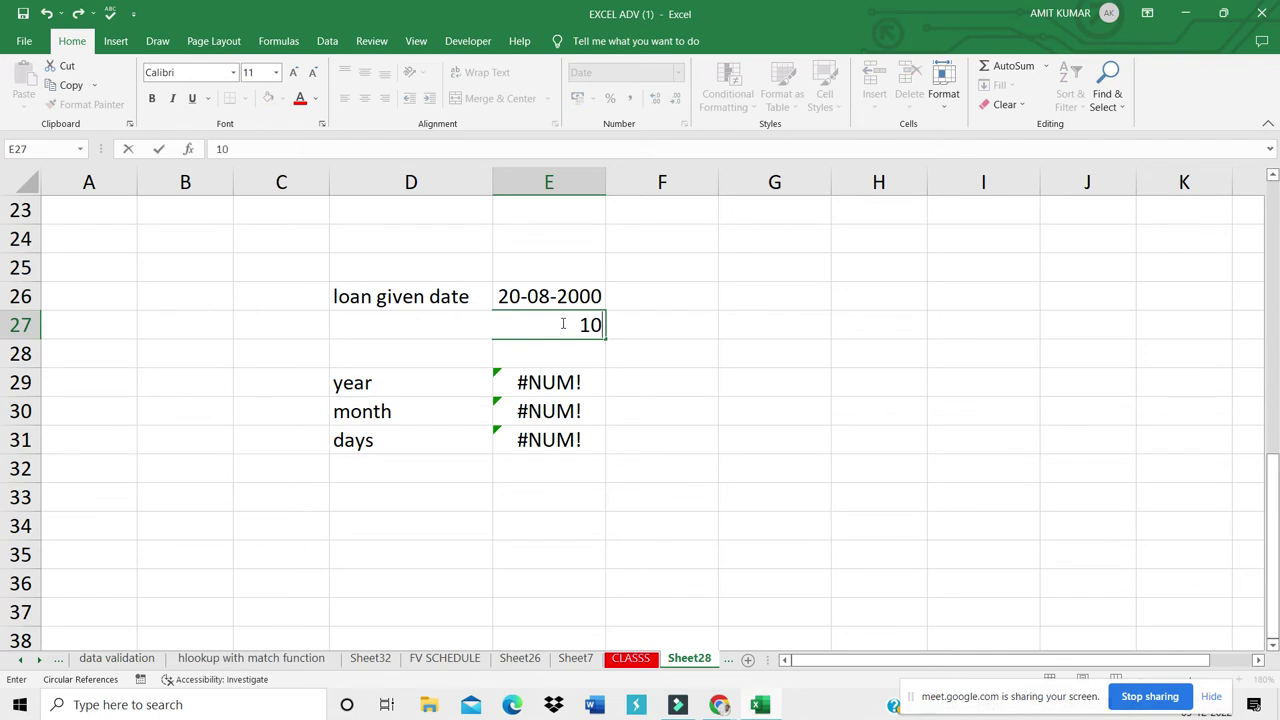
text(-5-2022)
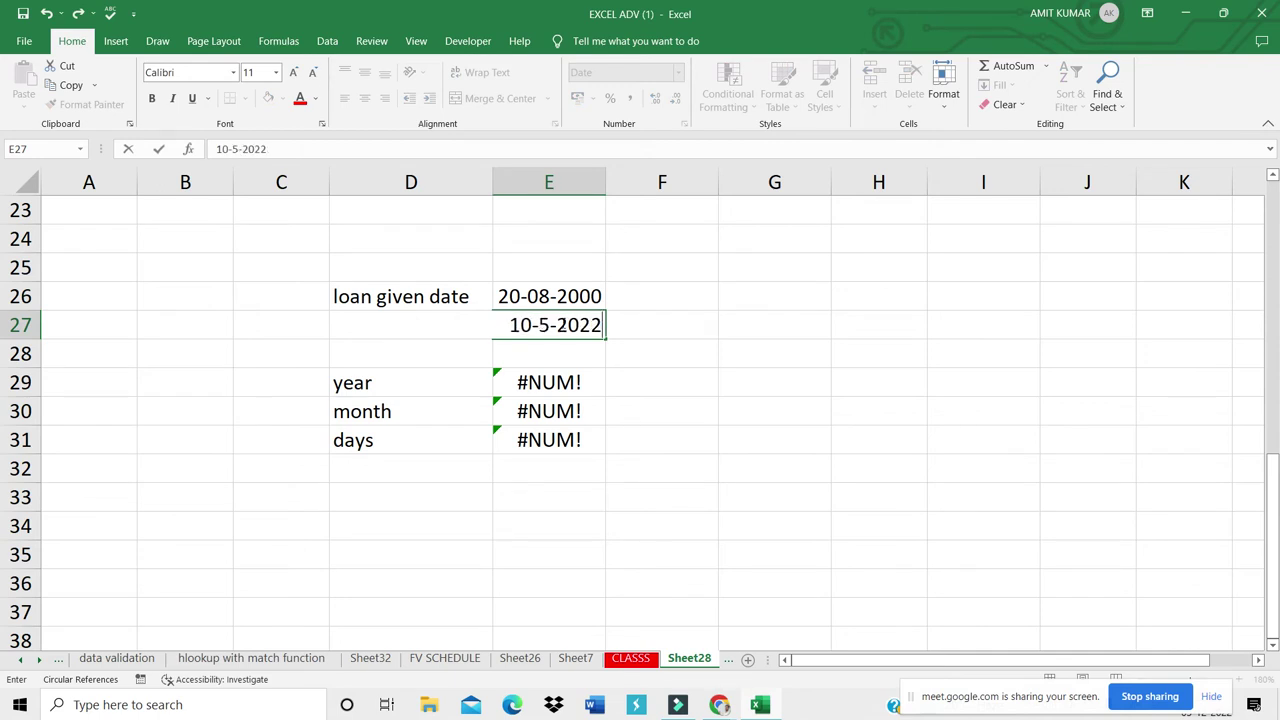
key(Return)
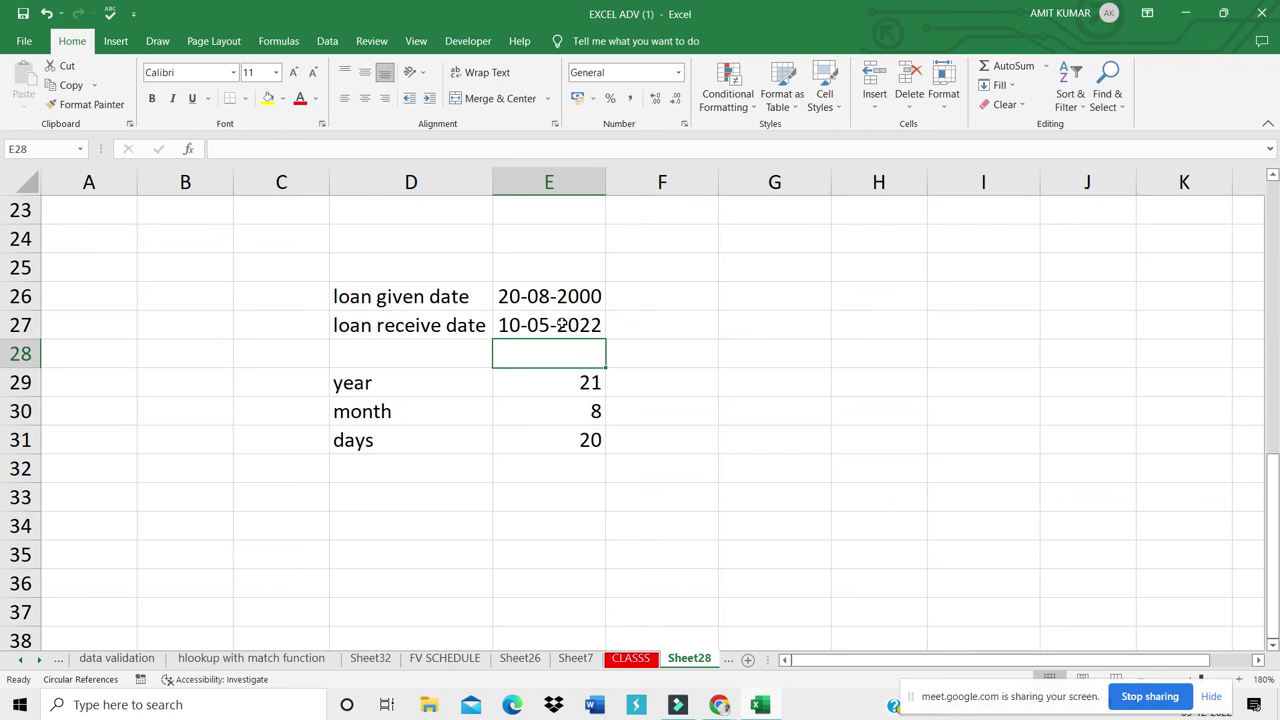
Step: Change the loan given date in E26 to 5-9-1997
click(569, 296)
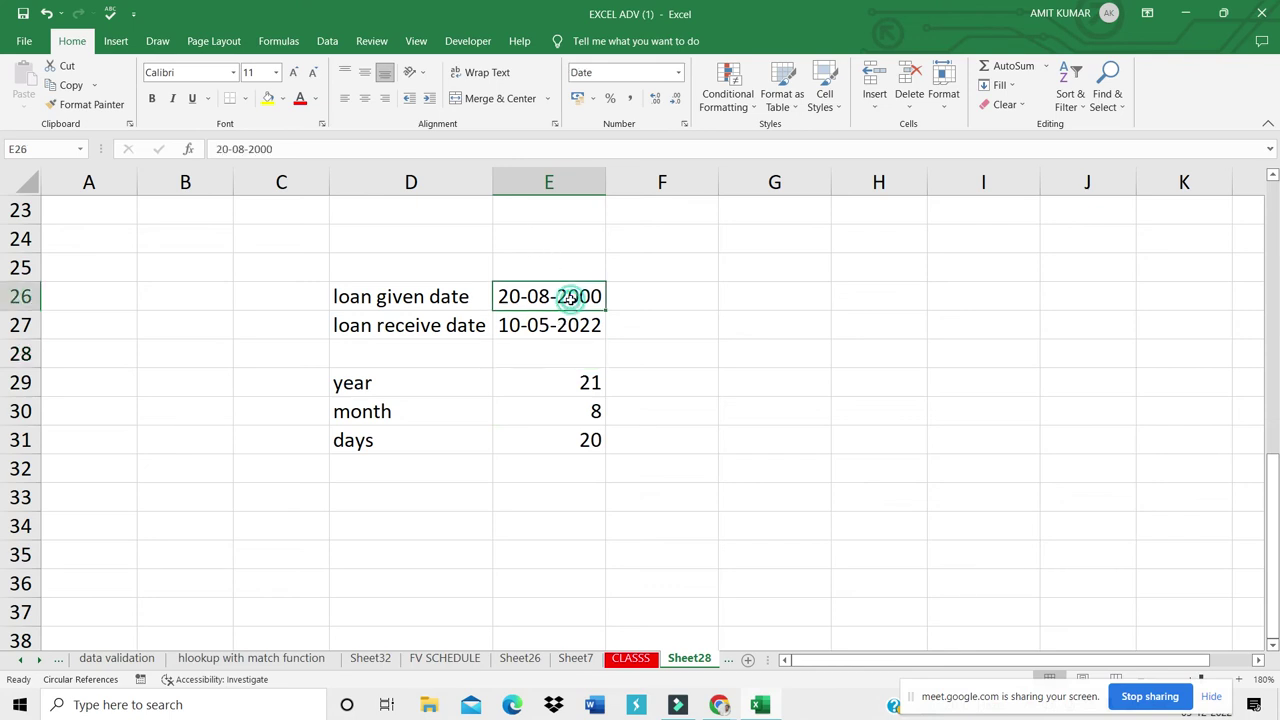
key(Delete)
text(5-9-)
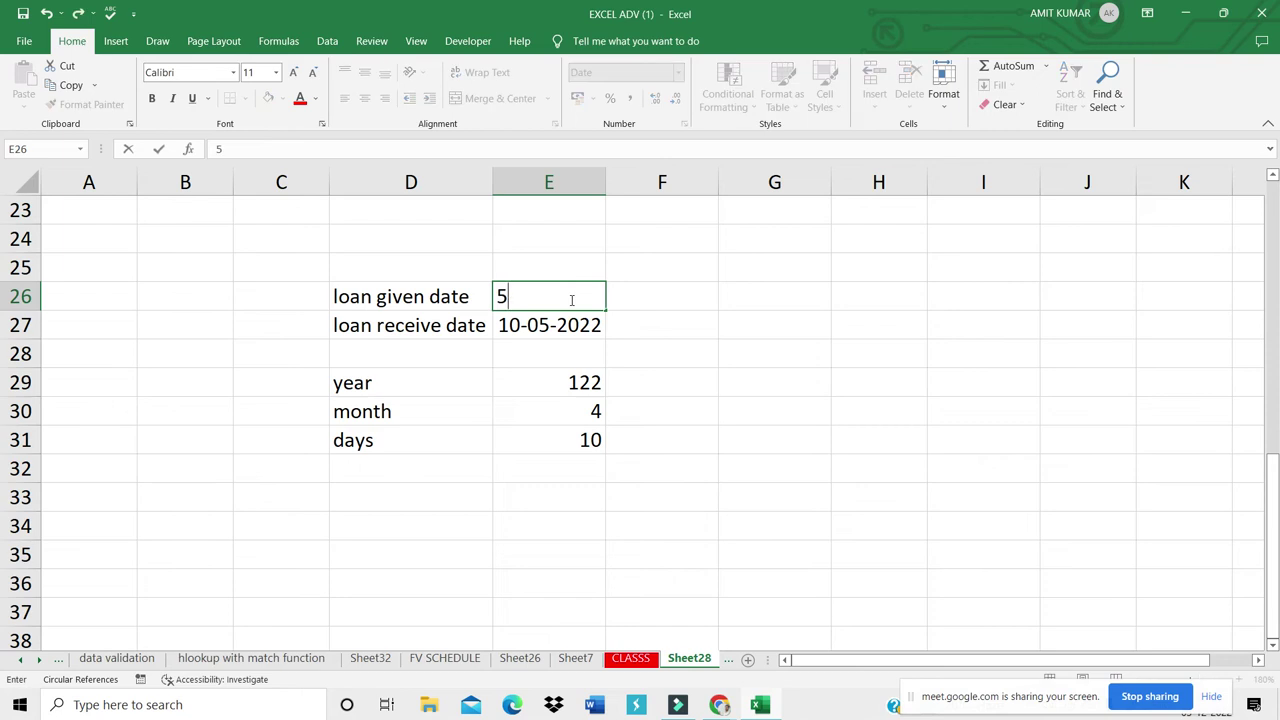
text(1997)
key(Return)
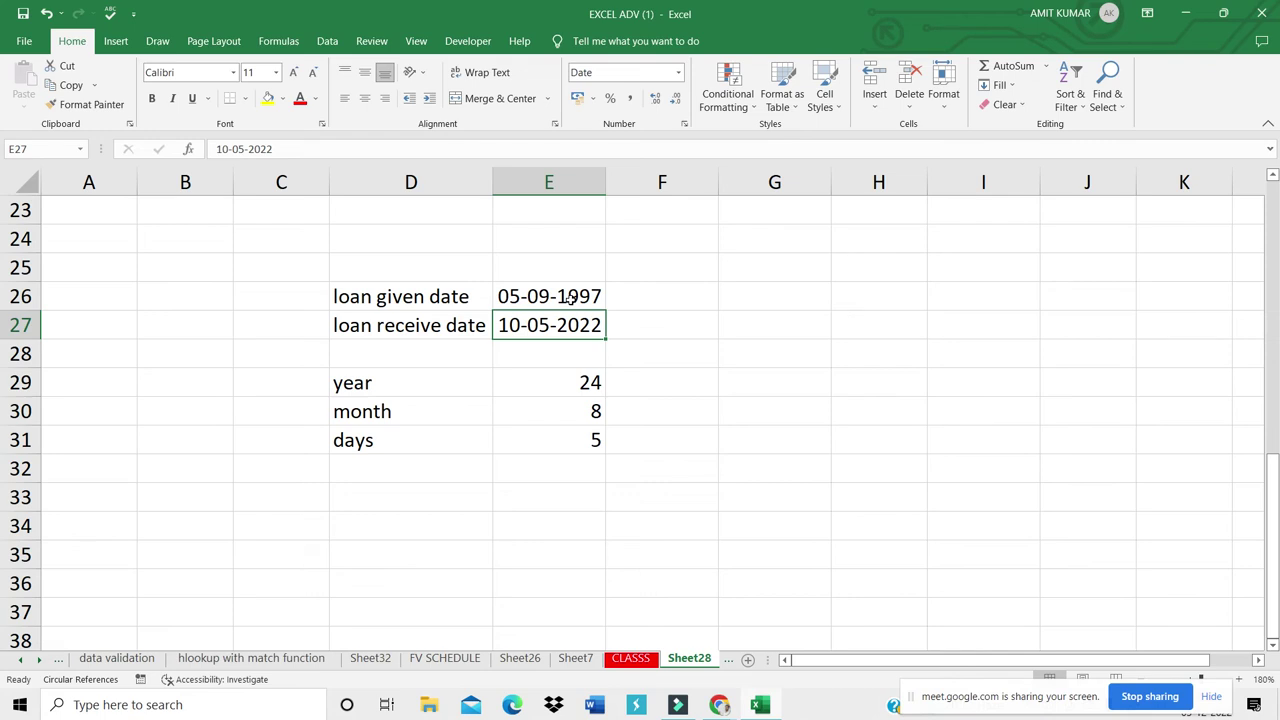
Step: Look over the date calculations in column E, from the start of the worksheet to below the loan example
key(Up)
key(Up)
key(Up)
key(Up)
key(Up)
key(Up)
key(Up)
key(Up)
key(Up)
key(Up)
key(Up)
key(Up)
key(Up)
key(Up)
key(Up)
key(Up)
key(Up)
key(Up)
key(Up)
key(Up)
key(Up)
key(Up)
key(Up)
key(Up)
key(Up)
key(Up)
key(Down)
key(Down)
key(Down)
key(Down)
key(Down)
key(Down)
key(Down)
key(Down)
key(Down)
key(Down)
key(Down)
key(Down)
key(Down)
key(Down)
key(Down)
key(Down)
key(Down)
key(Down)
key(Down)
key(Down)
key(Down)
key(Down)
key(Down)
key(Down)
key(Down)
key(Down)
key(Down)
key(Down)
key(Down)
key(Down)
key(Down)
key(Down)
key(Down)
key(Down)
key(Down)
key(Down)
key(Down)
key(Down)
key(Down)
scroll(570, 300, down, 1)
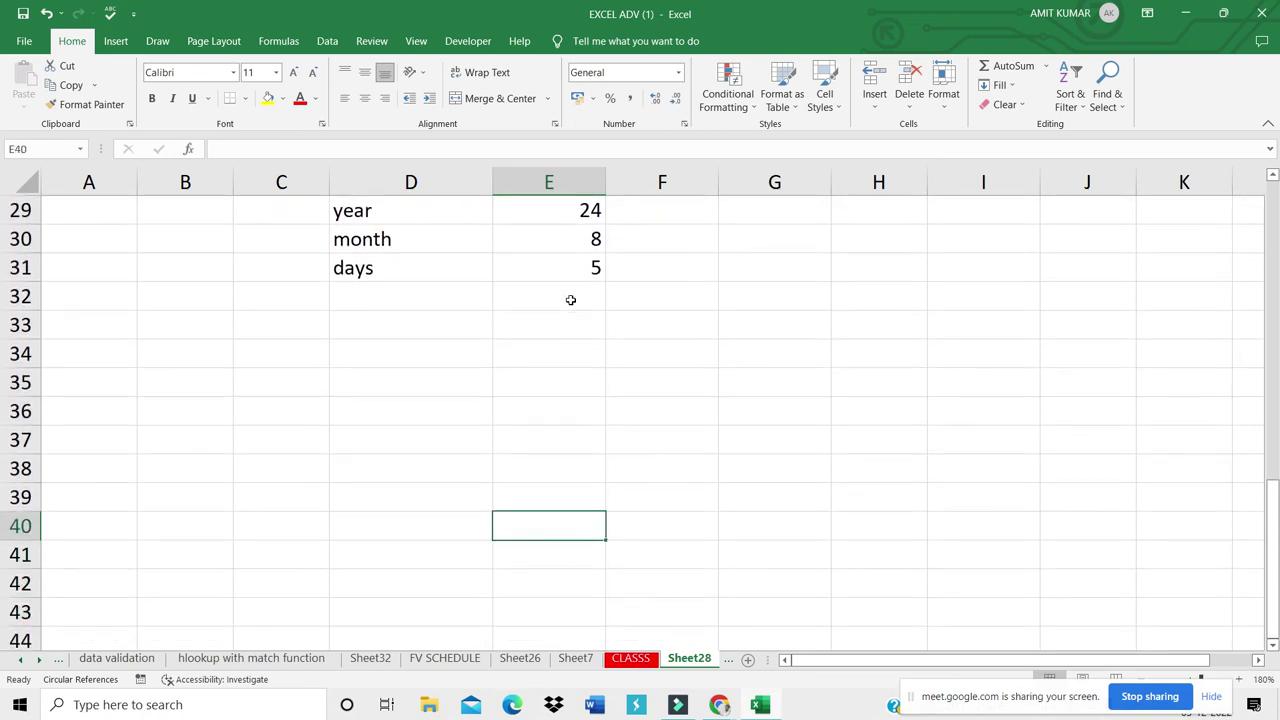
key(Up)
key(Up)
key(Up)
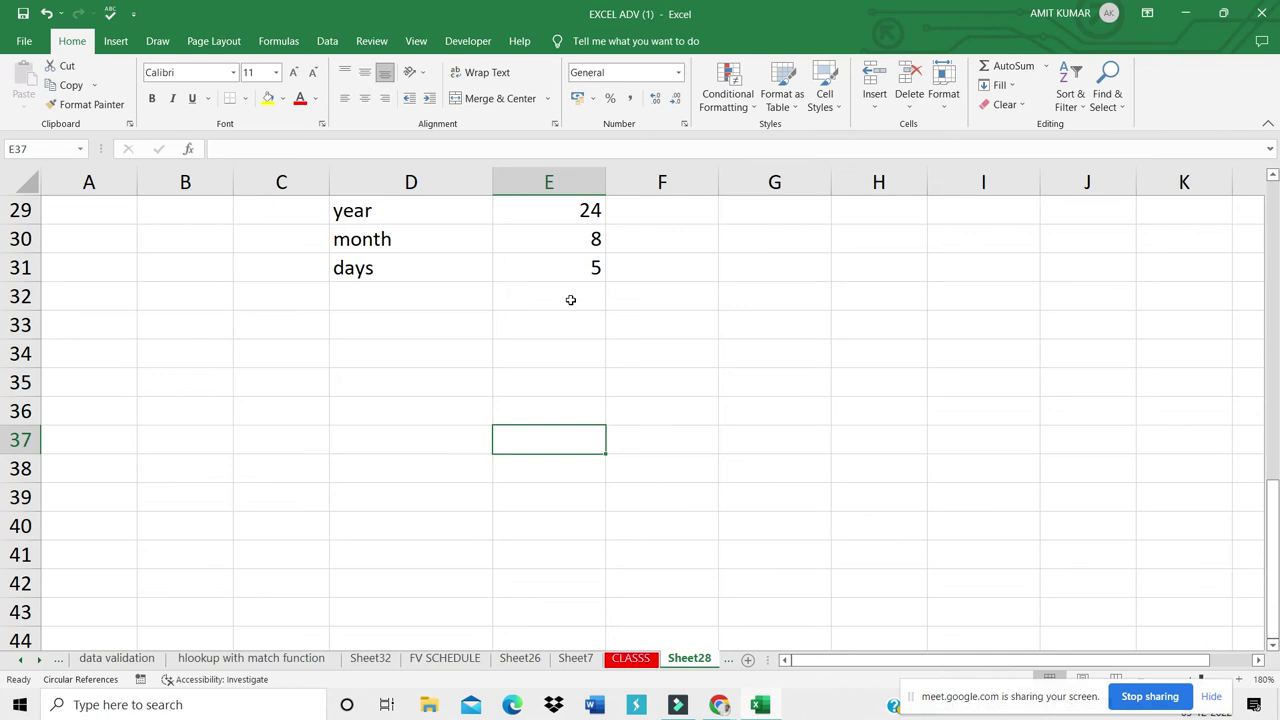
click(660, 333)
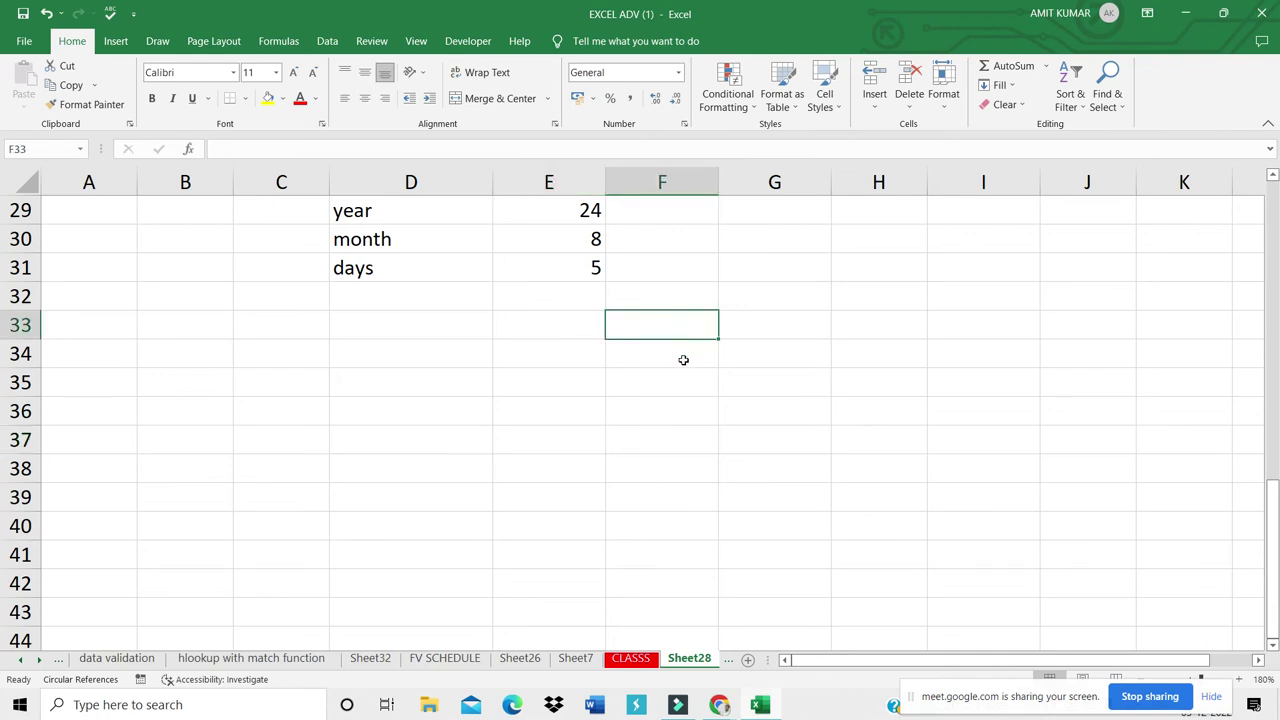
click(681, 357)
click(680, 378)
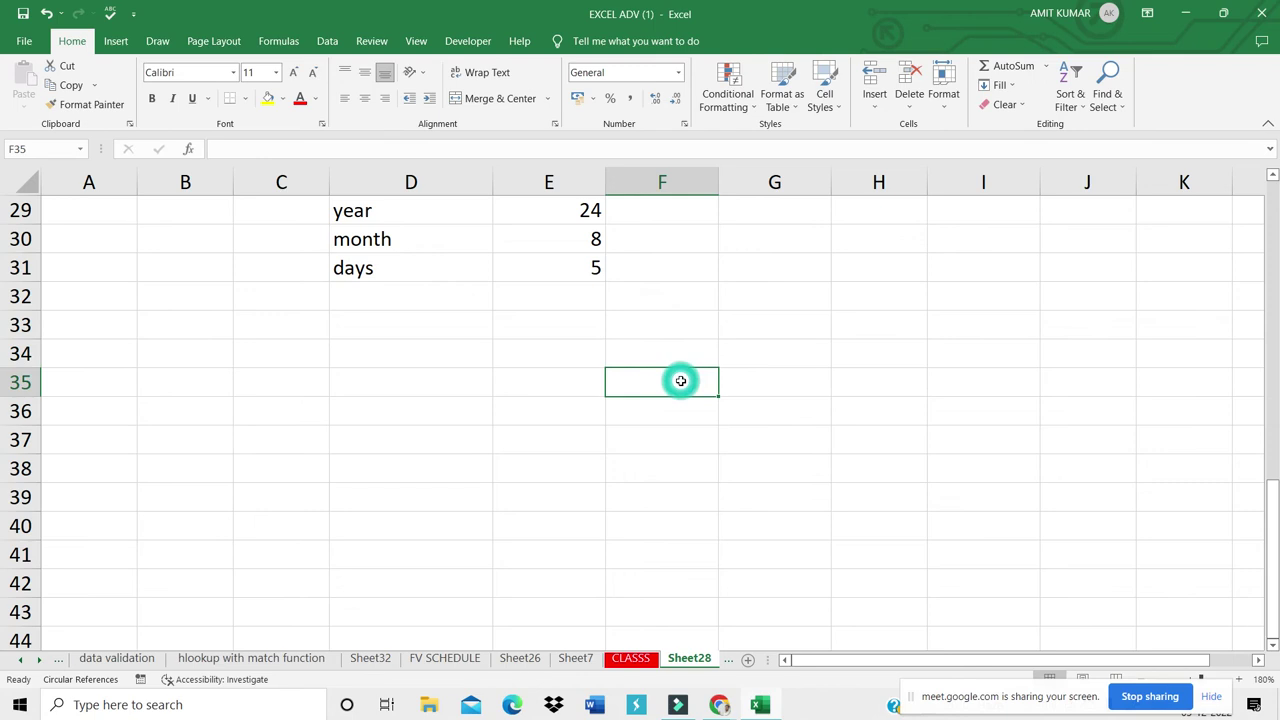
text(registra)
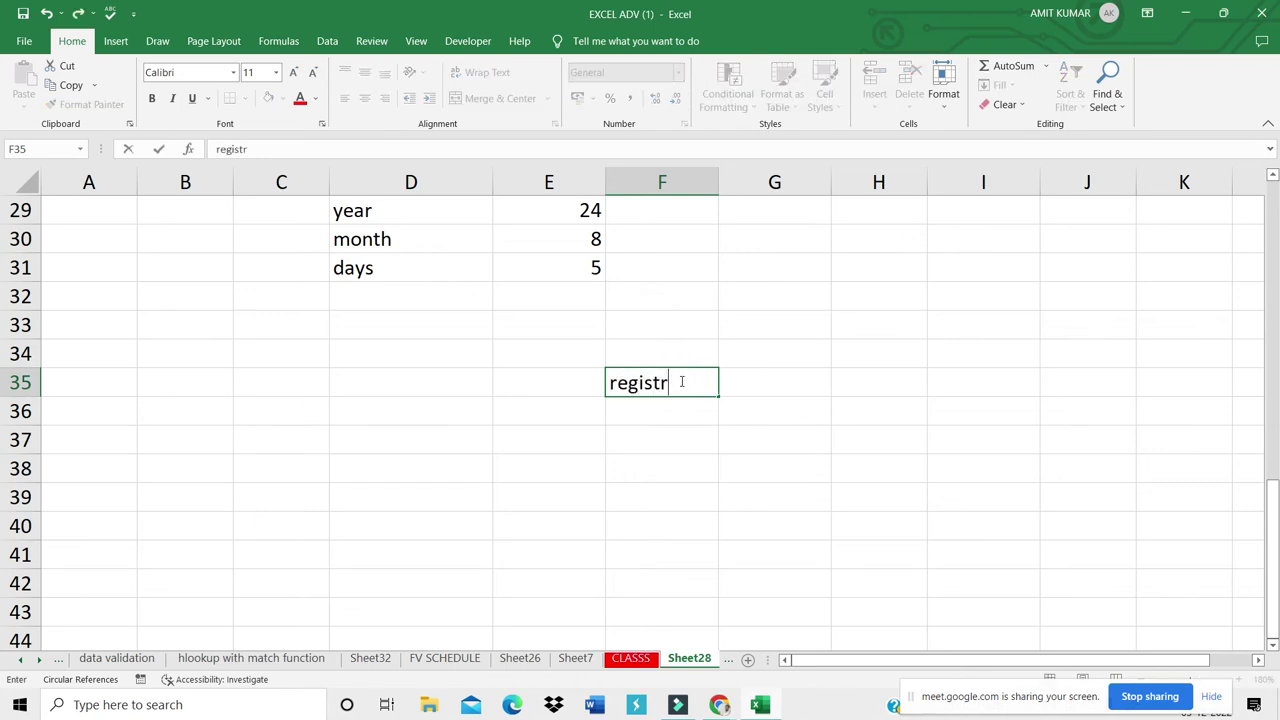
key(BackSpace)
key(BackSpace)
key(BackSpace)
key(BackSpace)
key(BackSpace)
key(BackSpace)
key(BackSpace)
key(BackSpace)
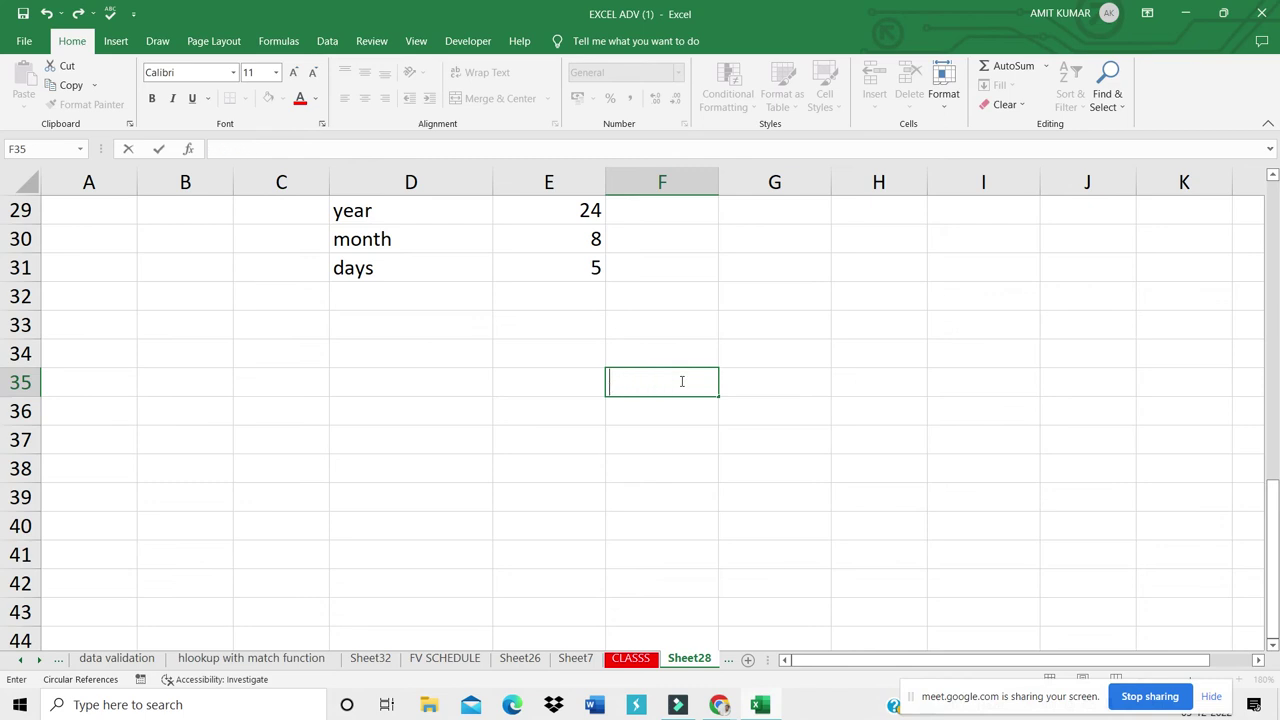
Step: Enter the heading "fee notice date" in cell F35, a few rows below the loan example
text(fee not)
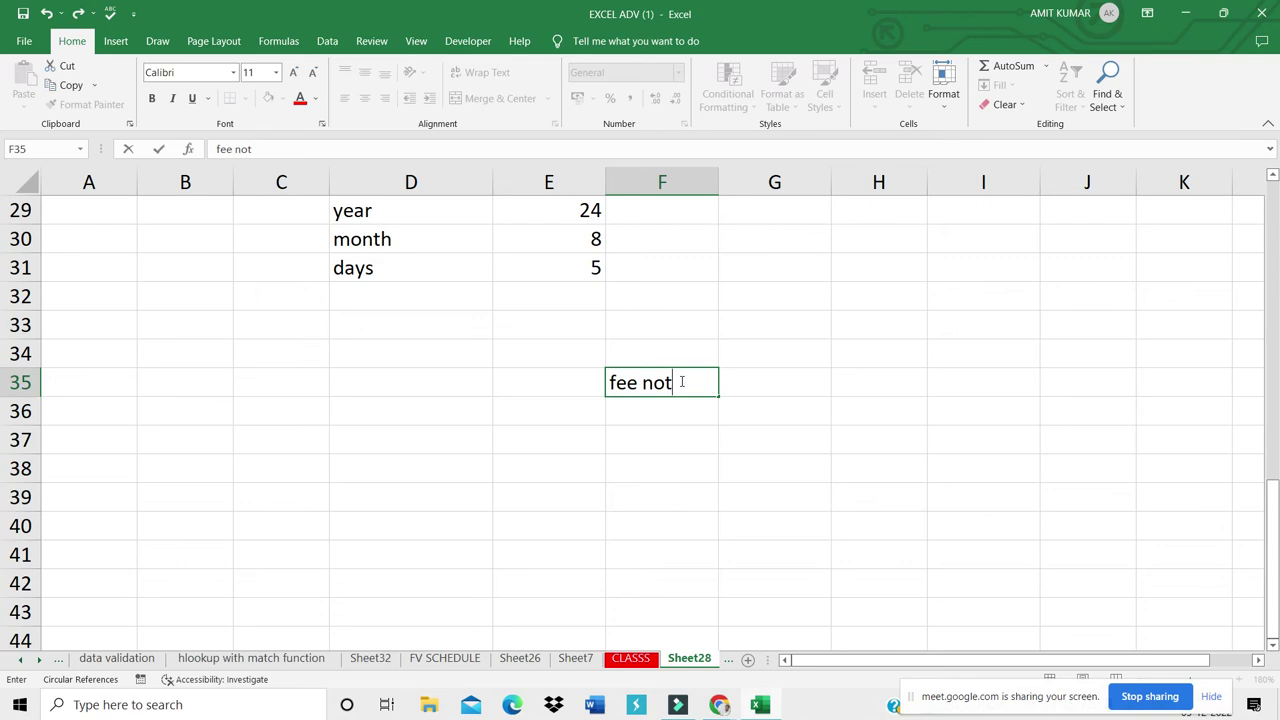
text(ice date)
key(Tab)
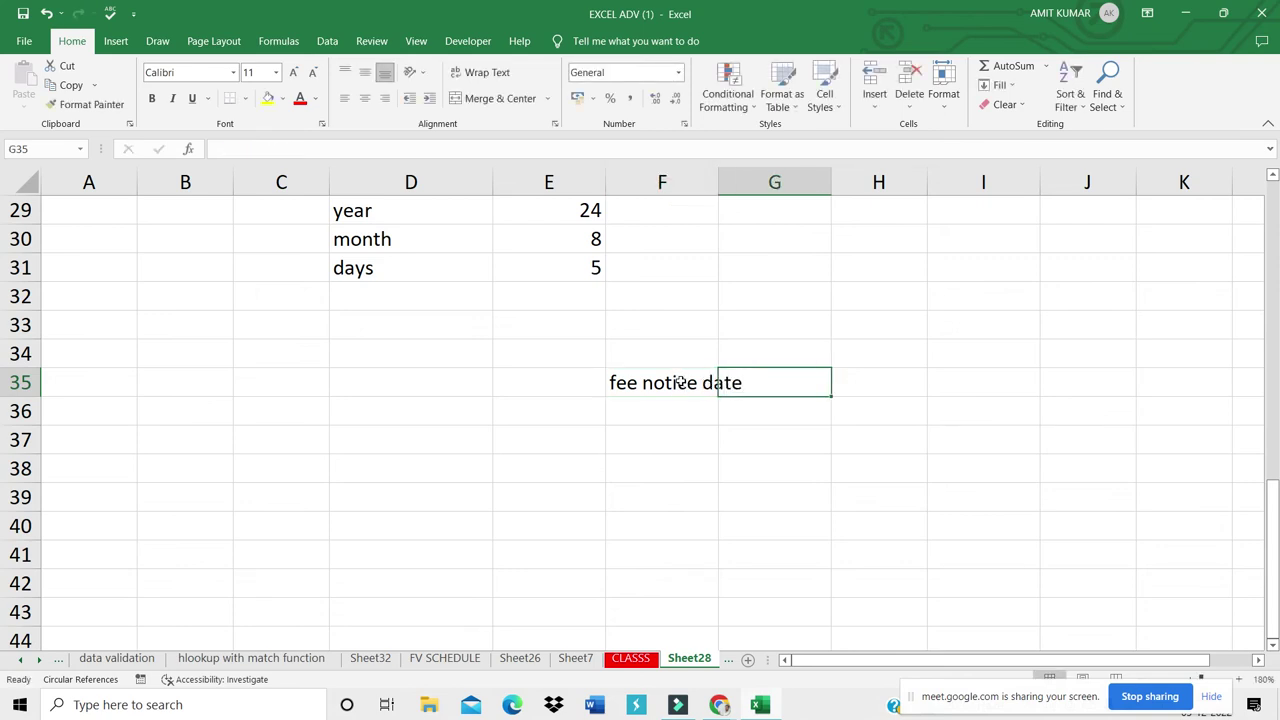
Step: Enter the fee notice date 15-11-2022 in F36 and fit column F's width to its contents
click(649, 411)
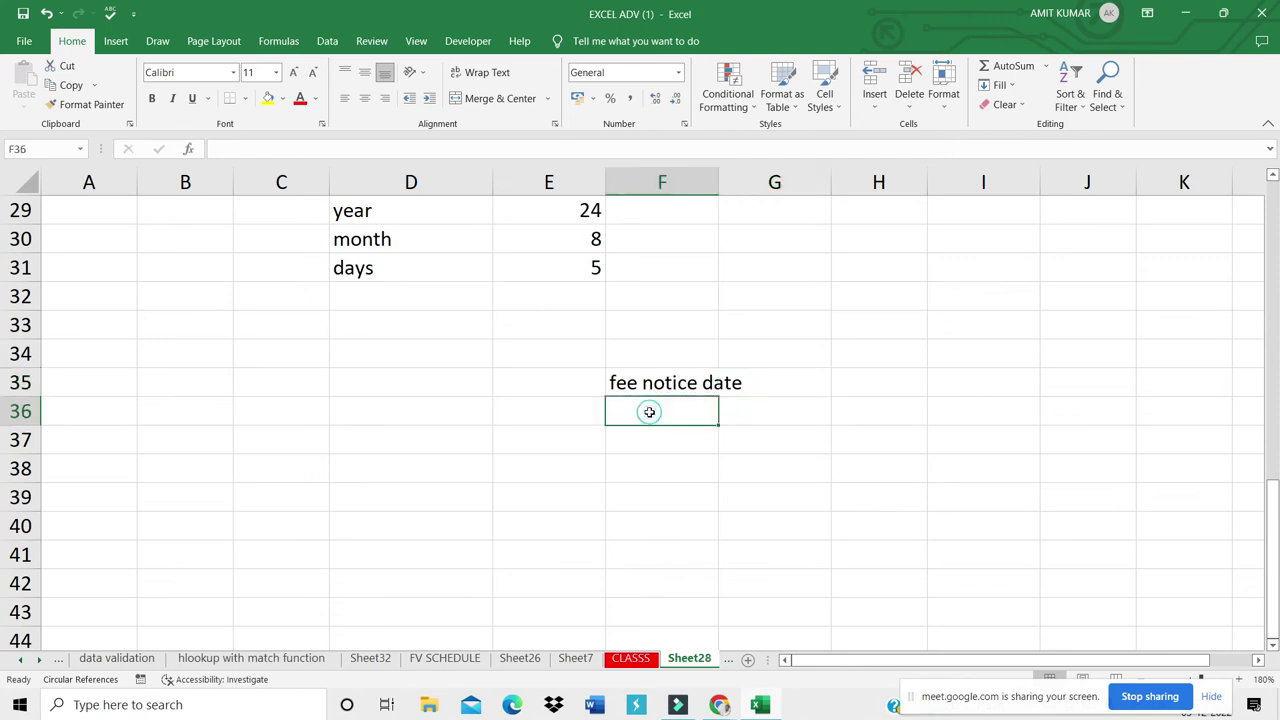
text(15-0)
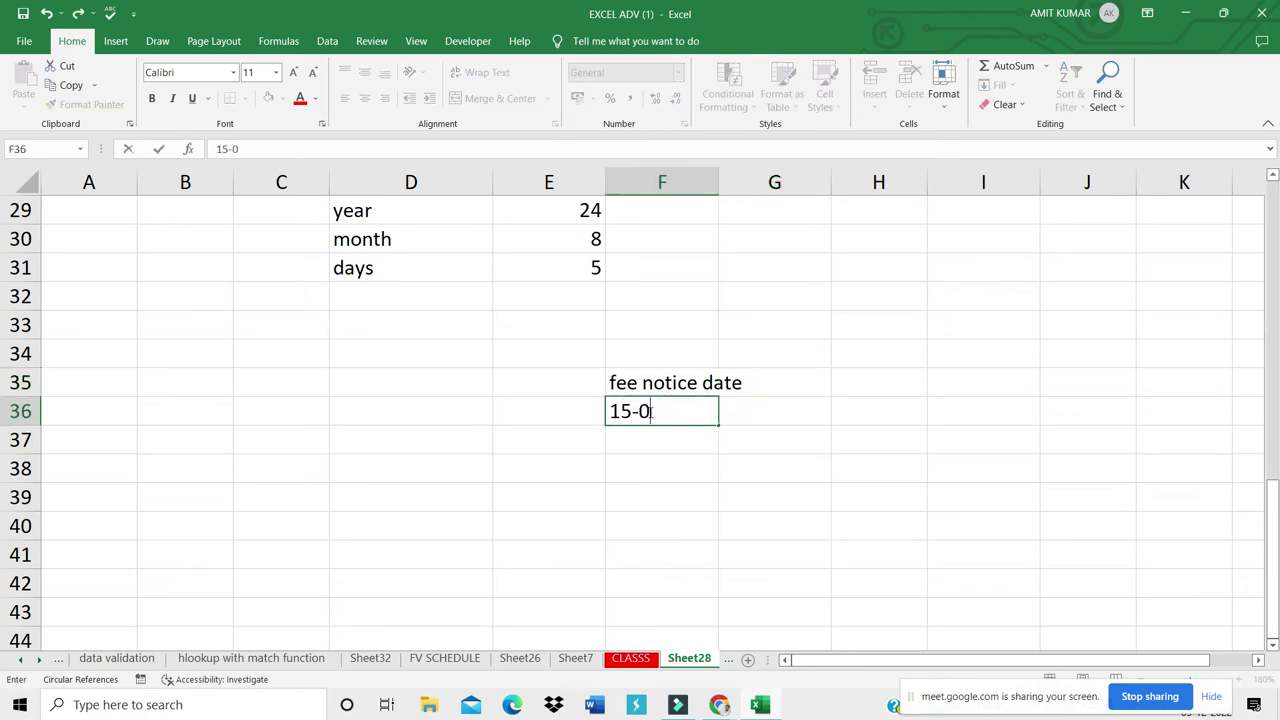
key(BackSpace)
text(12)
key(BackSpace)
text(1-2022)
key(Return)
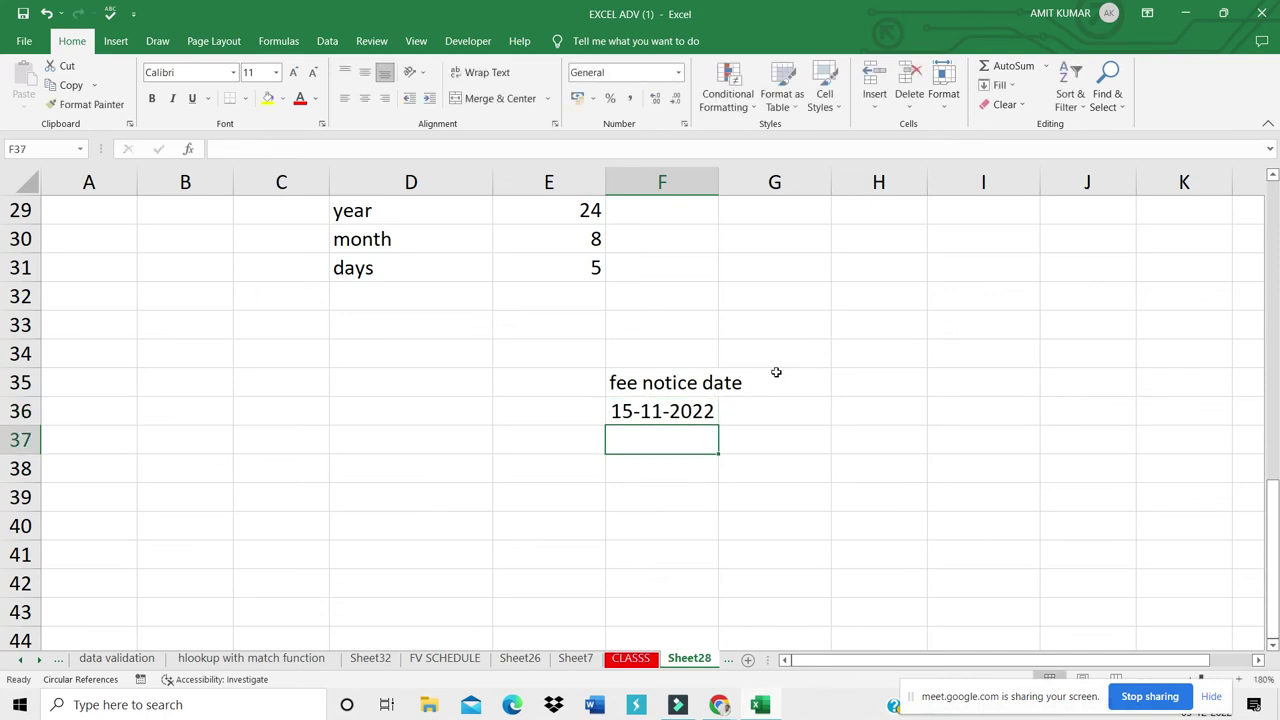
double_click(720, 188)
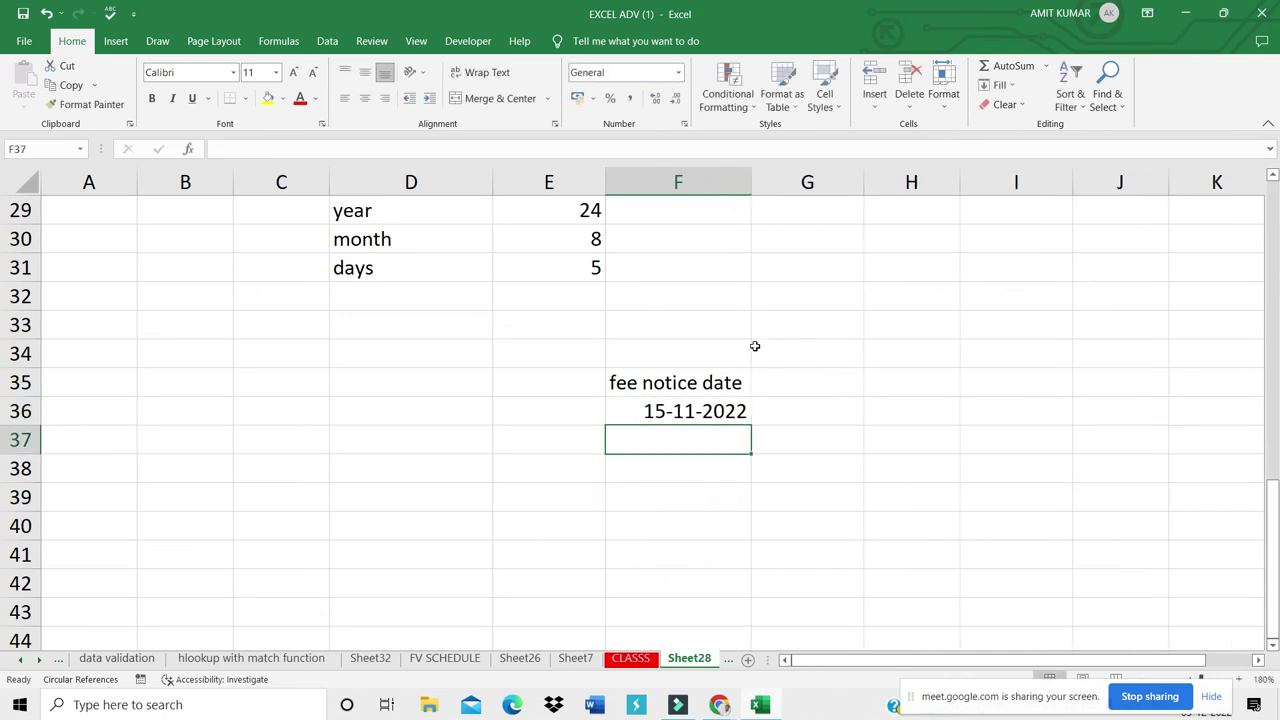
Step: Enter the heading "receiving date" in G35, beside the fee notice date heading
click(775, 390)
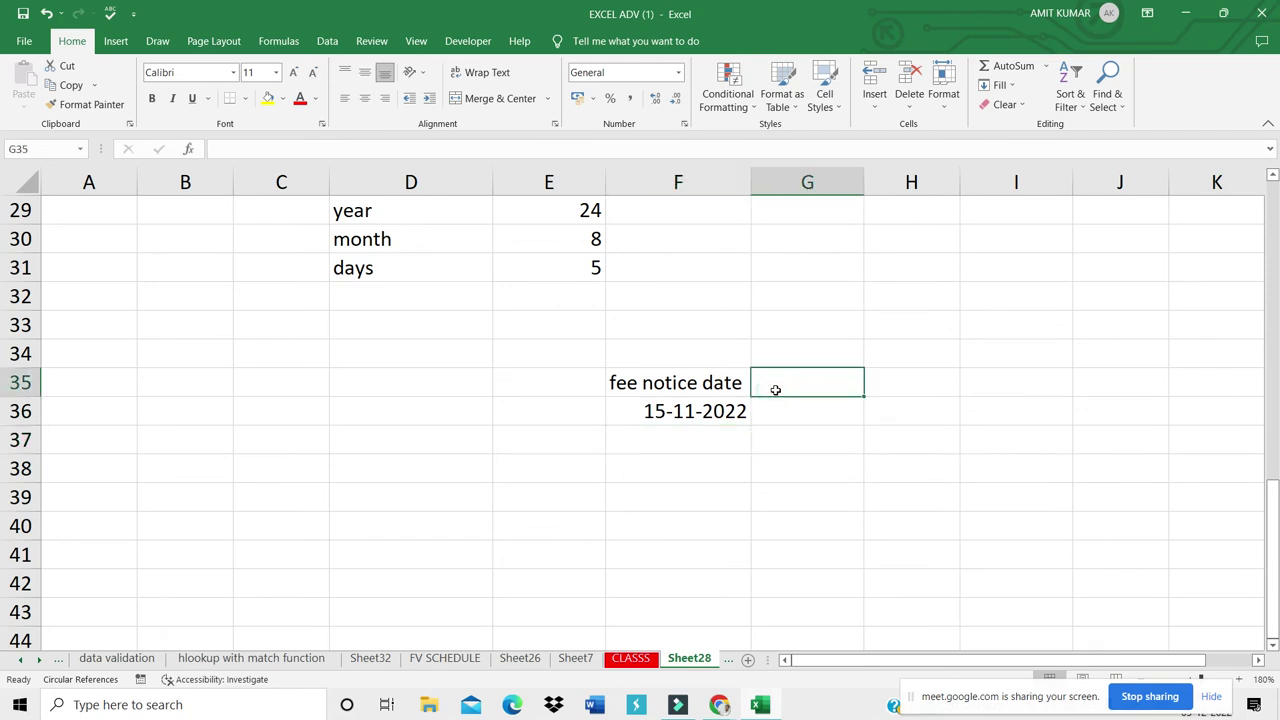
text(rece)
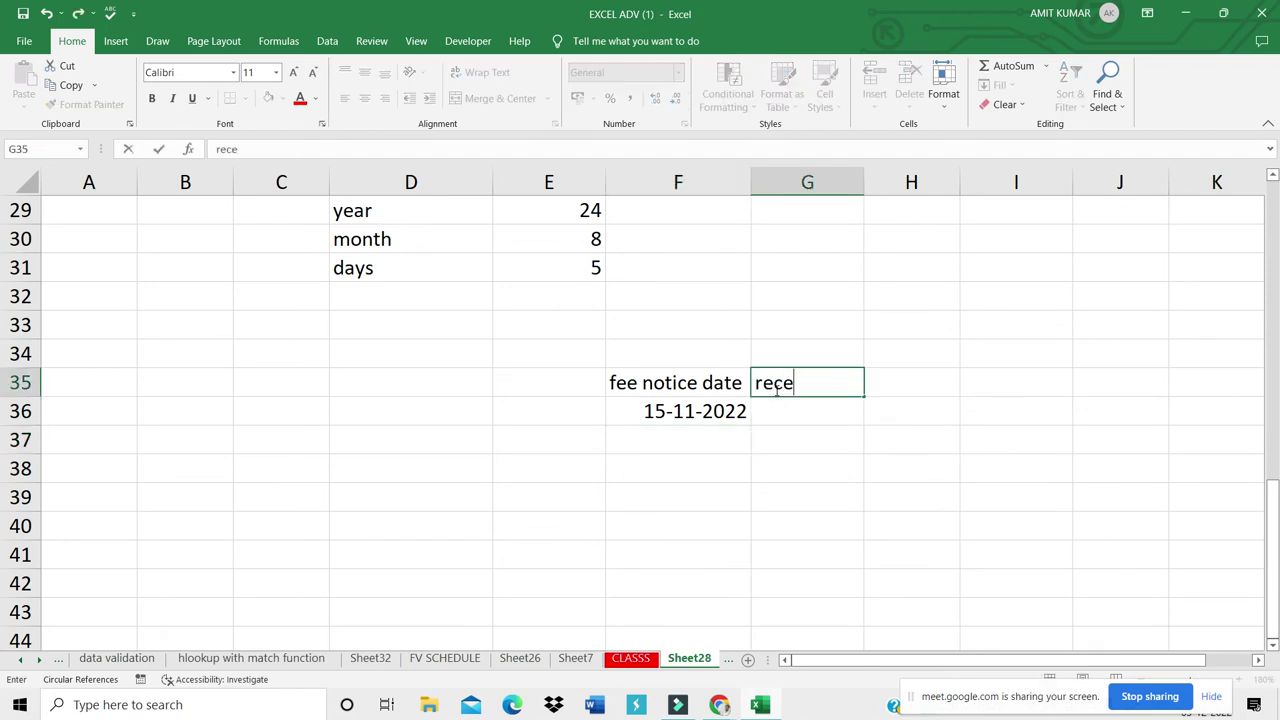
text(iving date)
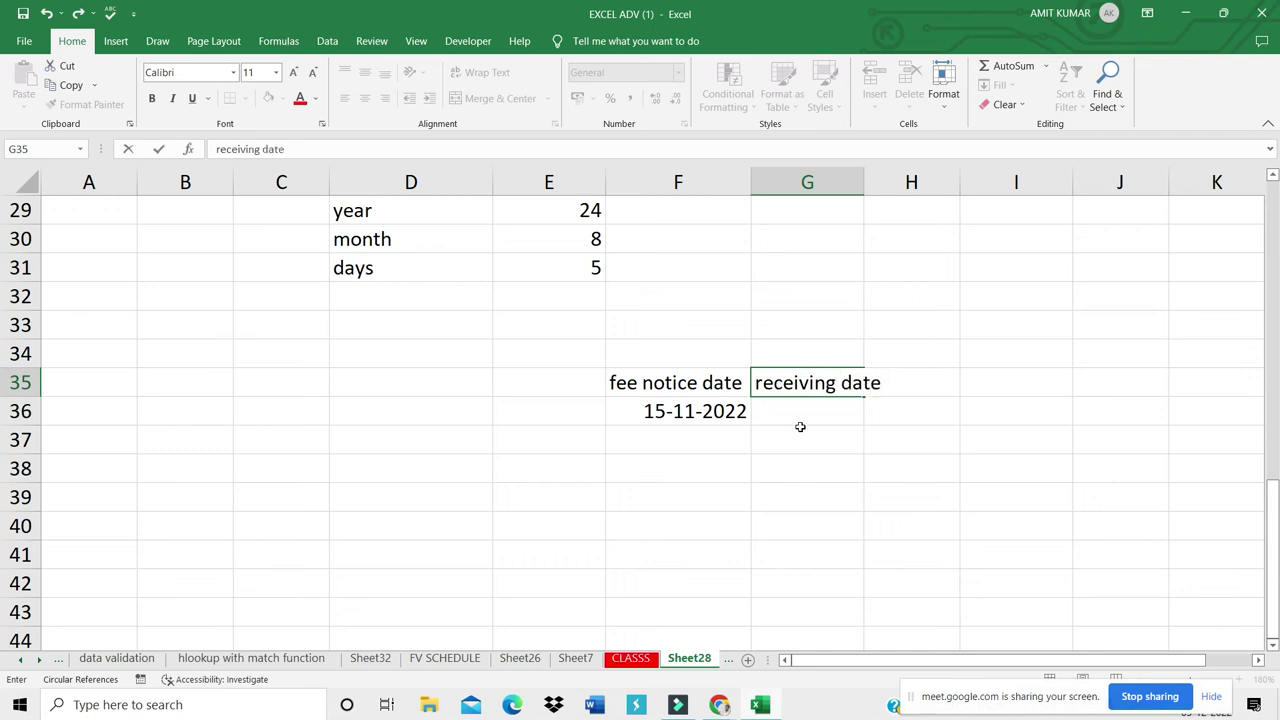
click(800, 428)
Step: Enter the receiving date 25-11-2022 in G36 and widen column G until its heading fits
click(795, 408)
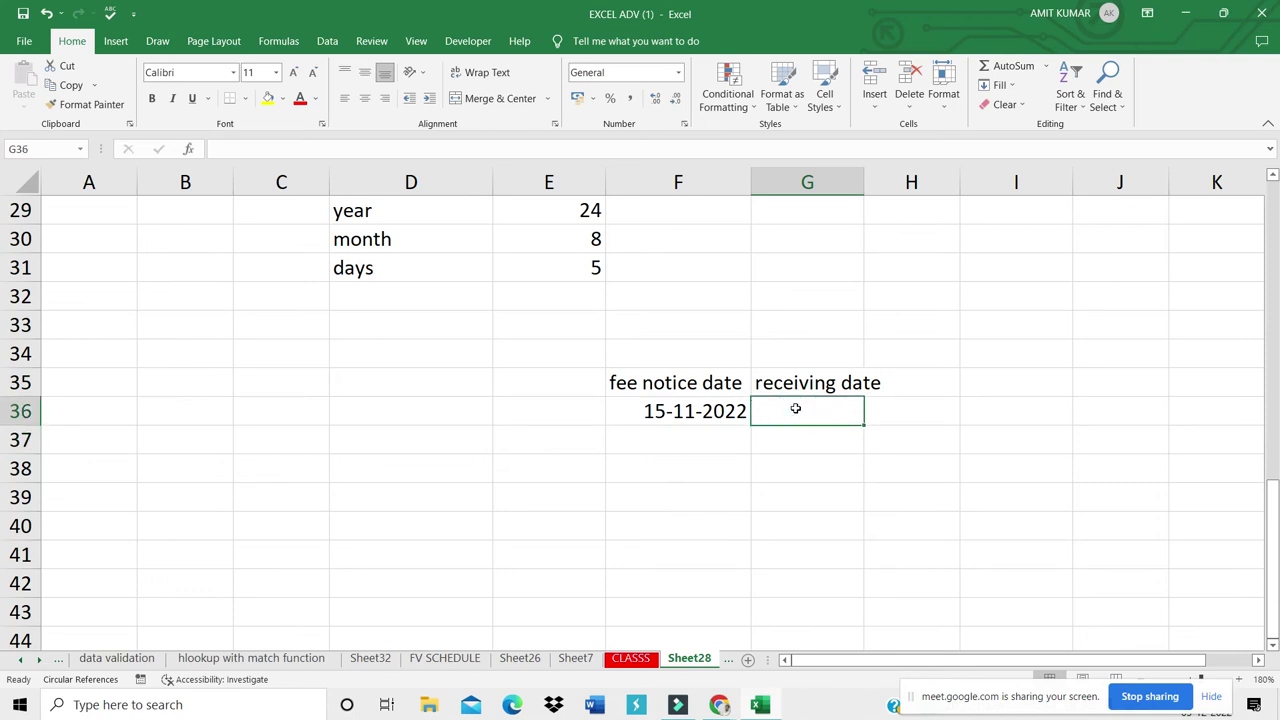
text(25-)
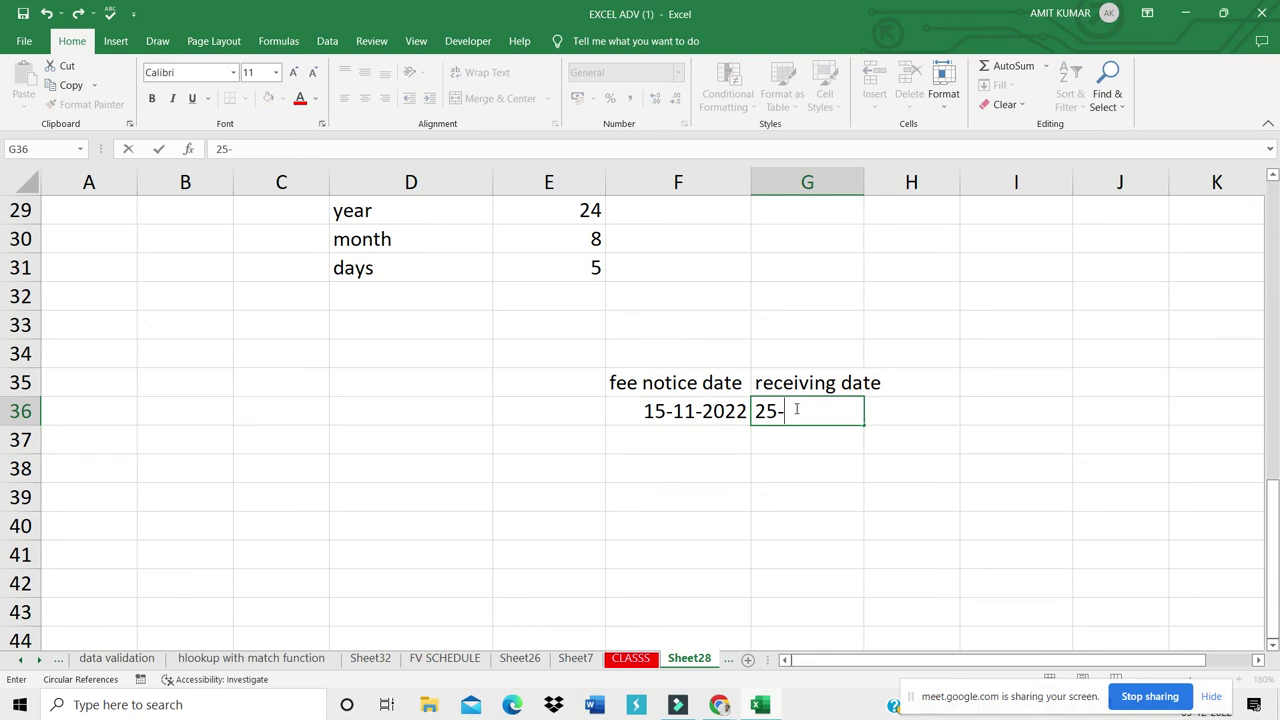
text(11-2022)
key(Return)
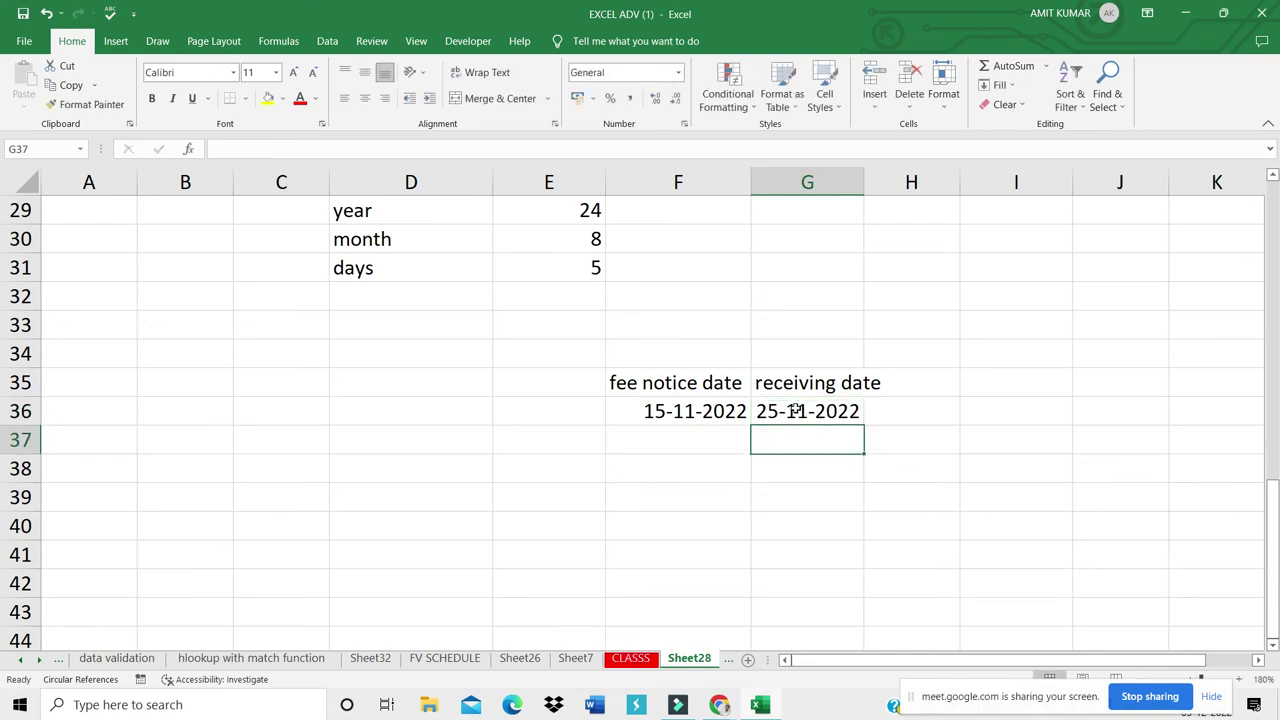
drag(865, 187, 886, 187)
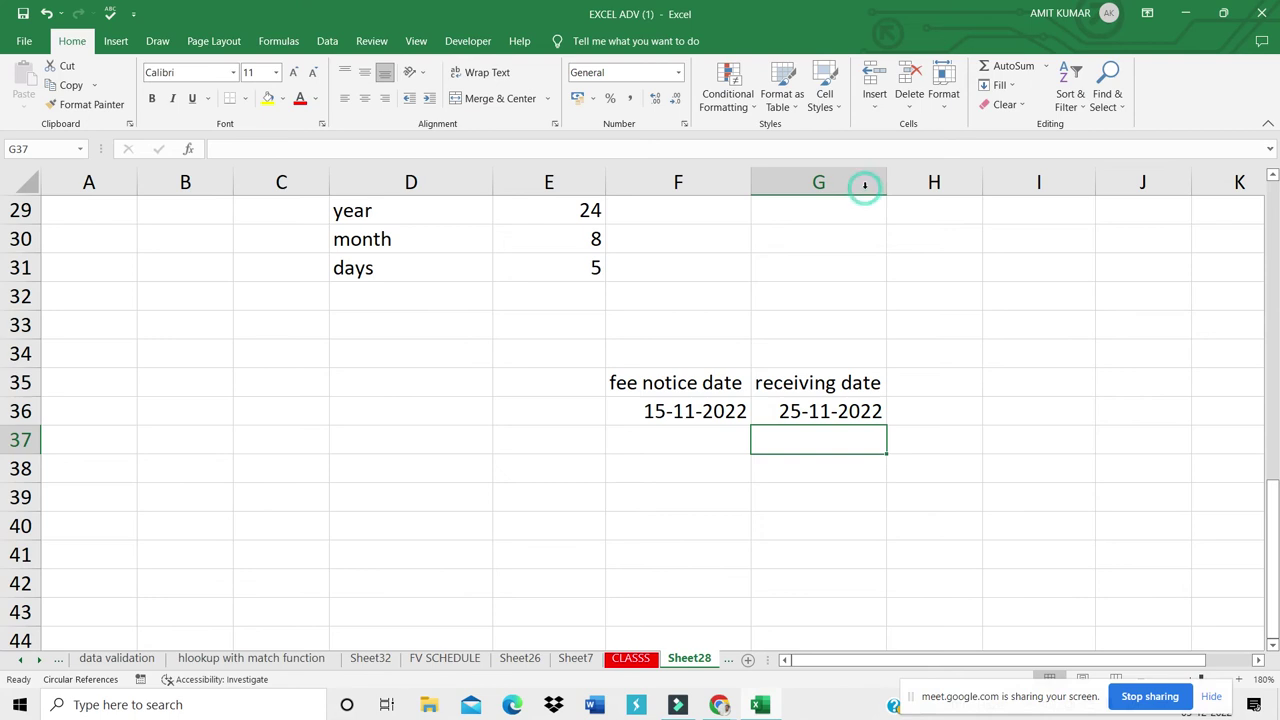
Step: Compare the fee notice date in F36 with the receiving date in G36
click(932, 408)
click(710, 410)
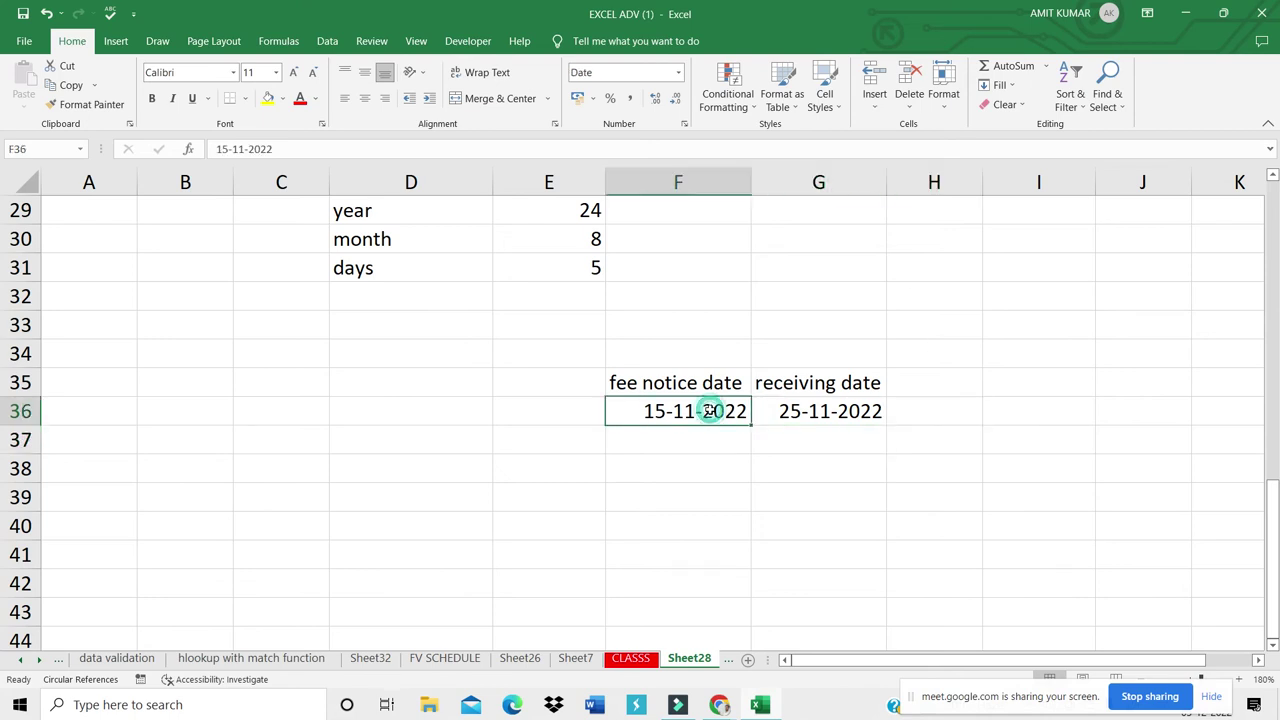
click(847, 411)
double_click(736, 411)
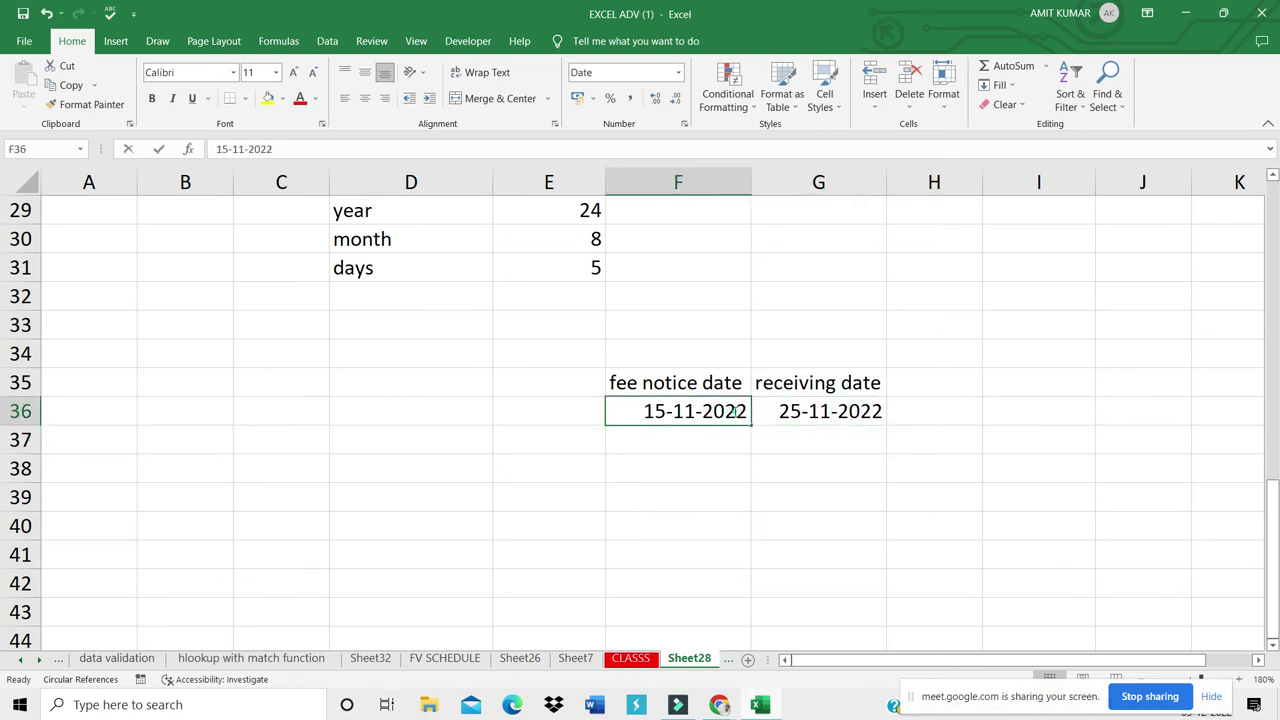
click(820, 411)
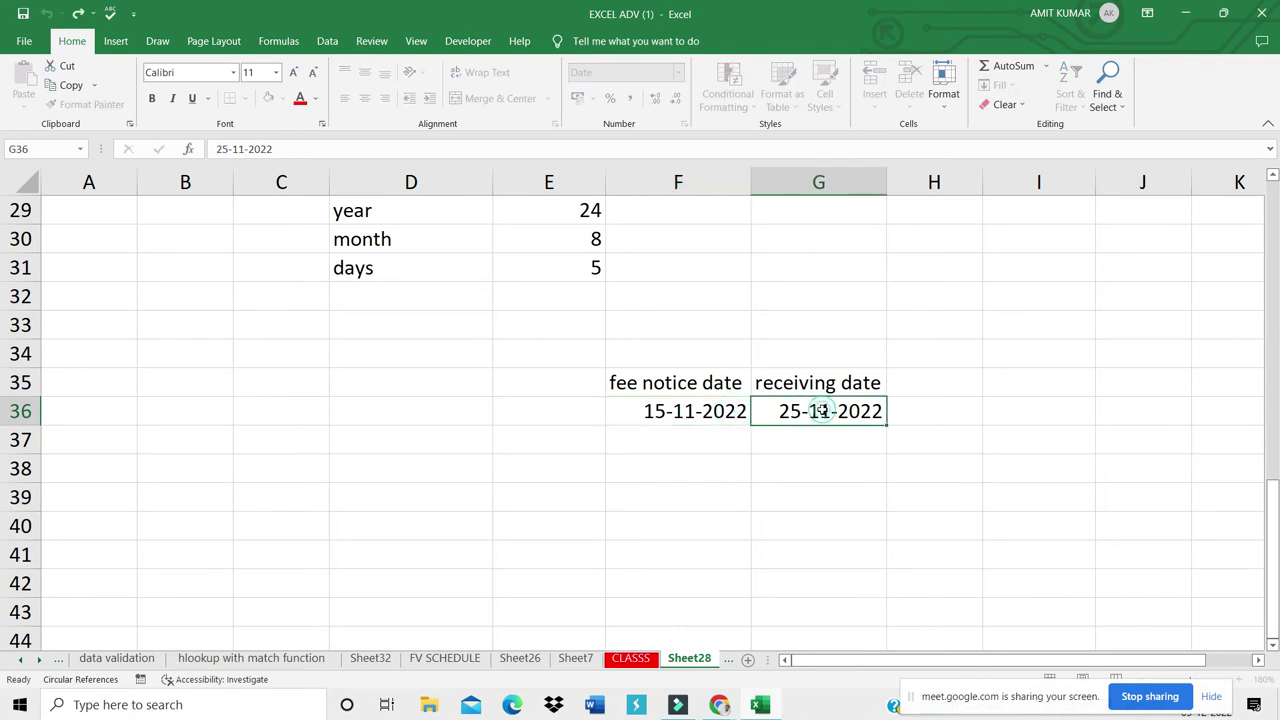
click(925, 413)
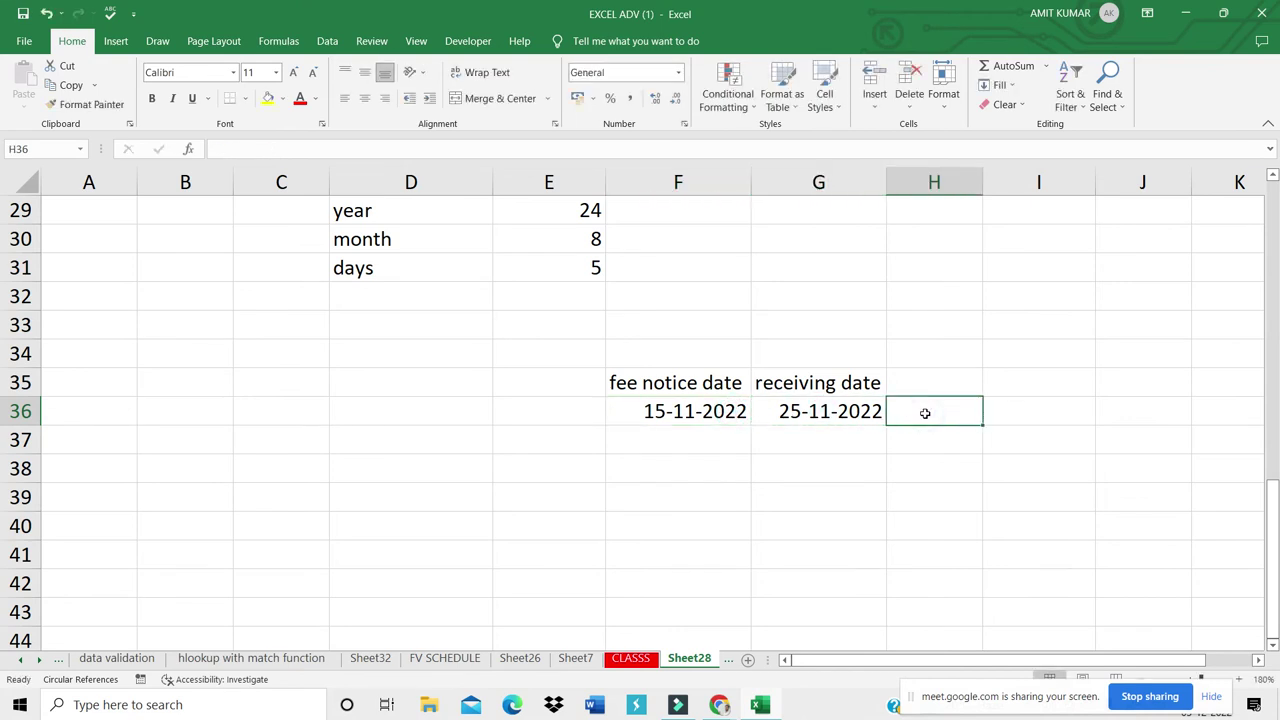
click(914, 389)
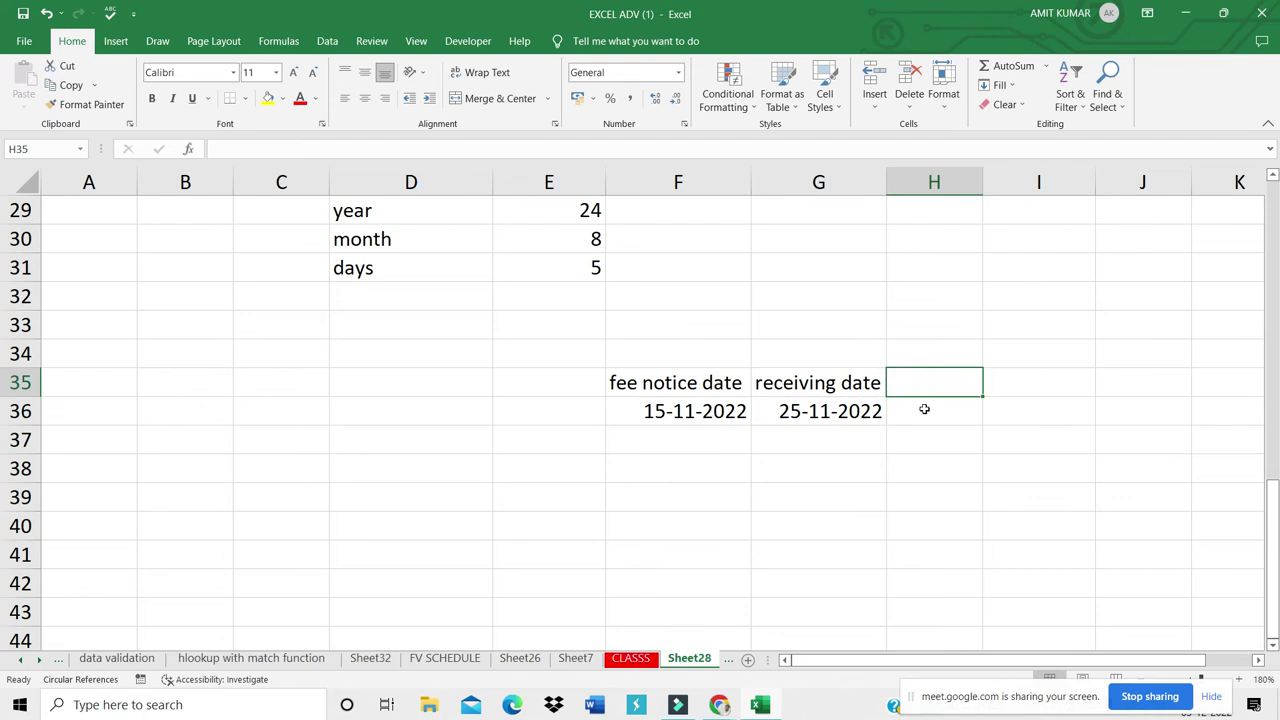
click(924, 409)
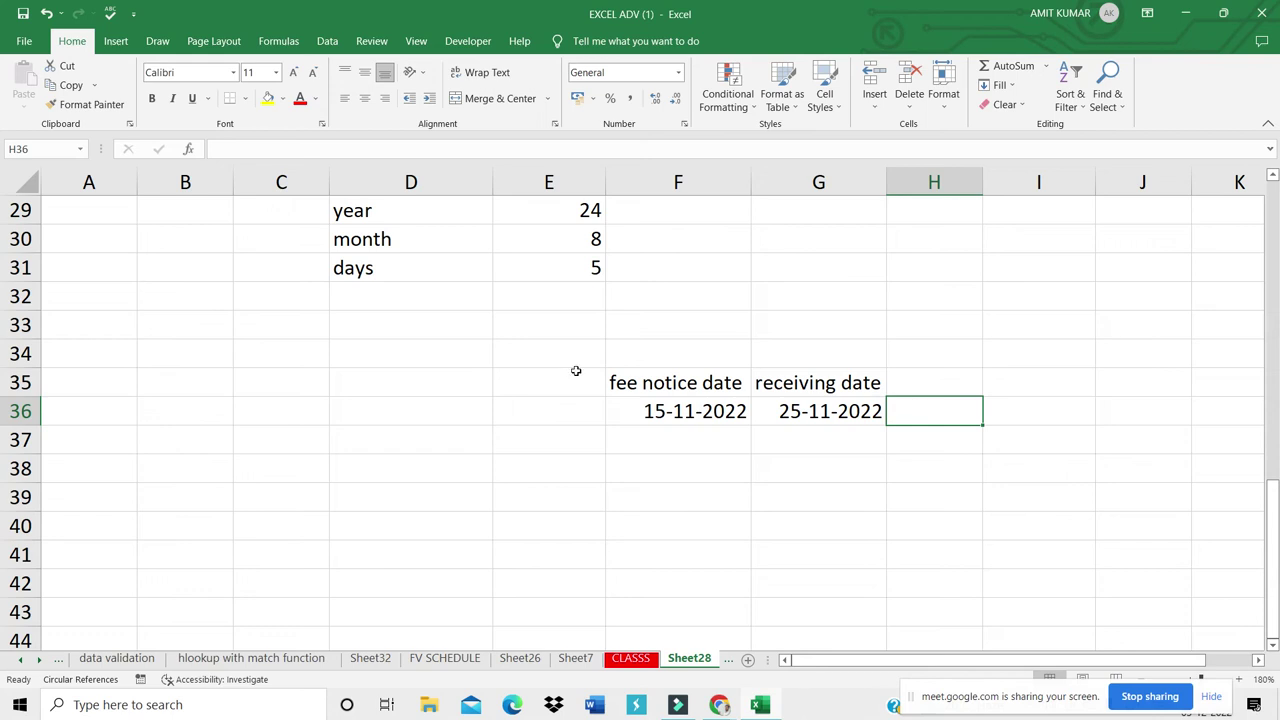
Step: Start a new table in the empty area below with the headings "roll no" in D52 and "marks" in E52
click(279, 376)
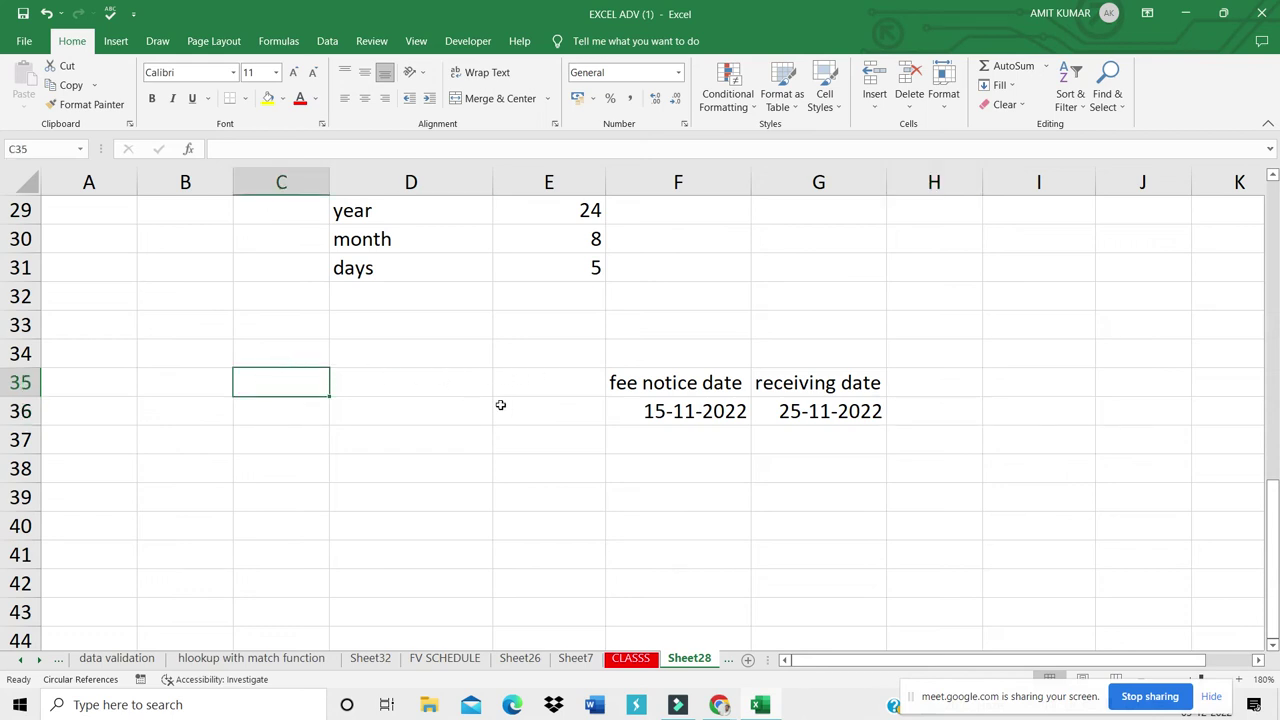
key(Down)
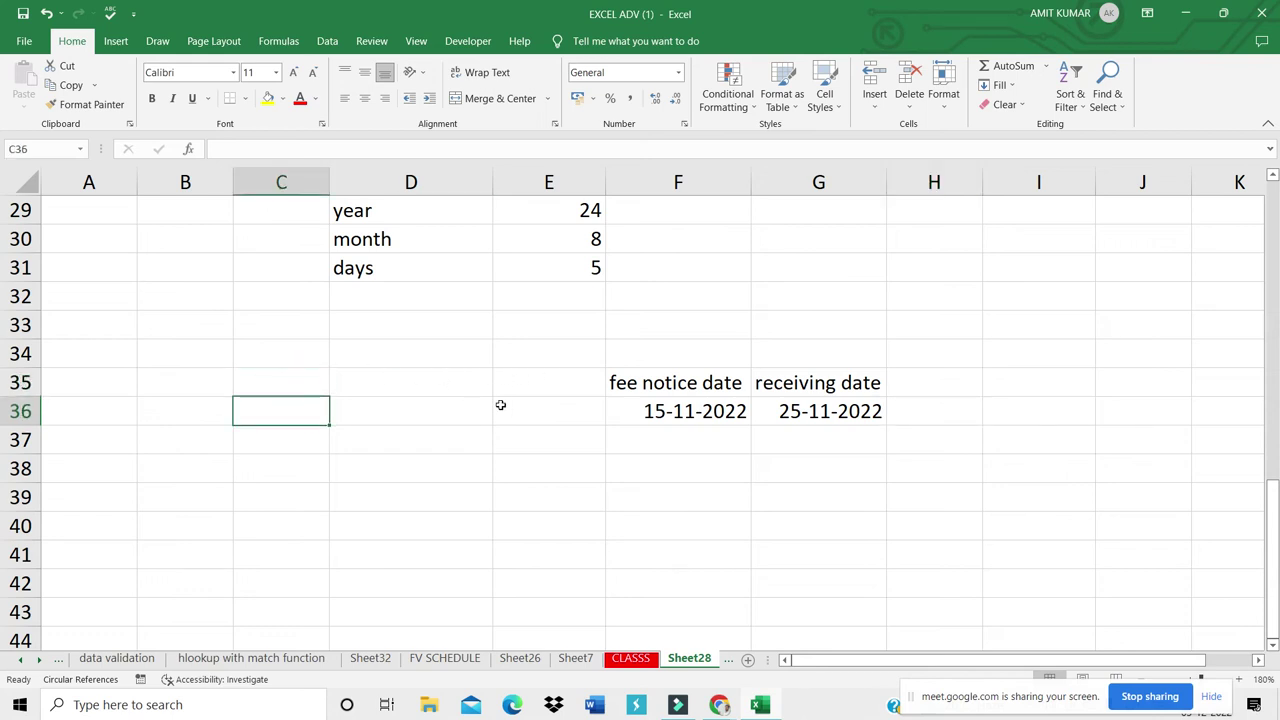
key(Down)
key(Down)
key(Down)
key(Down)
key(Down)
key(Down)
key(Down)
key(Down)
key(Down)
key(Down)
key(Down)
key(Down)
key(Down)
key(Down)
key(Down)
key(Down)
key(Down)
key(Down)
key(Down)
key(Down)
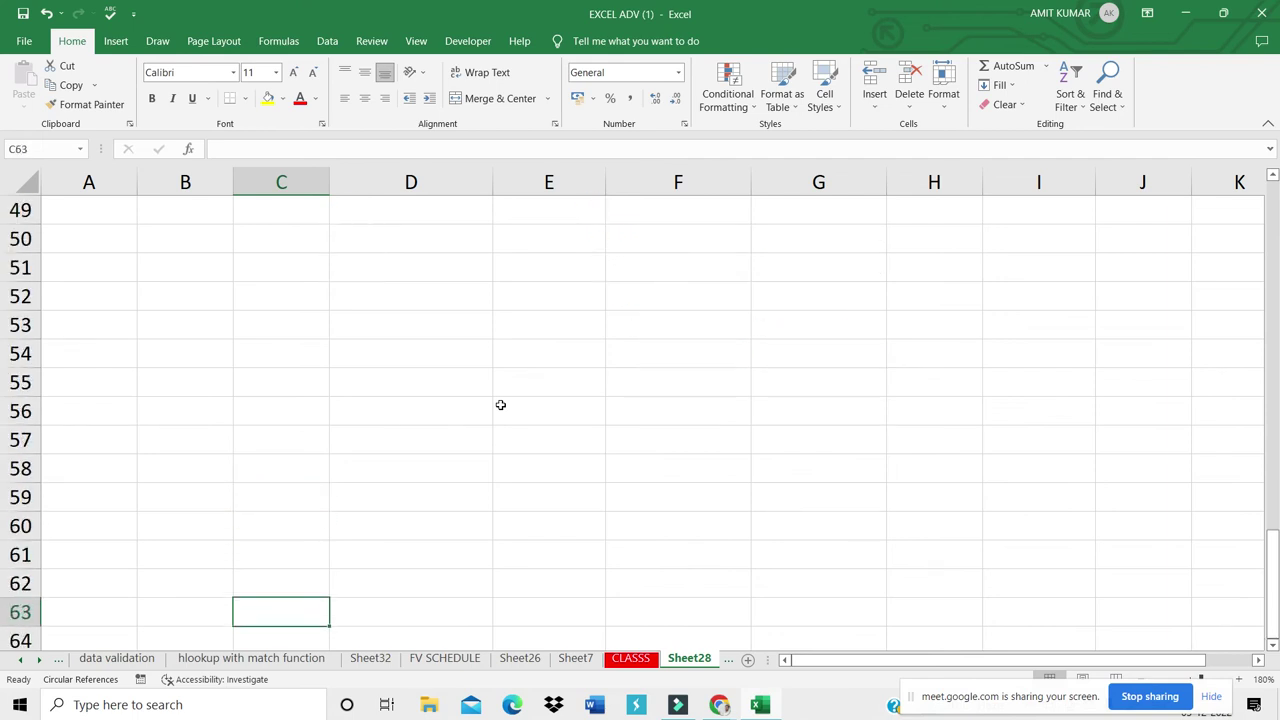
click(422, 294)
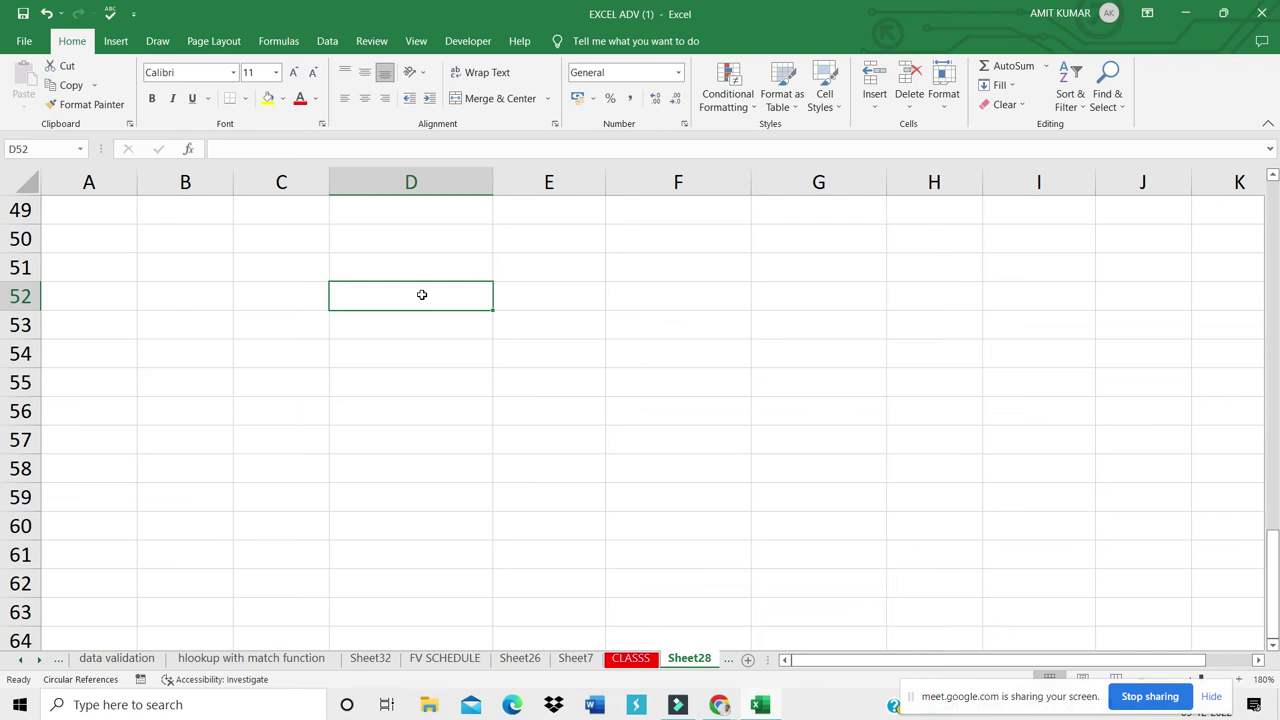
text(roll no)
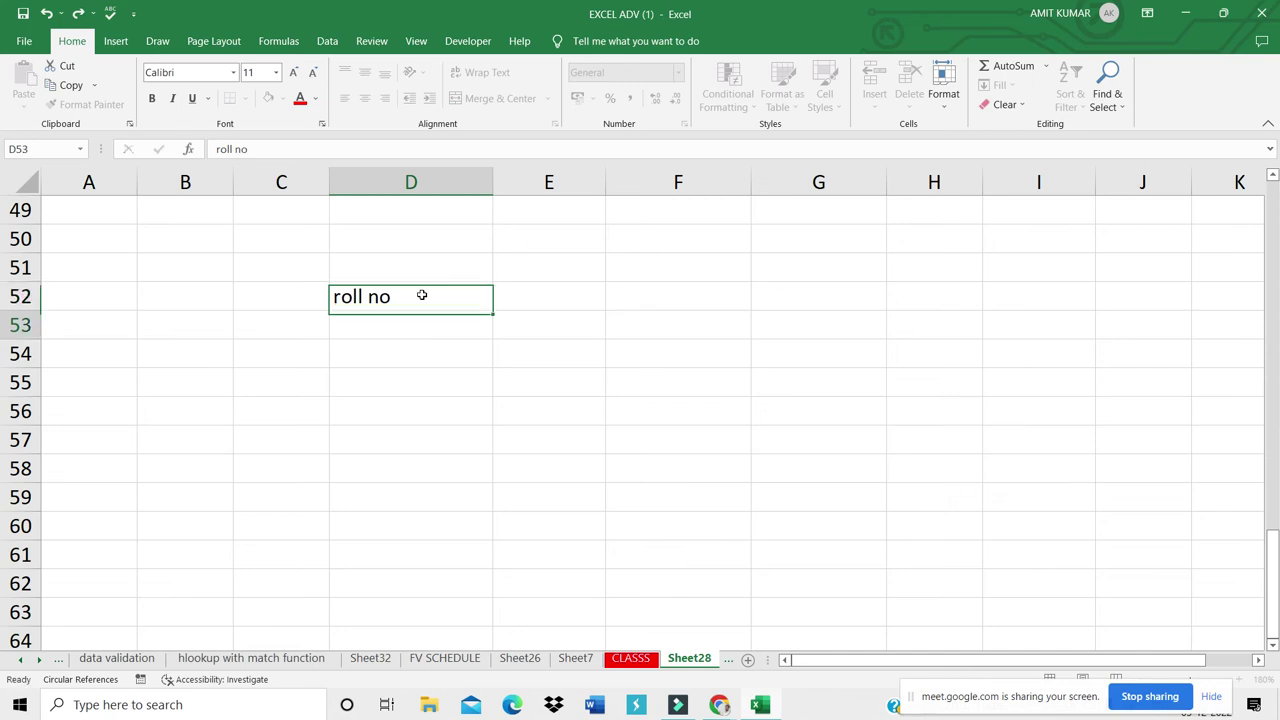
key(Return)
key(Right)
key(Up)
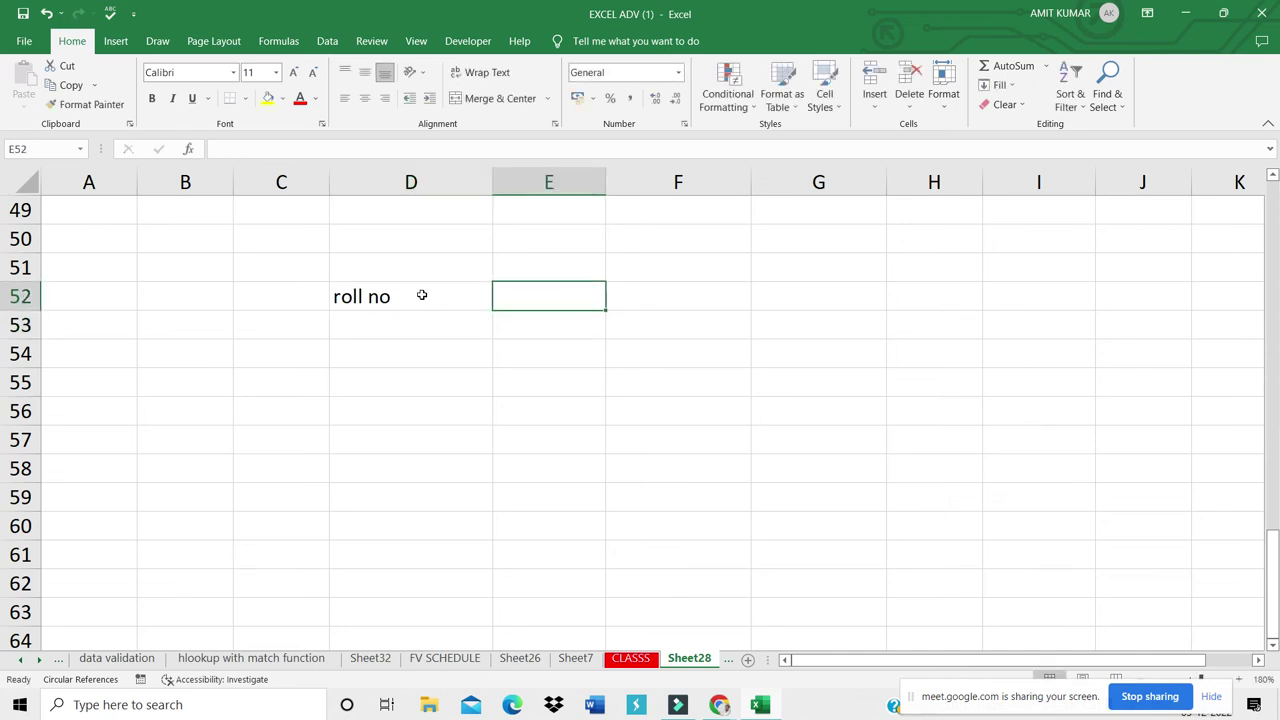
text(ma)
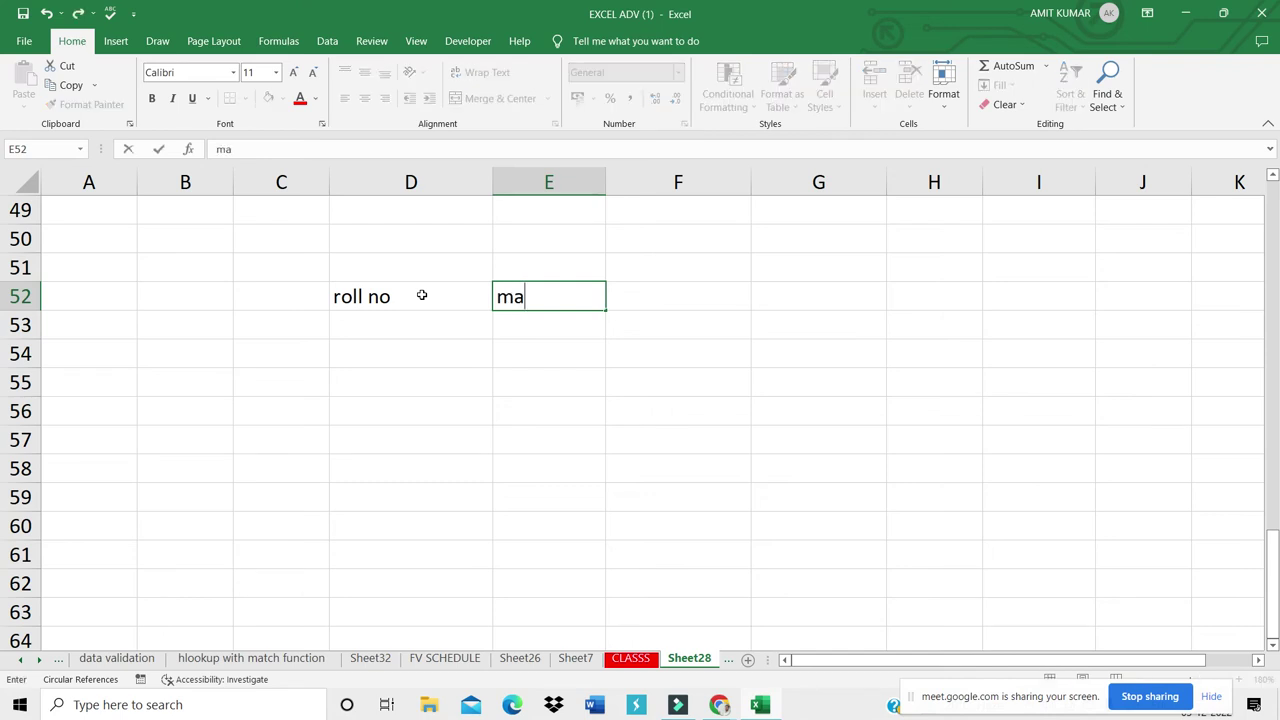
text(rks)
key(Return)
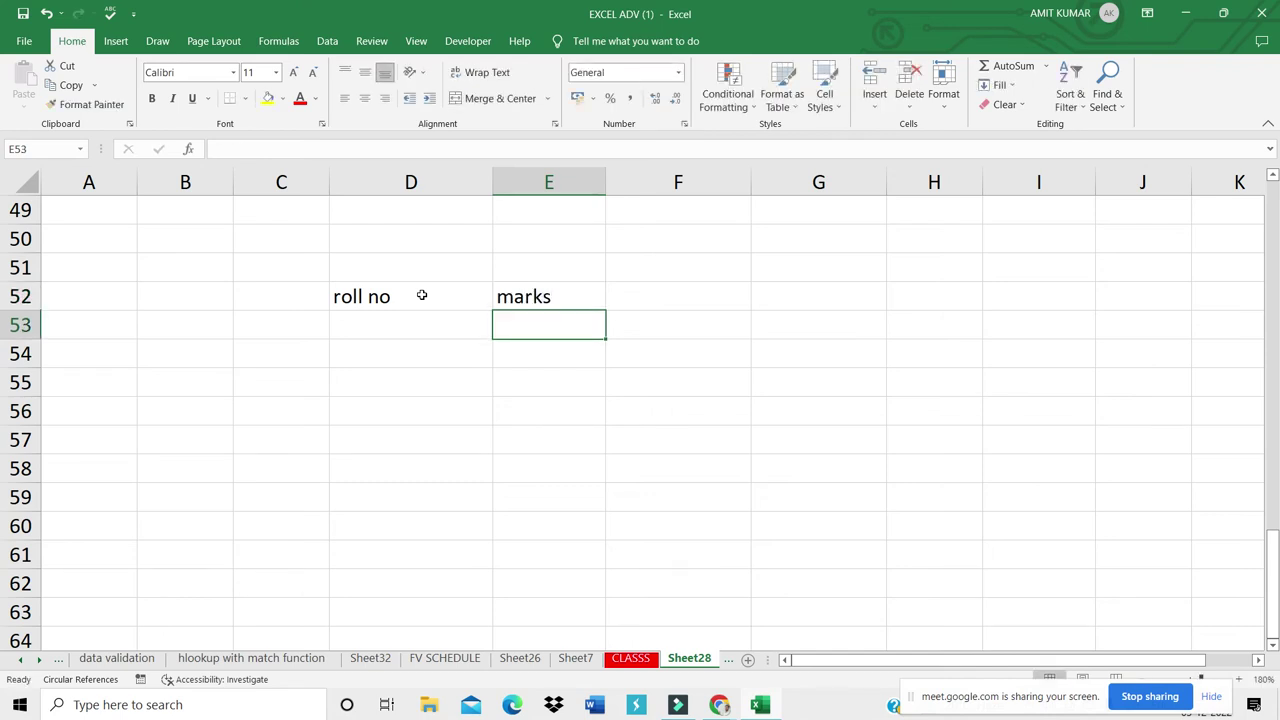
Step: Fill the roll no column with the numbers 1 to 12 in D53 to D64
key(Left)
text(1)
key(Return)
text(2)
key(Return)
text(3)
key(Return)
text(4)
key(Return)
text(5)
key(Return)
text(6)
key(Return)
text(7)
key(Return)
text(8)
key(Return)
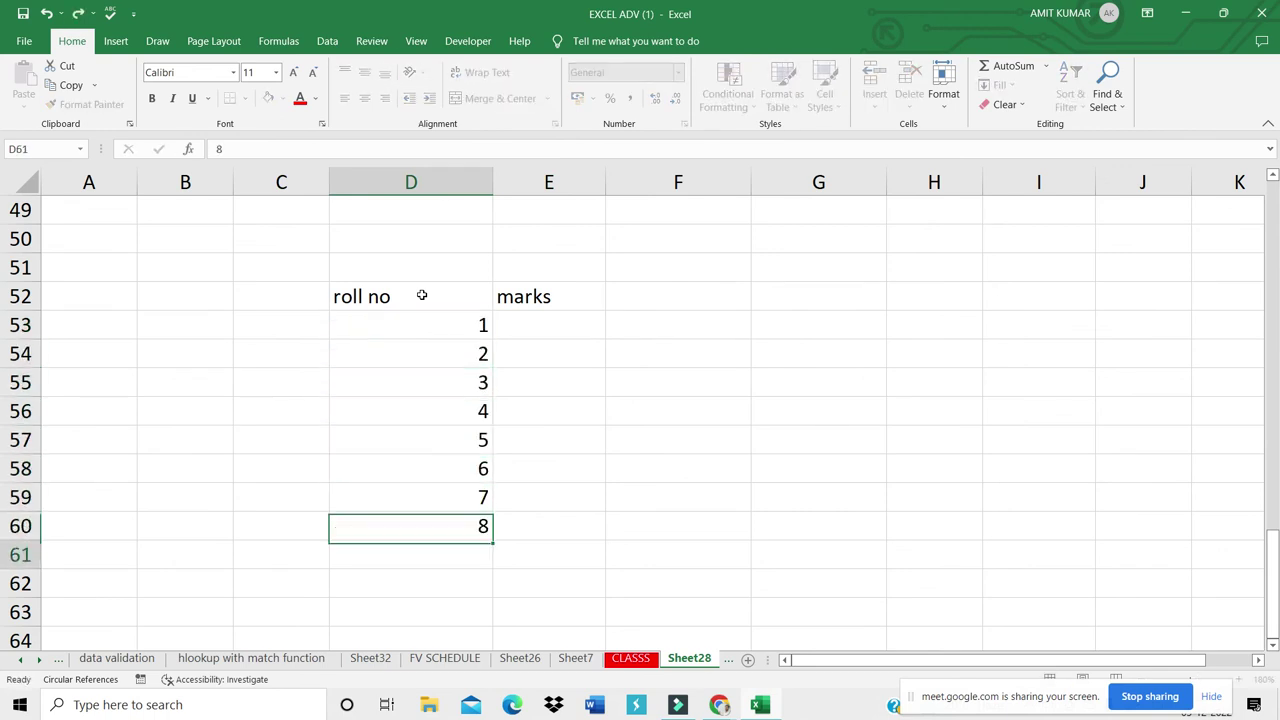
text(9)
key(Return)
text(10)
key(Return)
text(11)
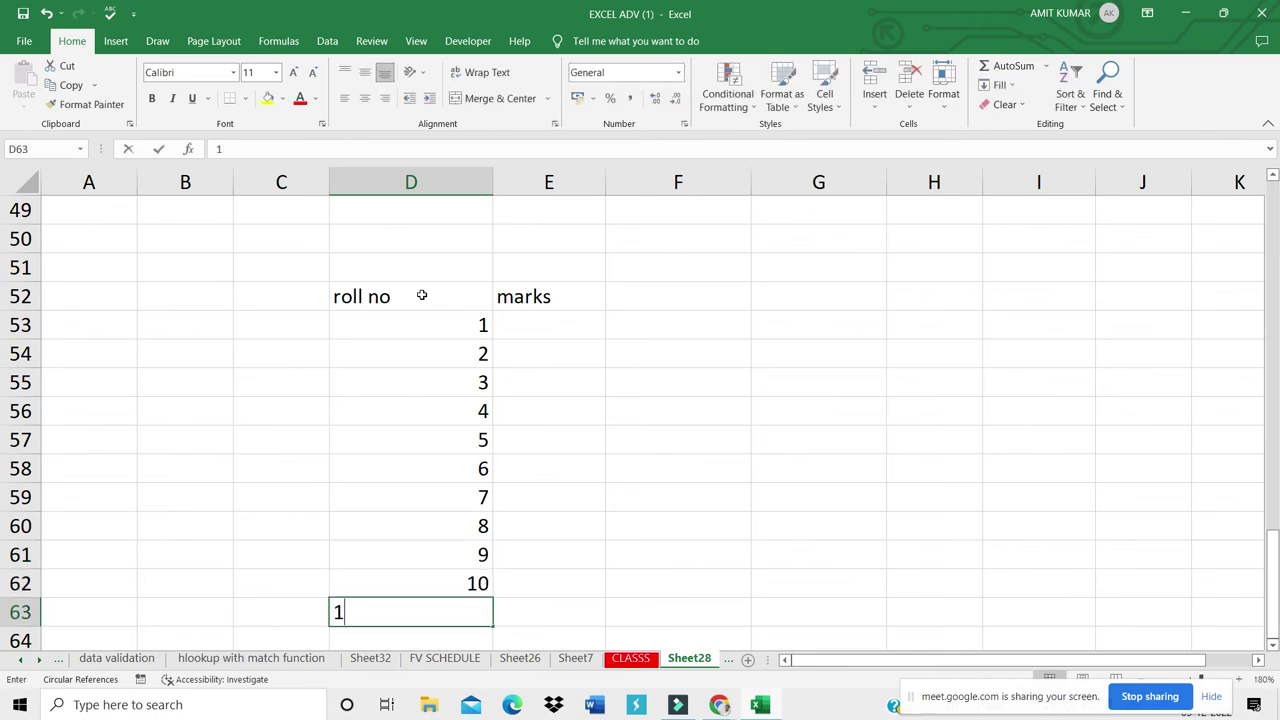
key(Return)
text(12)
key(Return)
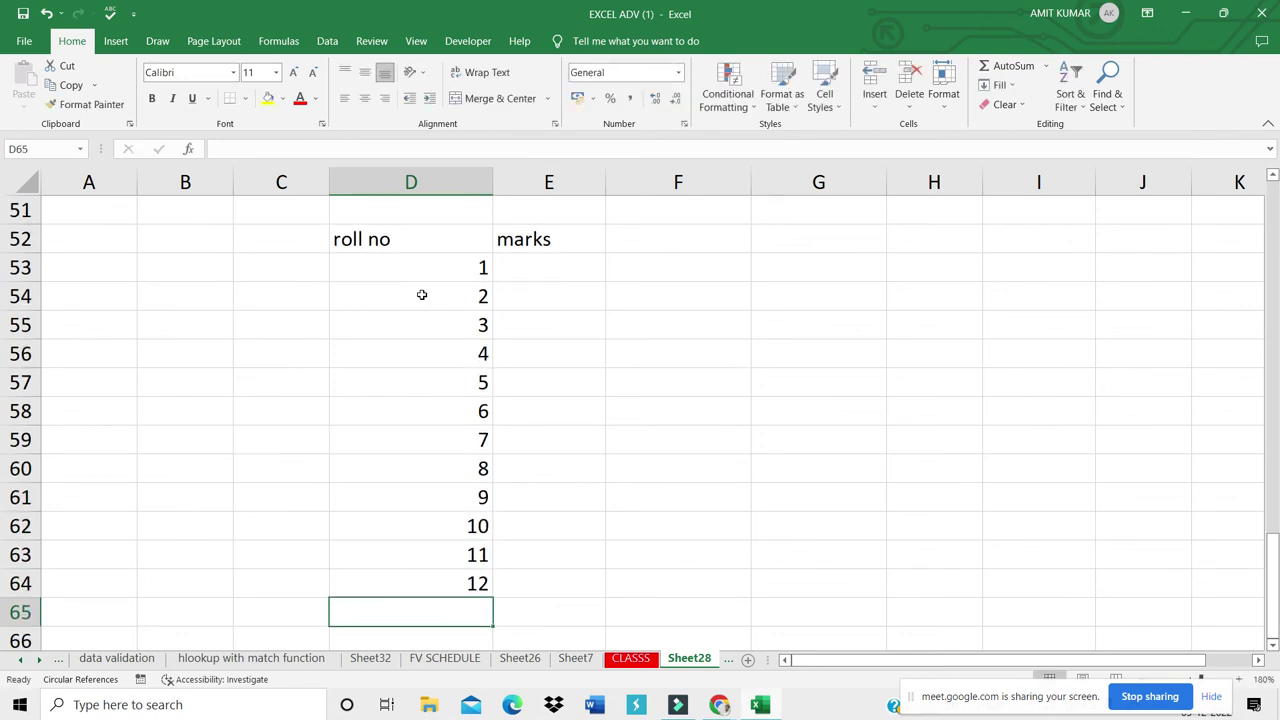
Step: Enter the marks 88 in E53, 65 in E54, 63 in E56 and 25 in E57, leaving E55 blank
click(562, 262)
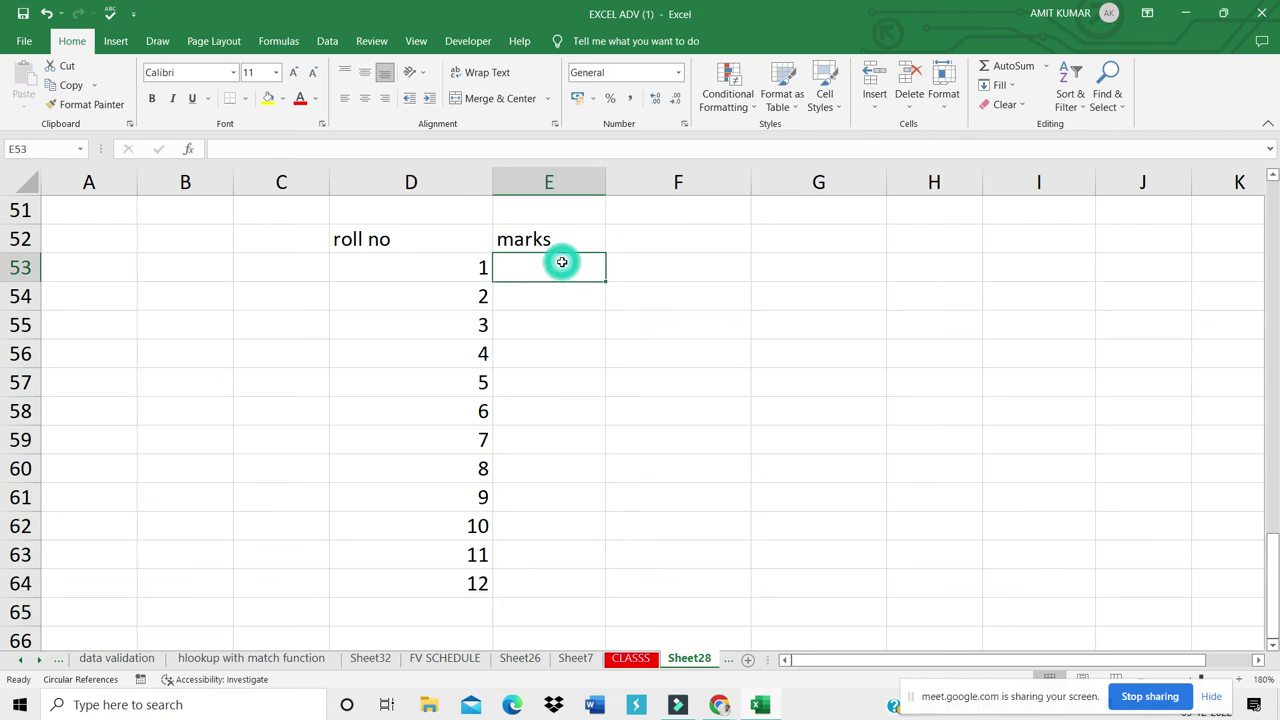
text(88)
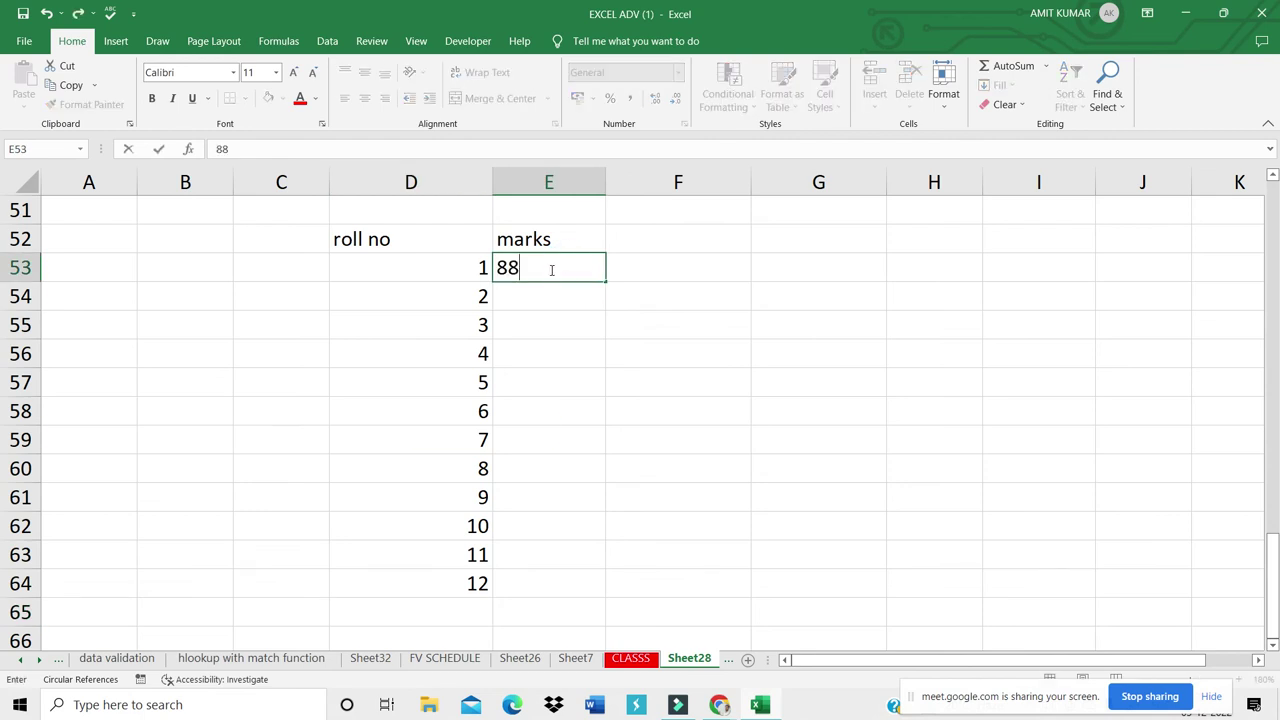
key(Return)
text(65)
key(Return)
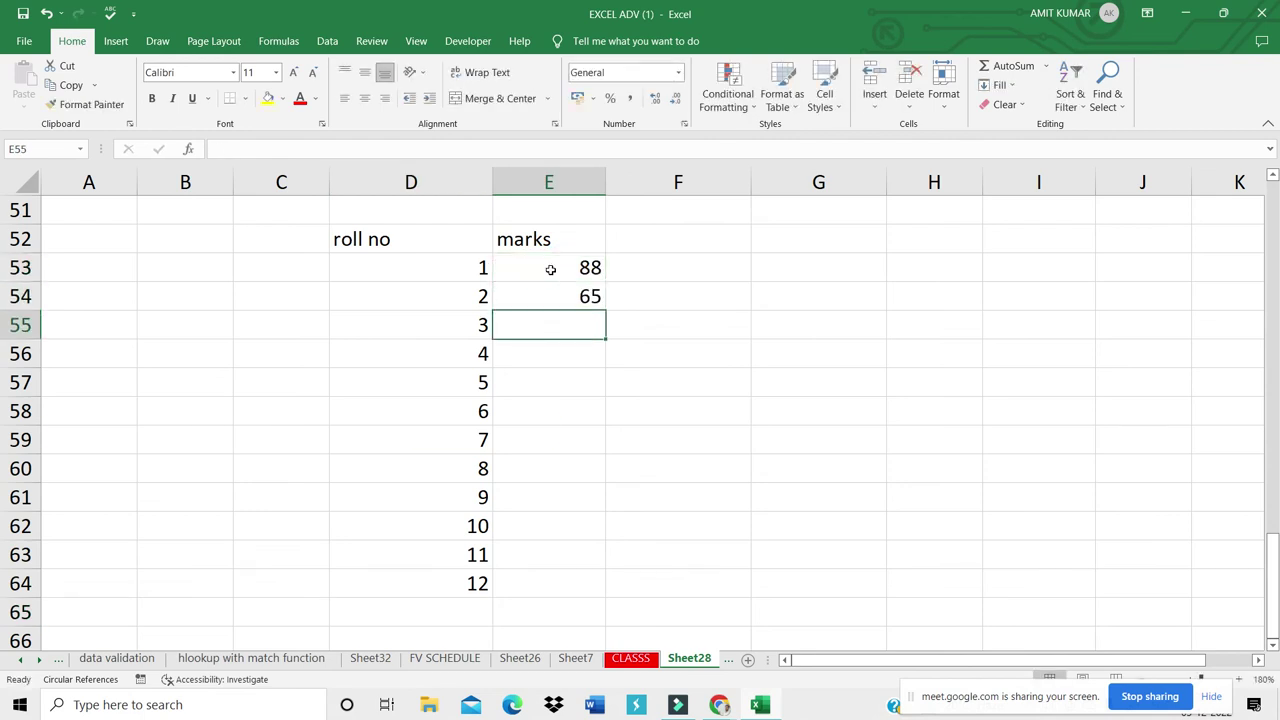
key(Return)
text(63)
key(Return)
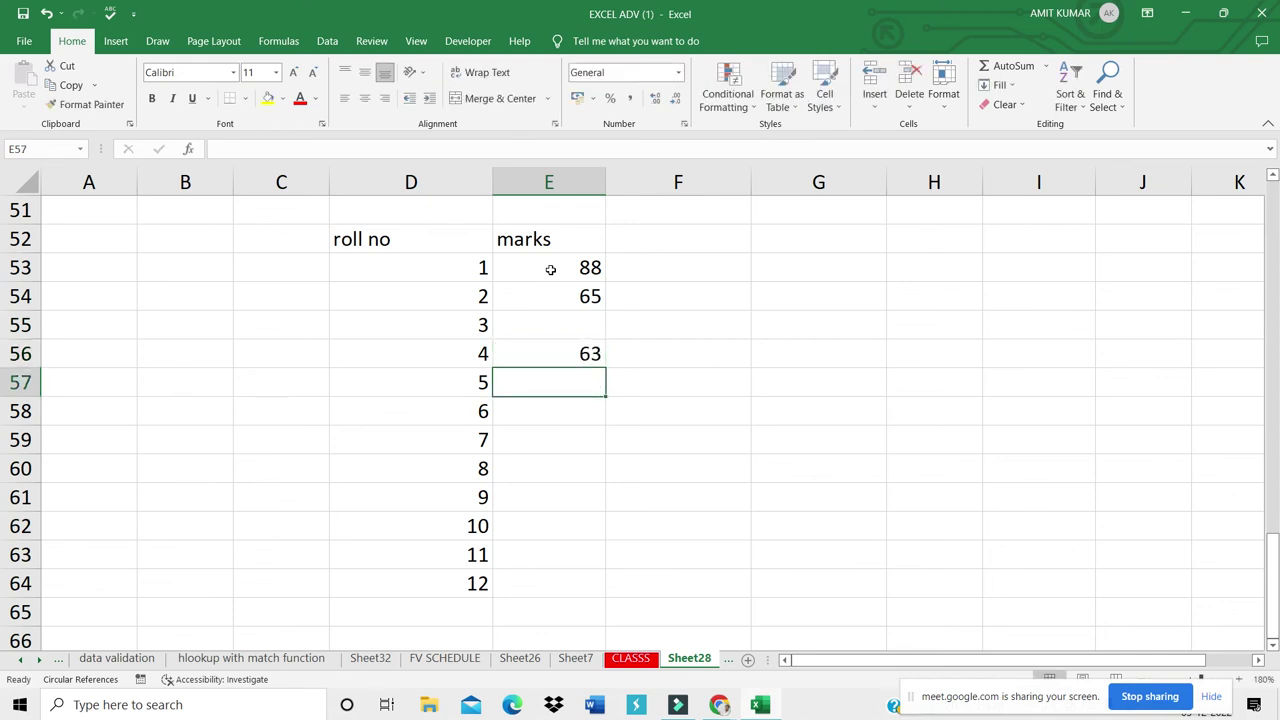
text(25)
key(Return)
Step: Leave E58 to E62 blank and enter the marks 63 in E63, 99 in E64 and 36 in E65
key(Return)
key(Return)
key(Return)
key(Return)
key(Return)
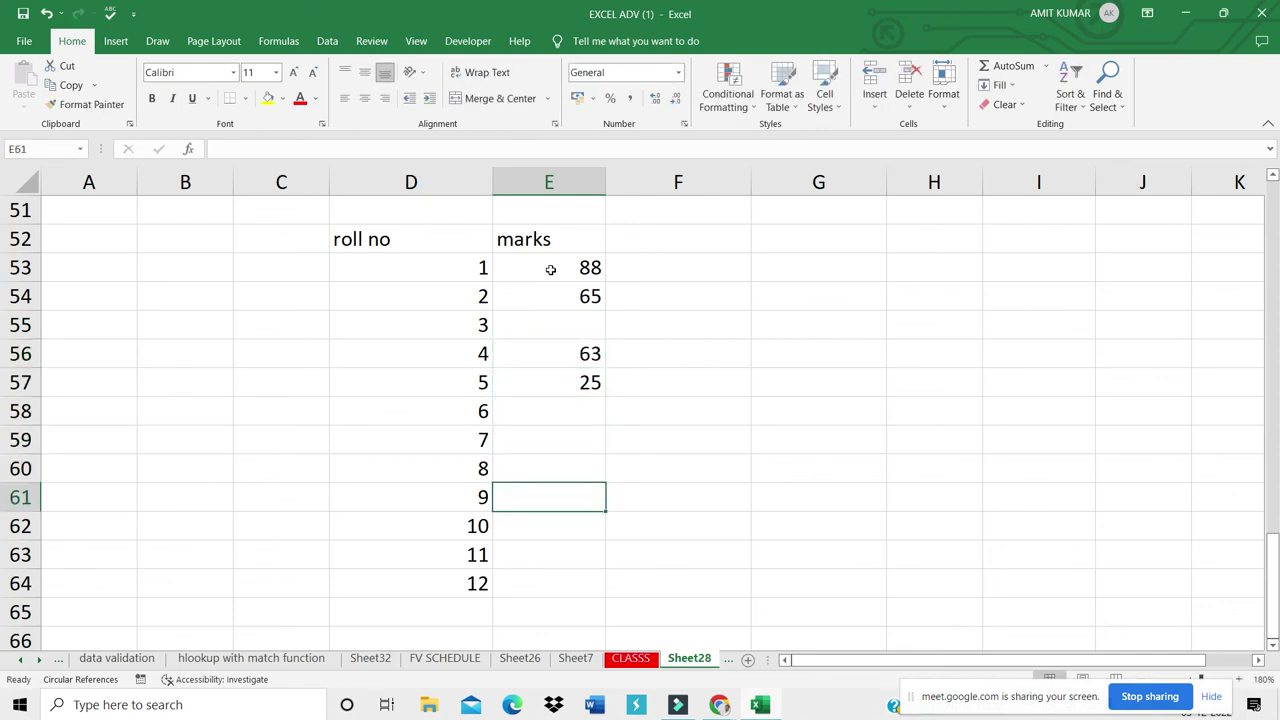
text(63)
key(Return)
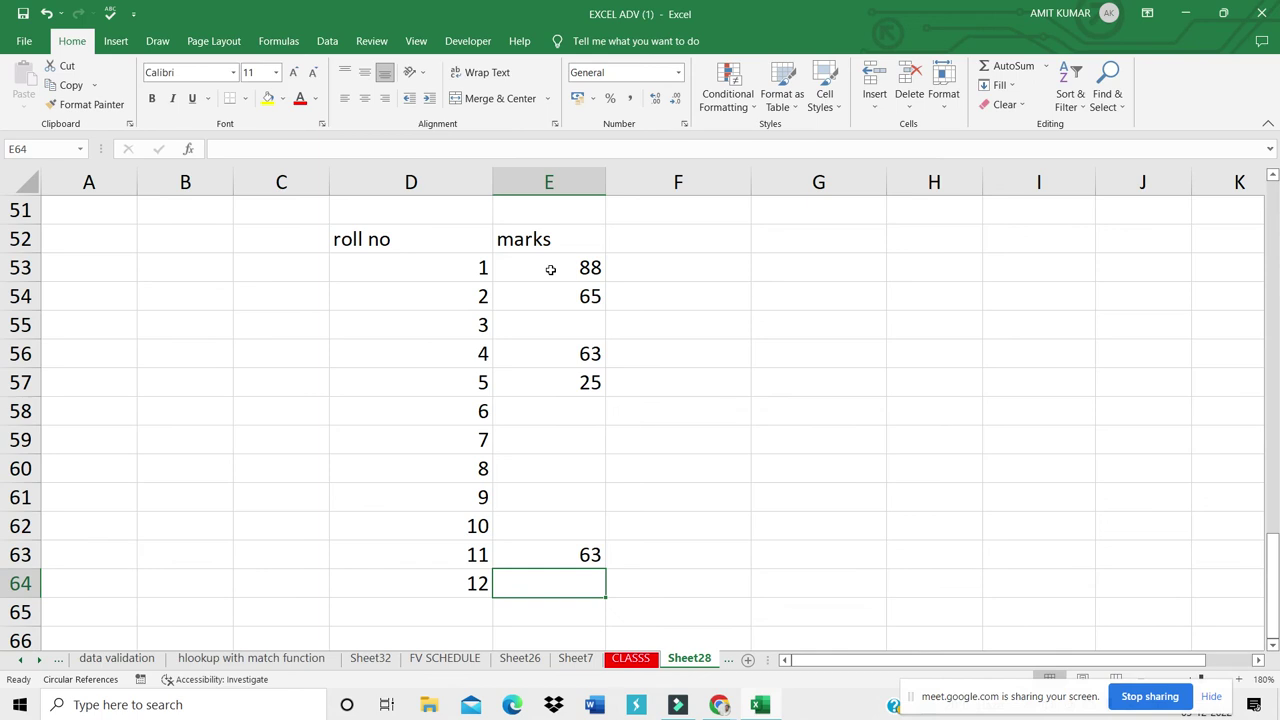
text(99)
key(Return)
text(3)
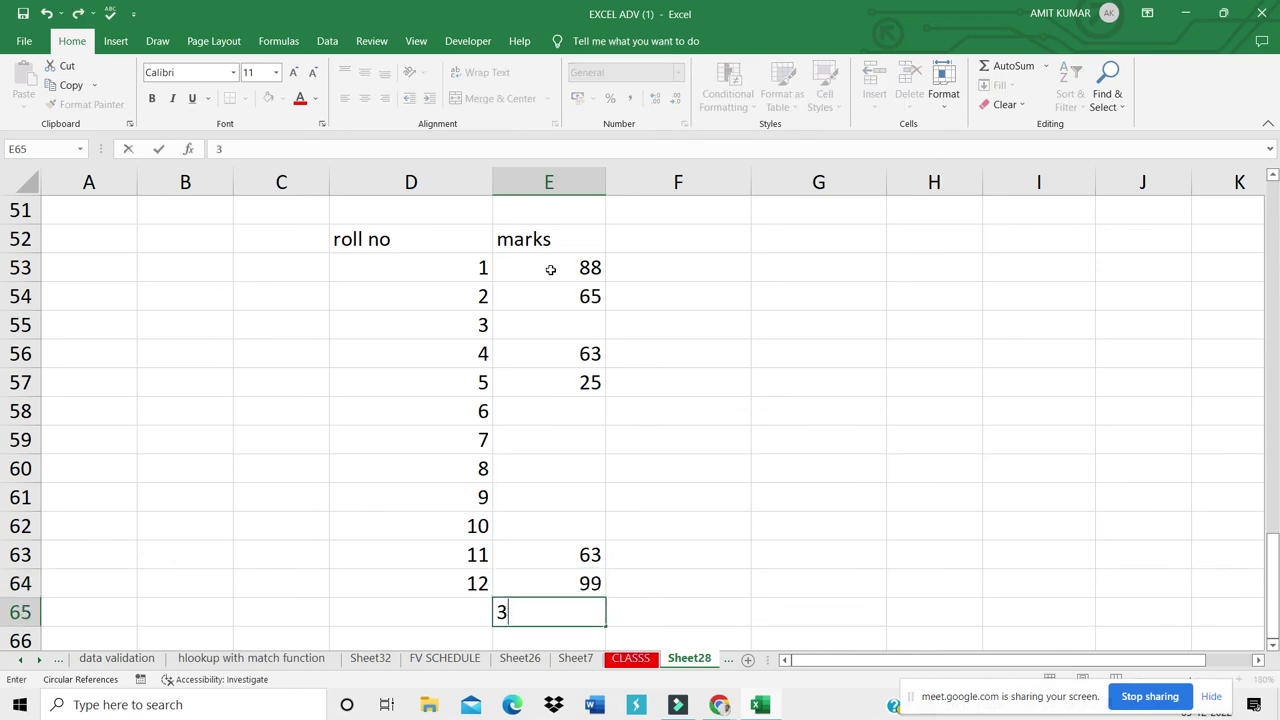
text(6)
key(Return)
Step: Leave E66 to E69 blank and enter the marks 56 in E70 and 15 in E71
key(Return)
key(Return)
key(Return)
key(Return)
text(56)
key(ctrl+Return)
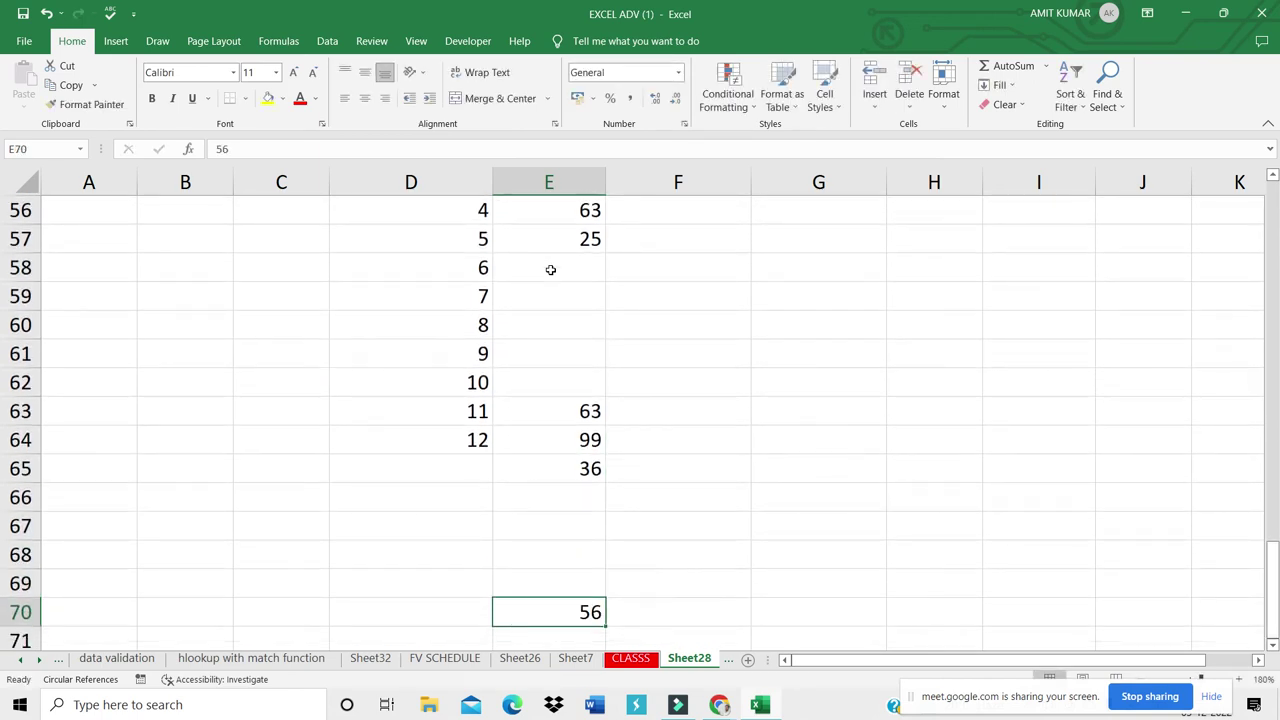
key(Return)
text(15)
key(Return)
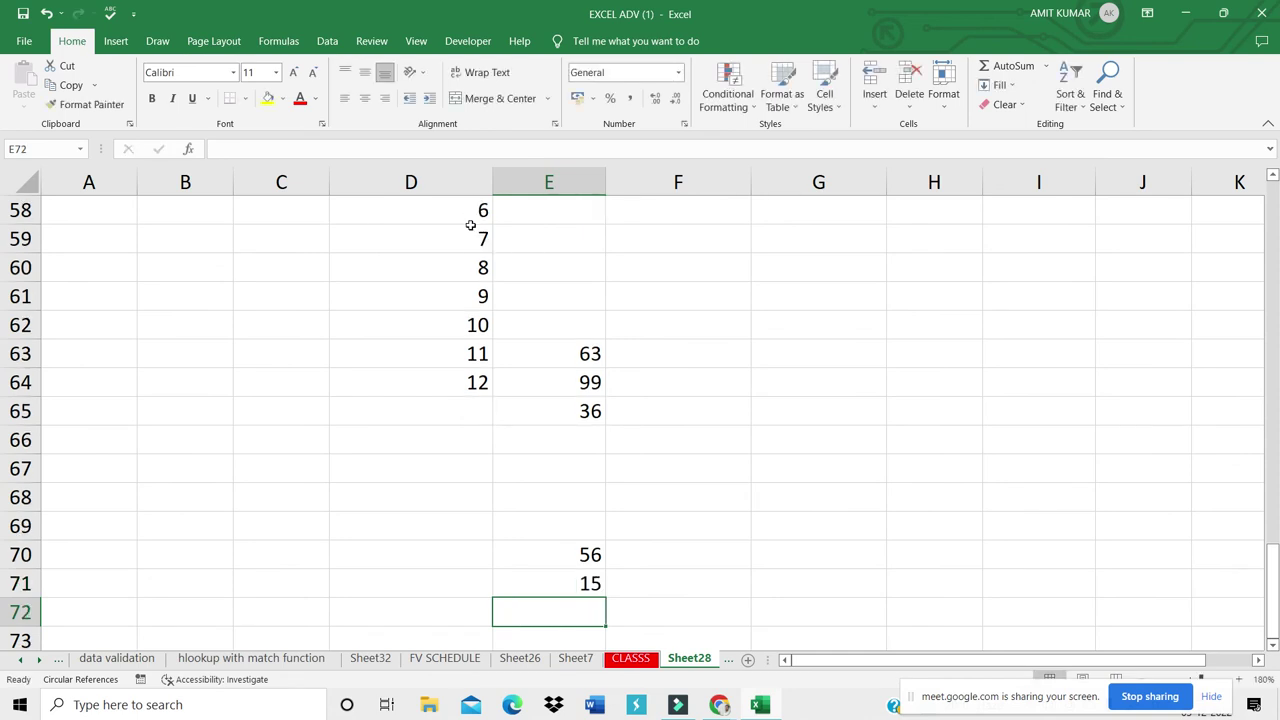
Step: Extend the roll no series down to 19 in D71 so that it reaches the last marks entry
drag(468, 345, 476, 604)
click(528, 608)
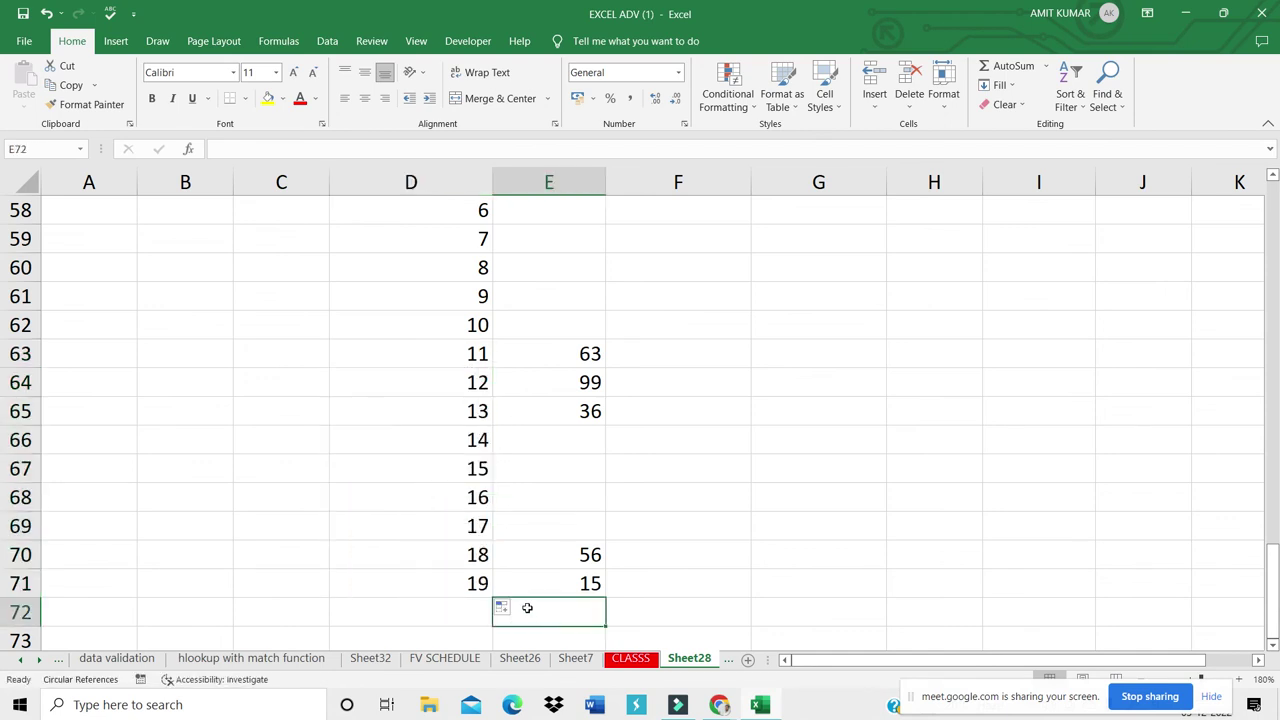
click(469, 585)
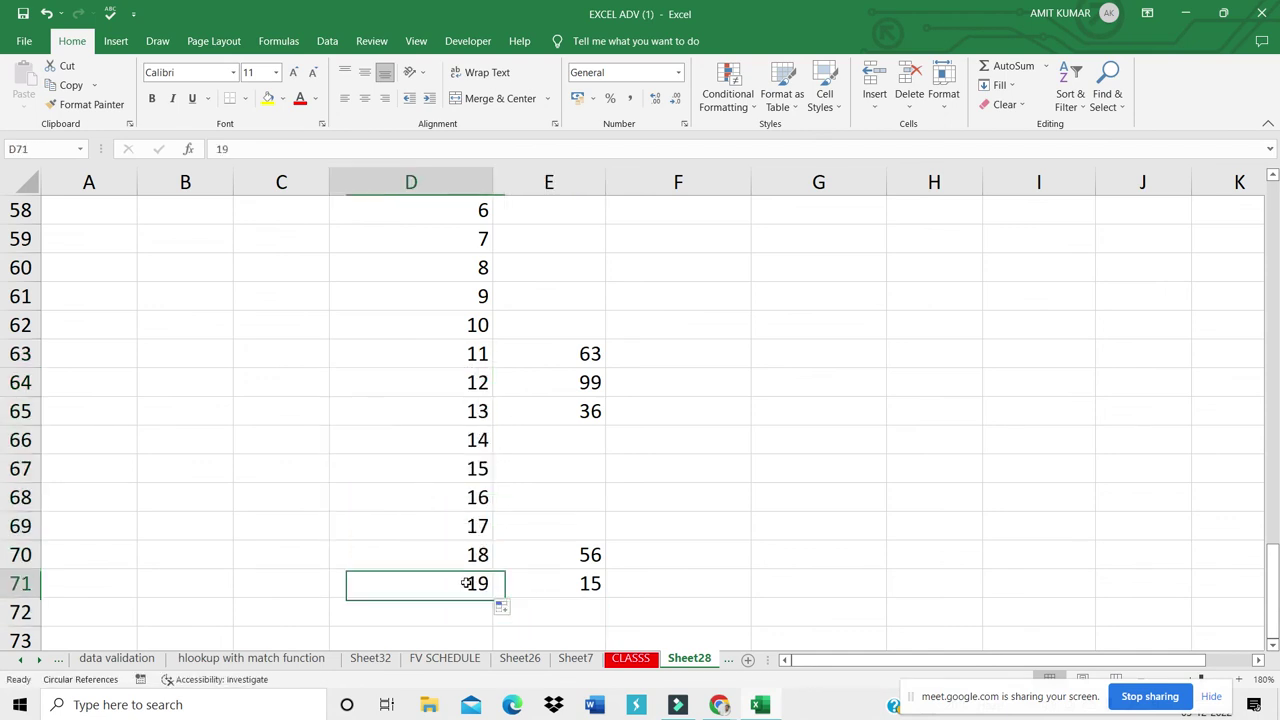
Step: Compare the last roll number in D71 with the filled and blank marks cells from E62 to E71
click(565, 626)
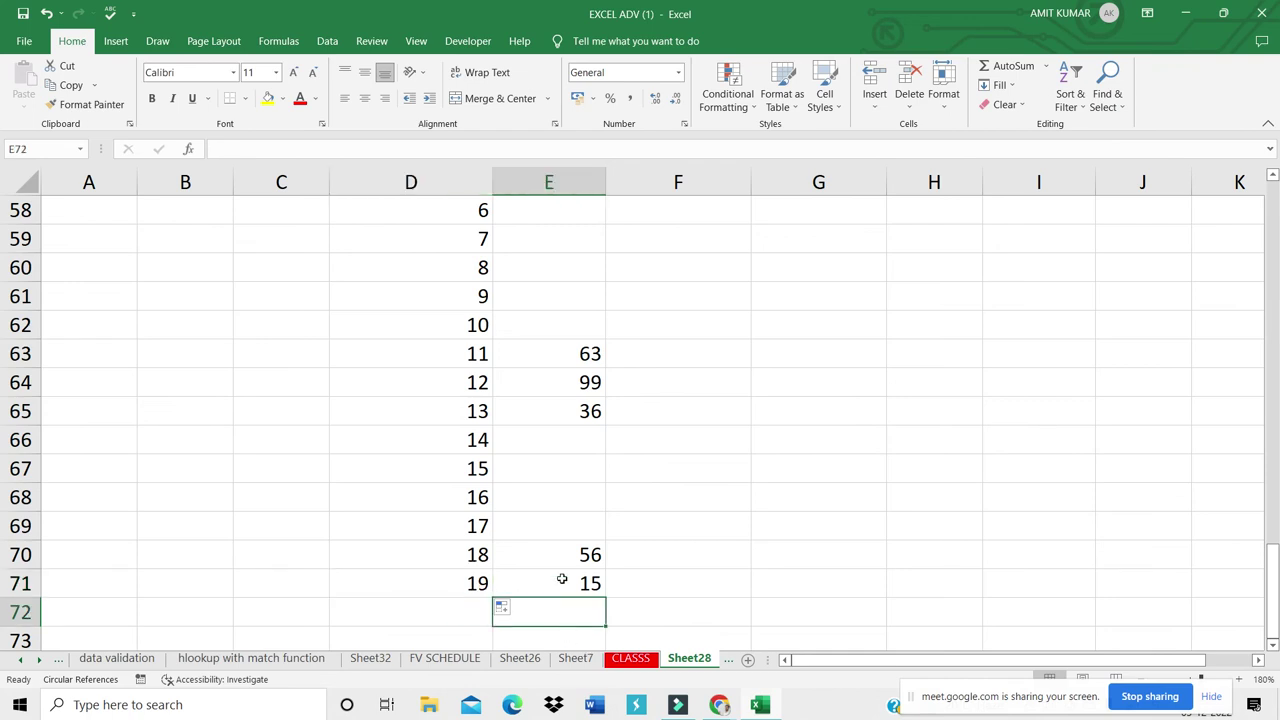
click(551, 320)
drag(556, 338, 549, 583)
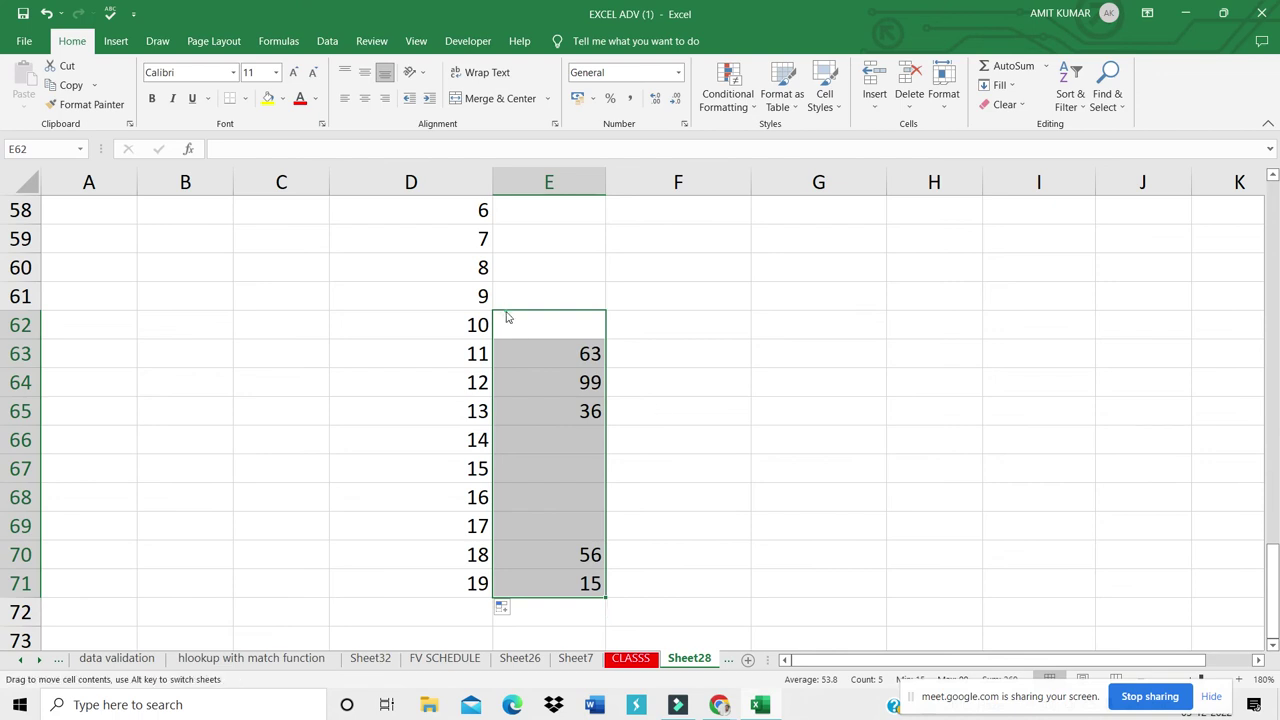
click(463, 577)
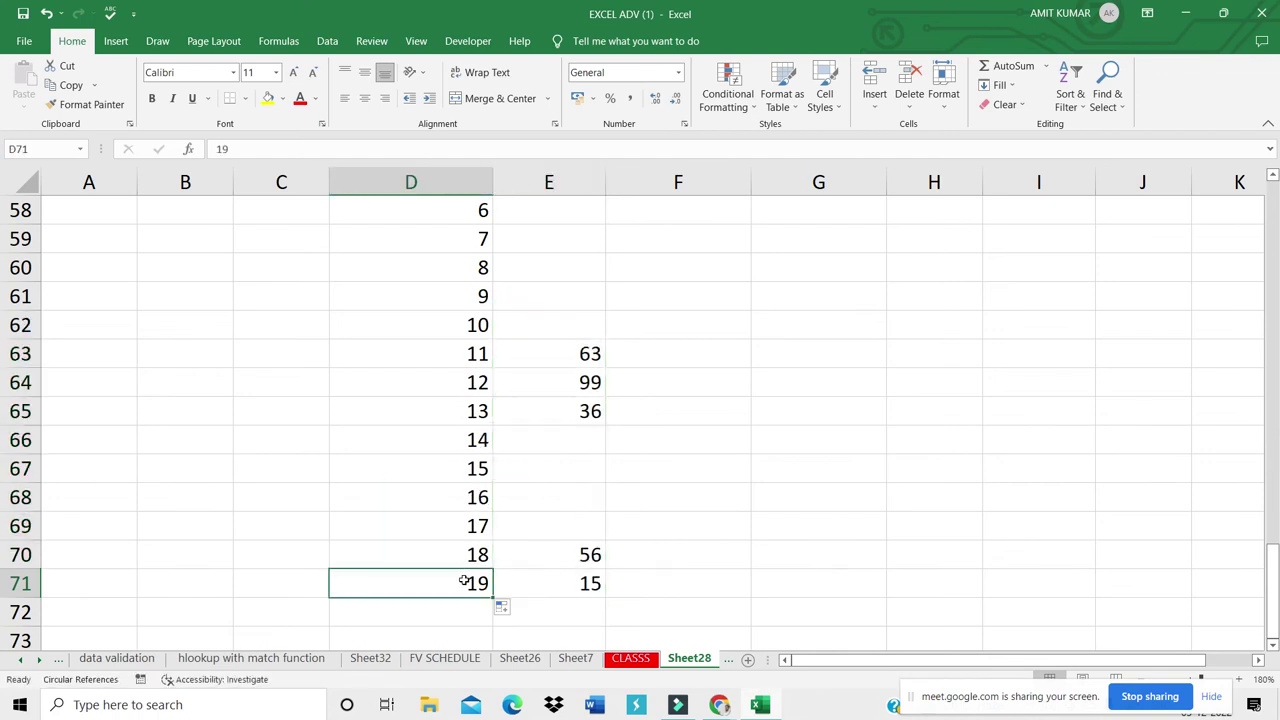
click(547, 613)
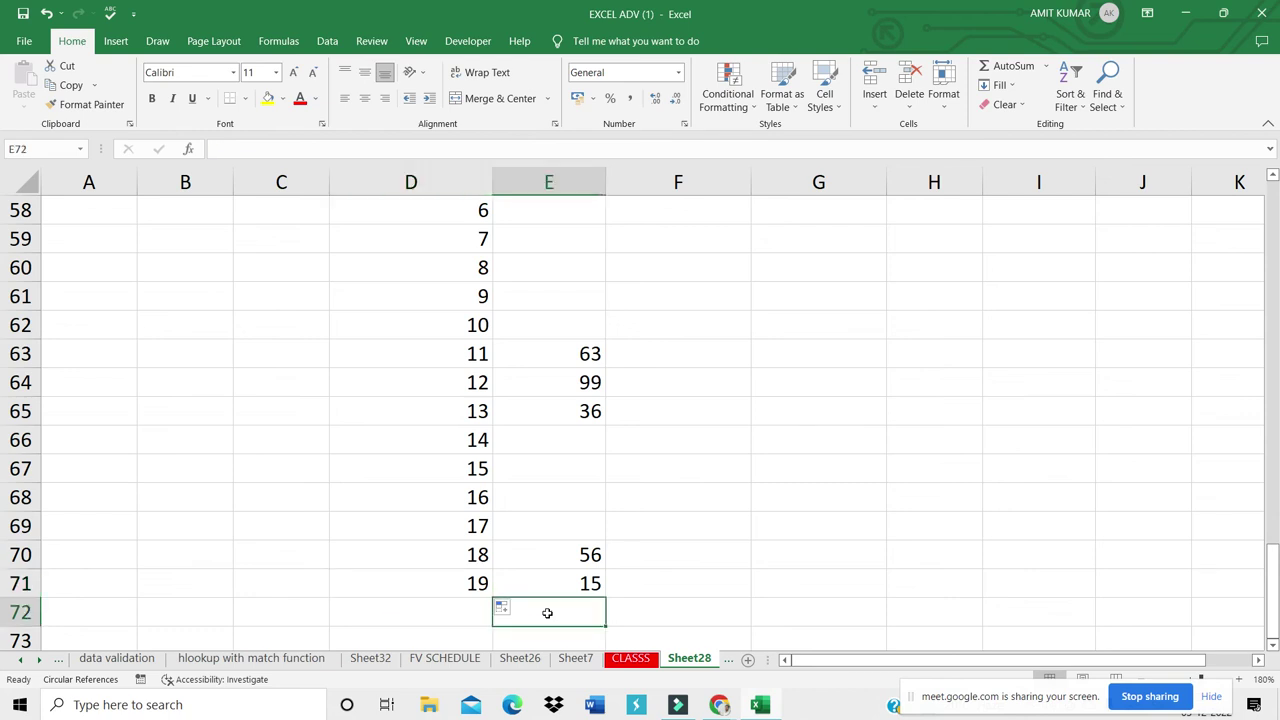
click(577, 581)
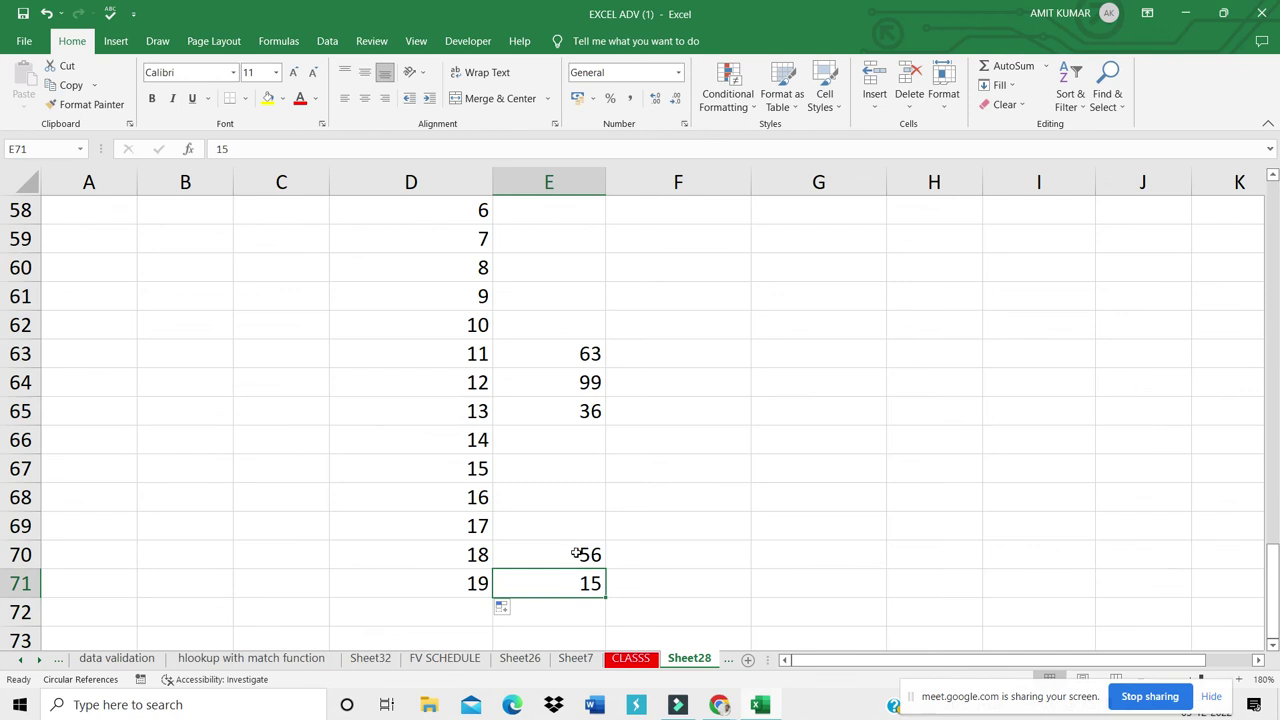
click(577, 555)
click(582, 407)
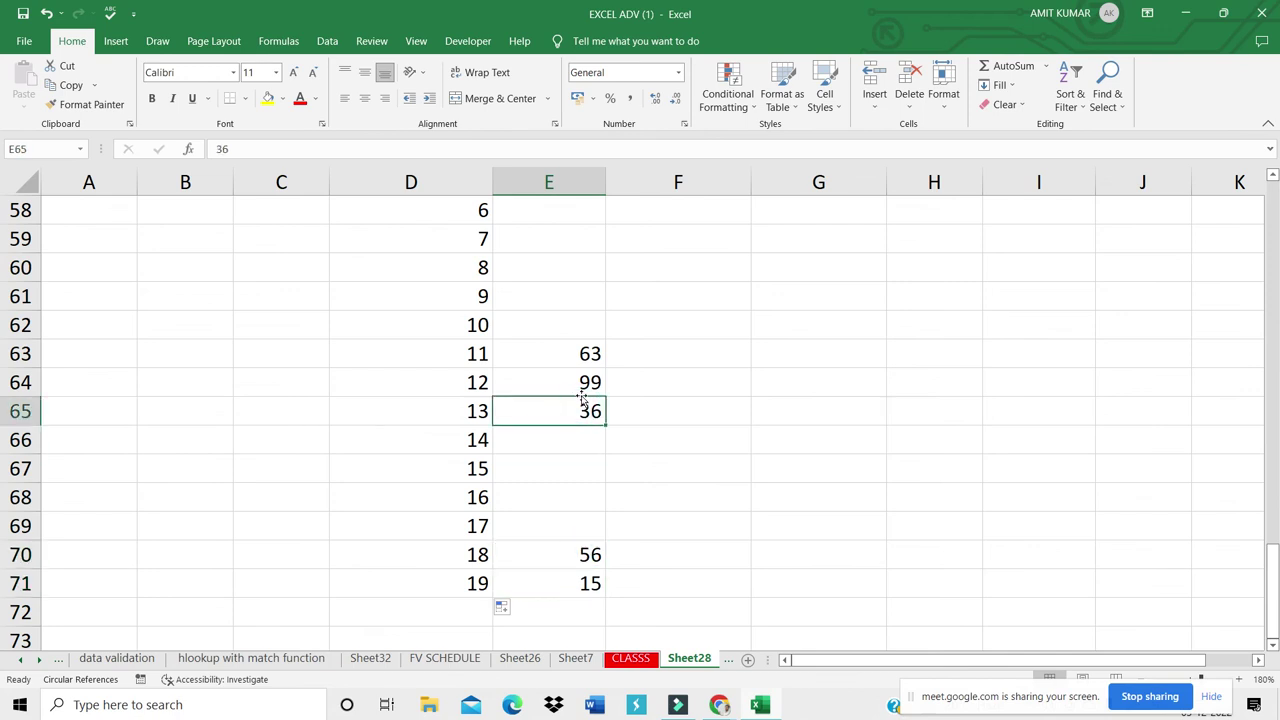
click(575, 371)
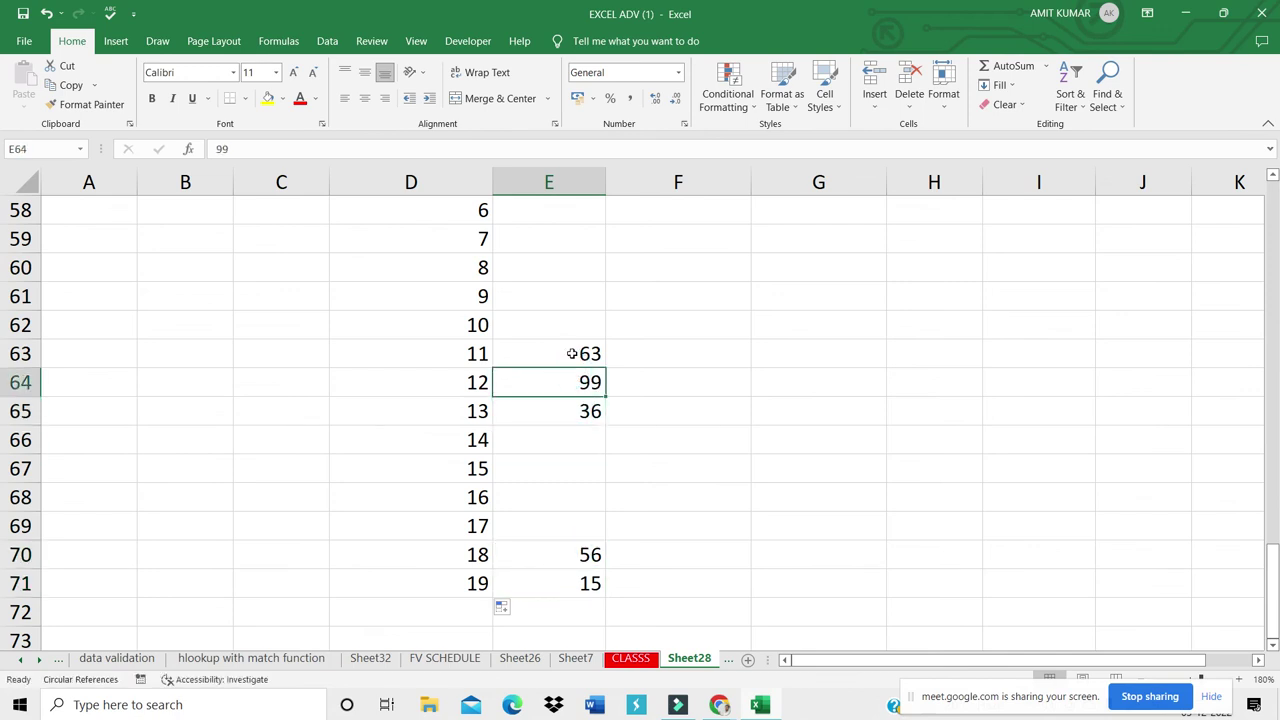
click(571, 352)
Step: Go through the whole marks column from E53 to E71 to distinguish filled cells from blank ones
key(Up)
key(Up)
key(Up)
key(Up)
key(Up)
key(Up)
key(Up)
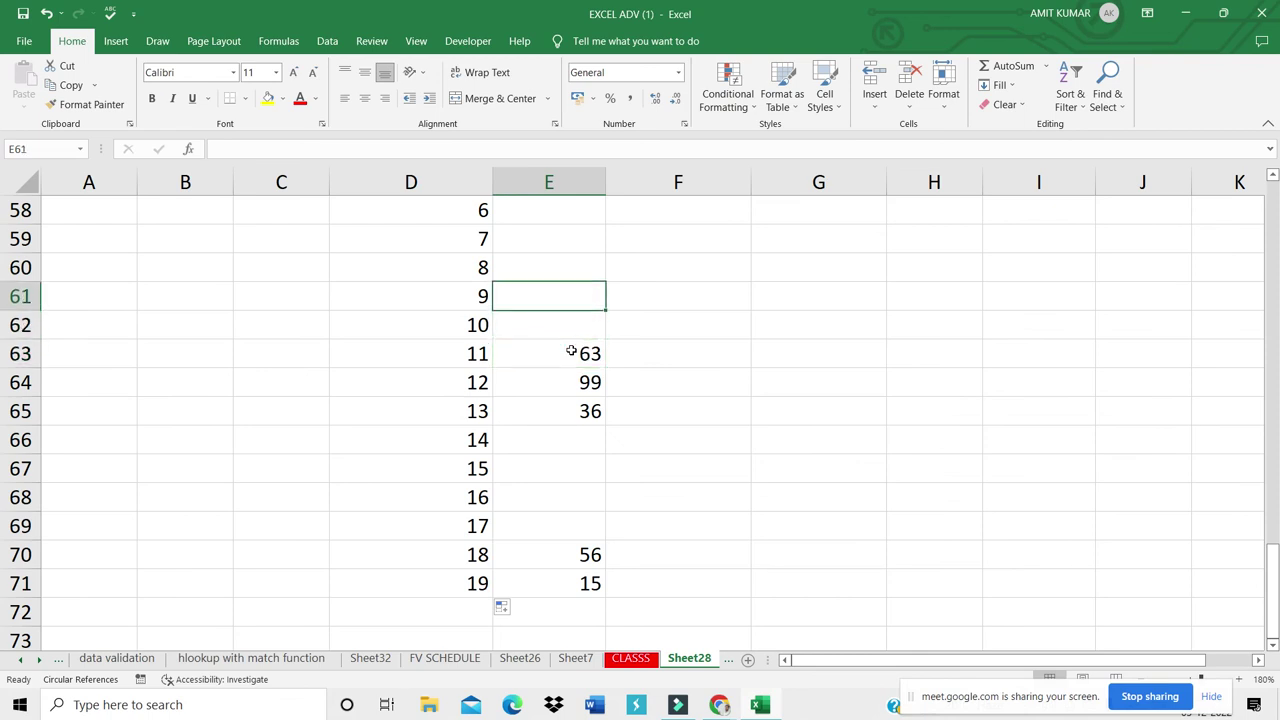
key(Down)
key(Up)
key(Up)
key(Up)
key(Up)
key(Up)
key(Down)
key(Down)
key(Down)
key(Down)
key(Down)
key(Down)
key(Down)
key(Down)
key(Down)
key(Down)
key(Down)
key(Down)
key(Down)
key(Down)
key(Down)
key(Down)
key(Down)
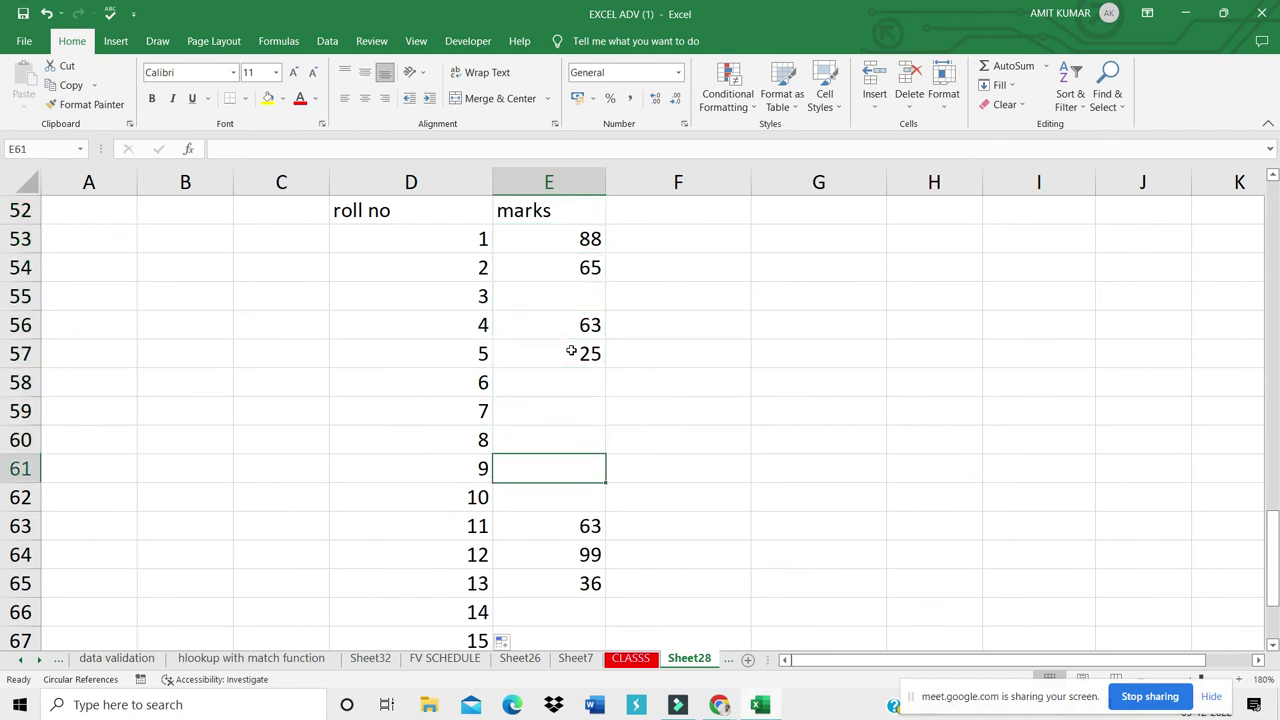
key(Down)
key(Down)
key(Down)
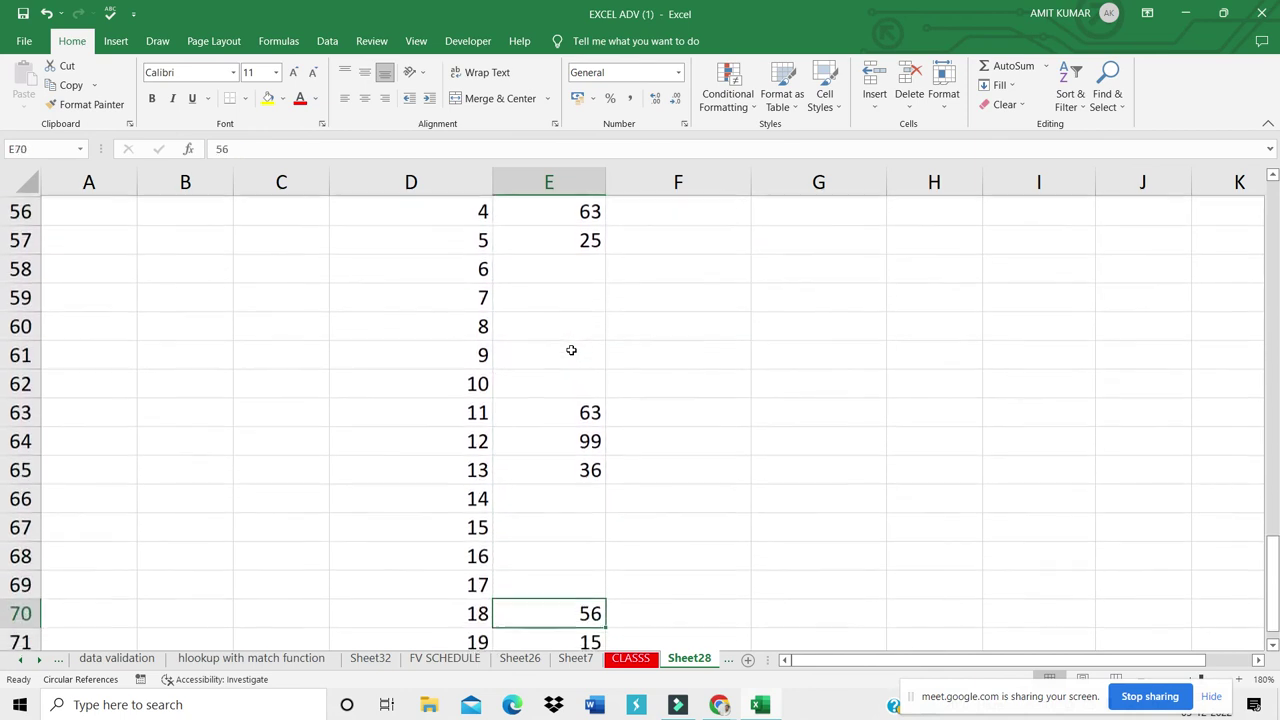
key(Up)
key(Up)
key(shift+Down)
key(Up)
key(Up)
key(Up)
key(Up)
key(Up)
key(Up)
key(Up)
key(Up)
key(Up)
key(Up)
key(Up)
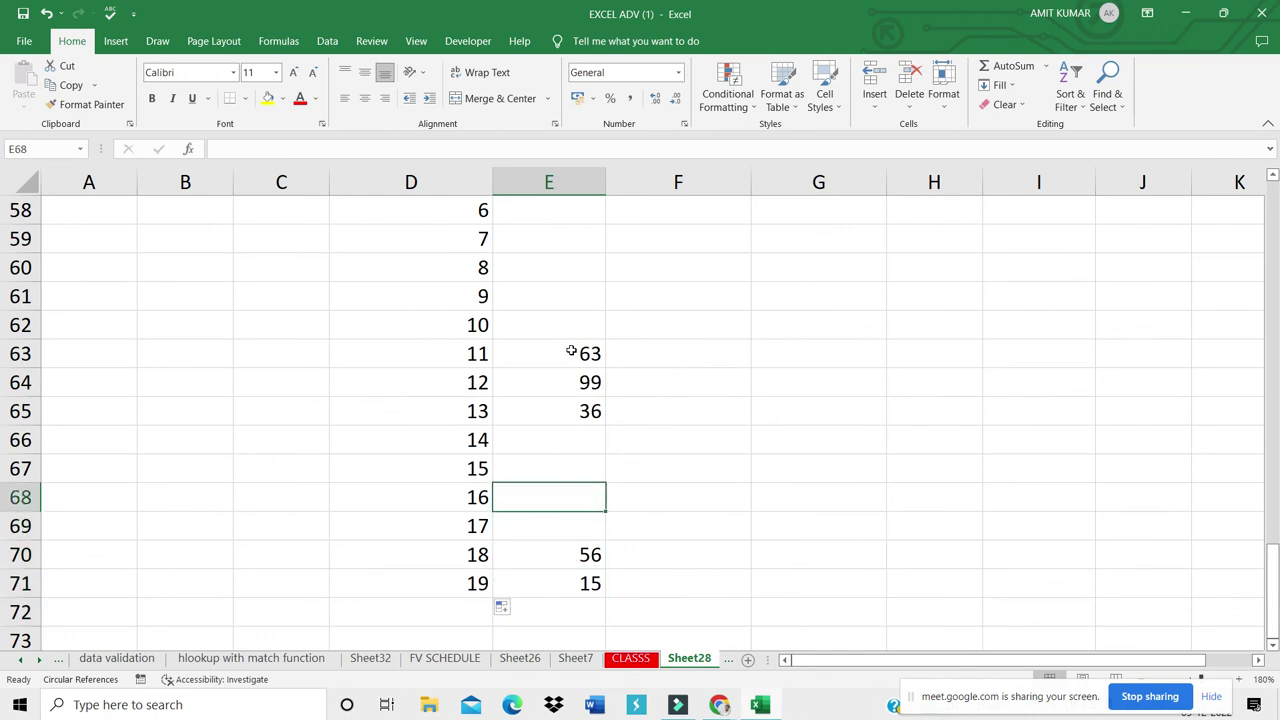
key(Up)
key(Up)
key(Up)
key(Up)
key(Up)
key(Up)
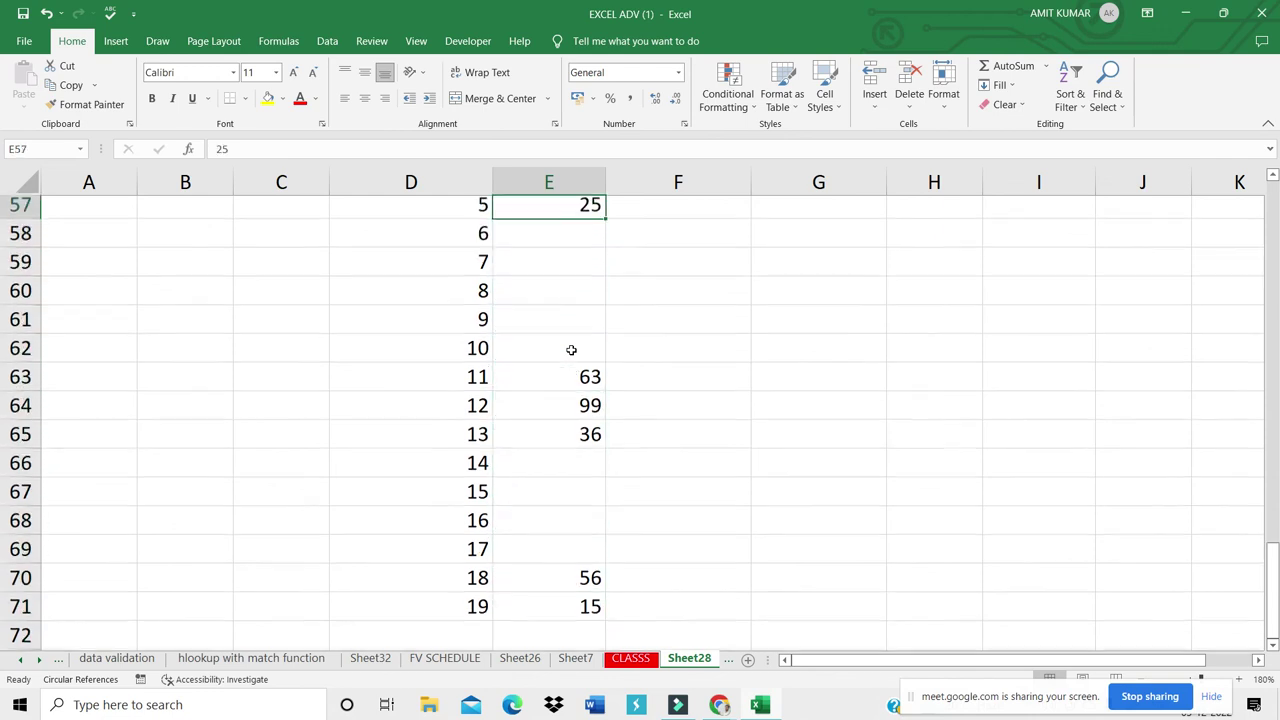
key(Up)
key(Up)
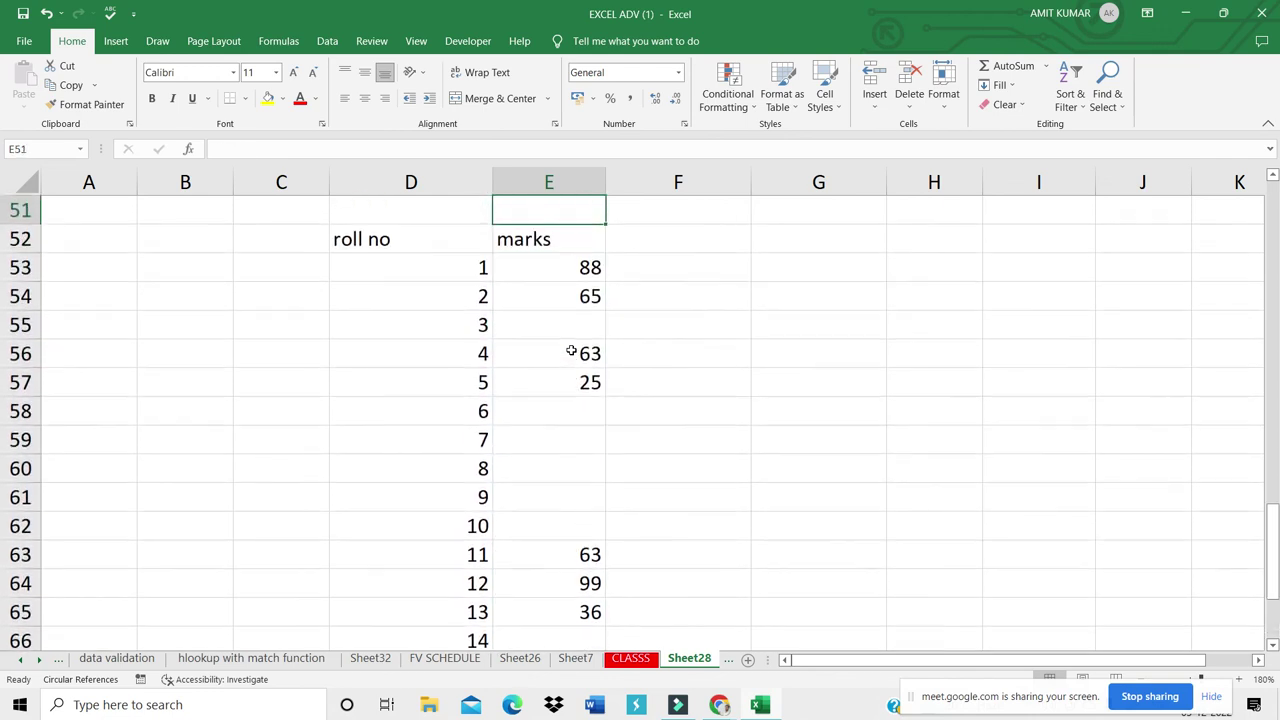
key(Down)
key(Down)
key(Down)
key(Down)
key(Down)
key(Down)
key(Down)
key(Down)
key(Down)
key(Down)
key(Down)
key(Down)
key(Down)
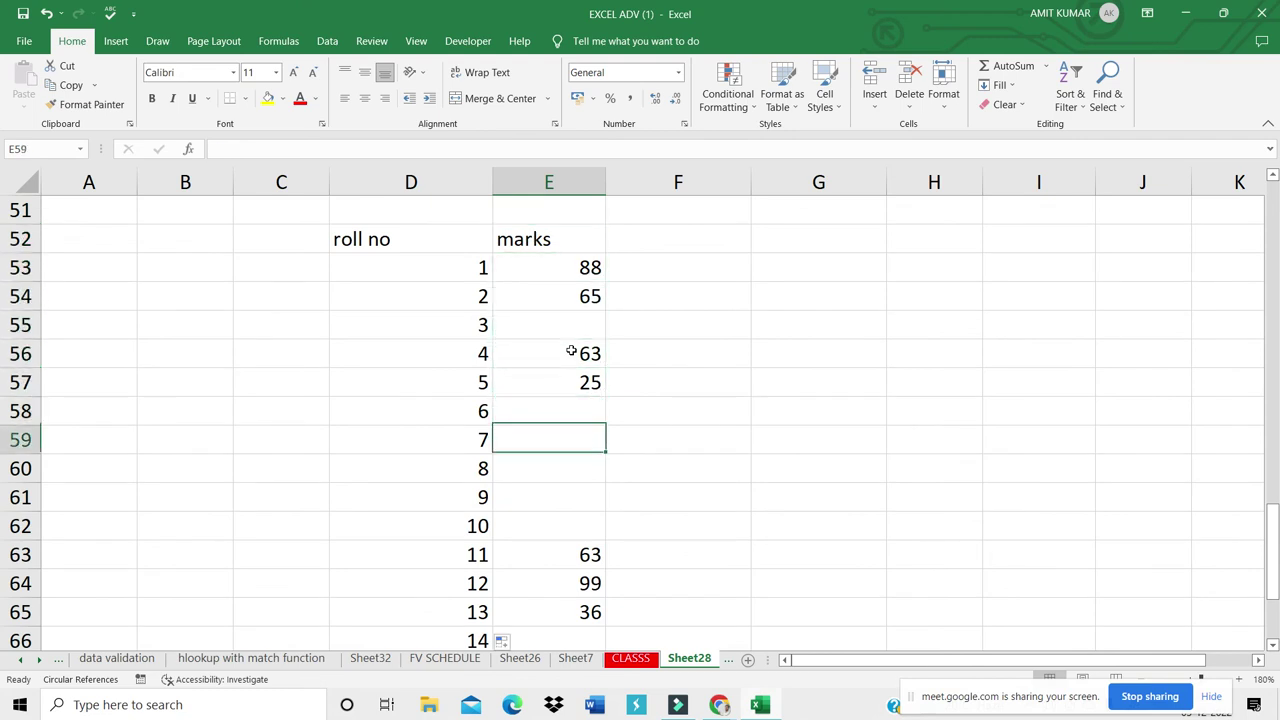
key(Down)
key(Down)
key(Down)
key(Down)
key(Down)
key(Down)
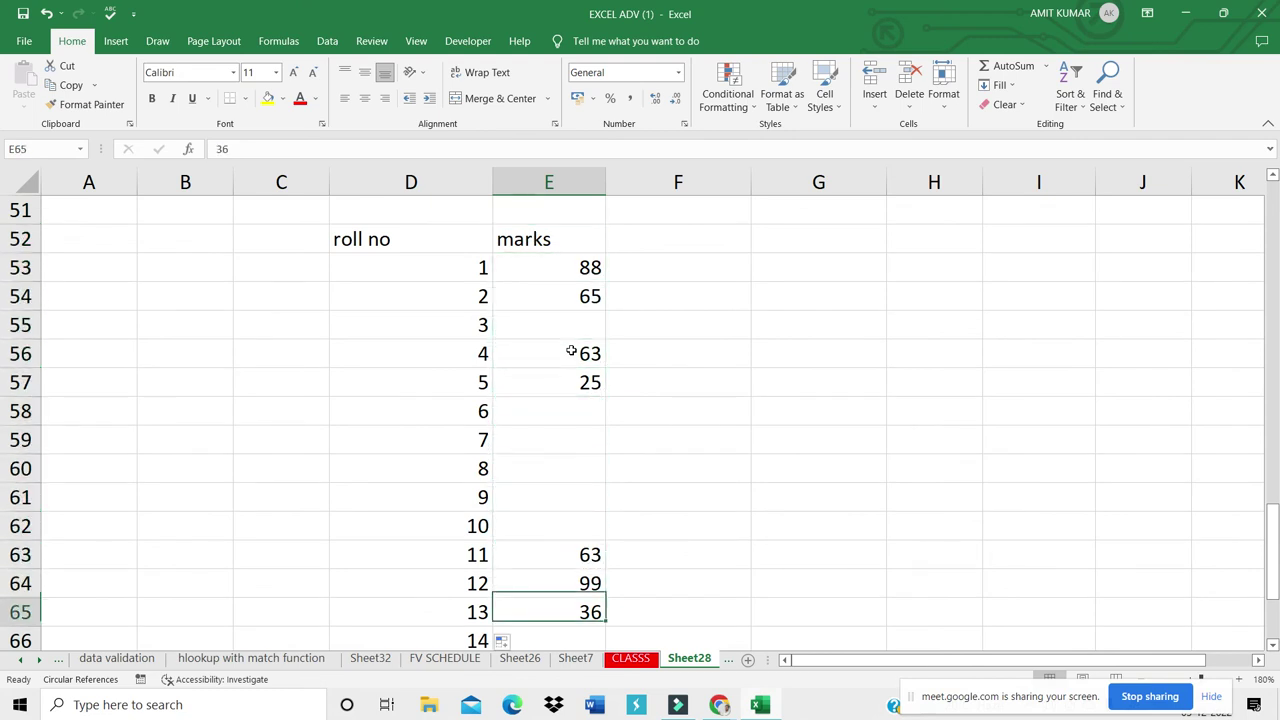
key(Down)
key(Down)
key(Down)
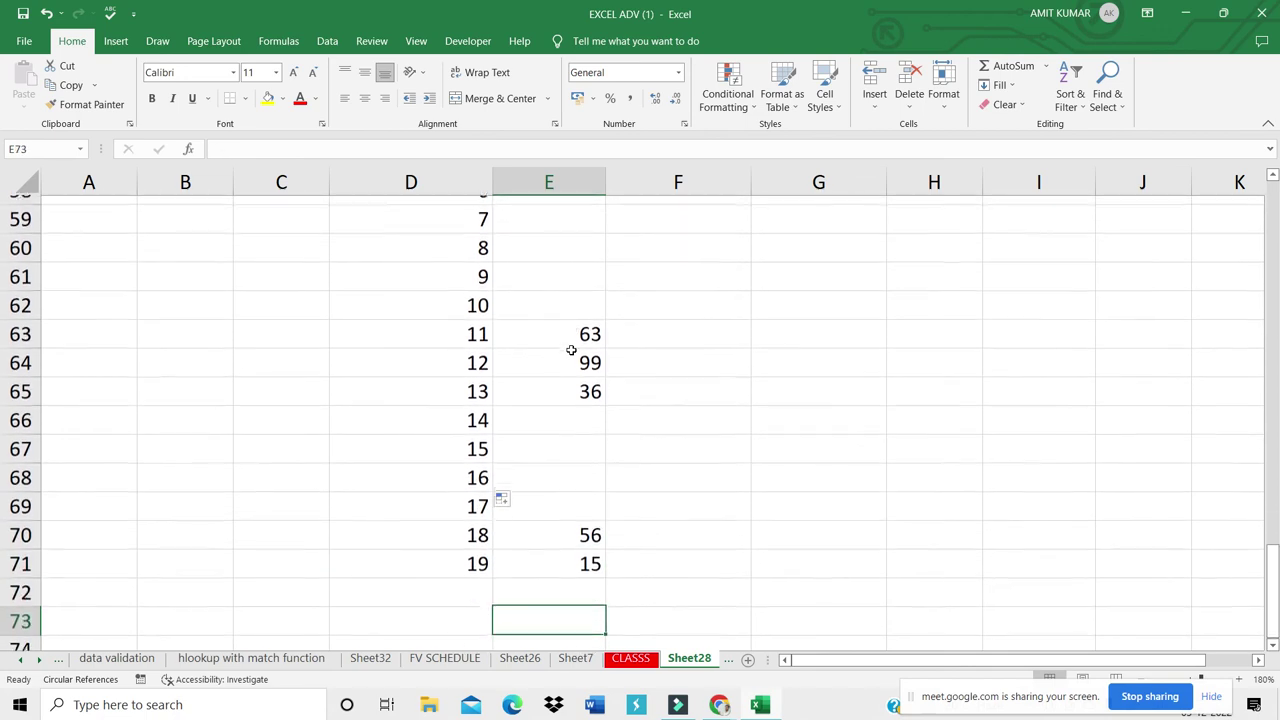
Step: Count the numeric marks in E53 to E71 with the formula =COUNT(E53:E71) in E73
key(Up)
key(Down)
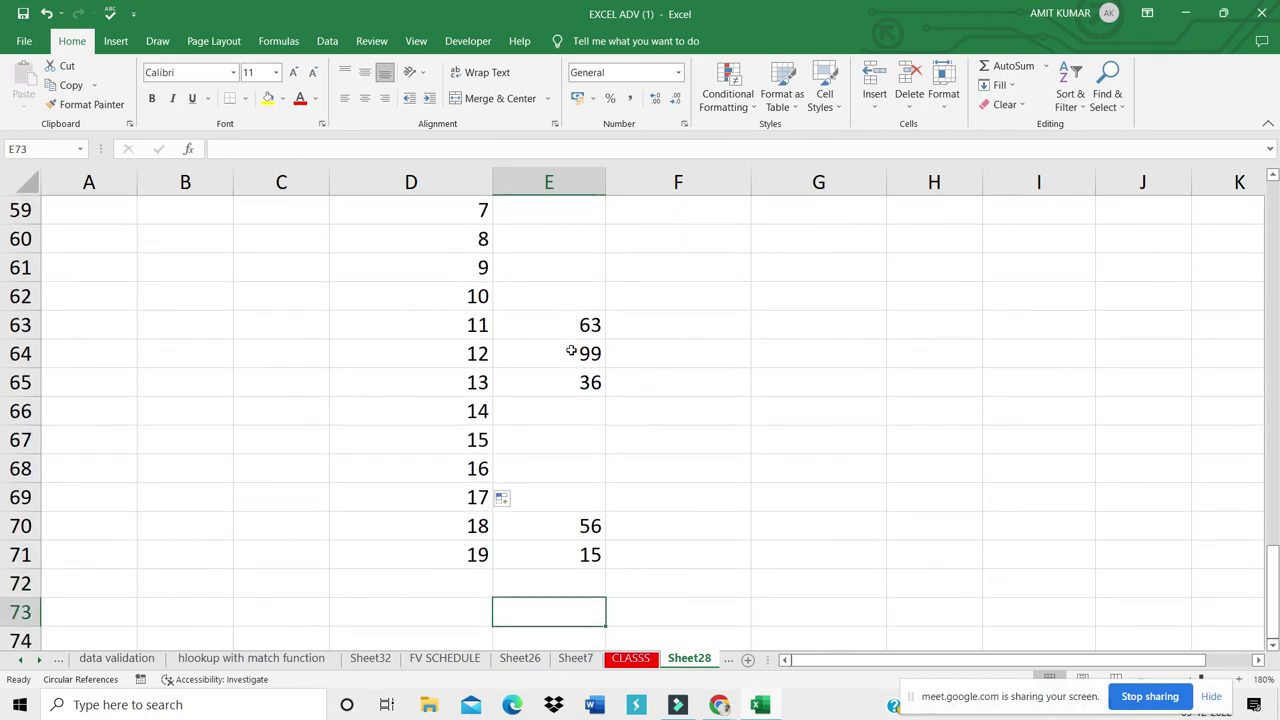
text(=c)
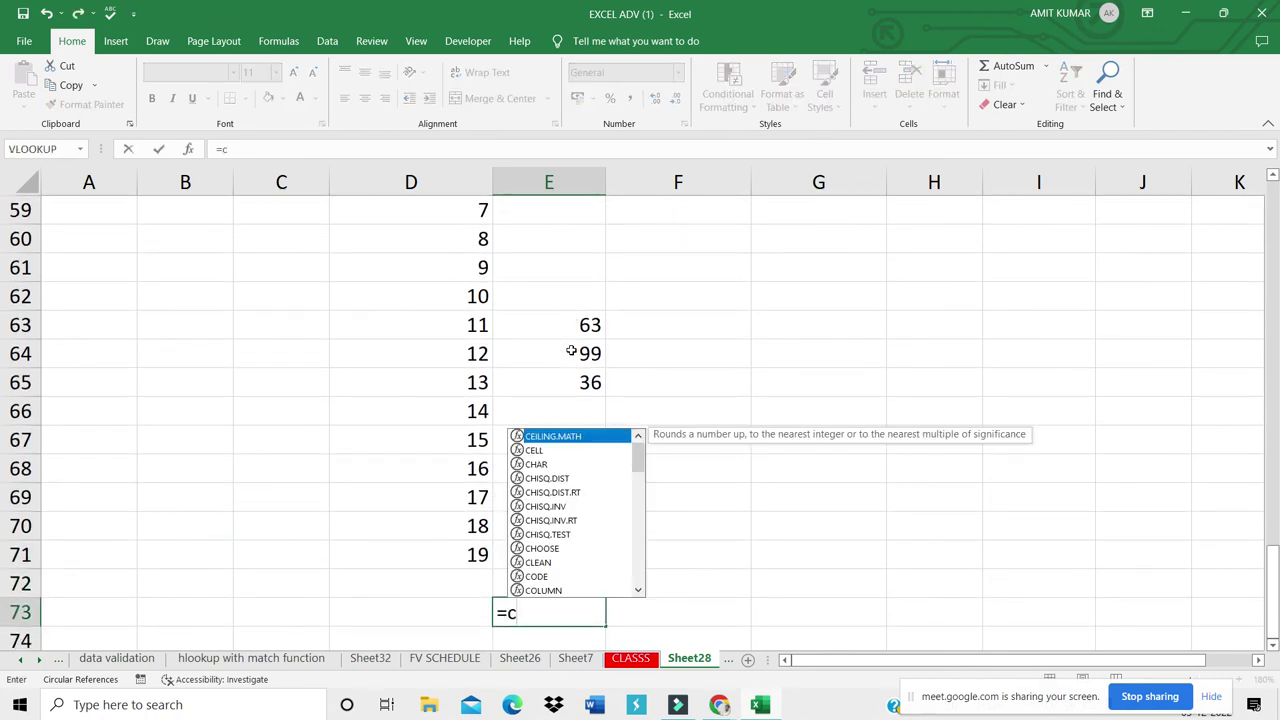
text(oun)
key(Tab)
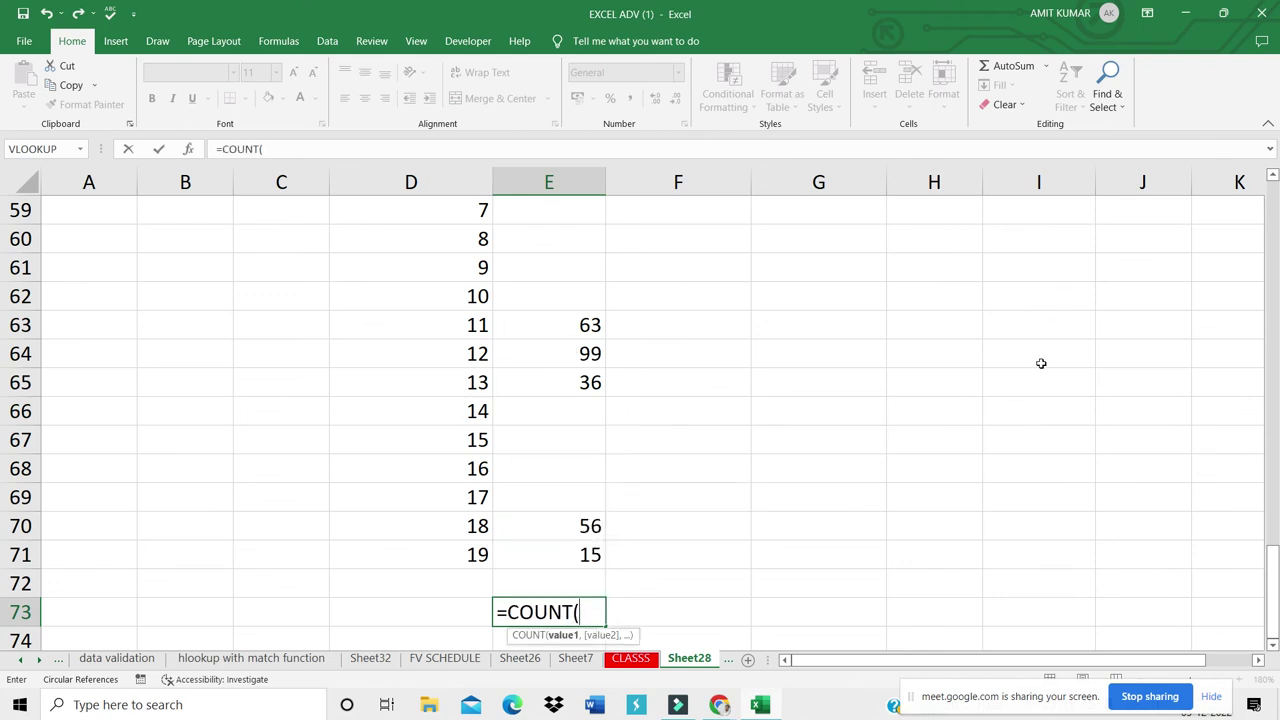
drag(1271, 575, 1271, 522)
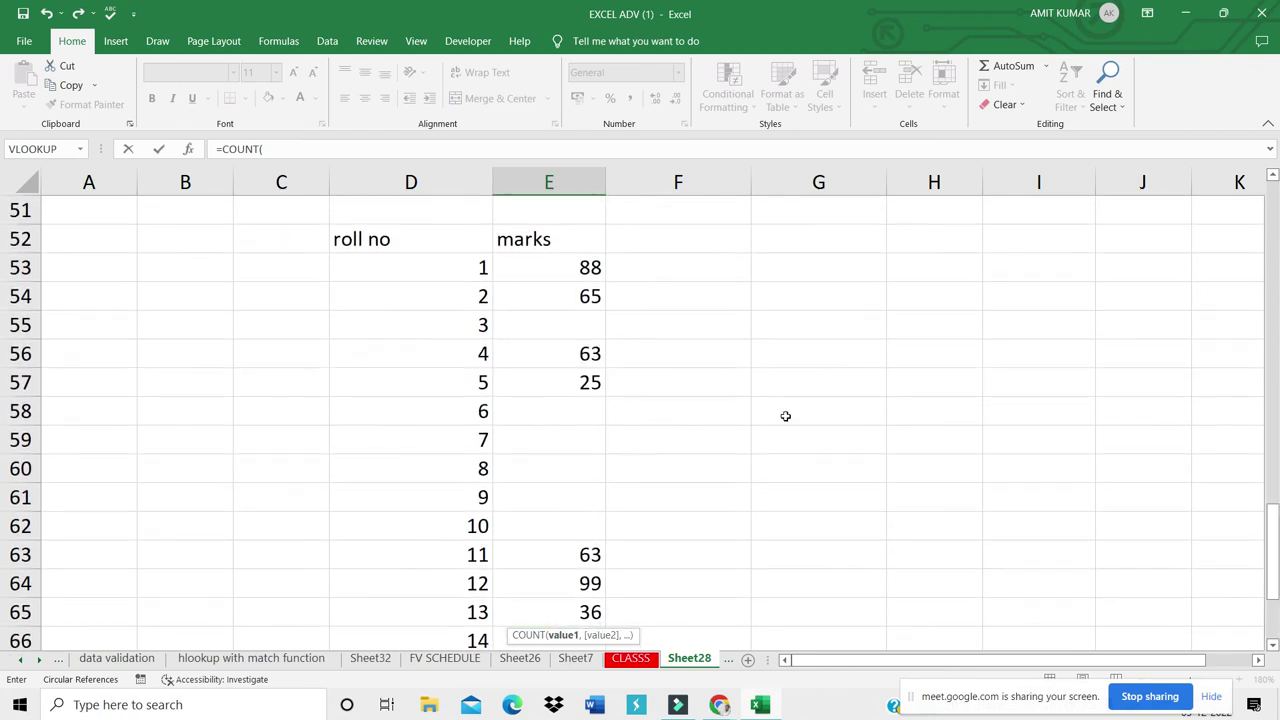
drag(551, 271, 544, 494)
key(shift+Down)
key(shift+Down)
key(shift+Down)
key(shift+Down)
key(shift+Down)
key(shift+Down)
key(shift+Down)
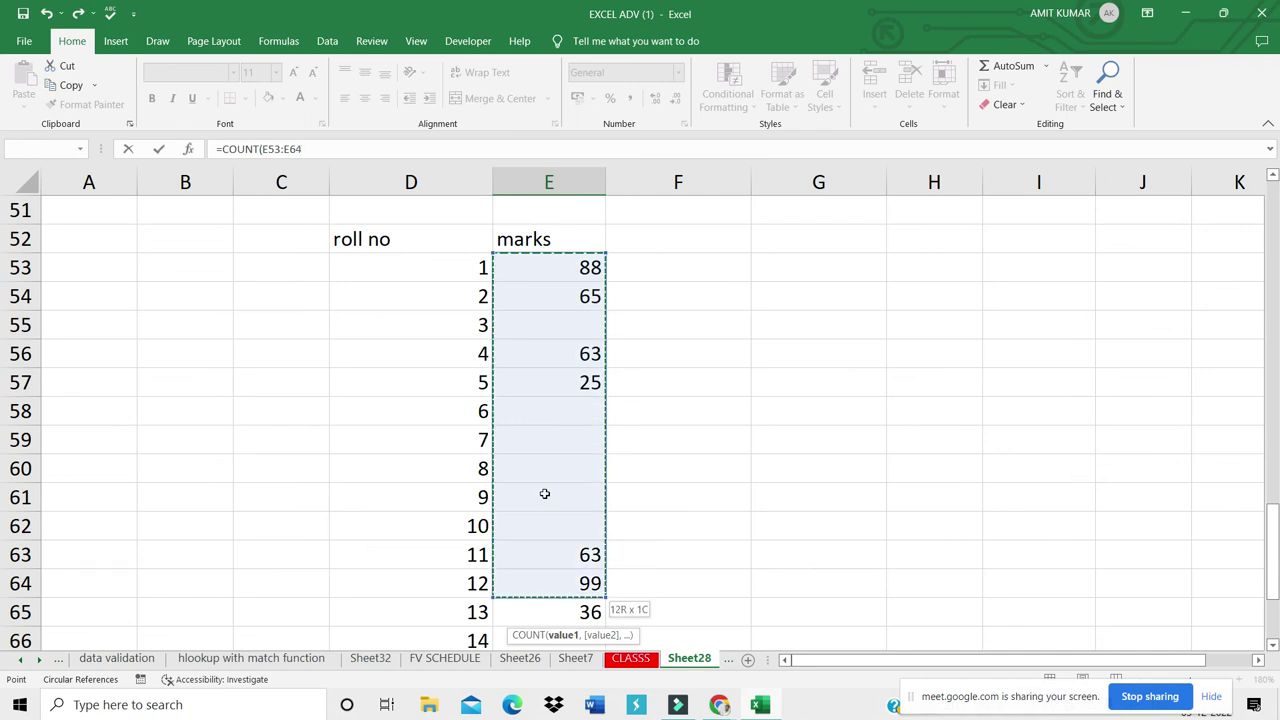
key(shift+Down)
key(shift+Down)
key(shift+Down)
key(shift+Down)
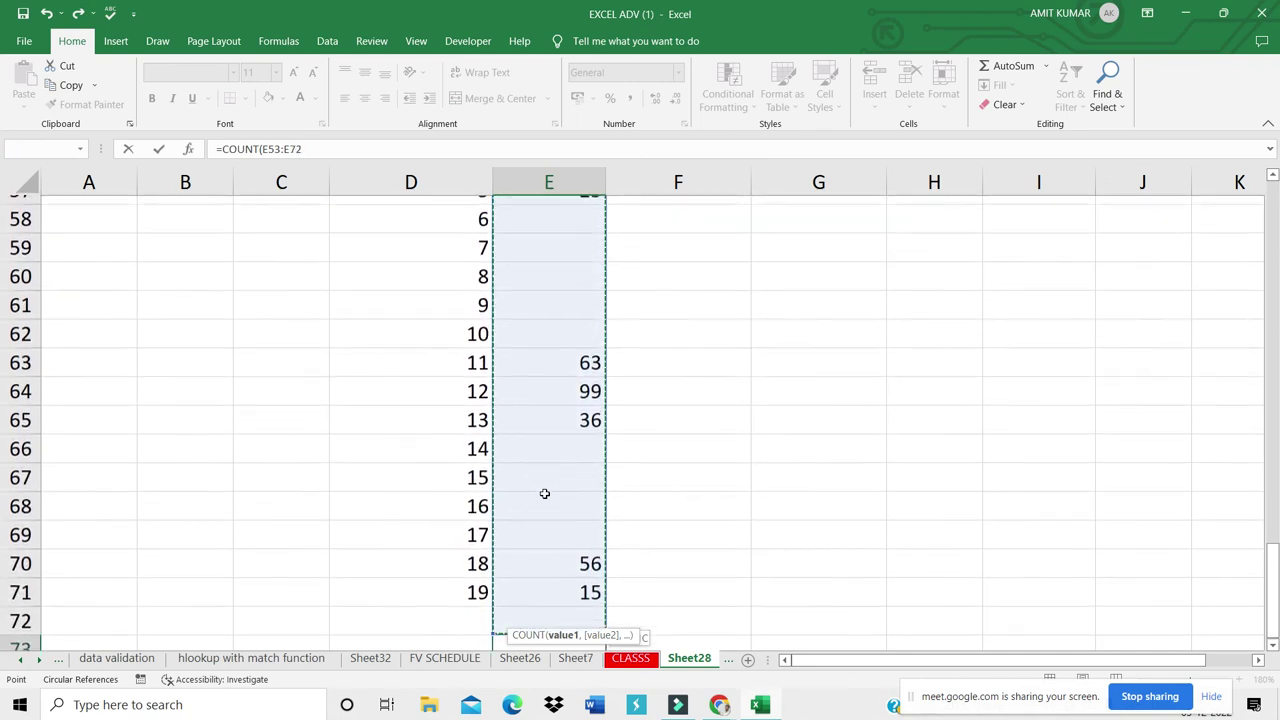
key(shift+Up)
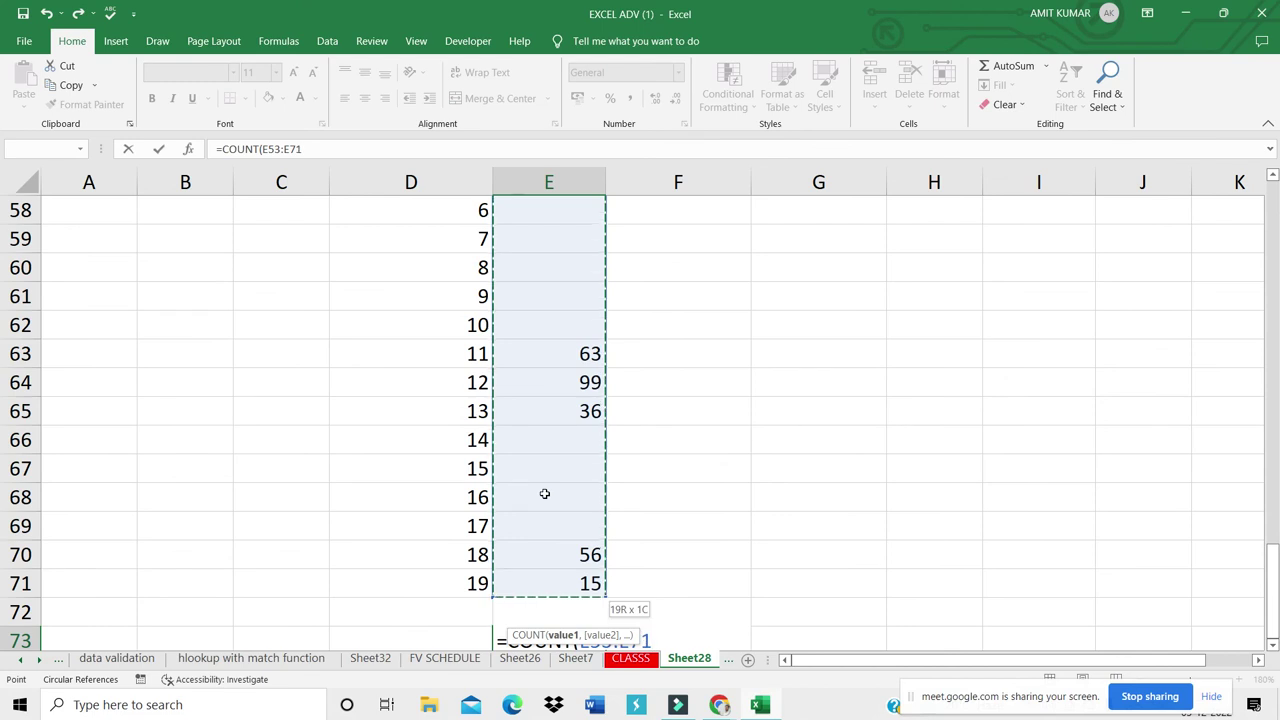
text())
key(Return)
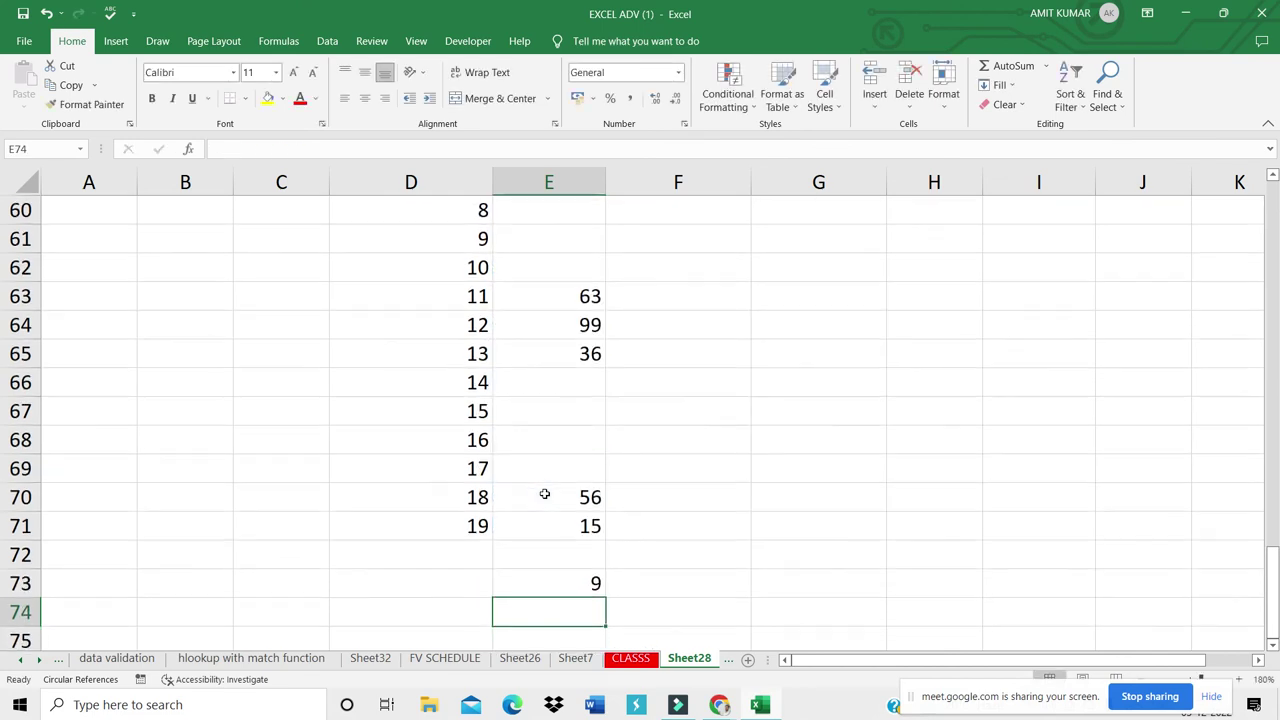
Step: Inspect the COUNT formula in E73 and point out the blank marks cells above it
click(558, 587)
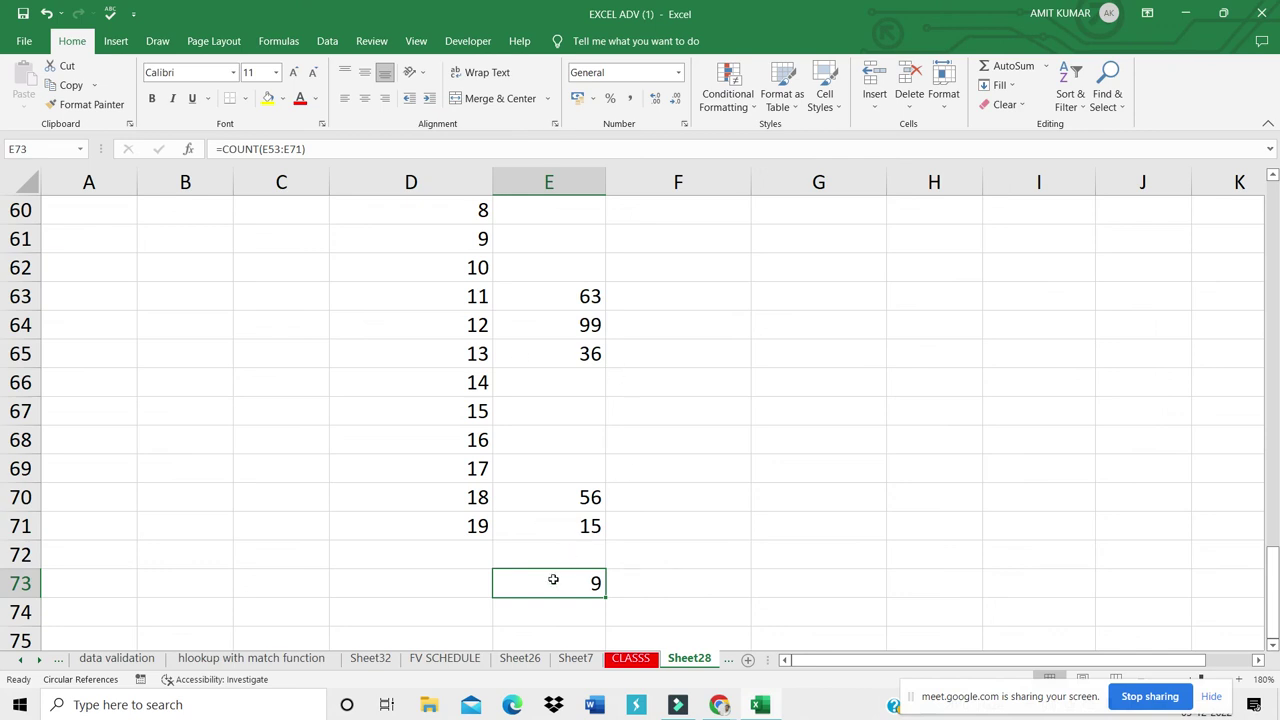
click(660, 577)
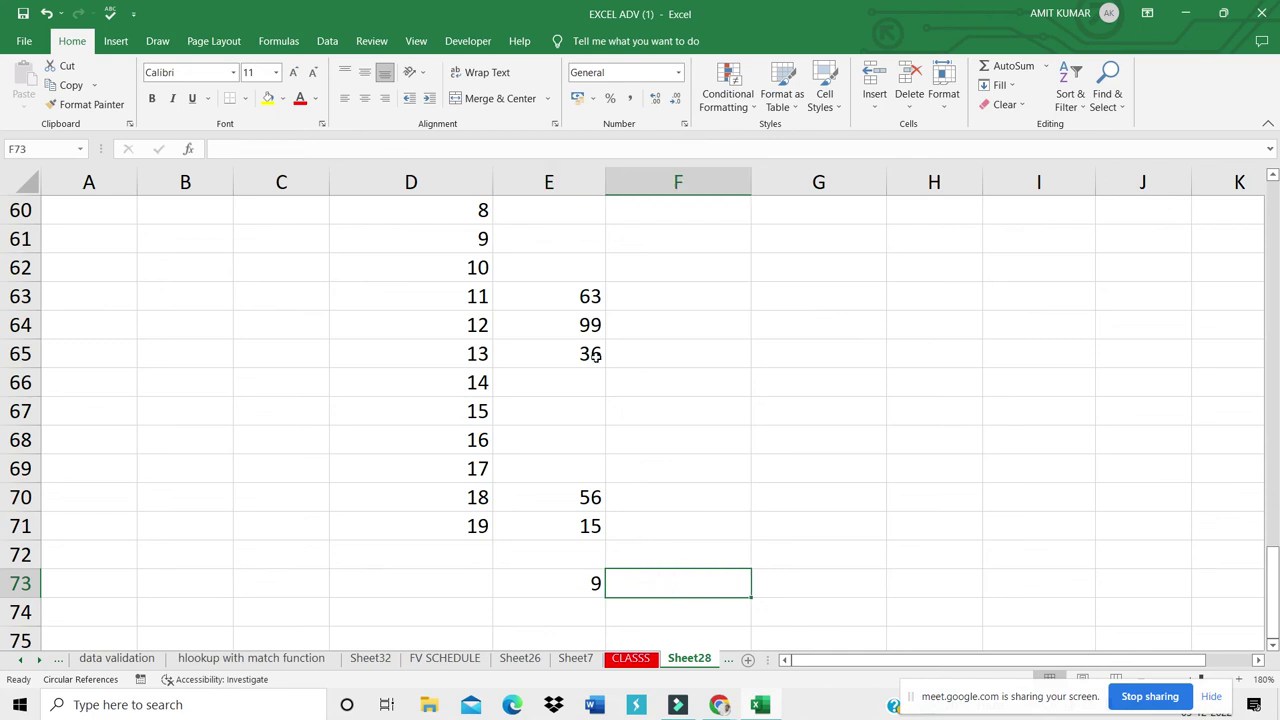
click(598, 470)
click(585, 560)
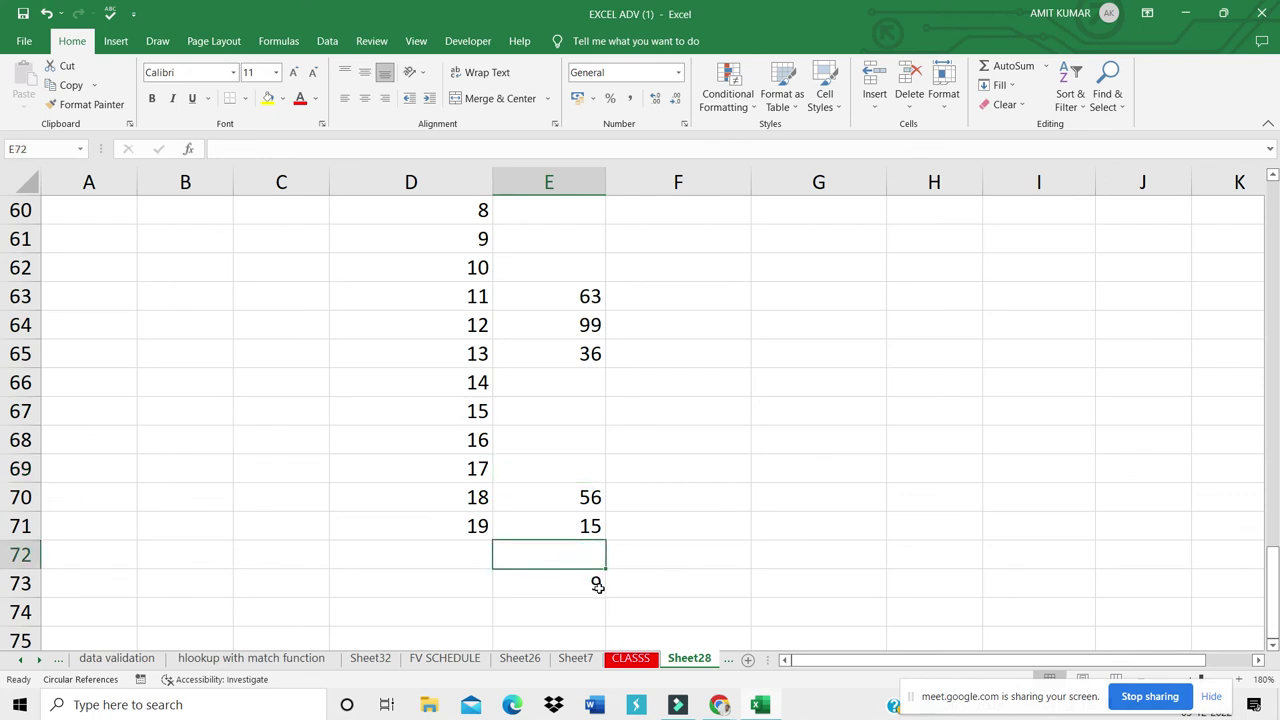
Step: Count the blank marks cells from E53 to E71 with the formula =COUNTBLANK(E53:E71) in F73
click(676, 581)
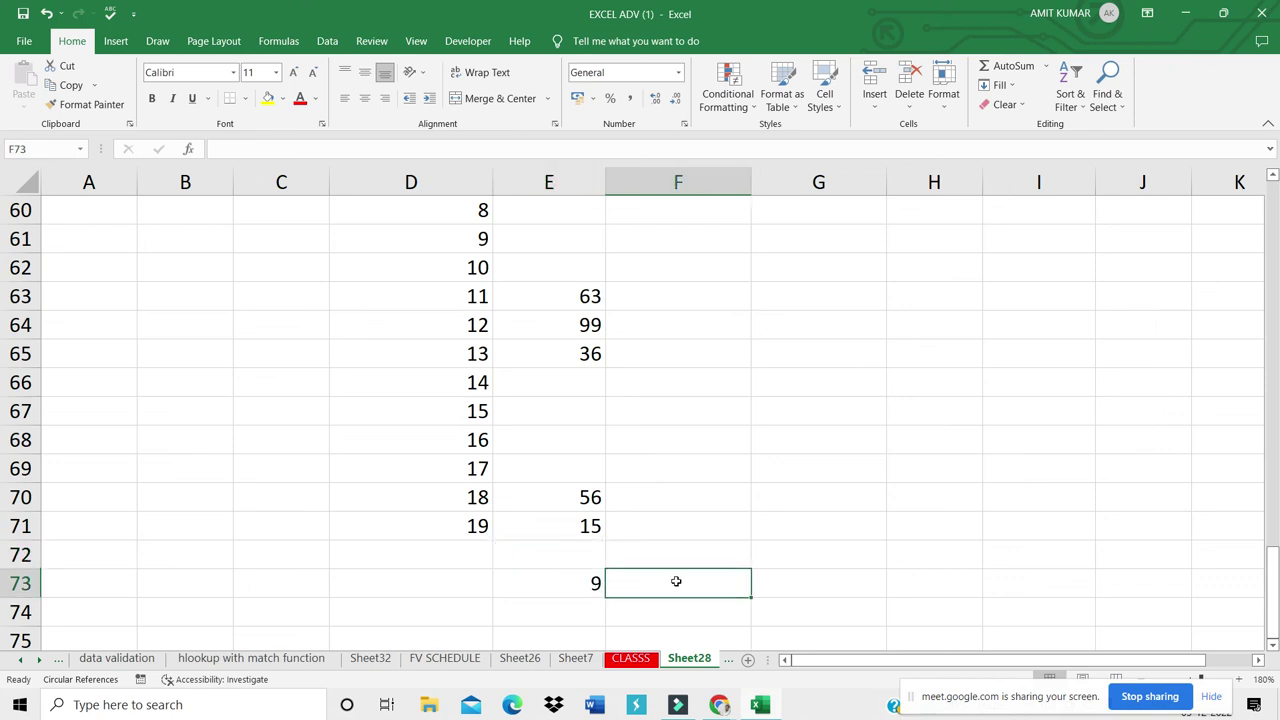
text(=)
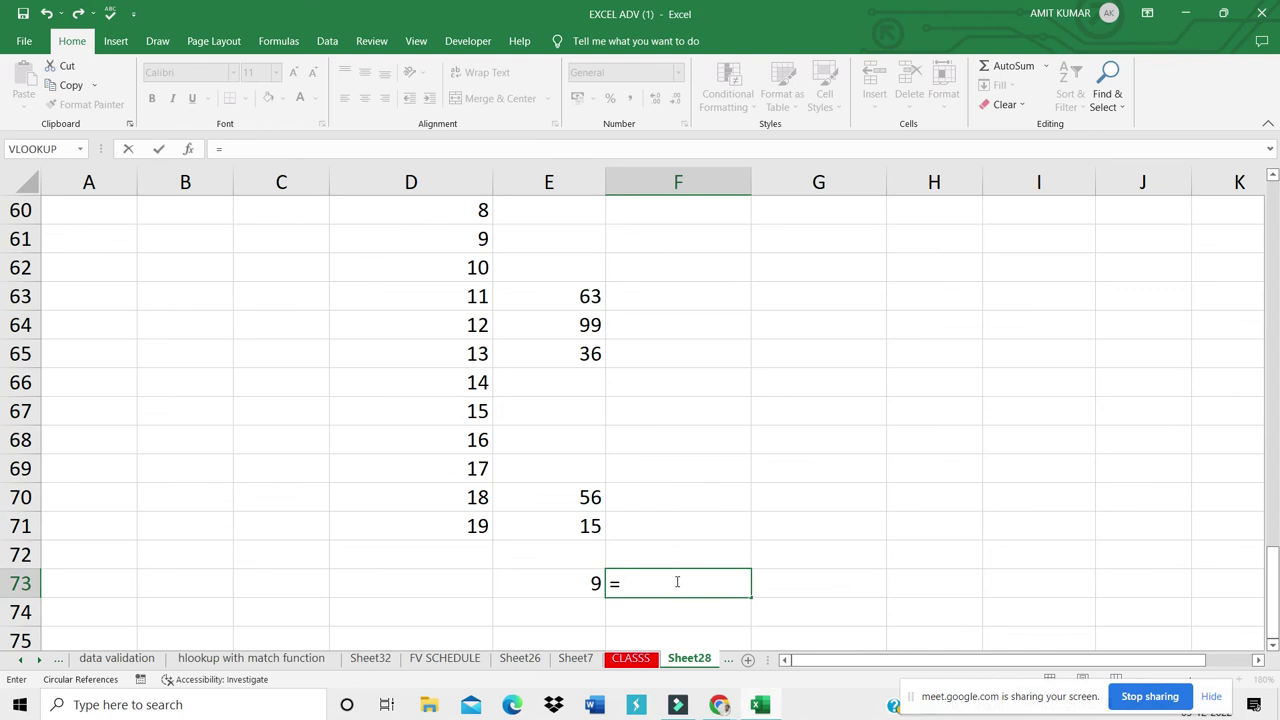
text(count)
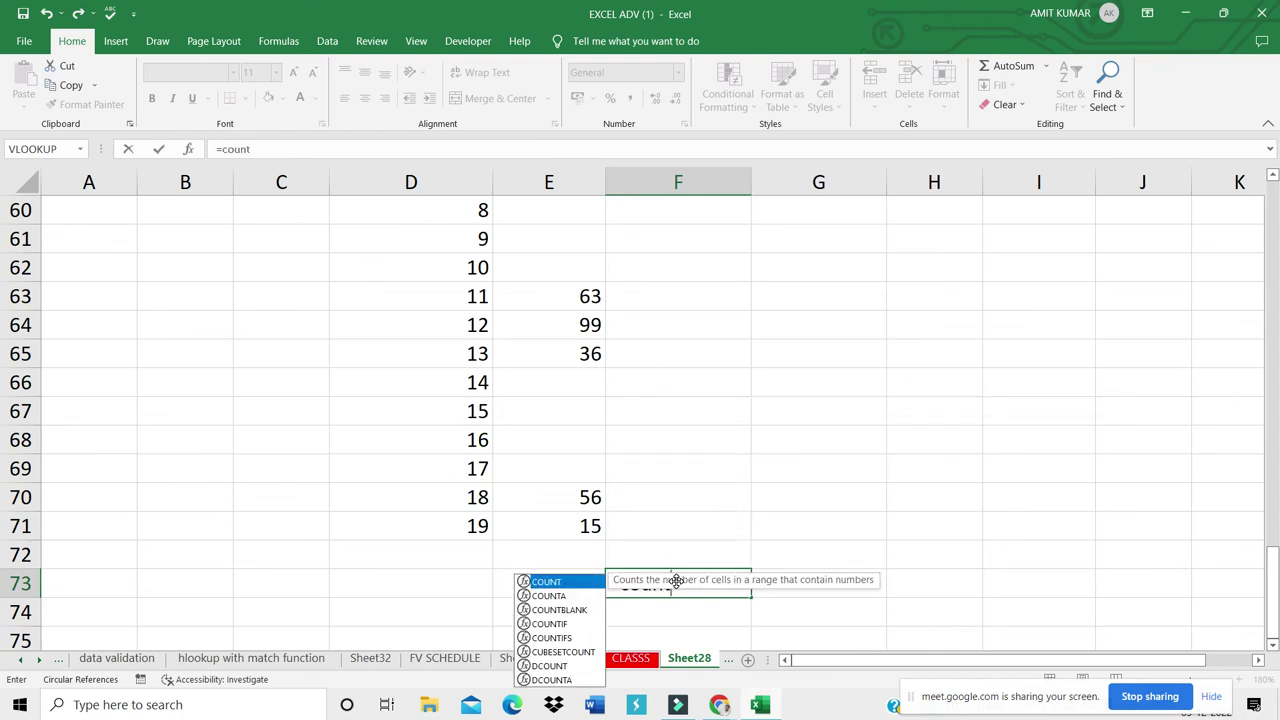
key(Down)
key(Down)
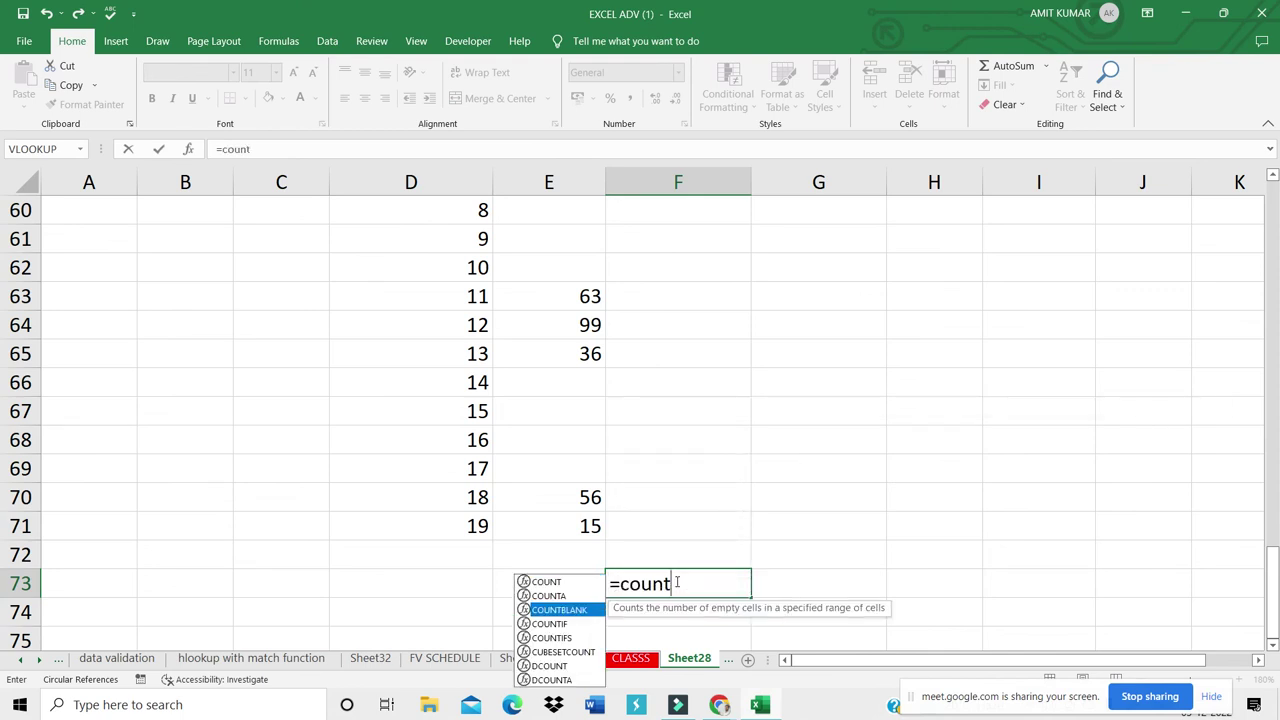
key(Tab)
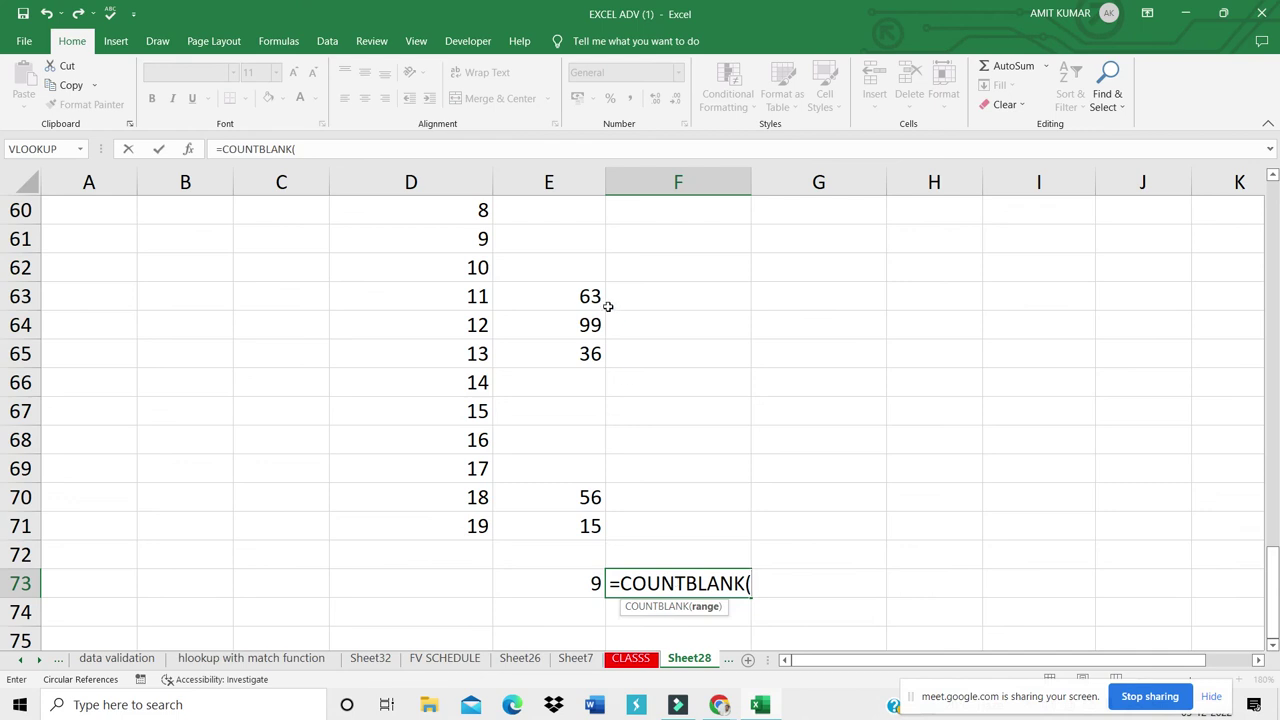
key(Up)
key(Up)
key(Up)
key(Up)
key(Up)
key(Up)
key(Up)
key(Up)
key(Up)
key(Up)
key(Up)
key(Up)
key(Up)
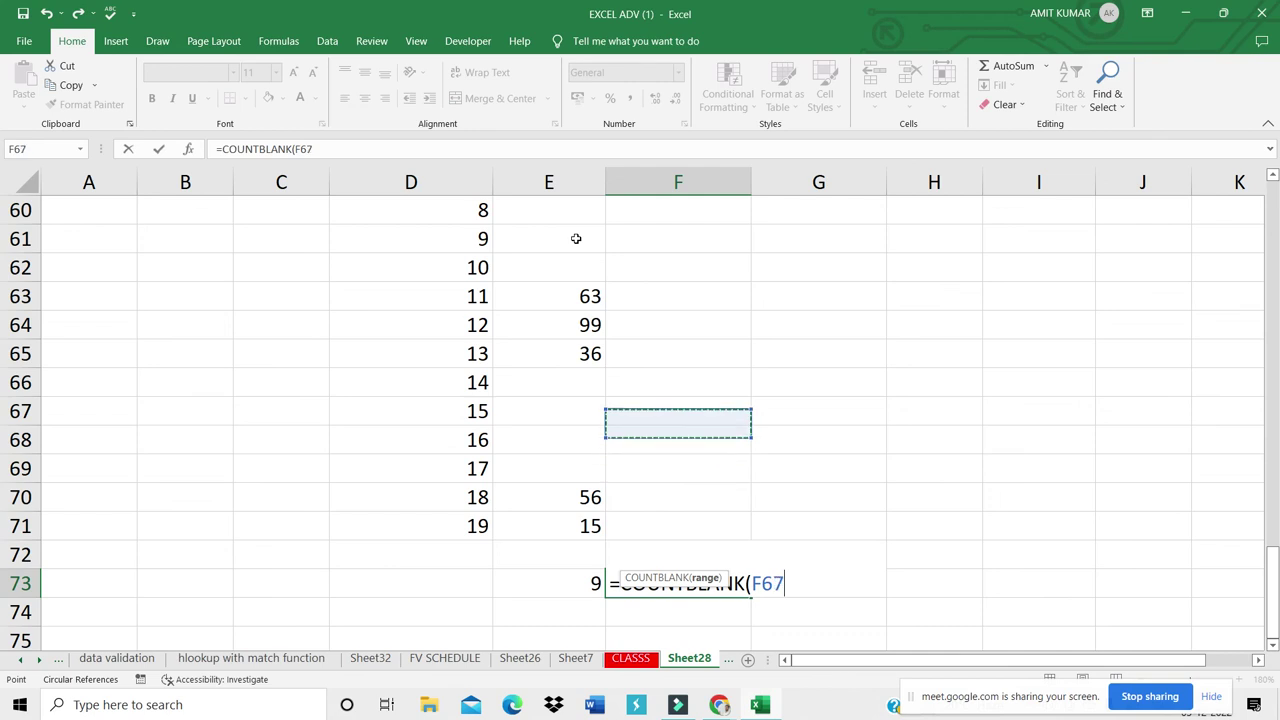
key(Up)
key(Up)
key(Up)
key(Up)
key(Up)
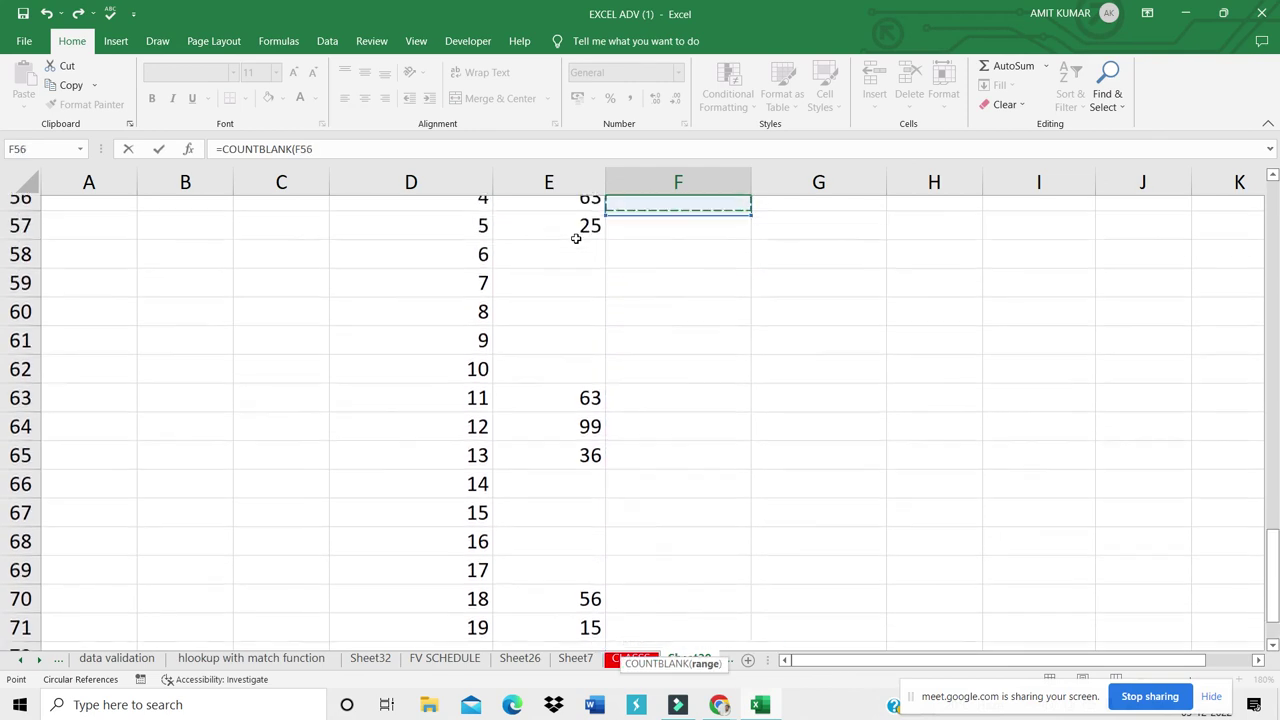
key(Up)
key(Up)
key(Up)
key(Up)
key(Up)
key(Down)
key(Down)
key(Down)
key(Down)
key(Up)
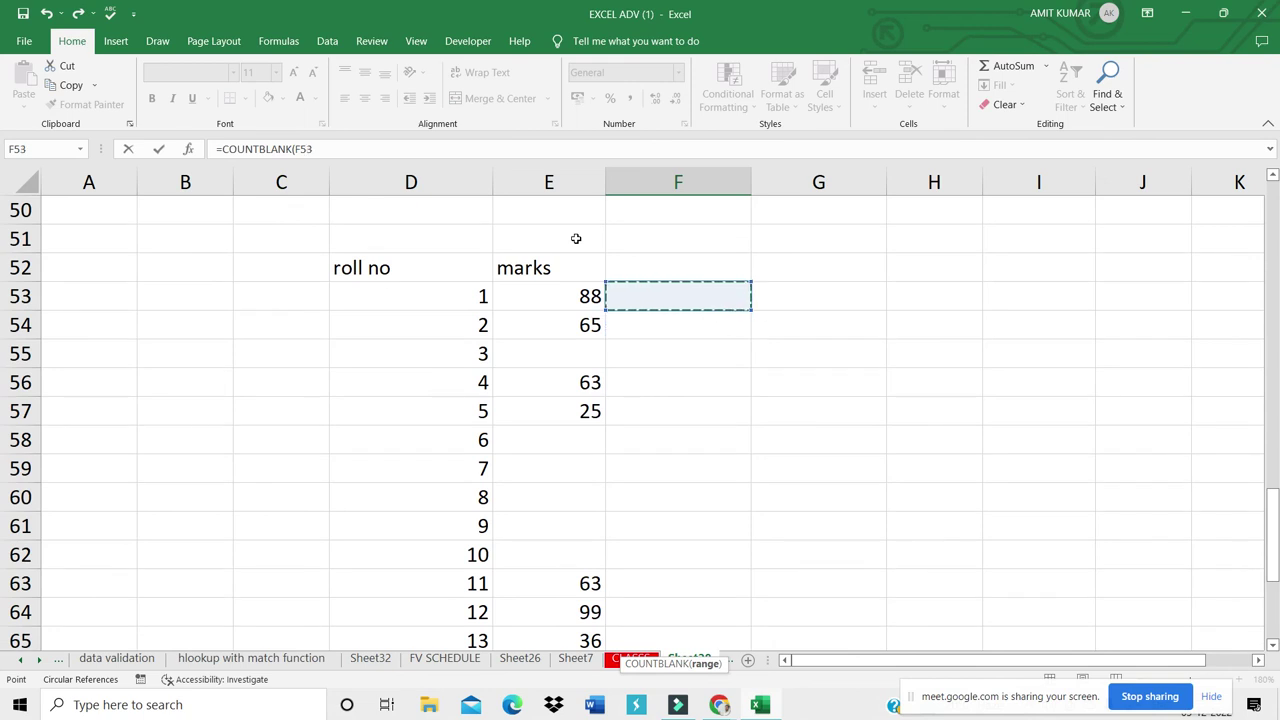
key(Left)
key(shift+Down)
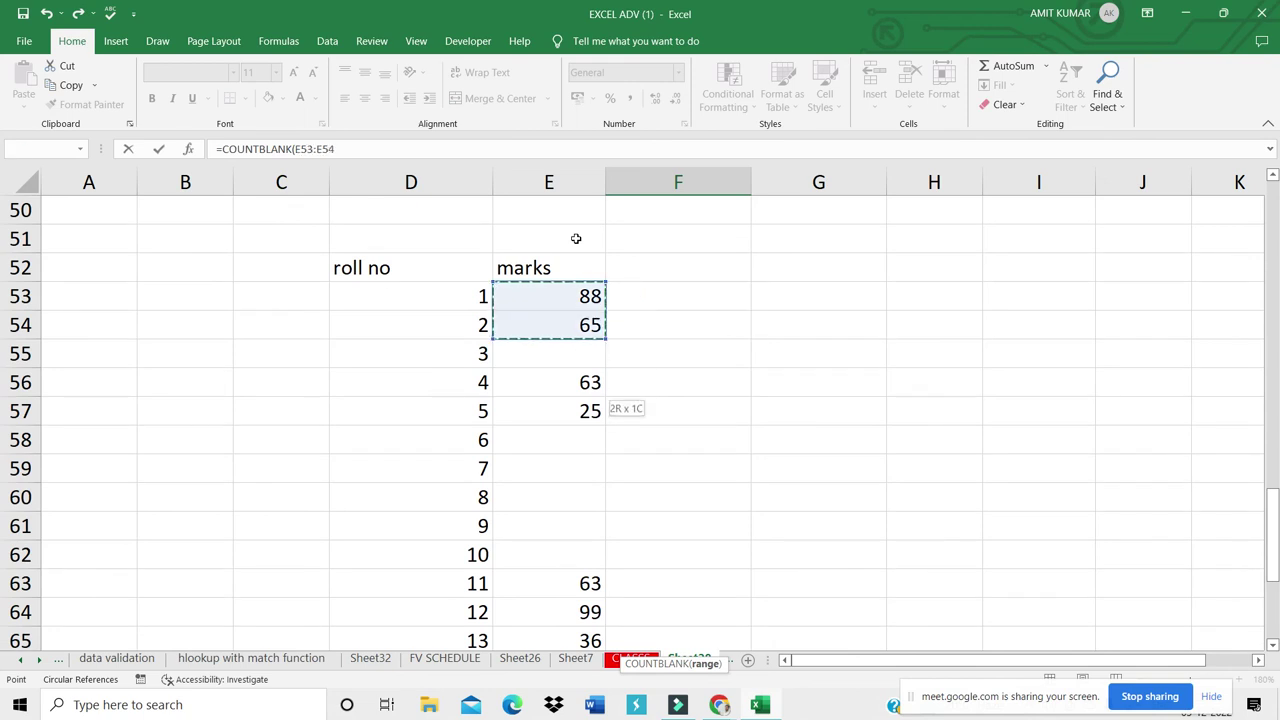
key(shift+Down)
key(shift+Down)
key(shift+Down)
key(shift+Down)
key(shift+Down)
key(shift+Down)
key(shift+Down)
key(shift+Down)
key(shift+Down)
key(shift+Down)
key(shift+Down)
key(shift+Down)
key(shift+Down)
key(shift+Down)
key(shift+Down)
key(shift+Down)
key(shift+Down)
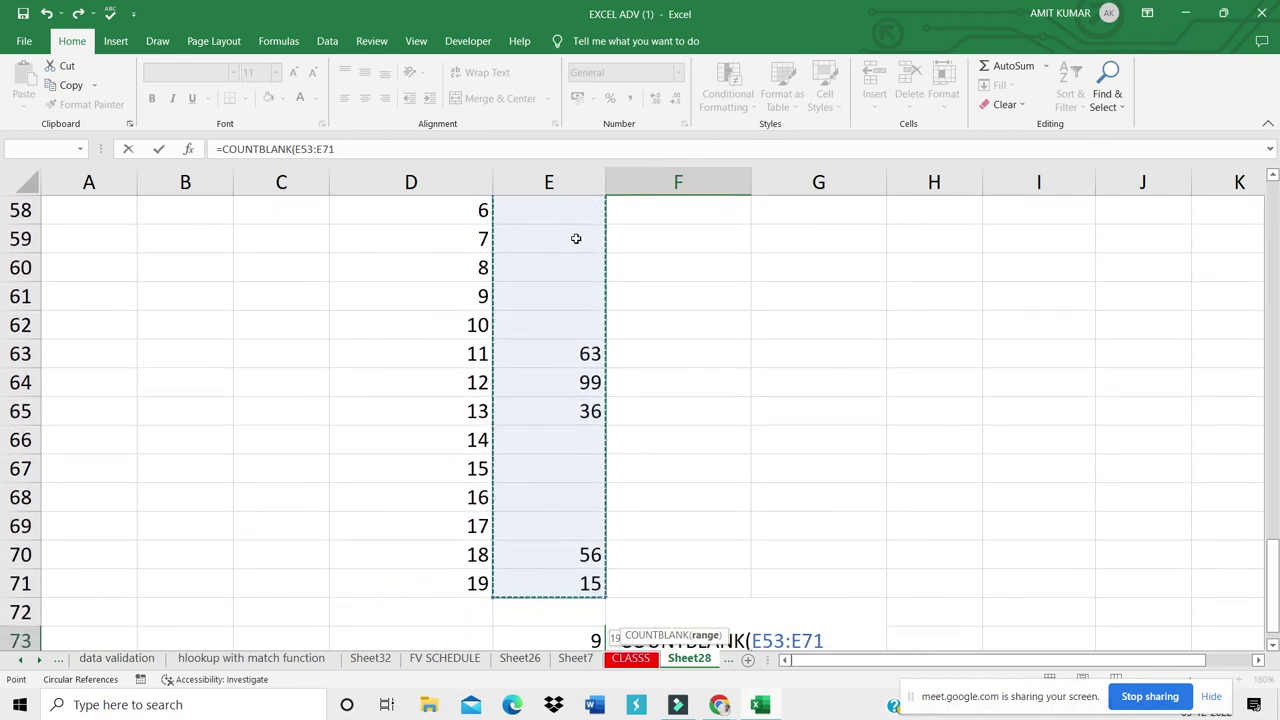
key(Return)
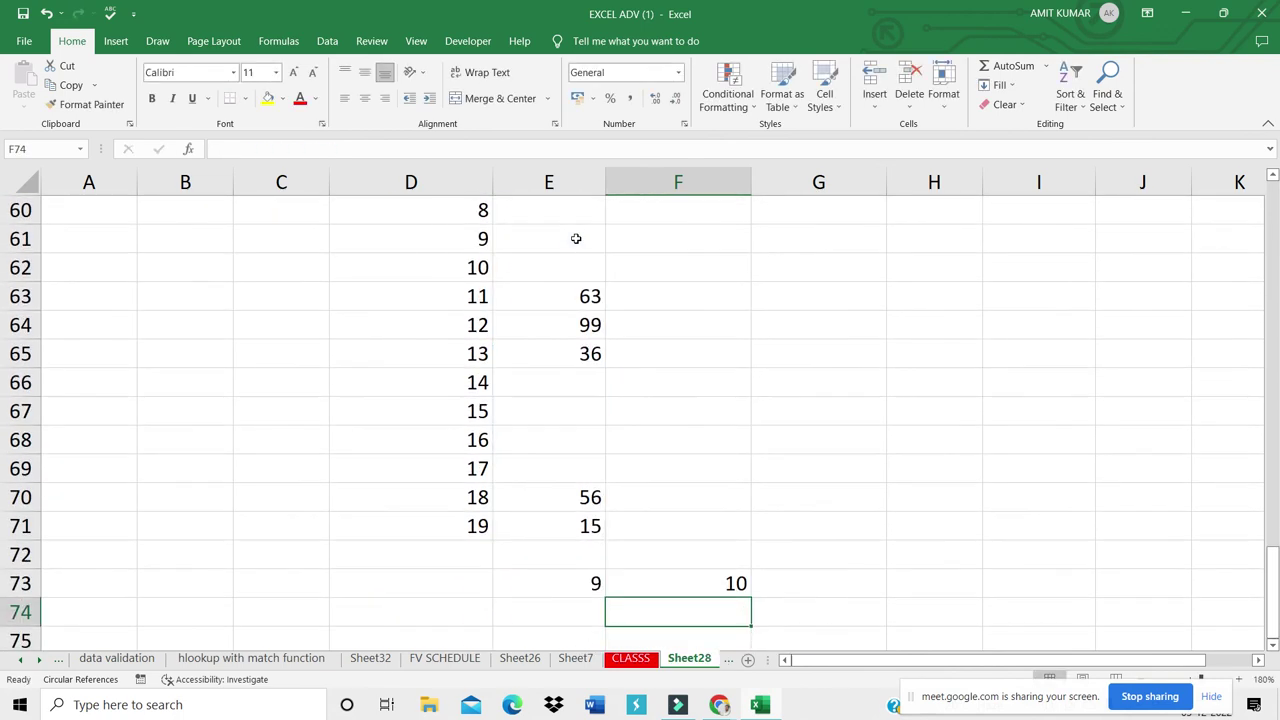
Step: Review the COUNT formula in E73 and the COUNTBLANK formula in F73 without changing them
double_click(518, 586)
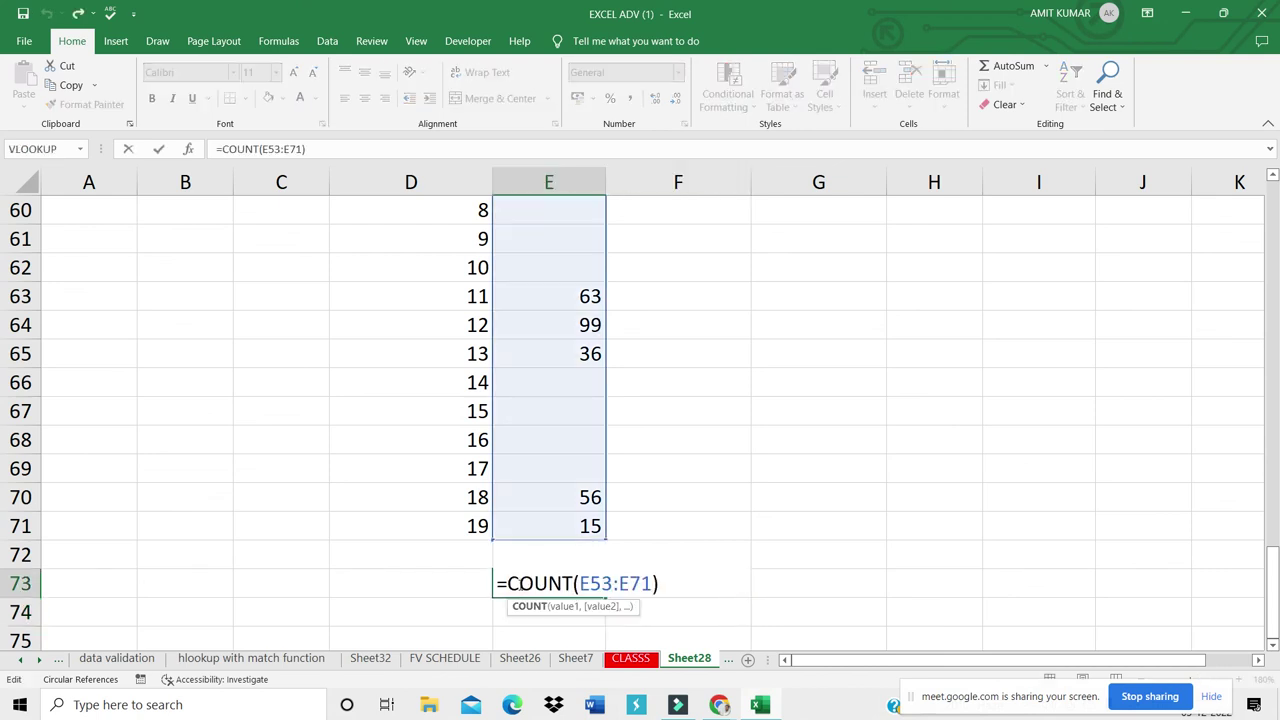
key(Return)
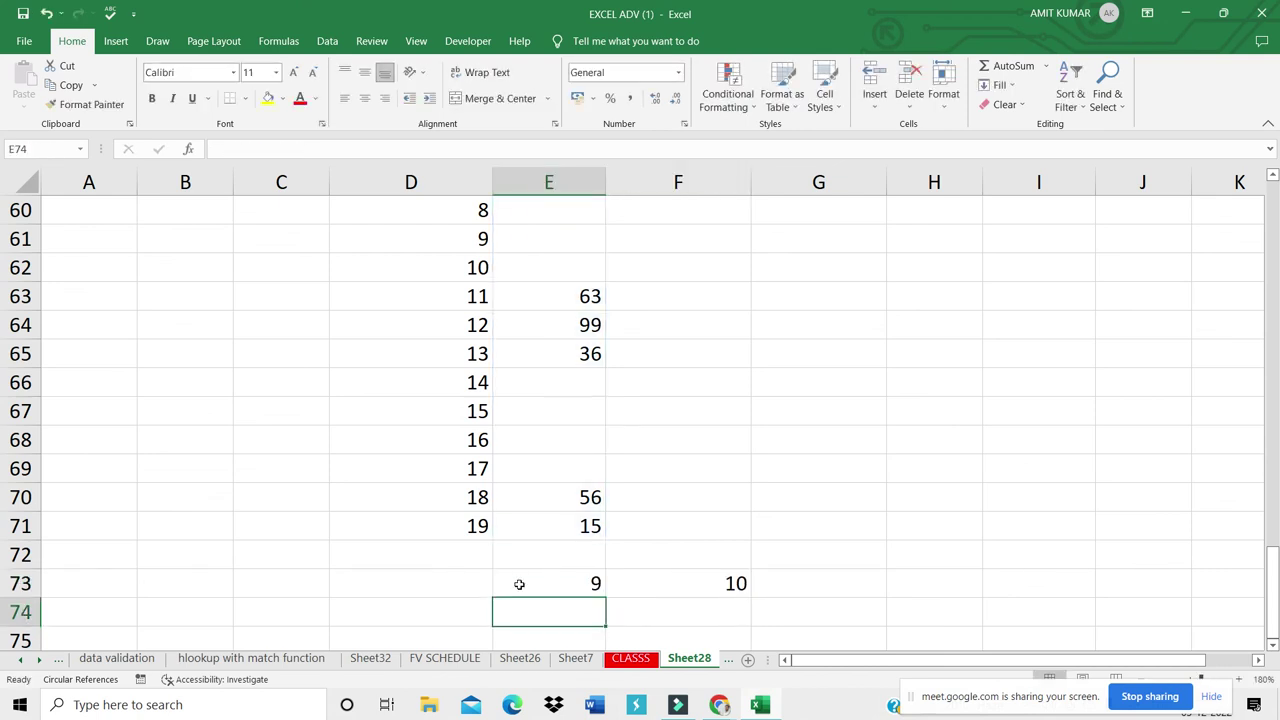
double_click(678, 580)
key(Return)
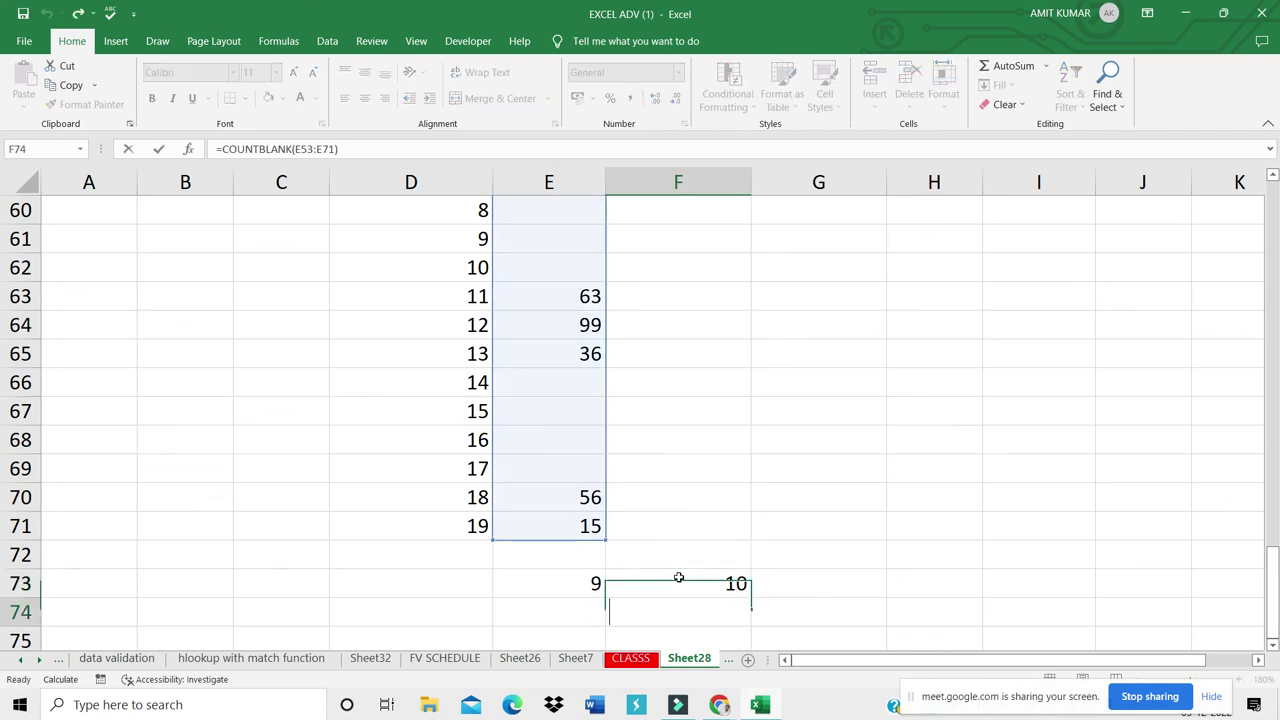
Step: Enter a full stop in F74 and dismiss the circular reference warning
text(.)
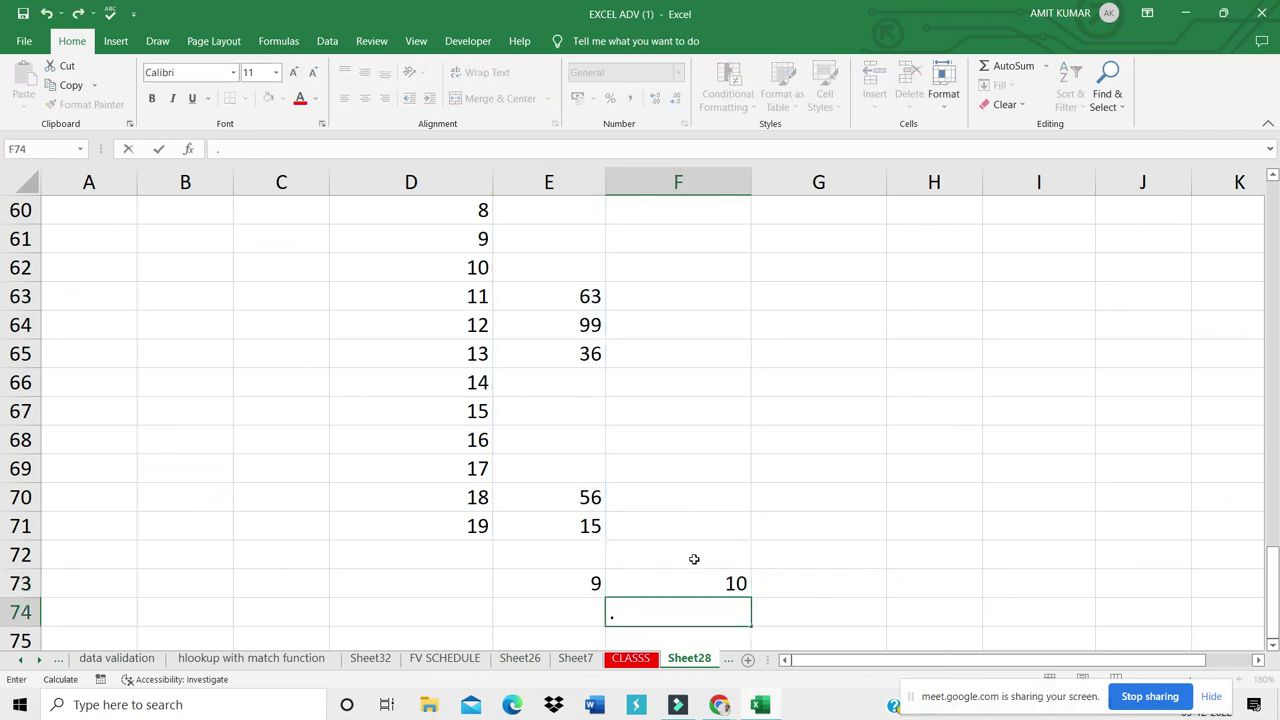
drag(746, 459, 720, 513)
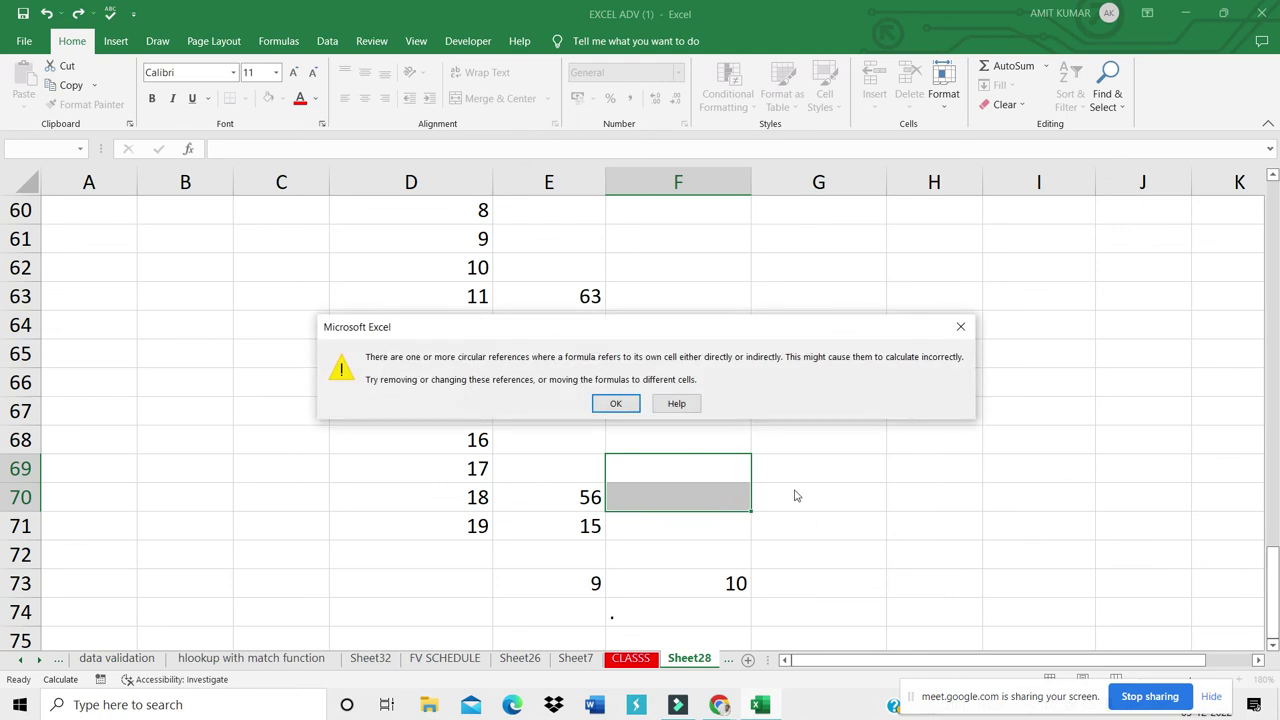
click(961, 325)
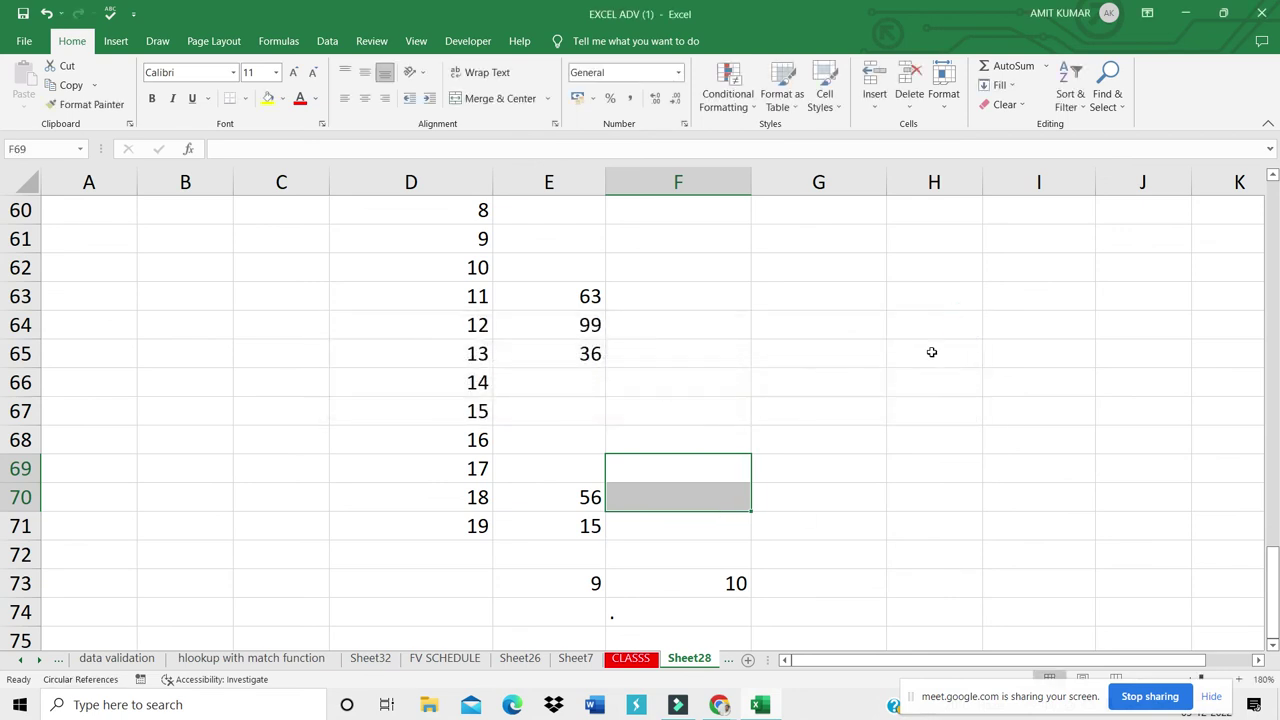
click(911, 379)
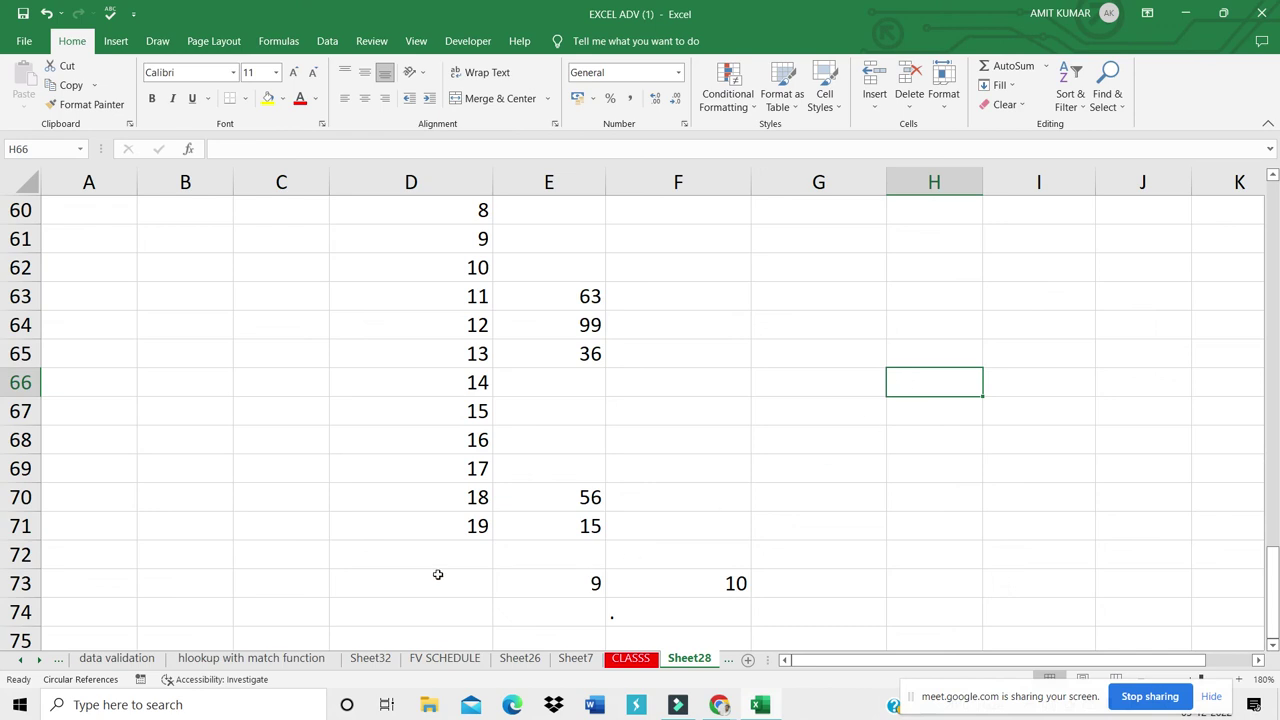
Step: Open the "hlookup with match function" sheet and view its salesman table from row 1
click(260, 668)
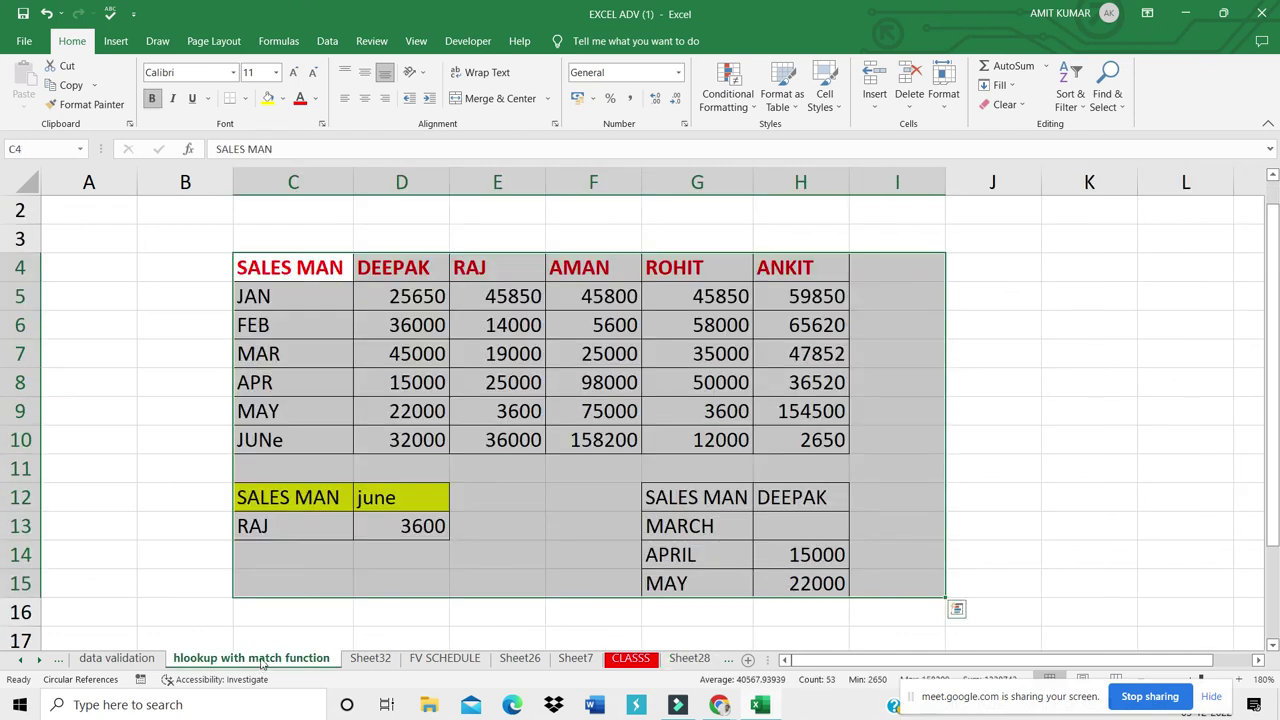
click(524, 400)
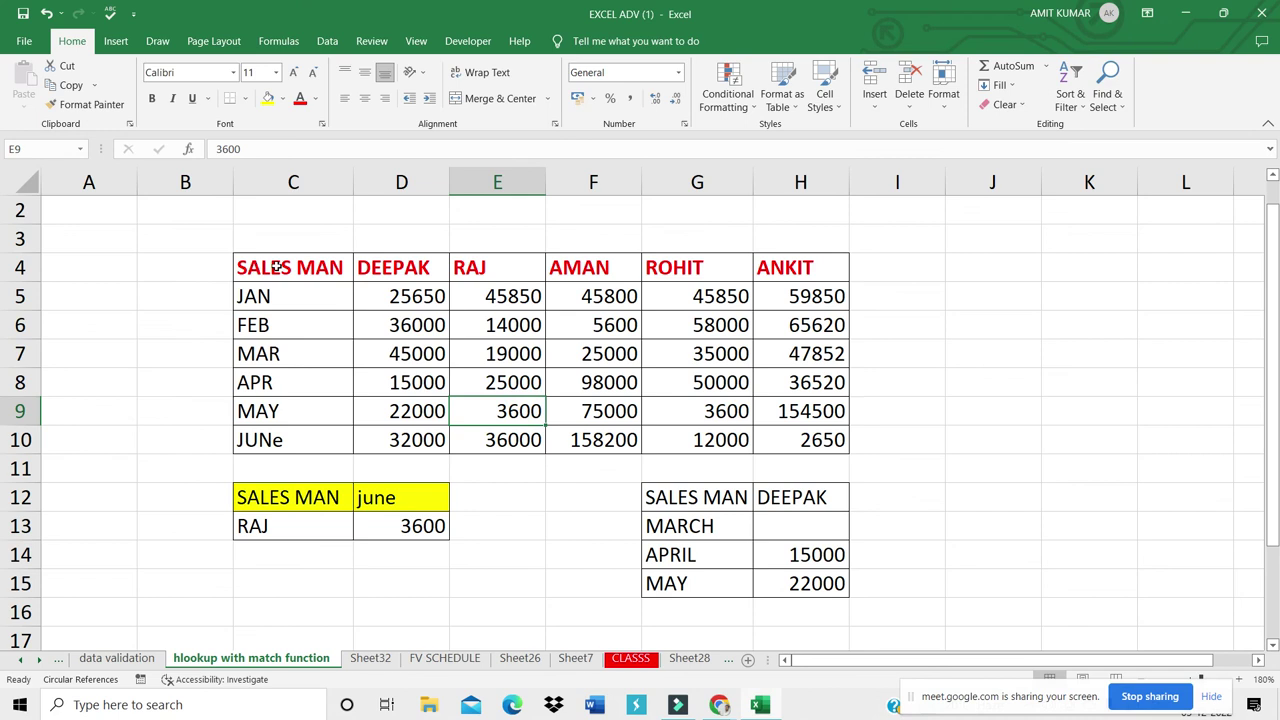
click(964, 479)
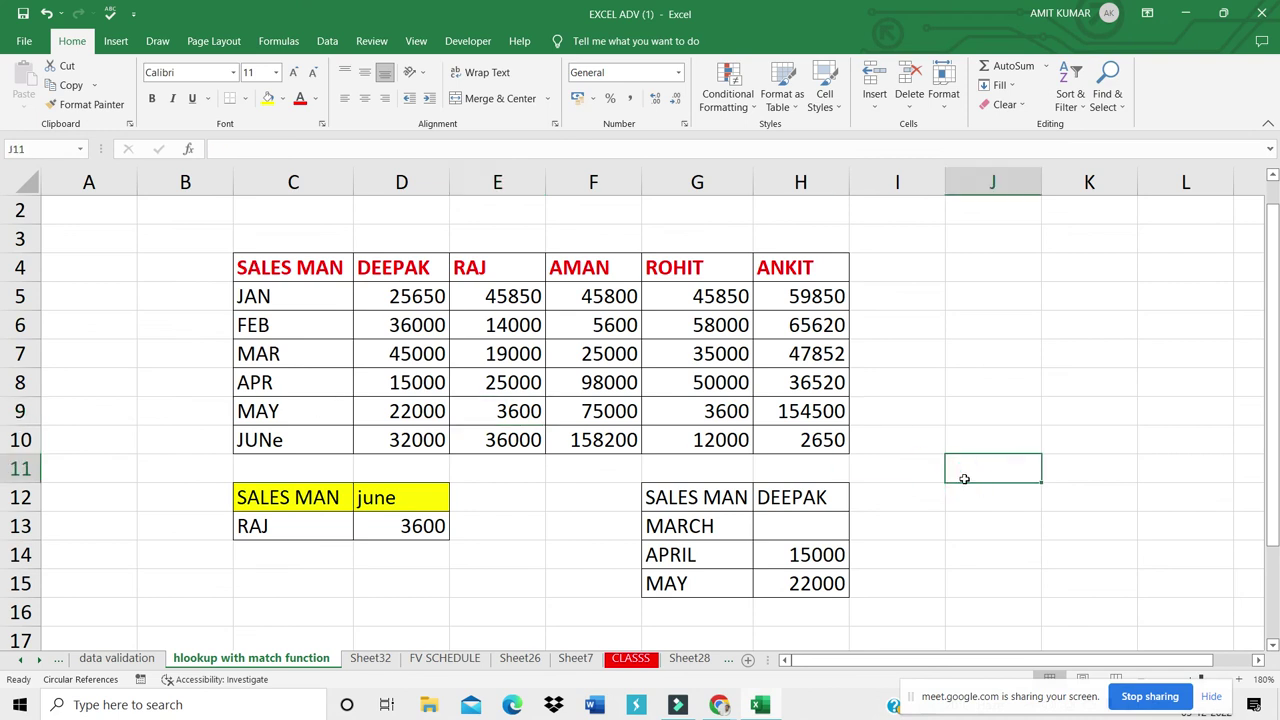
key(Up)
key(Up)
key(Up)
key(Up)
key(Up)
key(Up)
key(Up)
key(Up)
key(Up)
key(Up)
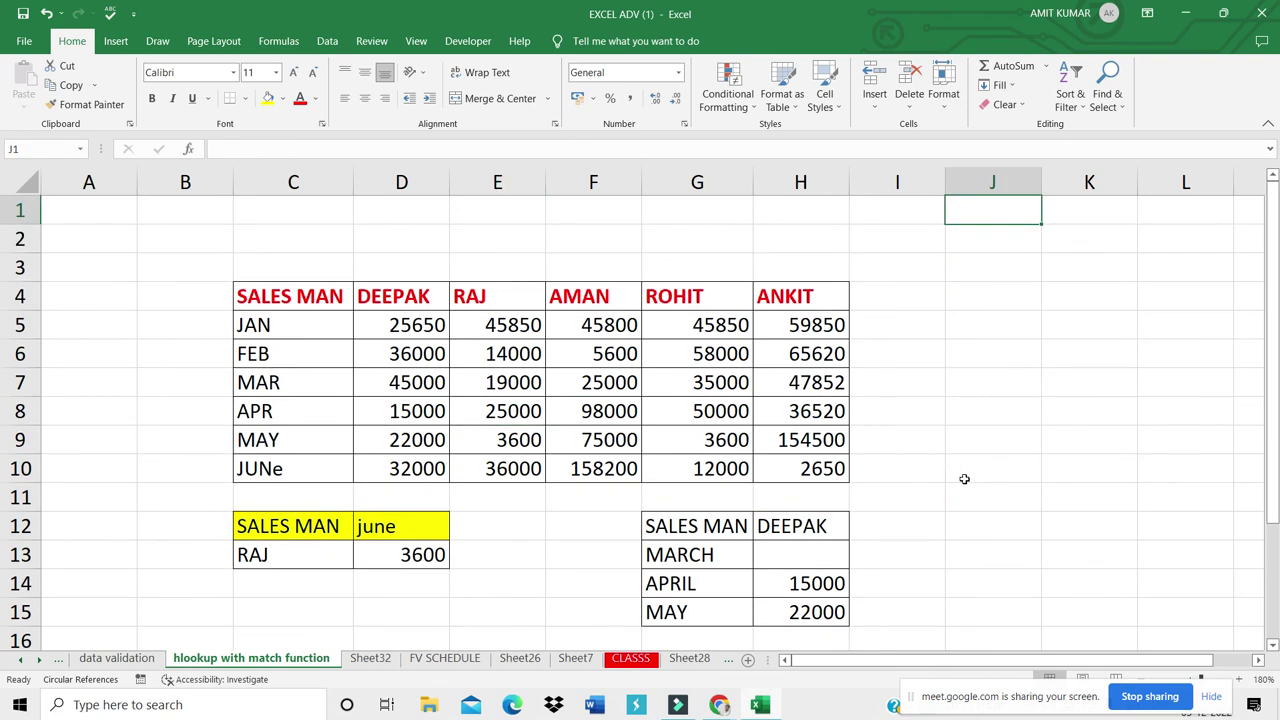